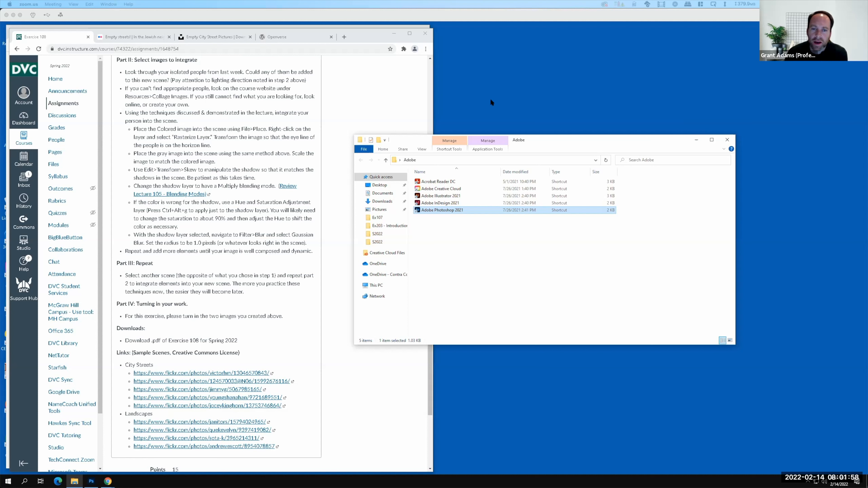
- Review the Exercise 108 assignment instructions, from selecting a scene to the sample scene links
left_click(560, 142)
left_click(558, 140)
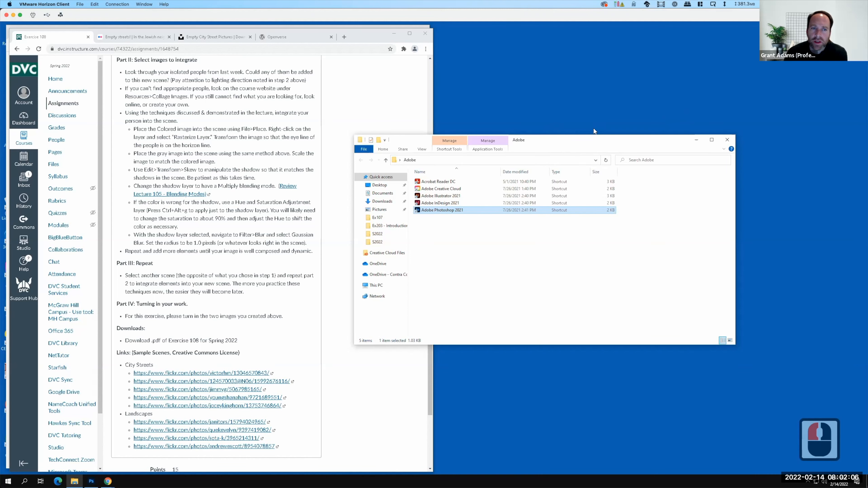
scroll(238, 134, "up", 4)
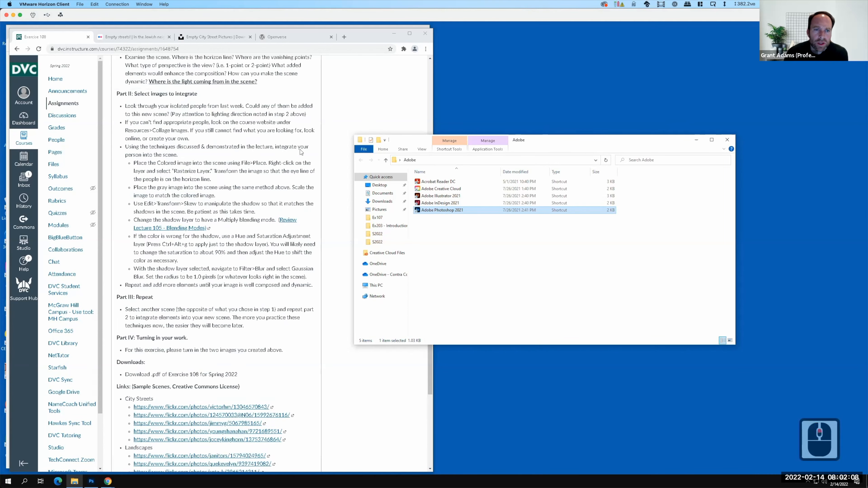
scroll(237, 134, "up", 1)
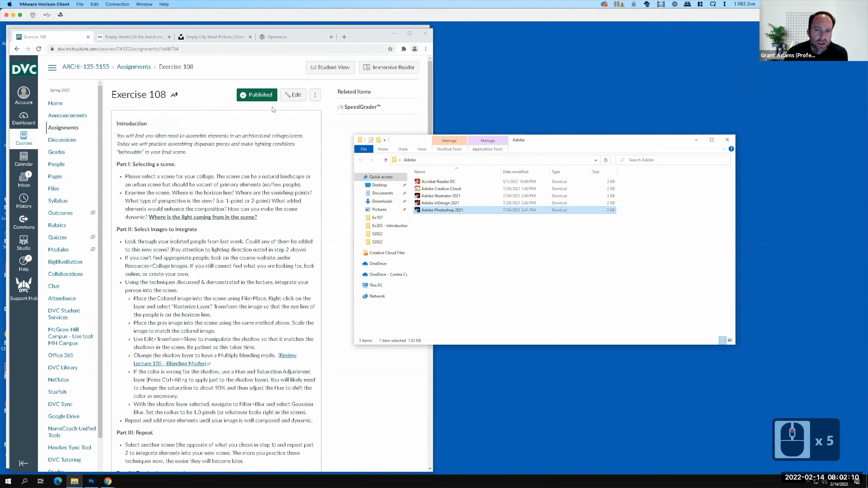
left_click(375, 37)
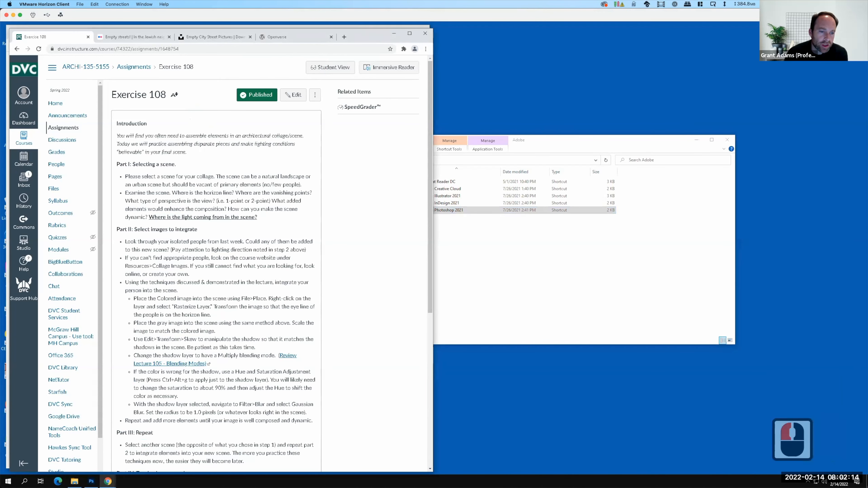
key("F15")
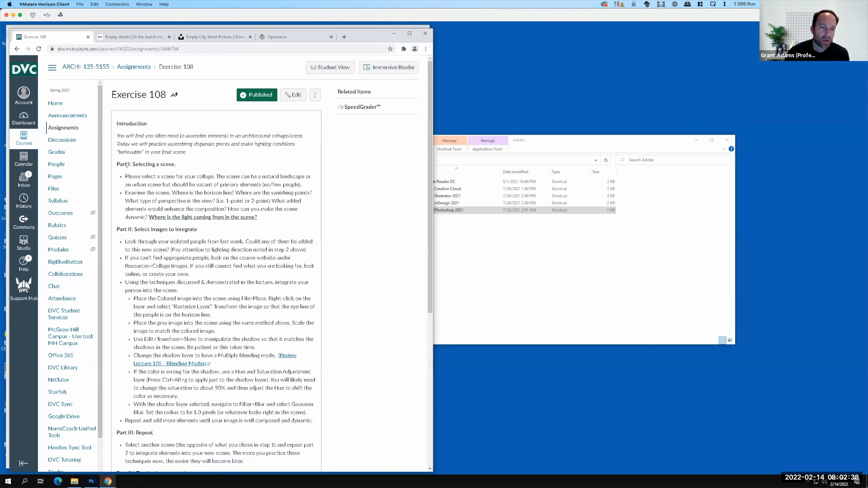
scroll(232, 244, "down", 5)
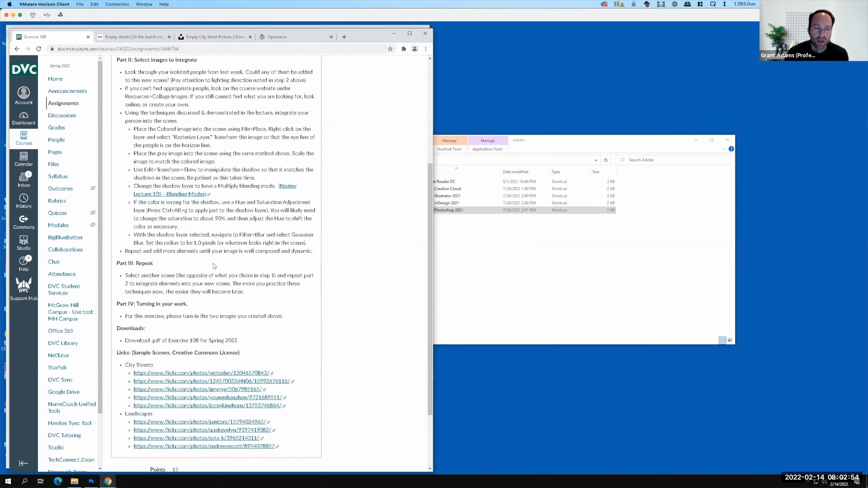
scroll(214, 266, "up", 7)
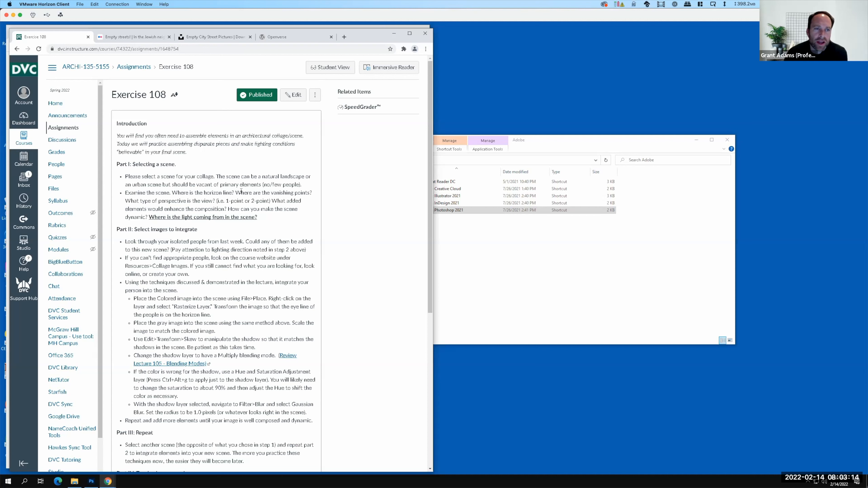
key("F15")
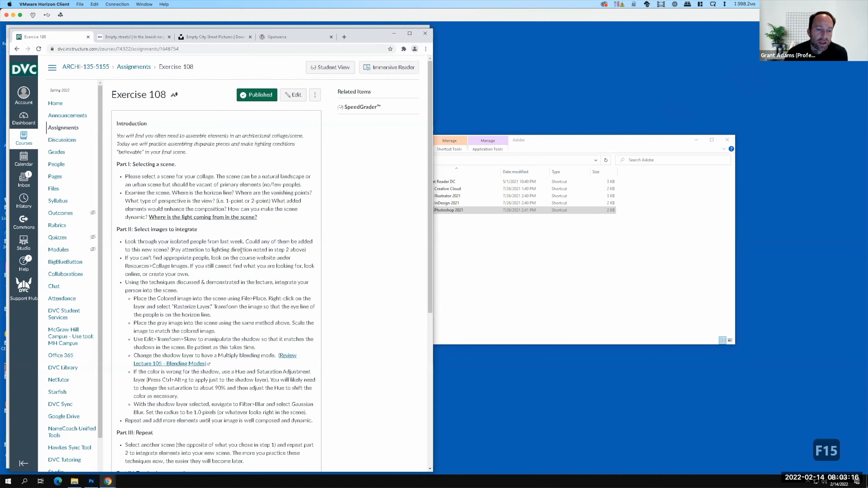
scroll(240, 263, "down", 2)
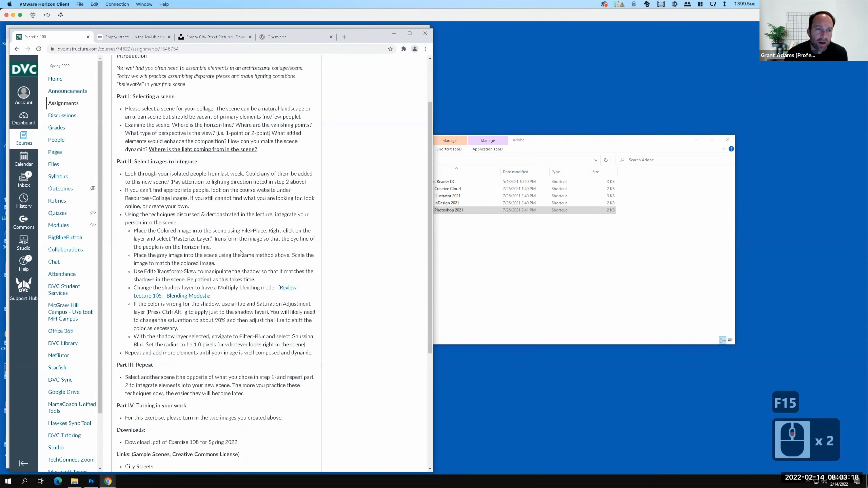
scroll(240, 253, "up", 2)
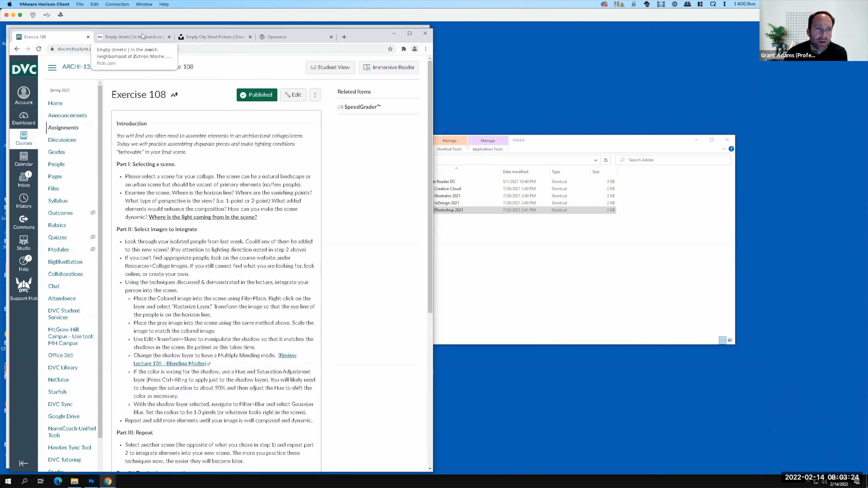
- Find the deserted Montparnasse, Paris street photo in the Unsplash "empty city street" results and download it
left_click(204, 37)
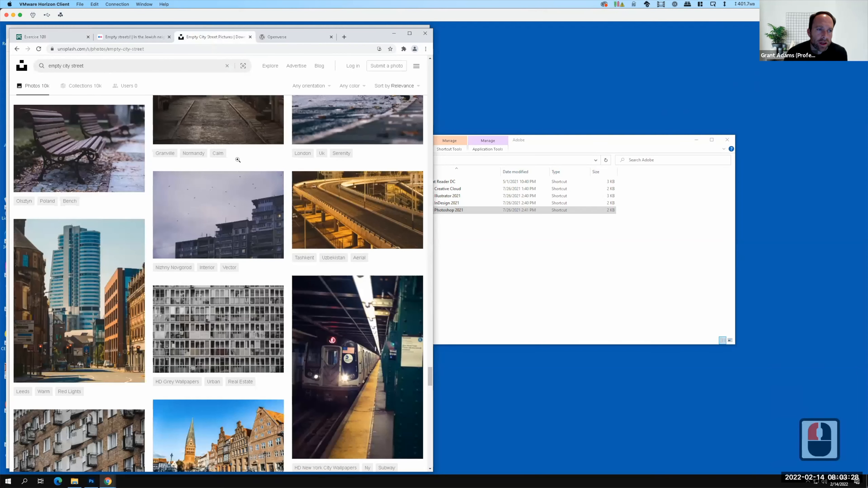
scroll(431, 366, "up", 3)
scroll(431, 365, "up", 3)
left_click_drag(431, 368, 424, 54)
scroll(340, 229, "down", 1)
scroll(340, 231, "down", 6)
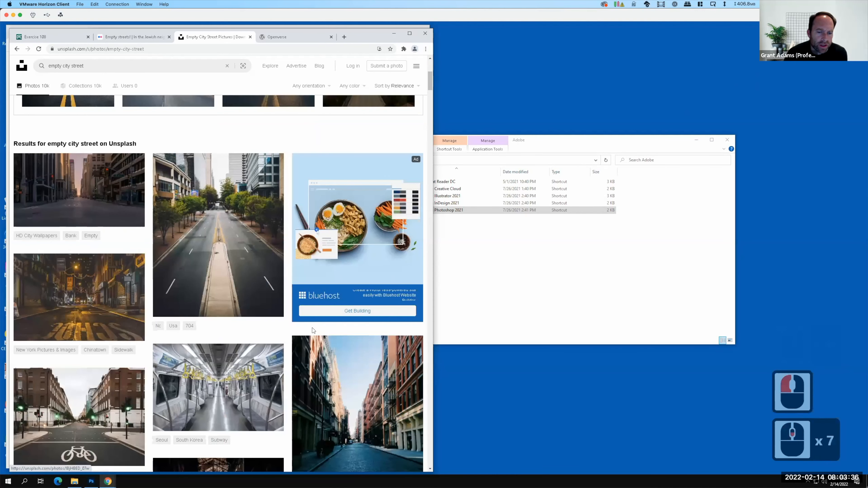
scroll(314, 331, "down", 2)
scroll(337, 323, "down", 4)
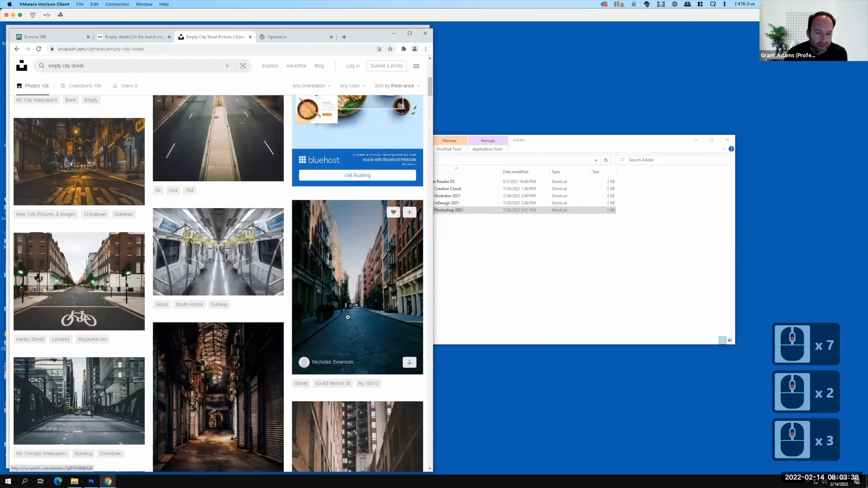
scroll(348, 320, "down", 7)
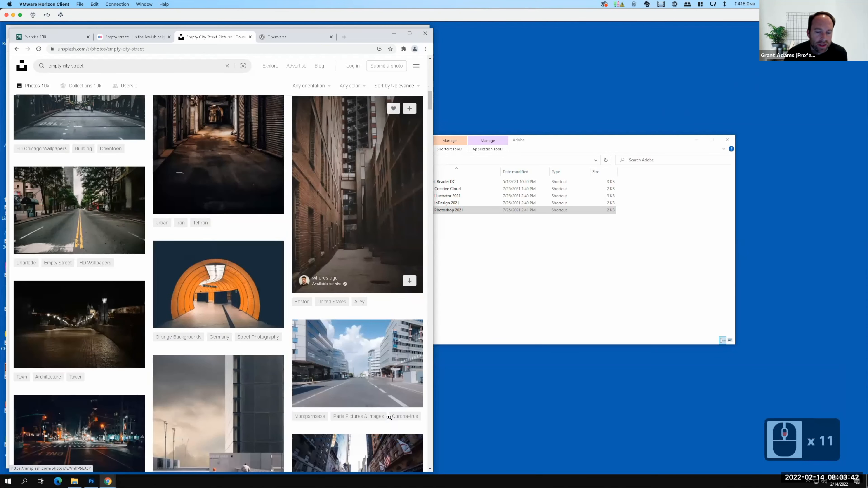
left_click(375, 379)
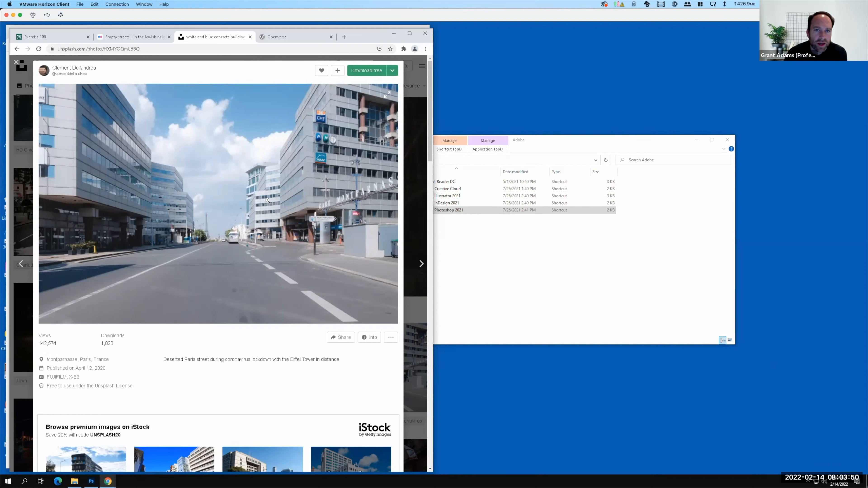
left_click(377, 71)
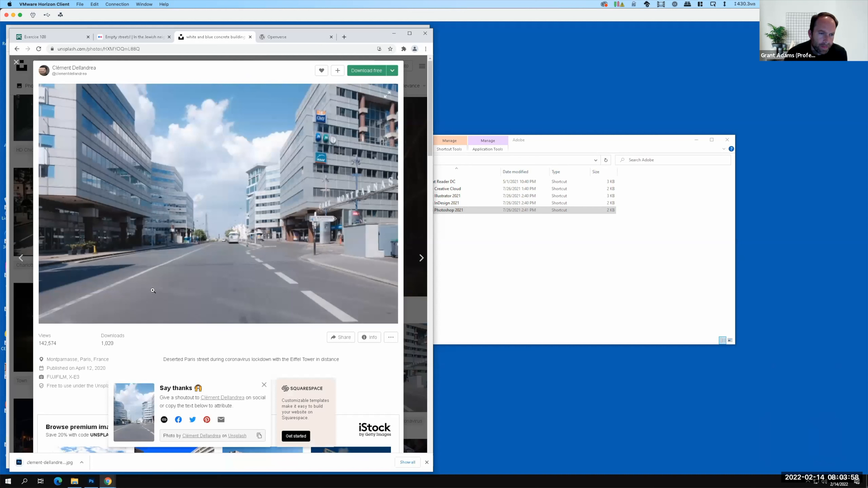
- Show the downloaded Paris street photo in its folder and open it in Photoshop
left_click(145, 38)
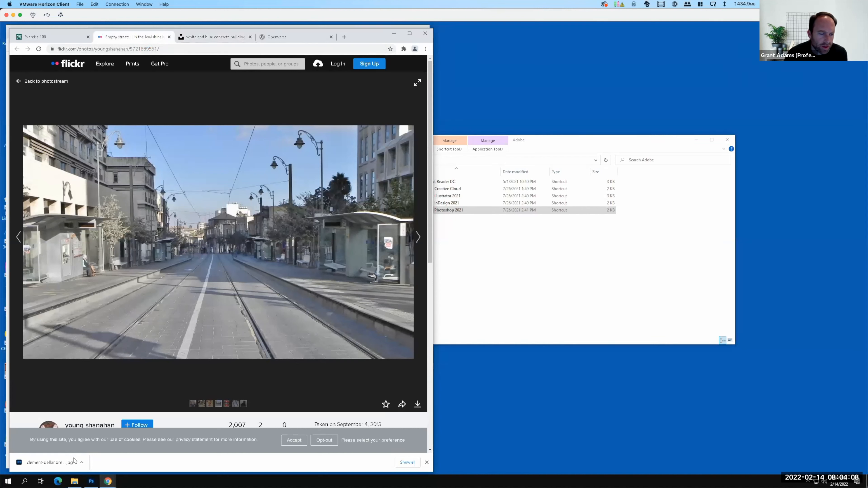
left_click(82, 462)
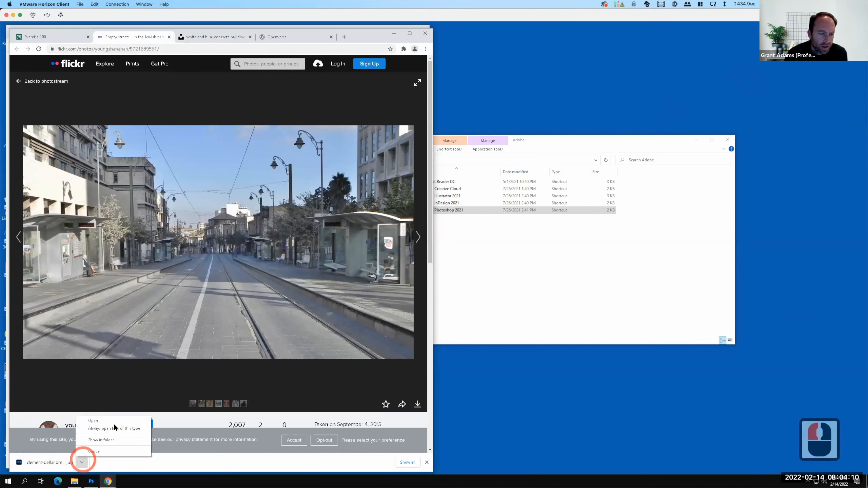
left_click(107, 441)
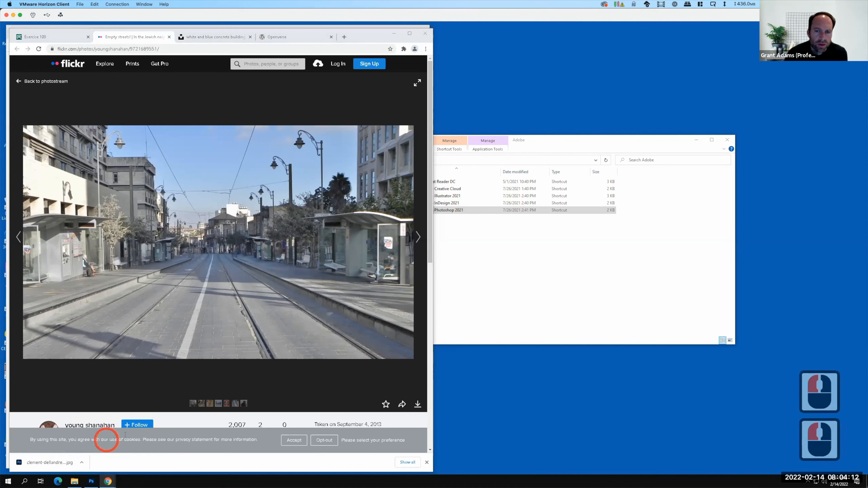
right_click(472, 201)
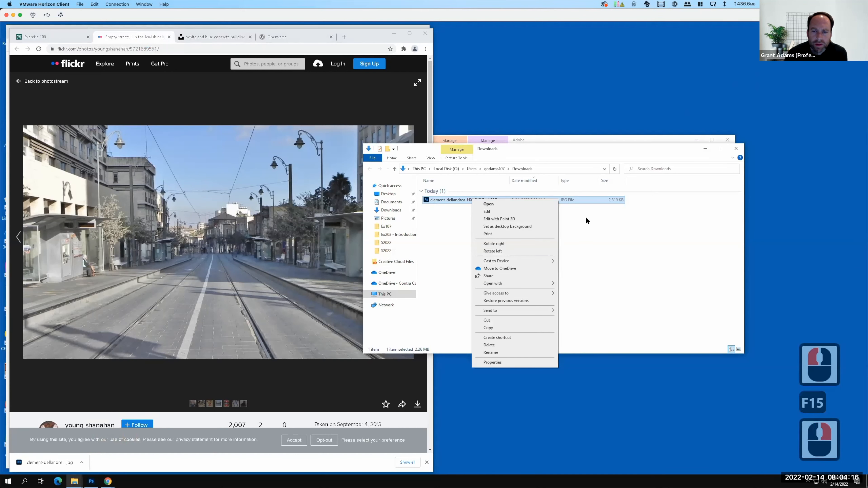
left_click(513, 204)
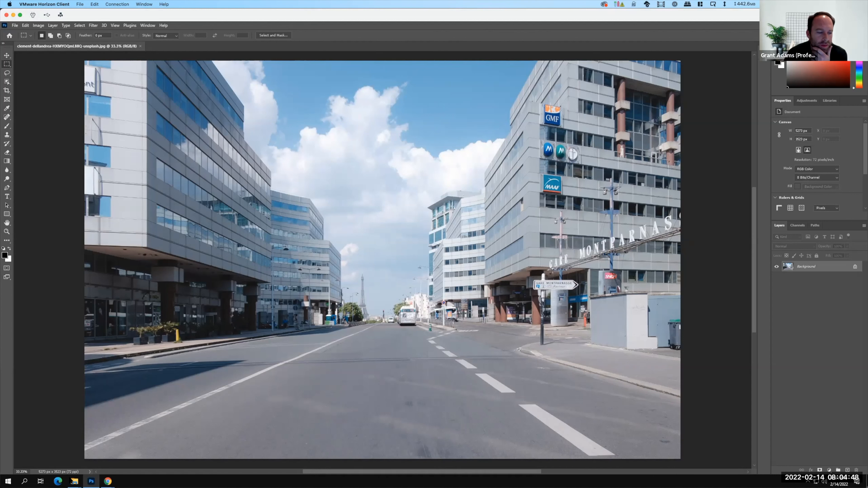
- Switch to the browser, download the Flickr tram street photo in Original size (2592 × 1551), and open it in Photoshop
left_click(75, 481)
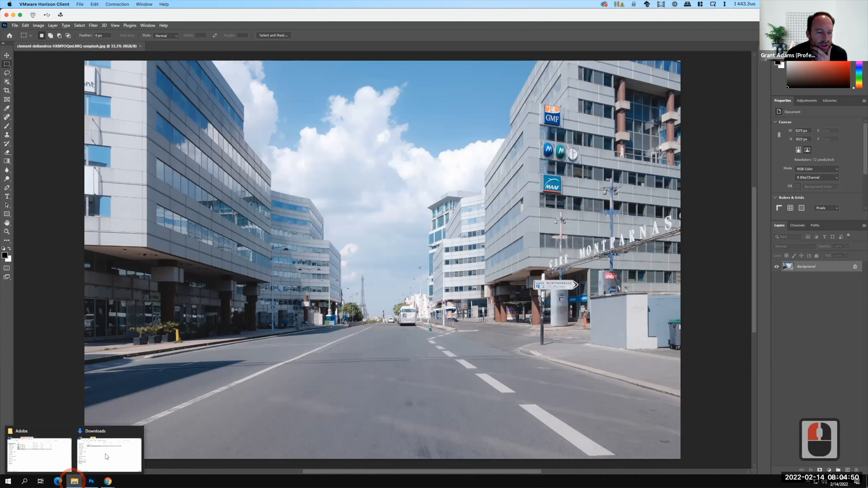
left_click(93, 454)
left_click(112, 481)
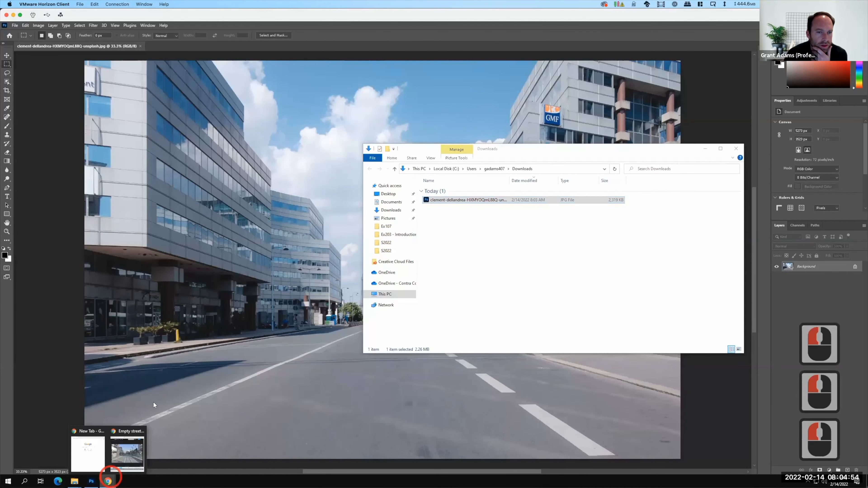
left_click(120, 453)
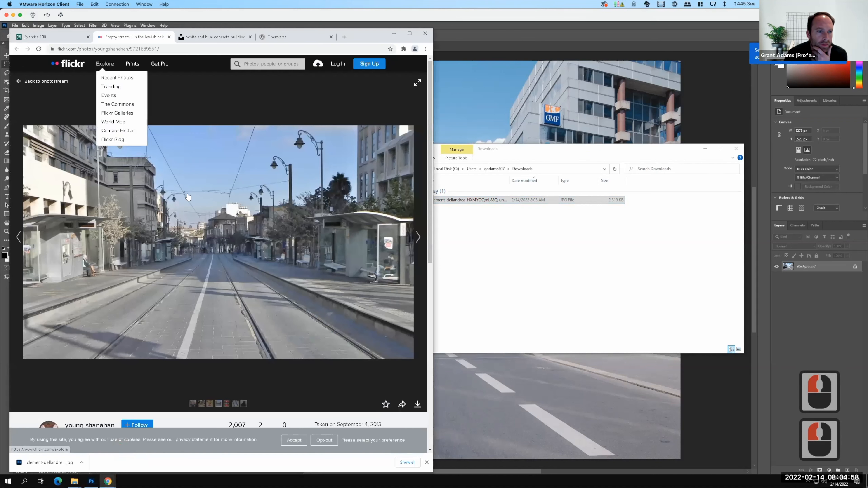
left_click(418, 405)
left_click(399, 380)
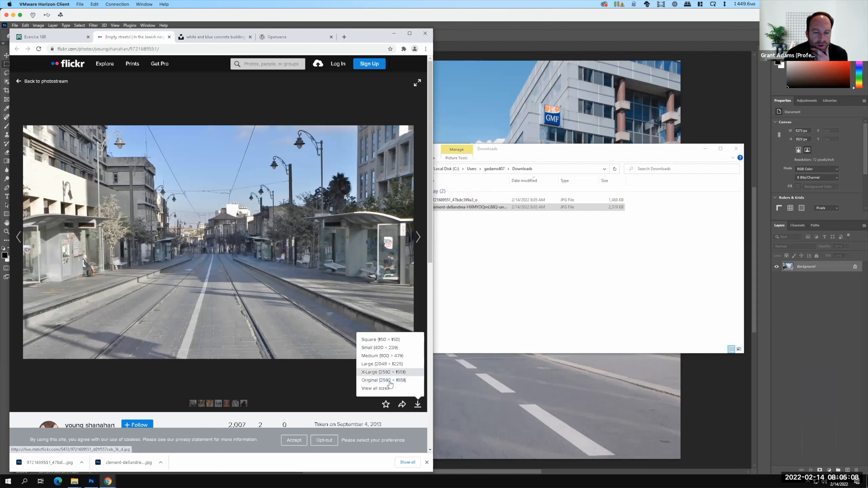
left_click(391, 382)
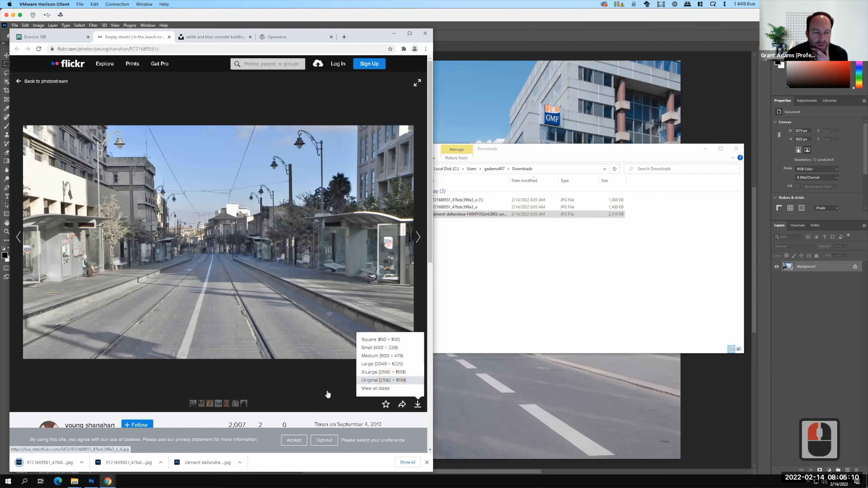
left_click(161, 463)
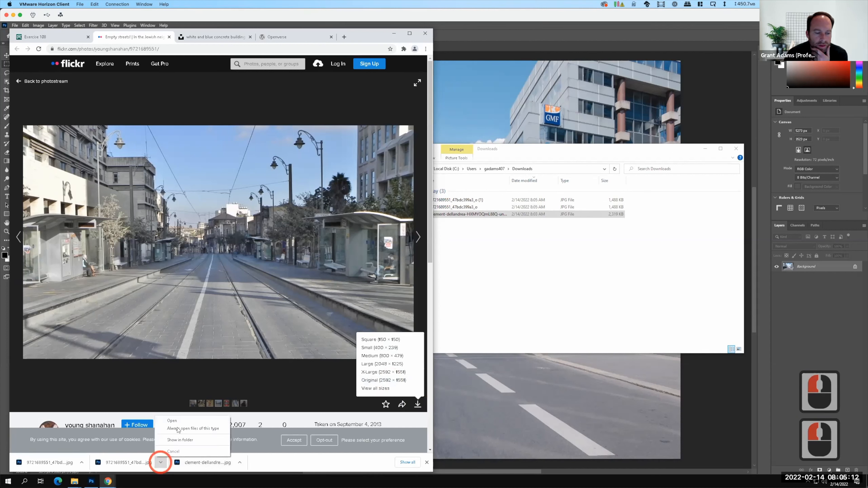
left_click(179, 419)
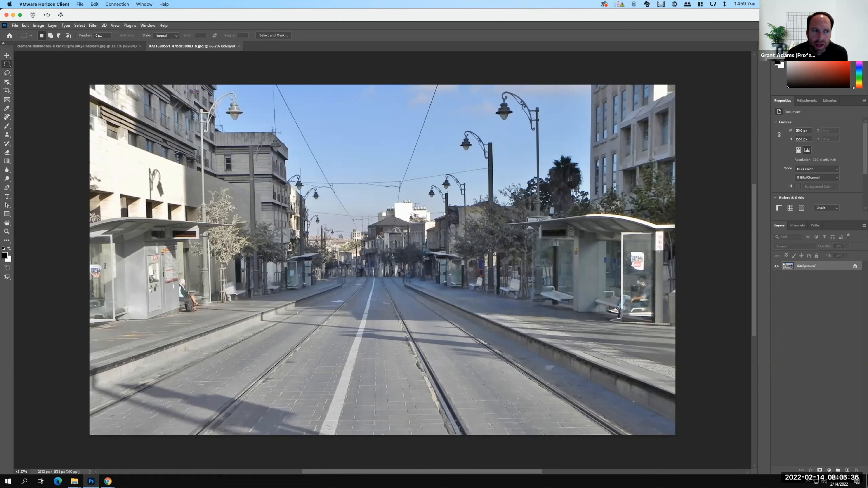
- On a new layer, brush a red (#e11a1a) diagonal line about 1190 px wide from the photo's upper-right corner down to the tram tracks
left_click(847, 470)
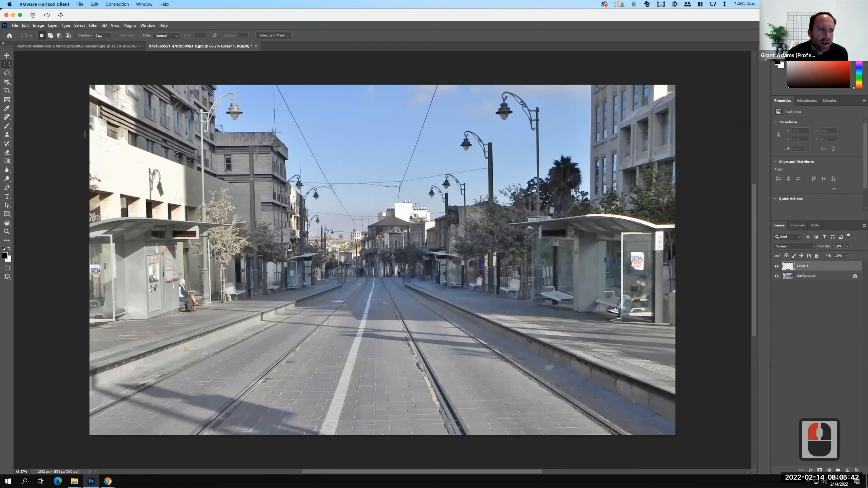
left_click(8, 126)
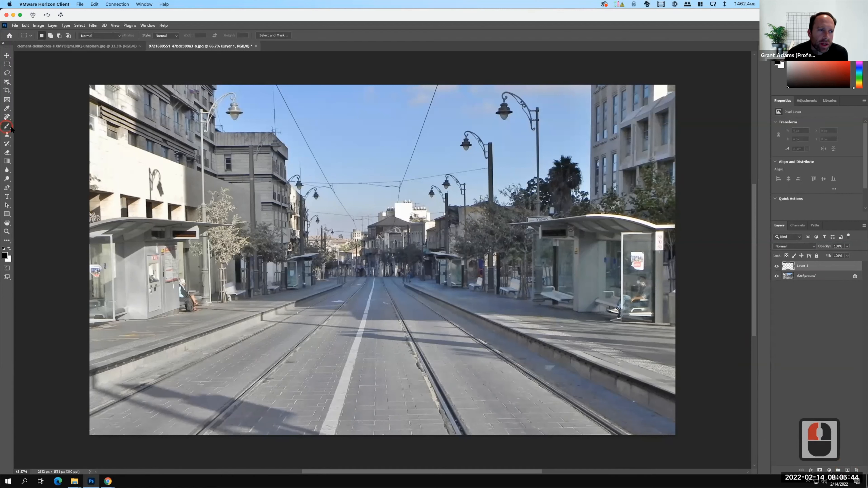
left_click(5, 255)
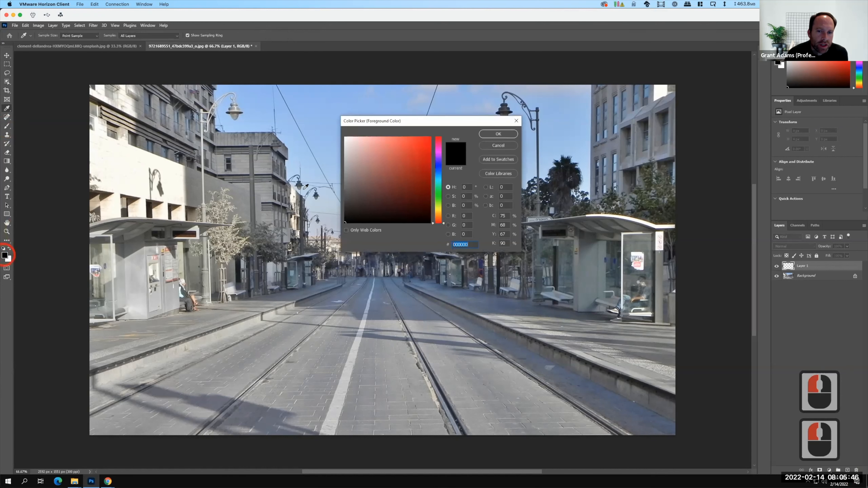
left_click(421, 146)
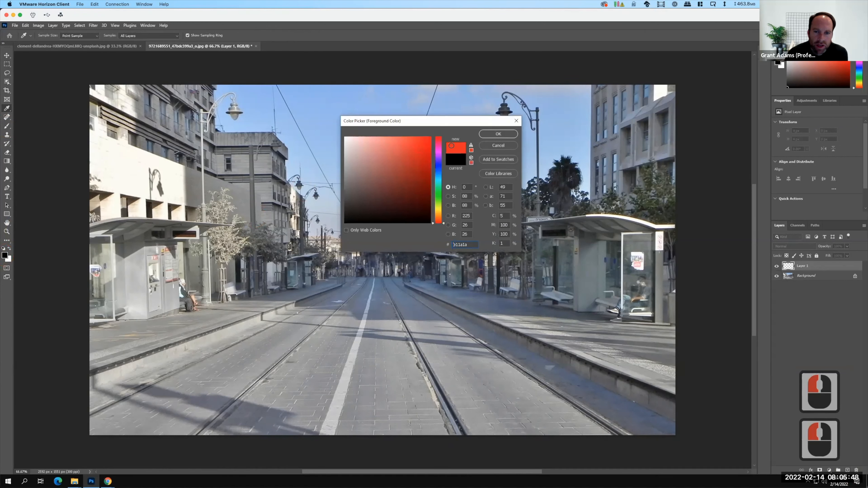
left_click(491, 134)
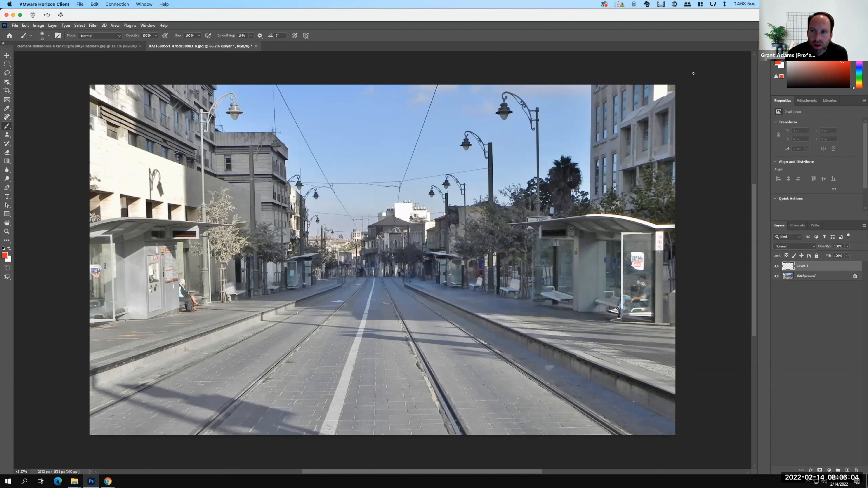
left_click_drag(673, 91, 409, 303)
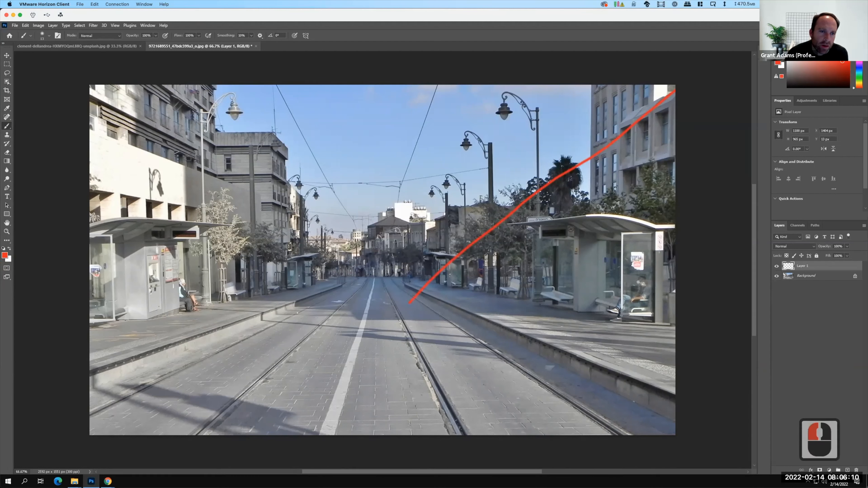
key("F15")
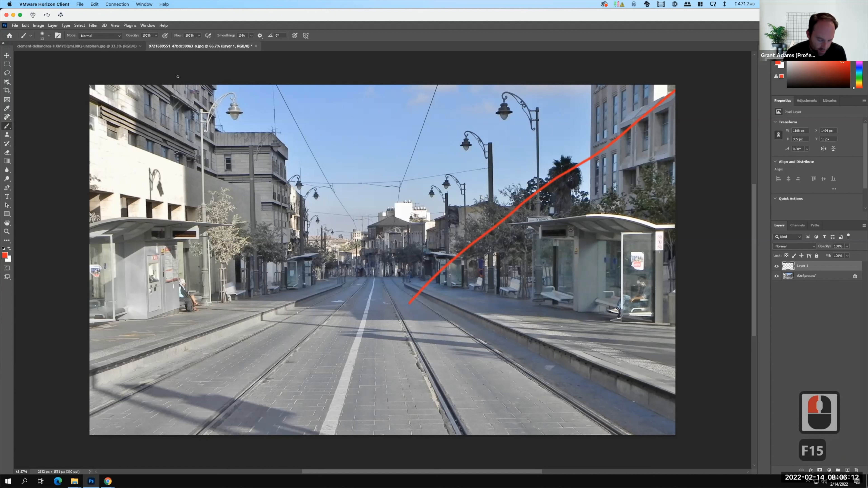
- Replace the last stroke with red lines from the street lamp to its wall shadow and from the shelter roof to the tram tracks
key("ctrl+z")
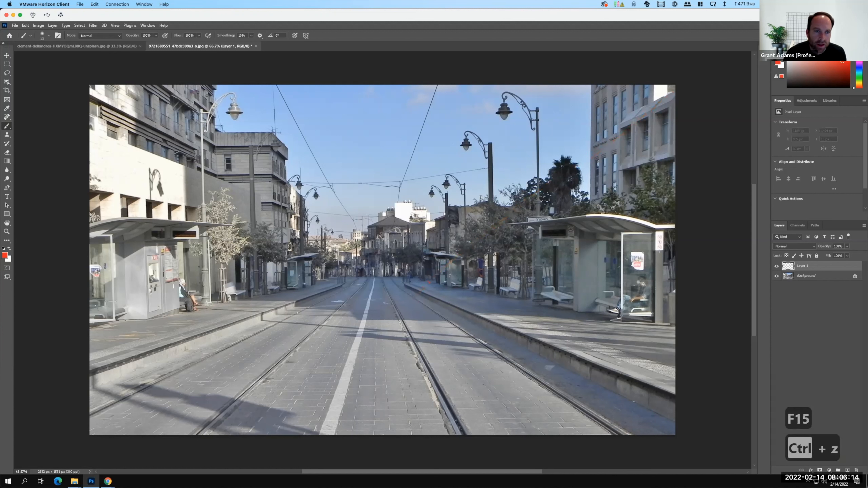
left_click_drag(235, 114, 160, 187)
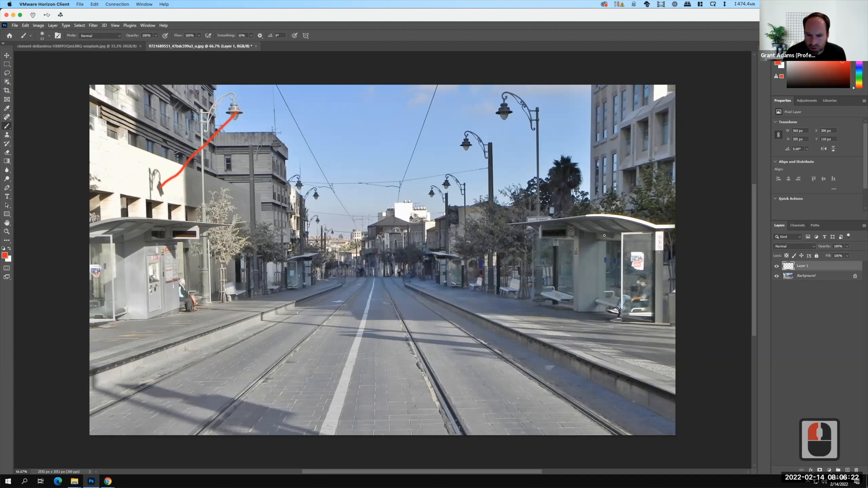
mouse_move(586, 215)
left_mouse_down()
mouse_move(542, 249)
mouse_move(394, 322)
left_mouse_up()
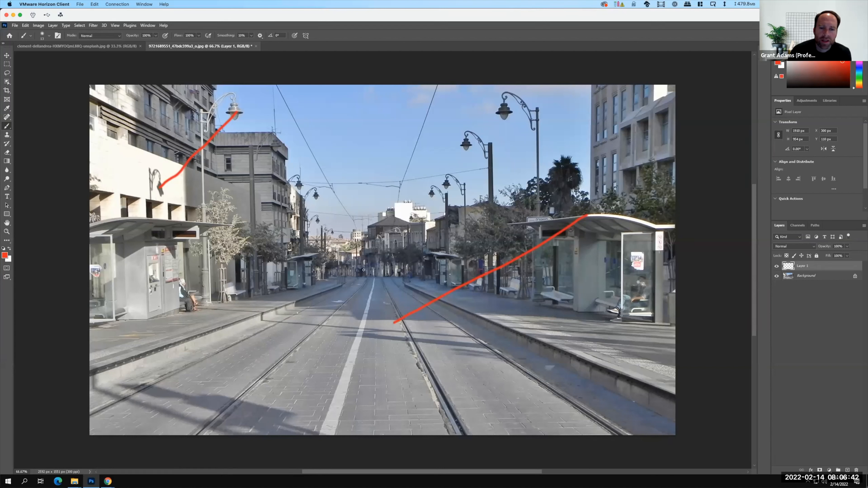
left_click(776, 265)
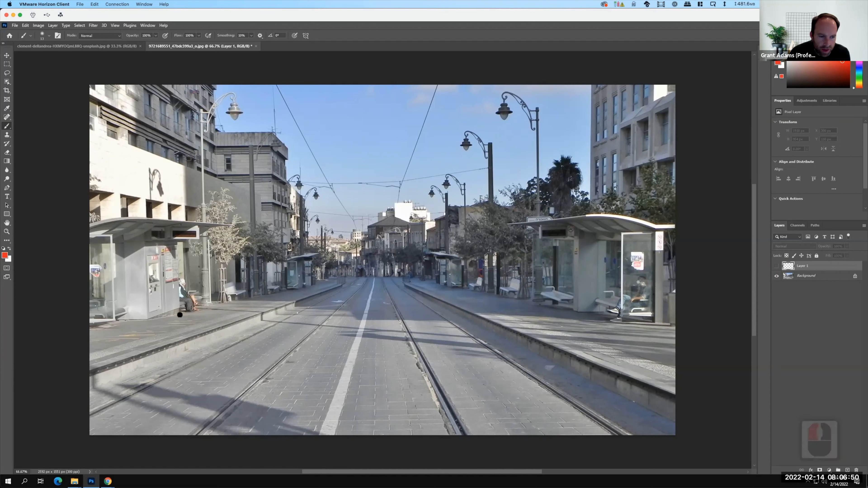
left_click(777, 267)
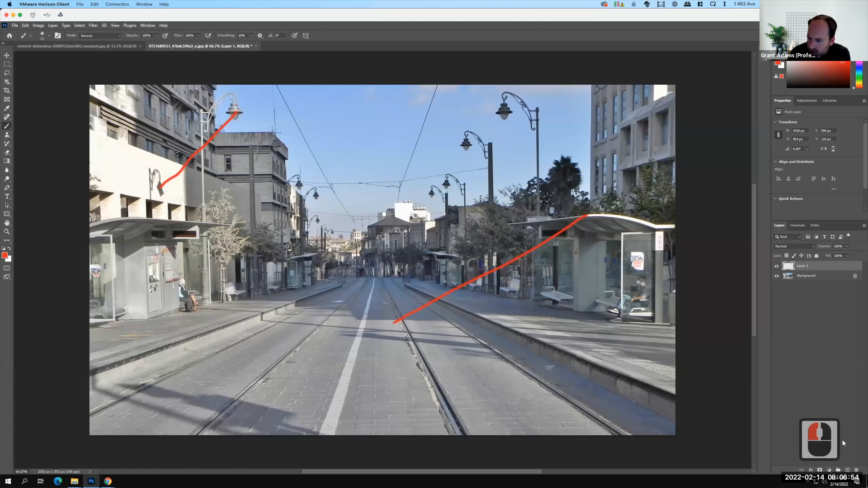
- Hide Layer 1 and, on a new layer, brush a red horizon line about 550 px wide across the far end of the street
left_click(847, 470)
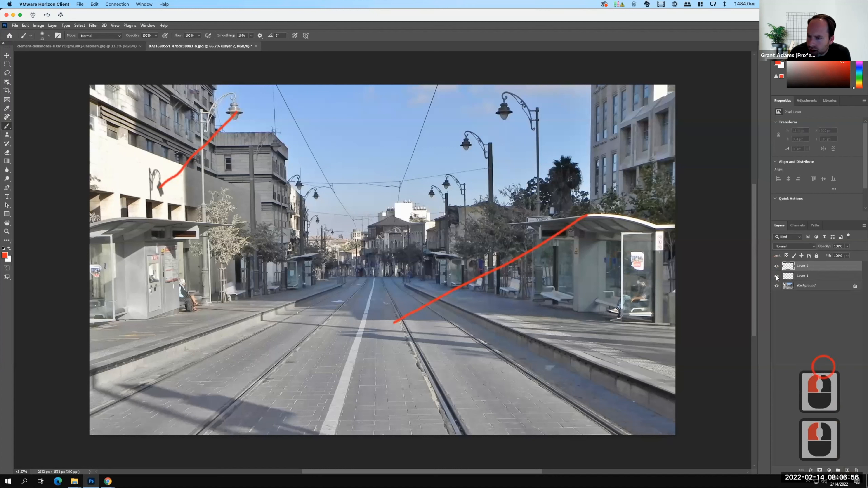
left_click(777, 275)
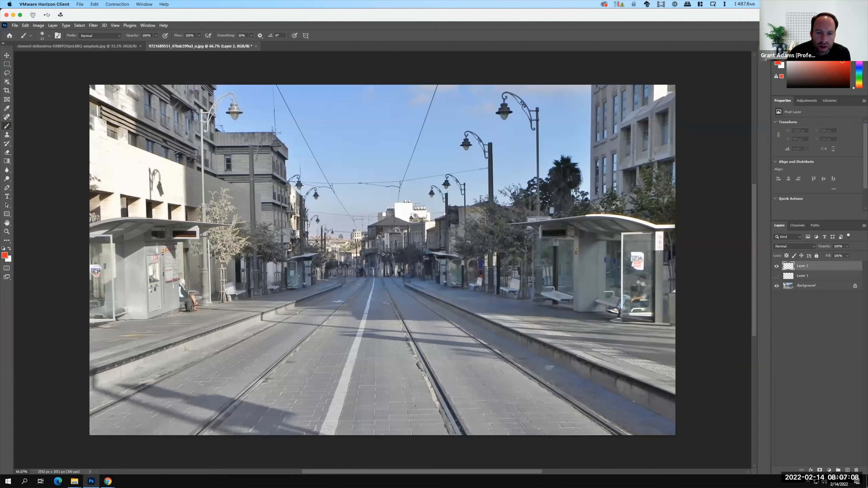
key("F15")
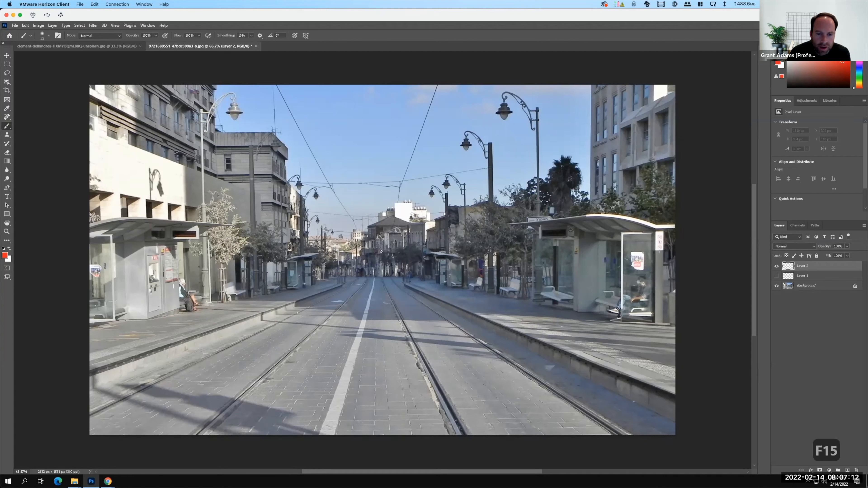
mouse_move(341, 253)
left_mouse_down()
mouse_move(386, 252)
mouse_move(326, 253)
mouse_move(447, 246)
left_mouse_up()
- Switch to the Paris street photo and brush a red horizon line across the far end of the road on the Background layer
left_click(91, 46)
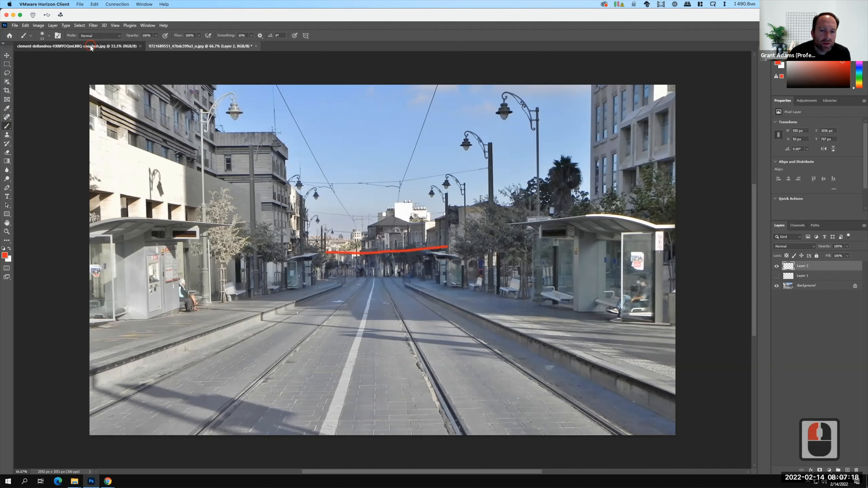
left_click(90, 46)
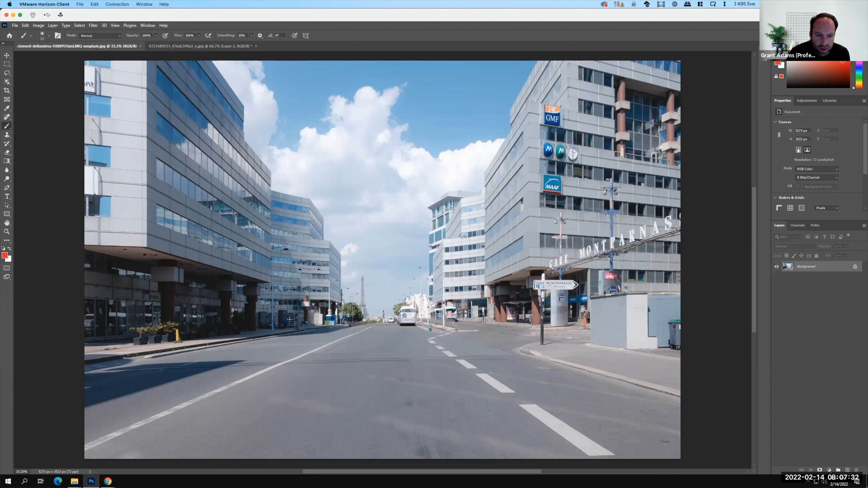
left_click_drag(279, 318, 464, 310)
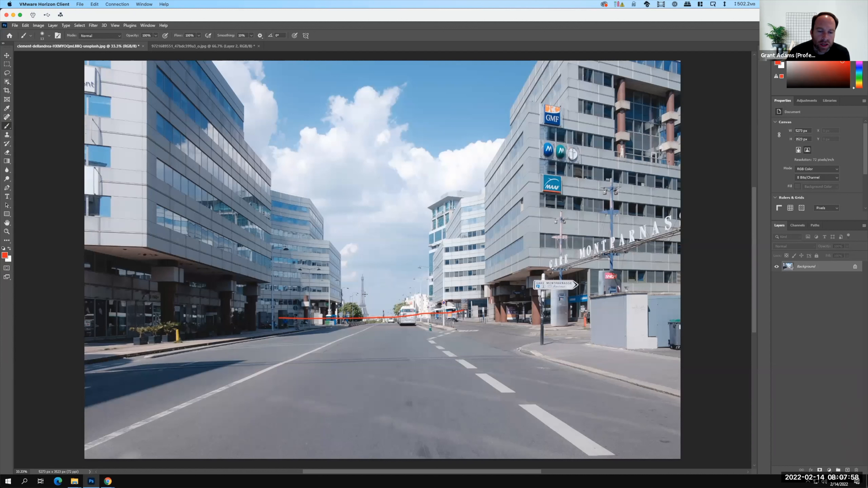
- Place the Woman_Running_Color image from the Ex107 folder as an embedded object in the Paris street photo
left_click(15, 26)
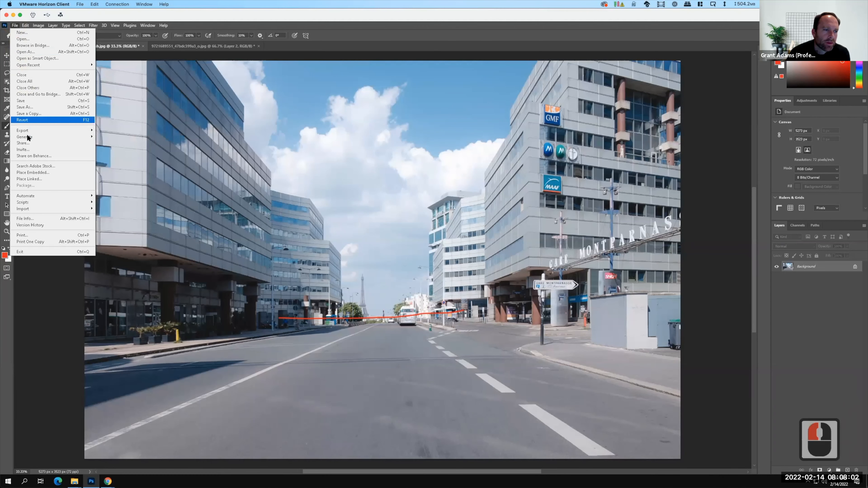
left_click(30, 174)
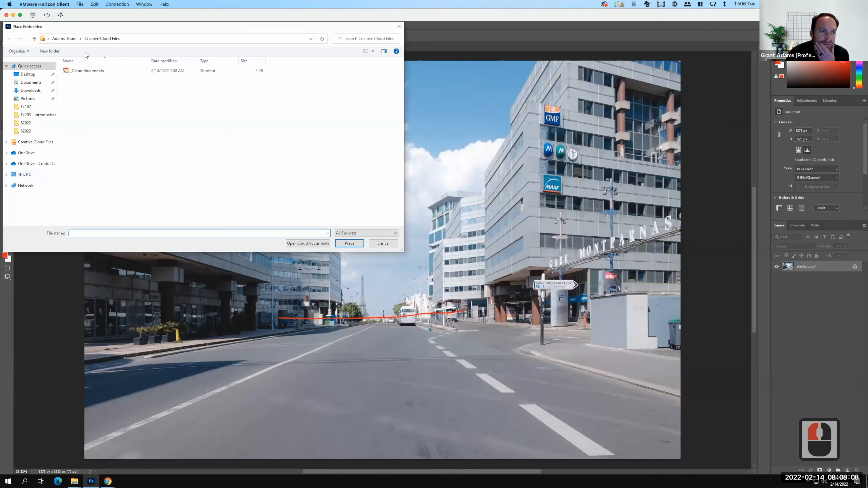
key("F15")
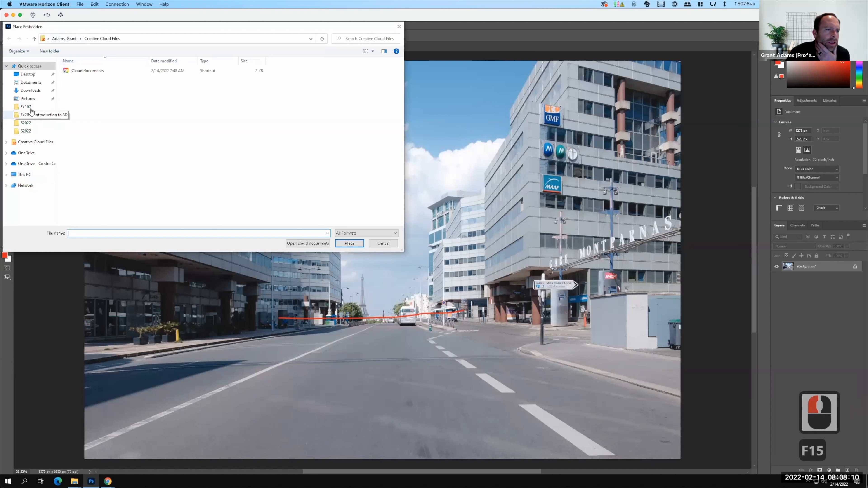
left_click(30, 107)
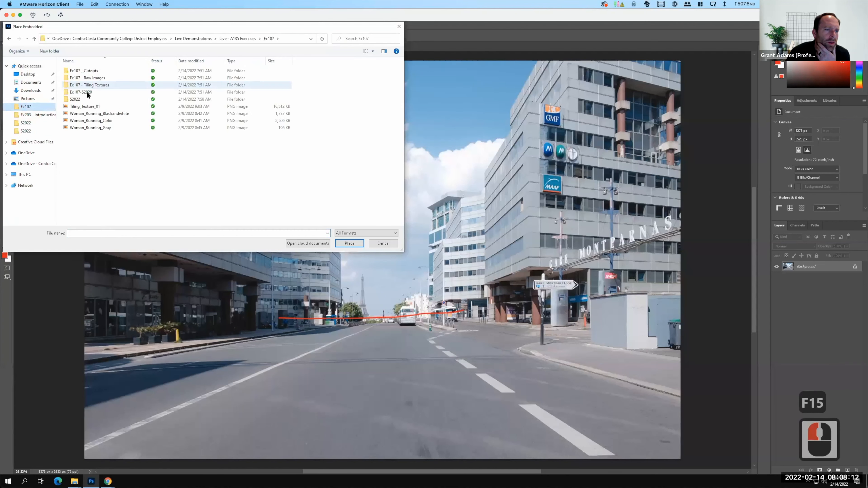
double_click(73, 99)
left_click(9, 38)
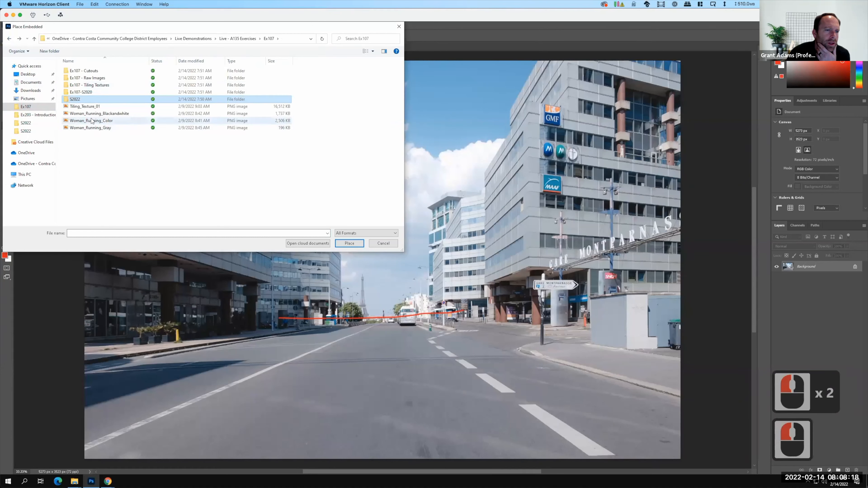
left_click(95, 120)
left_click(348, 243)
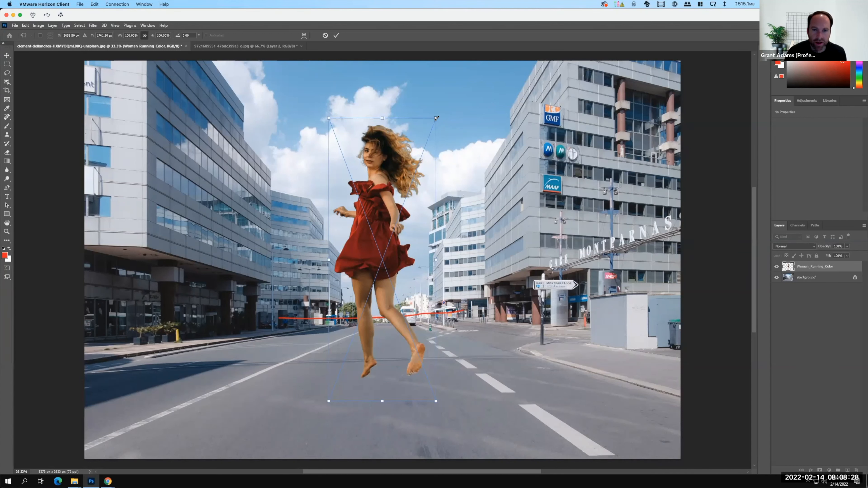
- Scale the running woman to about 53% and position her in the foreground road with her head near the red horizon line
left_click_drag(436, 118, 412, 167)
left_click_drag(390, 234, 373, 310)
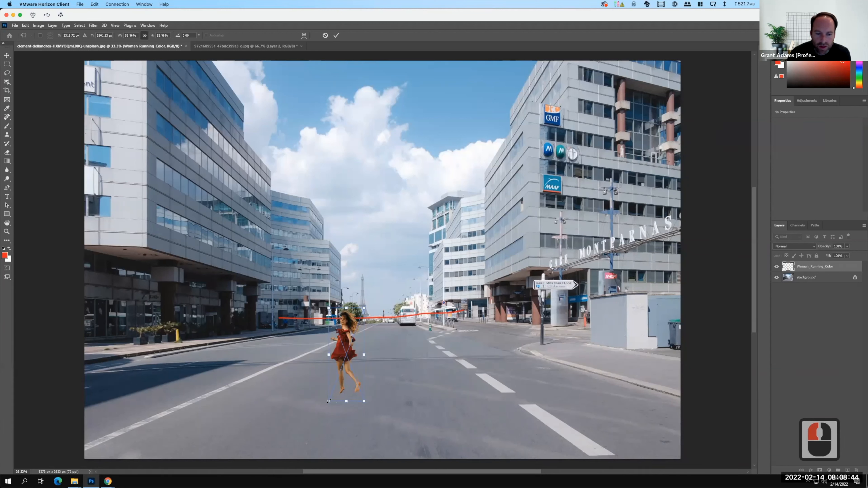
left_click_drag(331, 398, 358, 330)
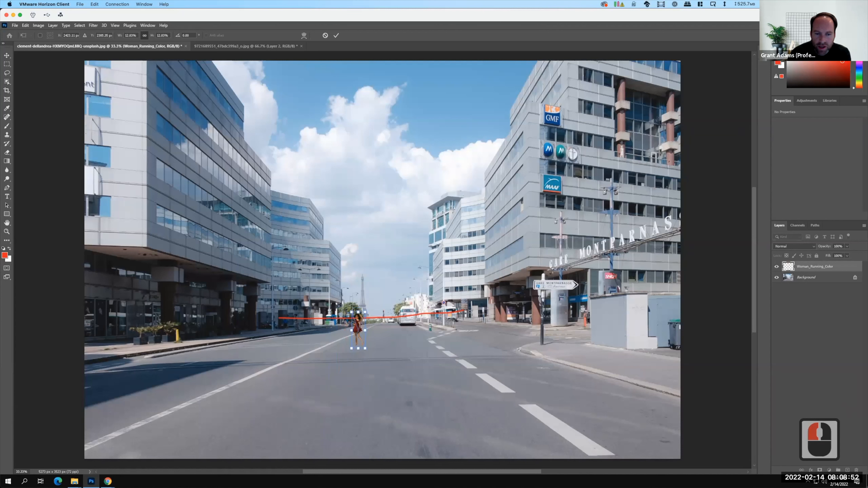
left_click_drag(351, 349, 302, 453)
left_click_drag(331, 365, 330, 358)
left_click(404, 380)
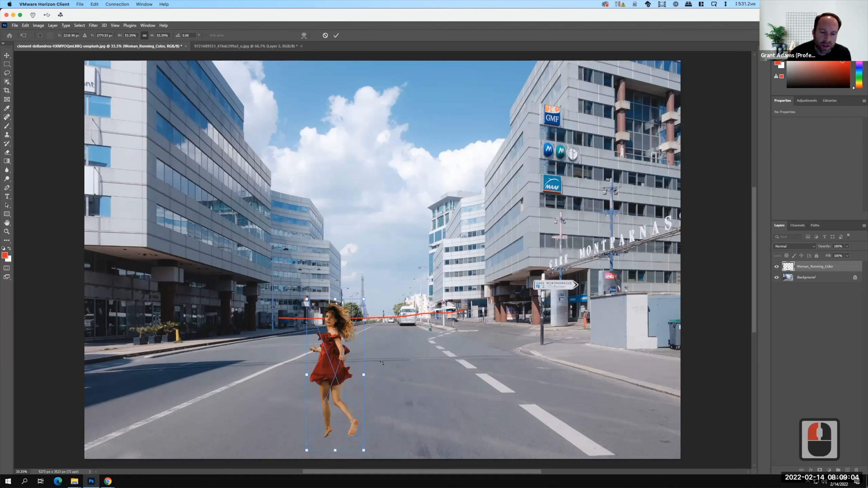
- Switch to the tram street photo and place Woman_Running_Color from the Ex107 folder as an embedded object
left_click(257, 46)
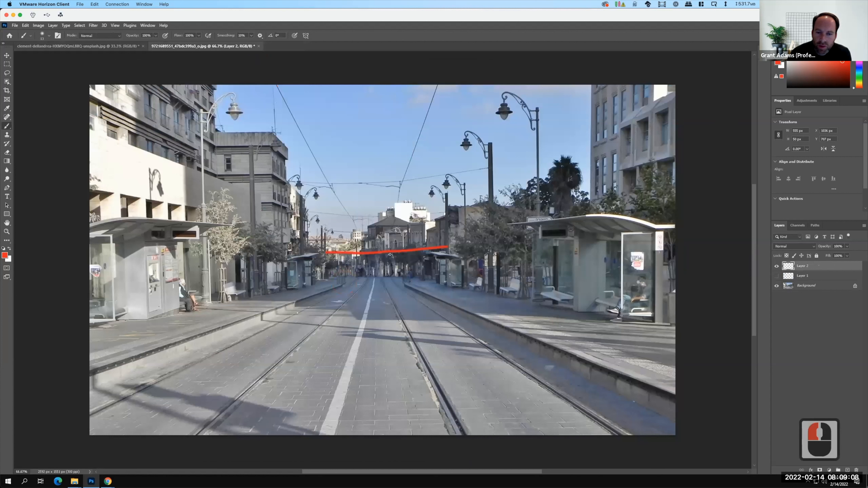
key("F15")
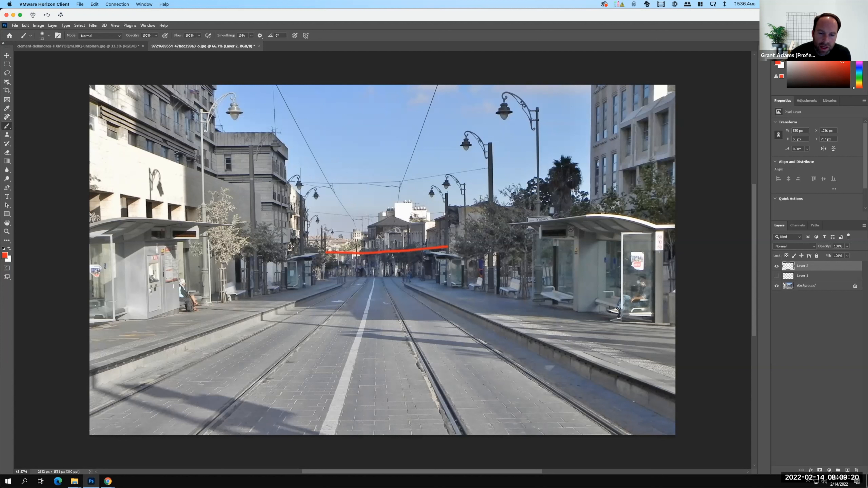
left_click(15, 25)
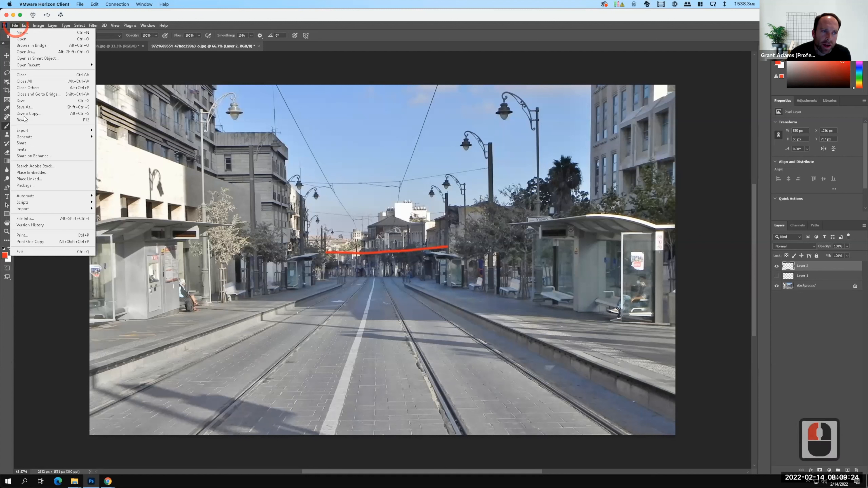
left_click(30, 172)
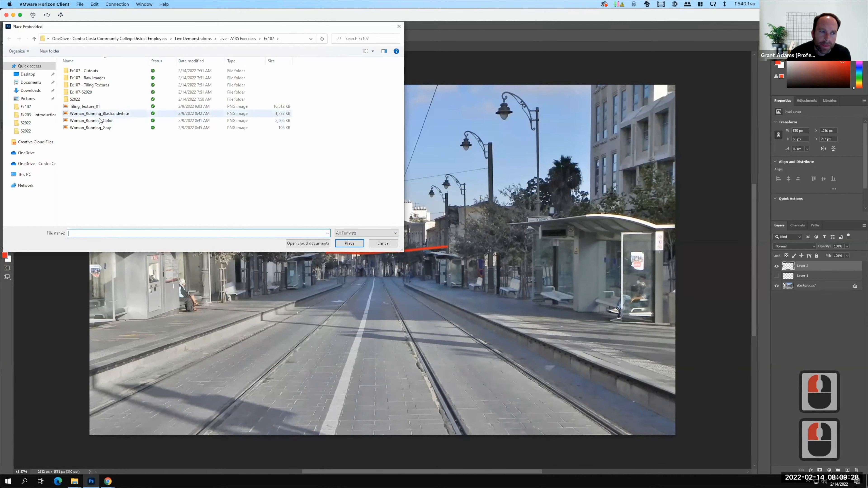
left_click(100, 121)
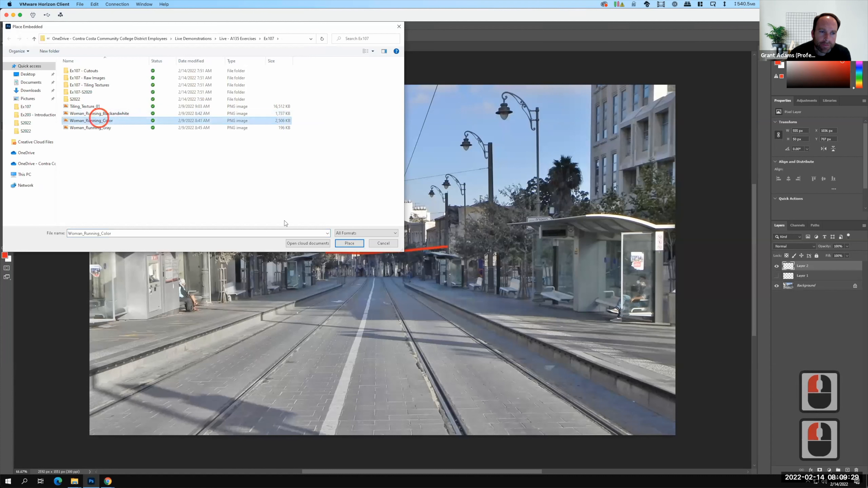
left_click(347, 243)
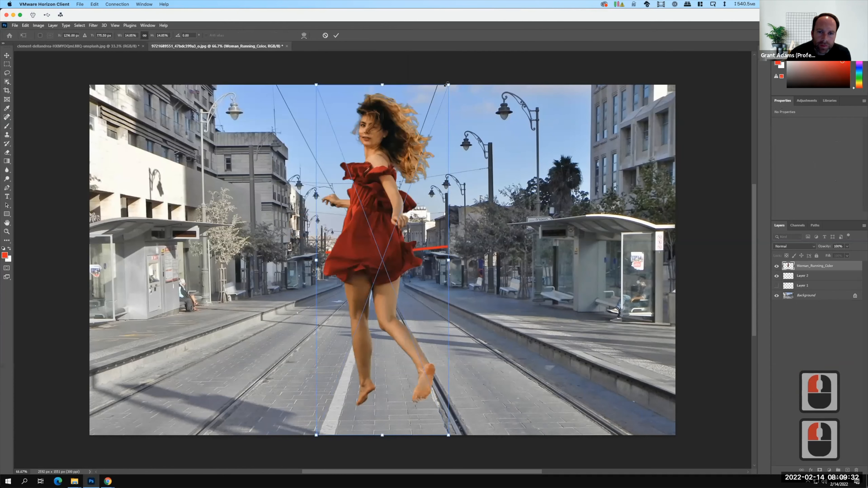
- Scale the running woman to about 7.3% and position her between the tram tracks with her head at the red horizon line
left_click_drag(450, 84, 404, 233)
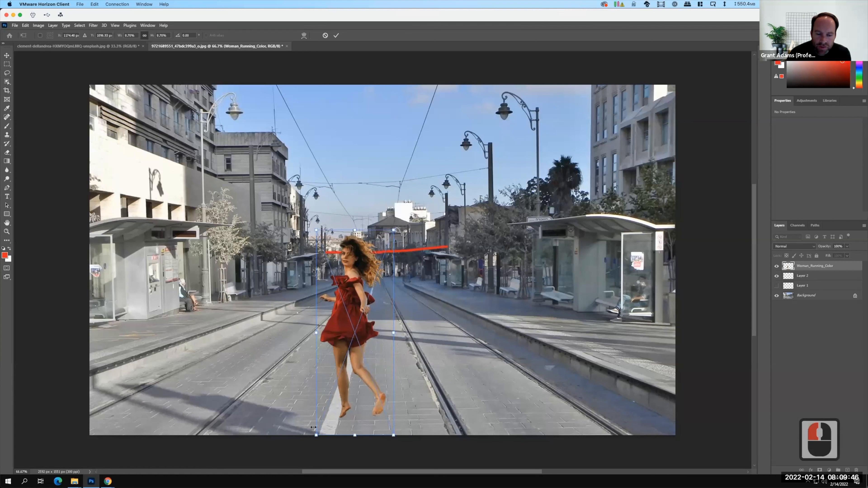
left_click_drag(316, 435, 322, 419)
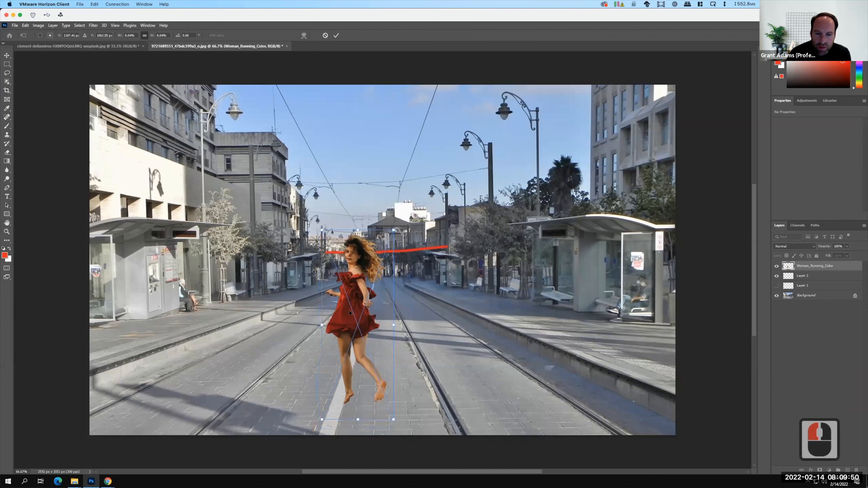
mouse_move(359, 307)
left_mouse_down()
mouse_move(373, 308)
mouse_move(365, 310)
left_mouse_up()
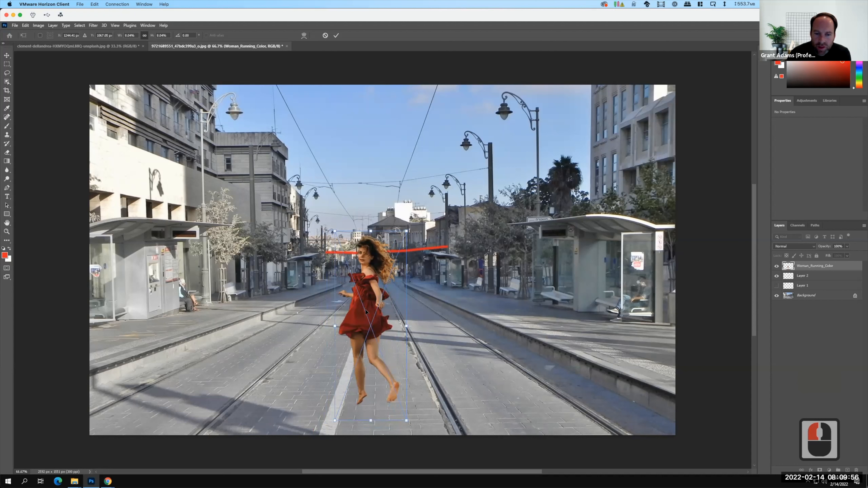
left_click_drag(342, 415, 349, 397)
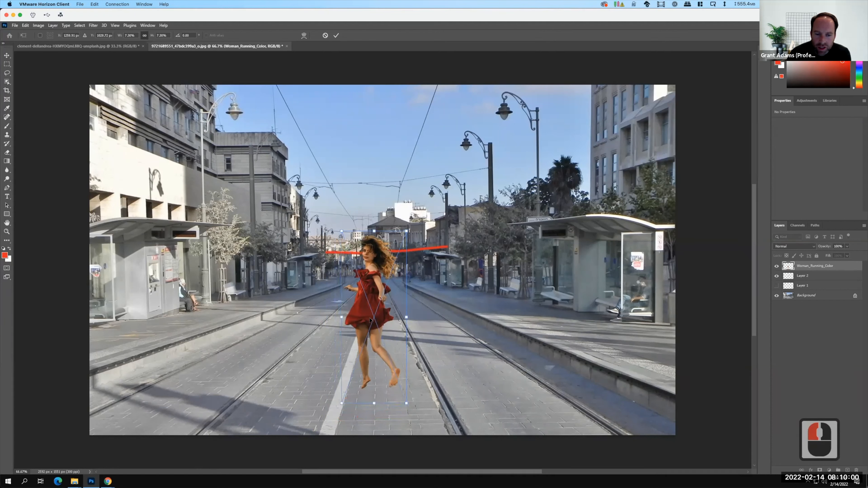
left_click_drag(369, 319, 369, 323)
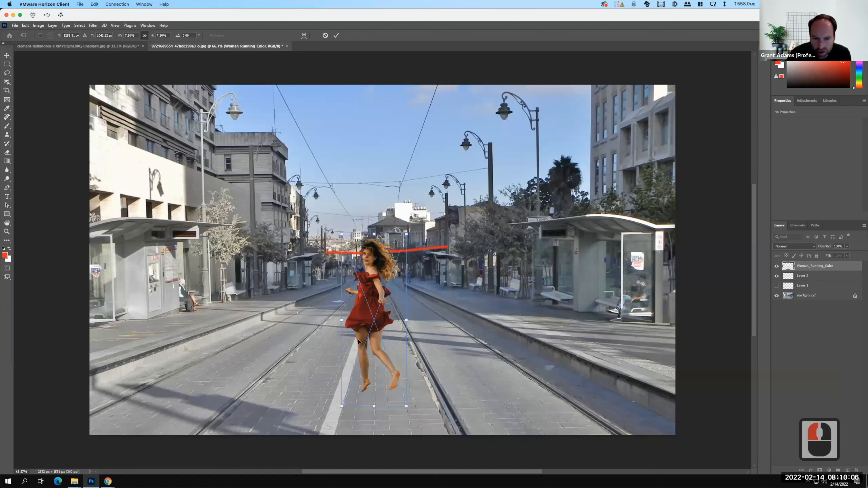
key("F15")
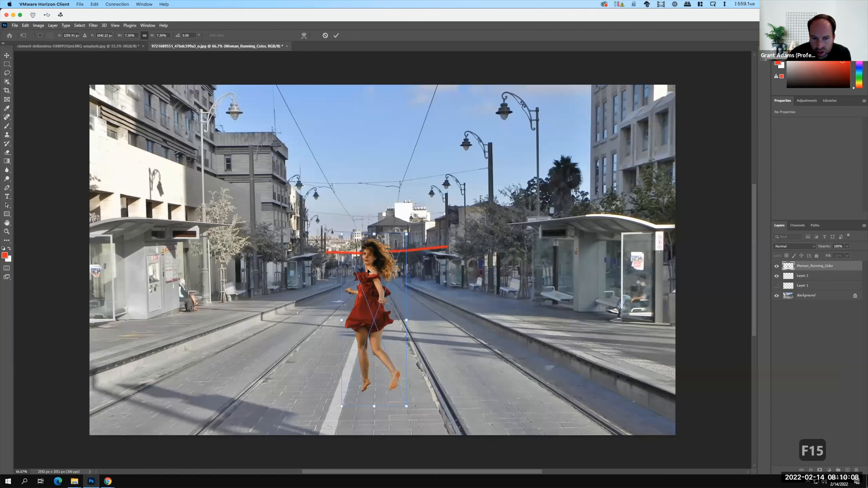
left_click_drag(378, 290, 372, 273)
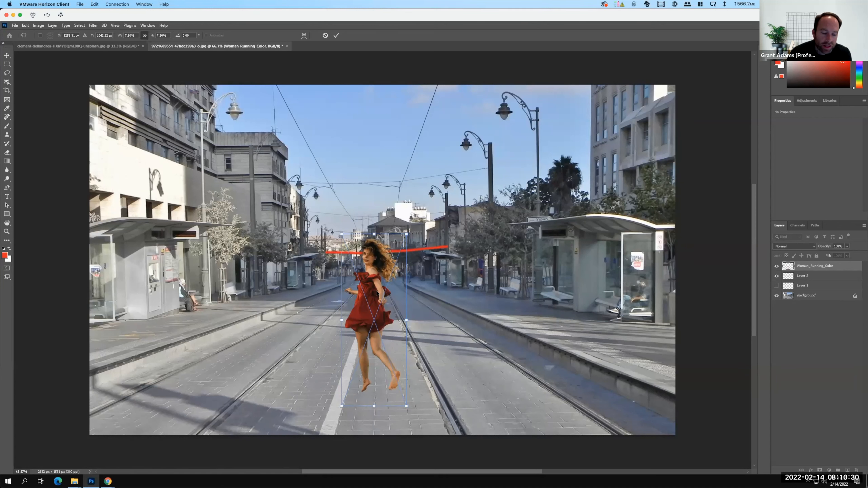
- Flip the placed running woman horizontally between the tram tracks
left_click(26, 25)
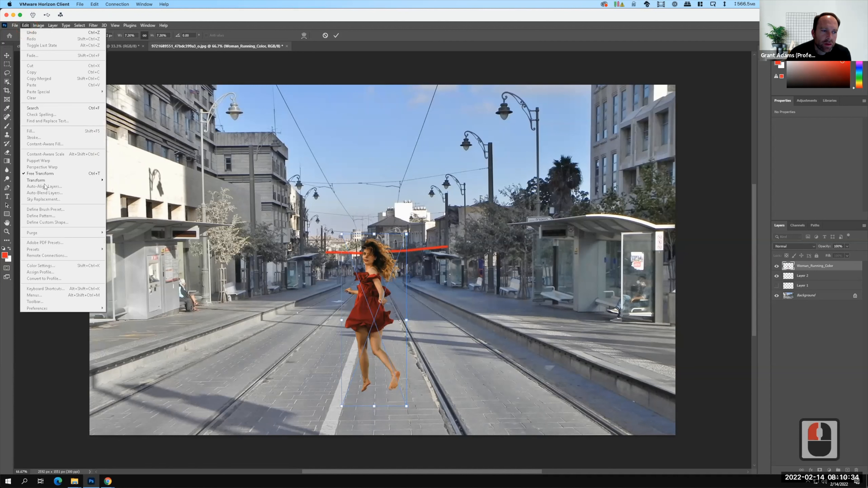
mouse_move(45, 181)
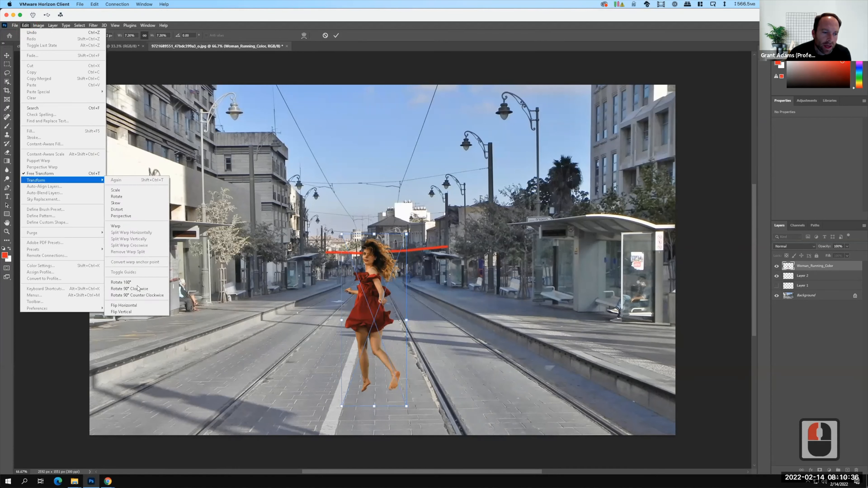
left_click(136, 306)
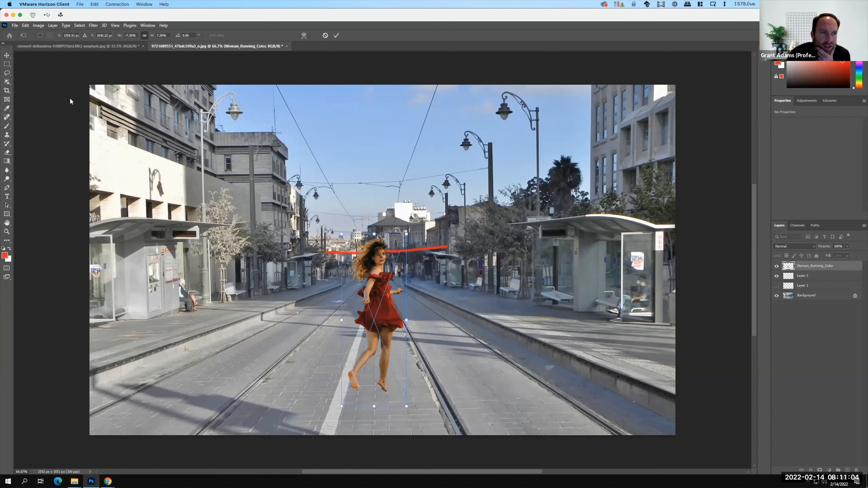
key("F15")
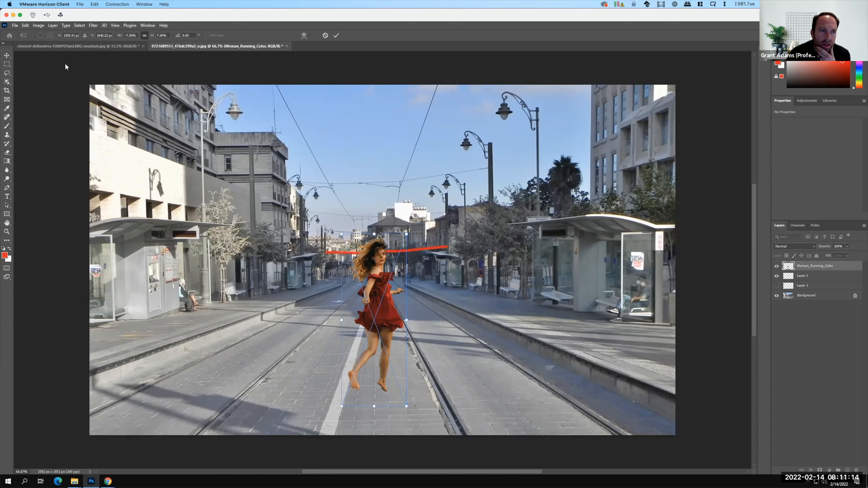
- Switch to File Explorer and look through the cutouts in the Ex108 Elements folder under Live - A135 Exercises for a walking figure
mouse_move(77, 480)
left_click(75, 480)
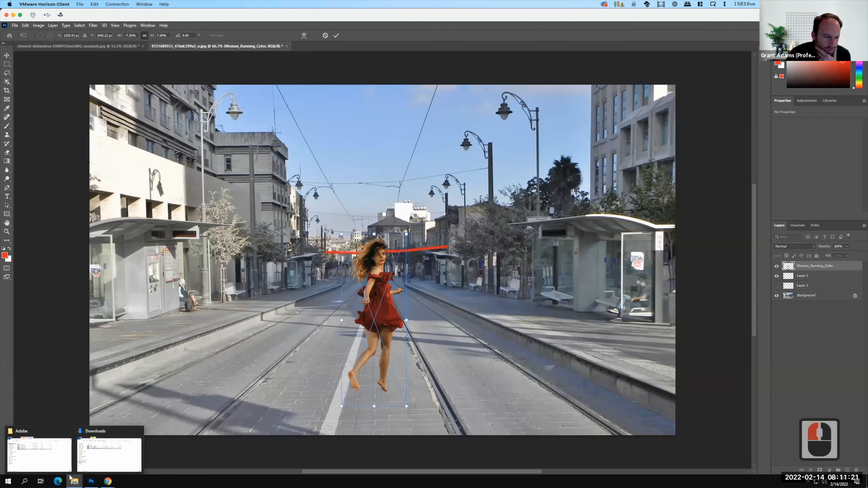
left_click(99, 456)
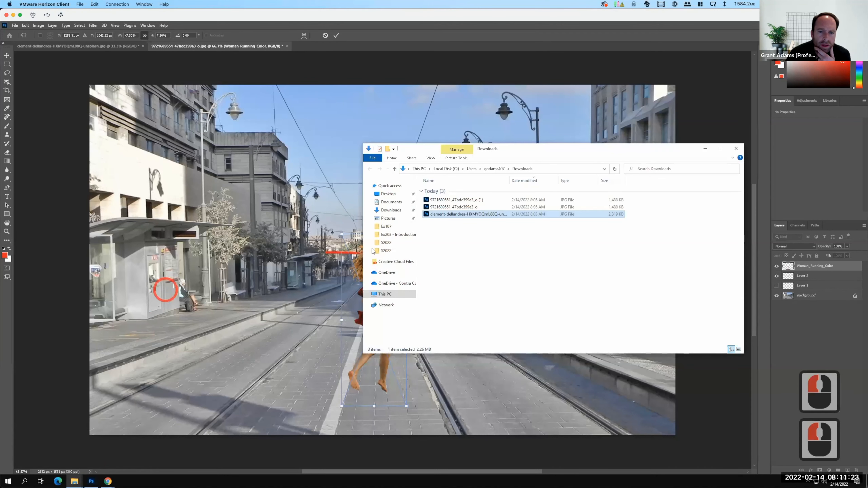
left_click(389, 283)
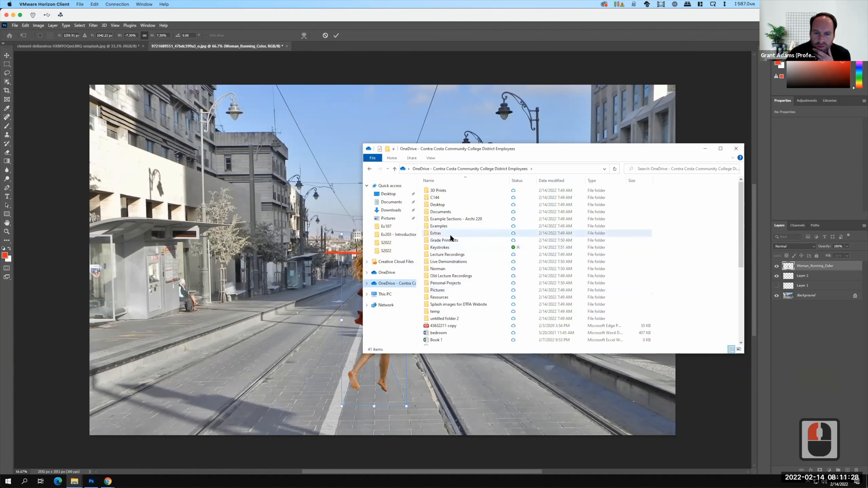
double_click(450, 261)
double_click(445, 190)
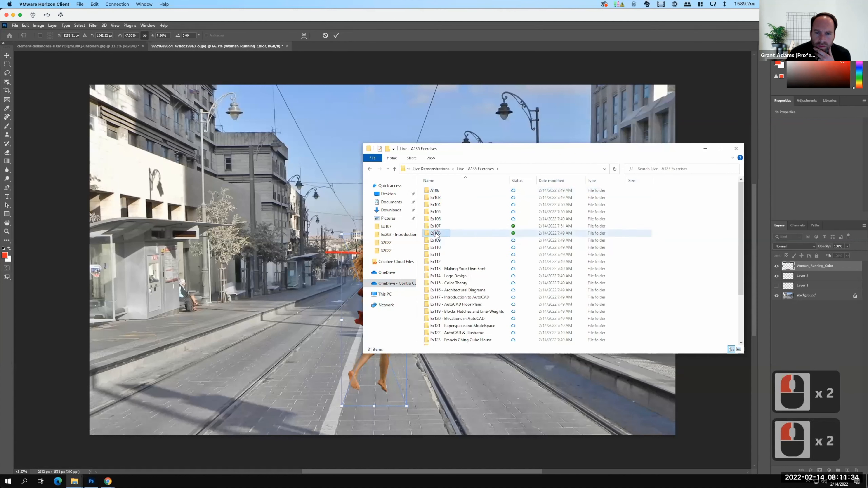
double_click(436, 234)
double_click(438, 190)
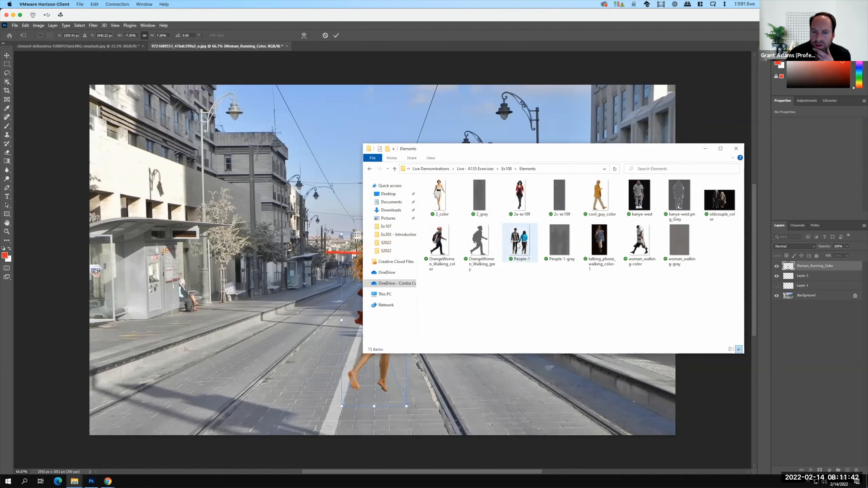
left_click(441, 243)
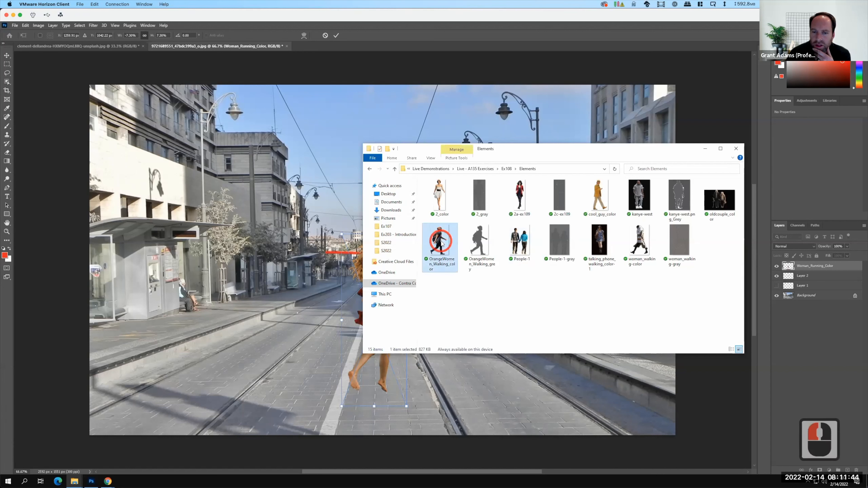
left_click_drag(442, 243, 433, 248)
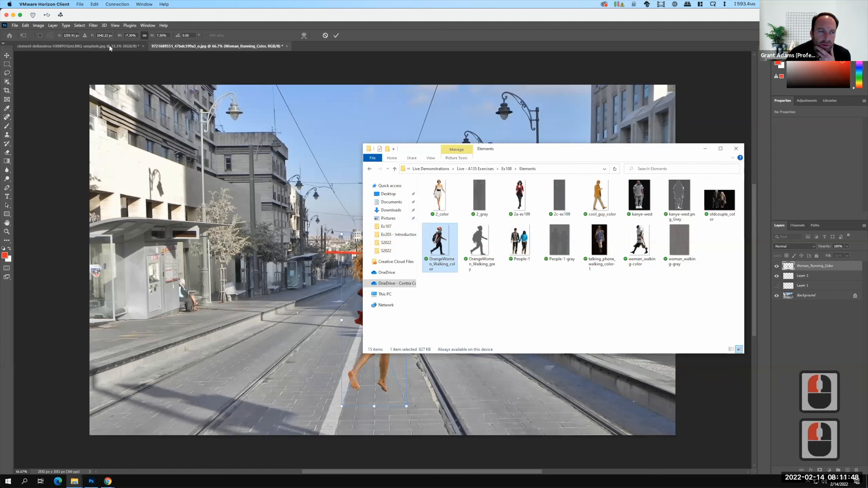
- Return to the tram street photo and commit the running woman's placement
left_click(15, 26)
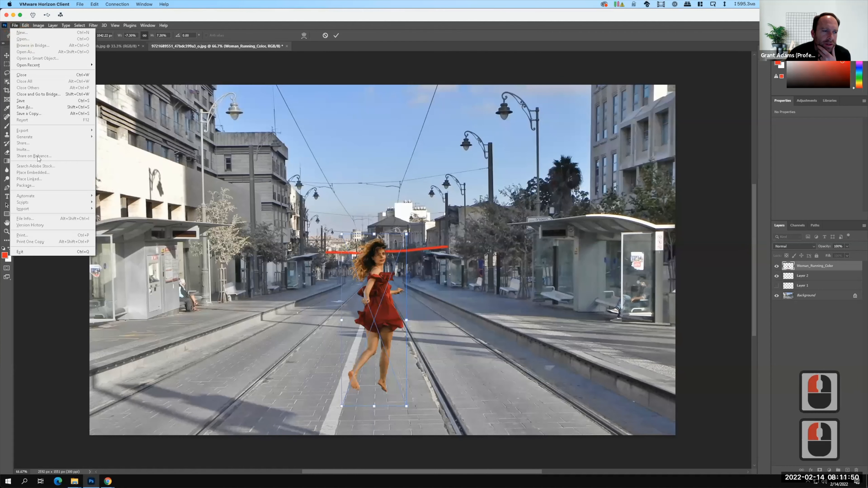
left_click(32, 174)
left_click(336, 36)
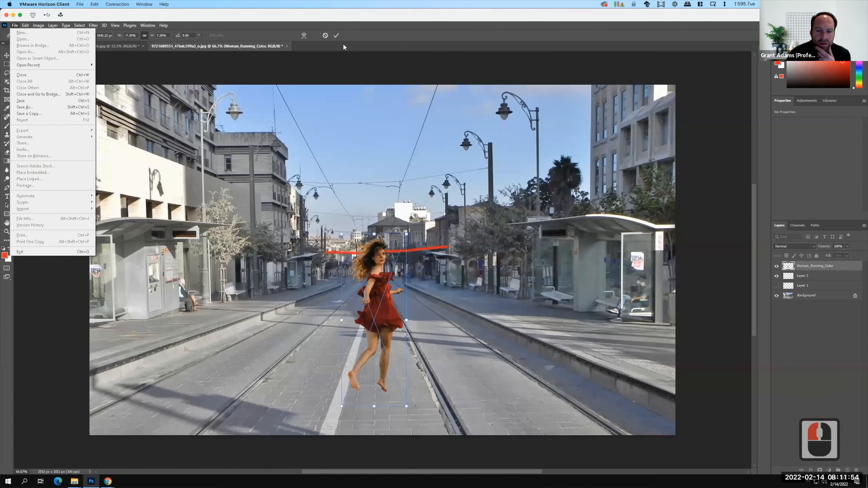
- Place OrangeWomen_Walking_color from the Ex108 Elements folder as an embedded object in the tram street photo
left_click(14, 26)
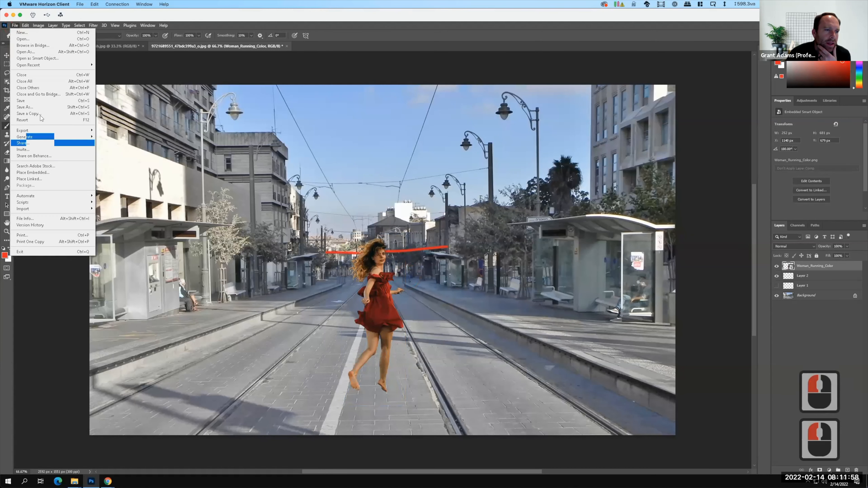
left_click(41, 172)
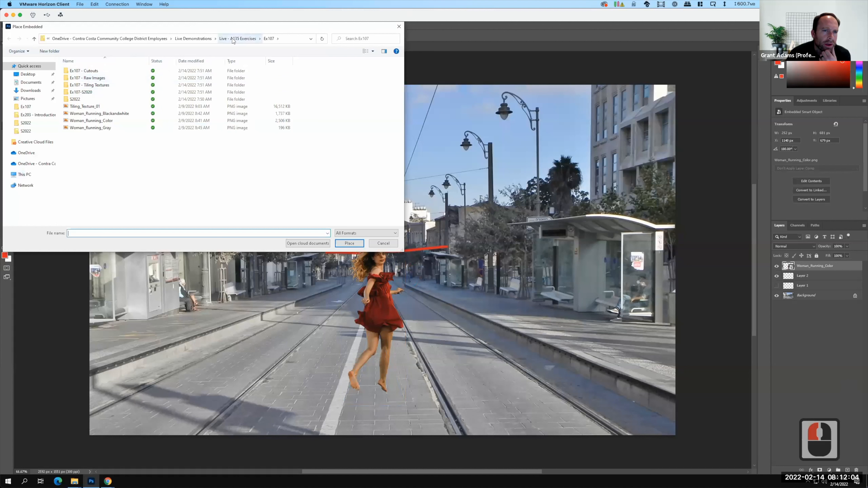
left_click(224, 39)
left_click(77, 114)
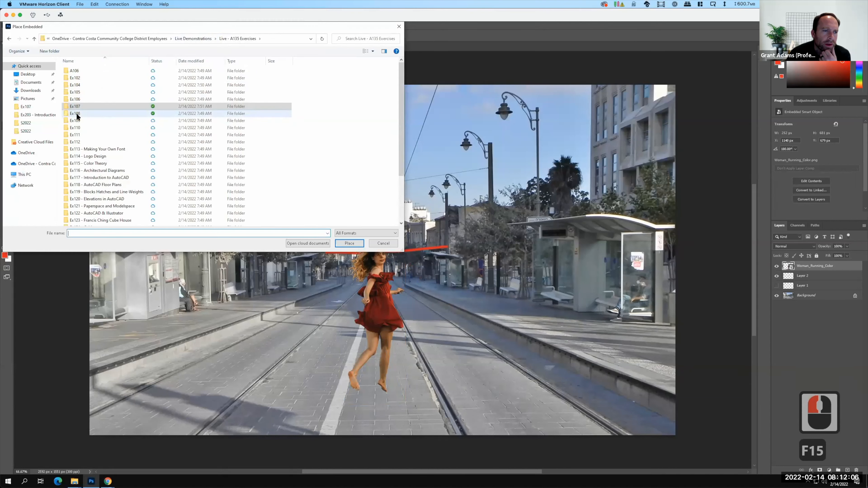
left_click(77, 113)
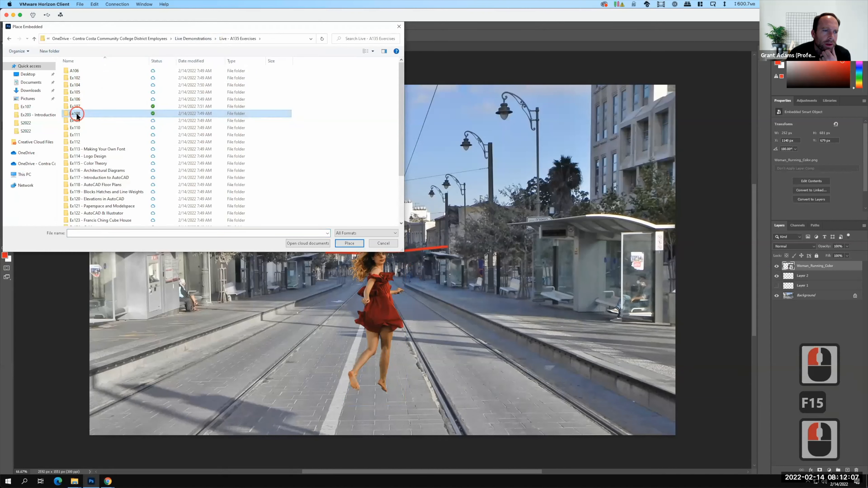
double_click(99, 113)
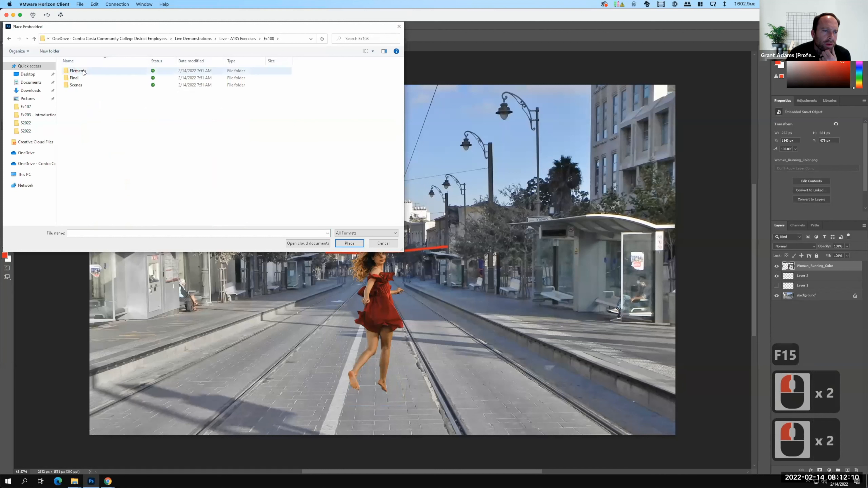
double_click(84, 71)
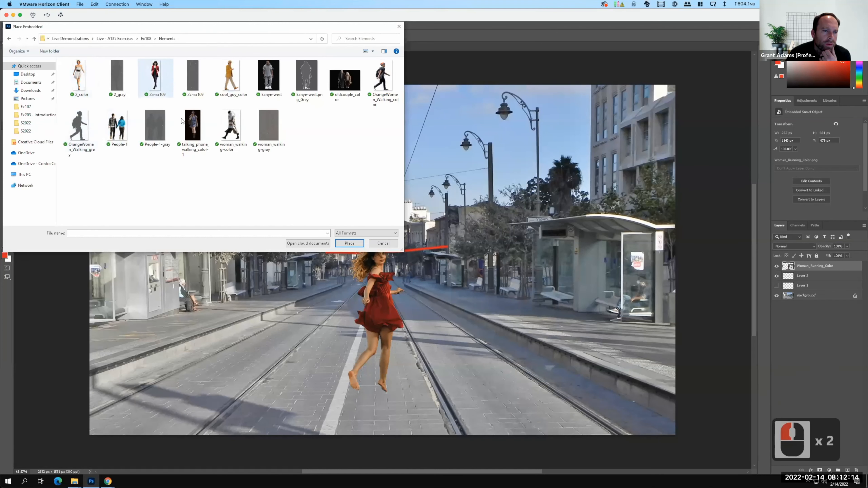
left_click(383, 92)
left_click(350, 242)
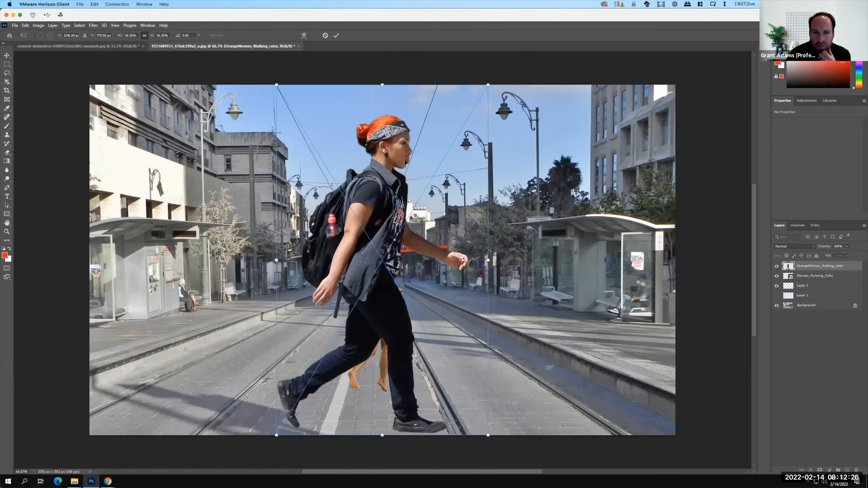
- Flip the placed orange-haired walking woman horizontally
left_click(38, 26)
mouse_move(25, 26)
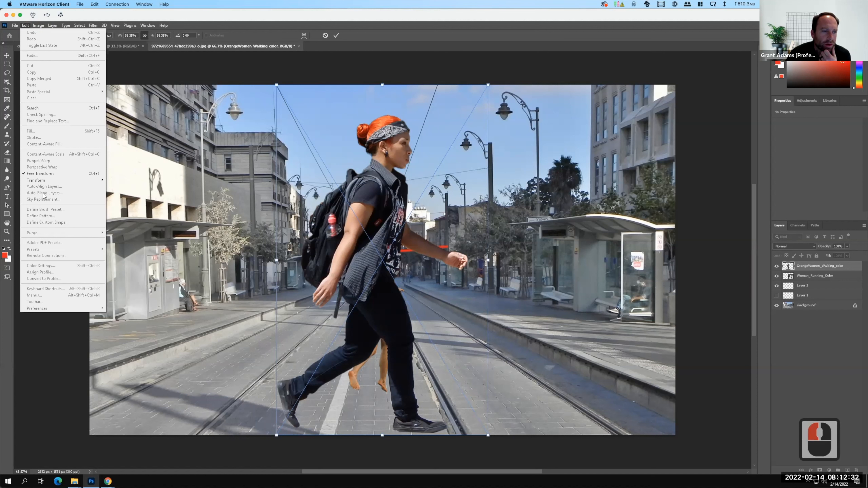
mouse_move(68, 180)
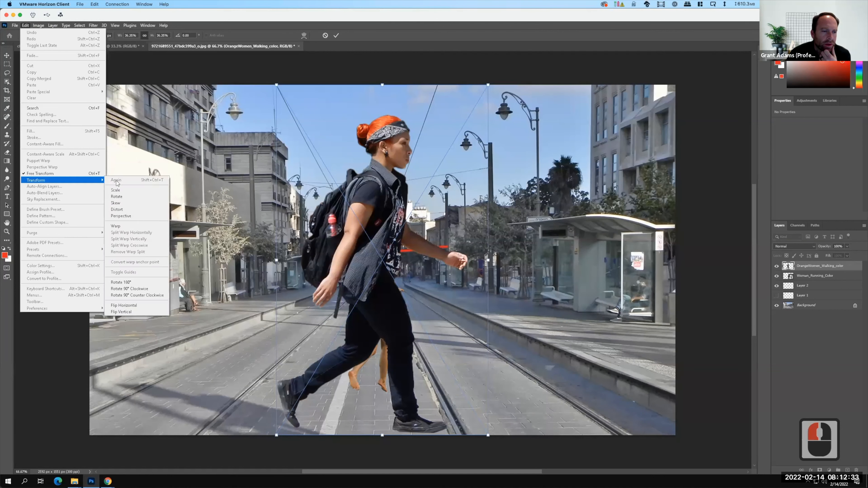
left_click(133, 305)
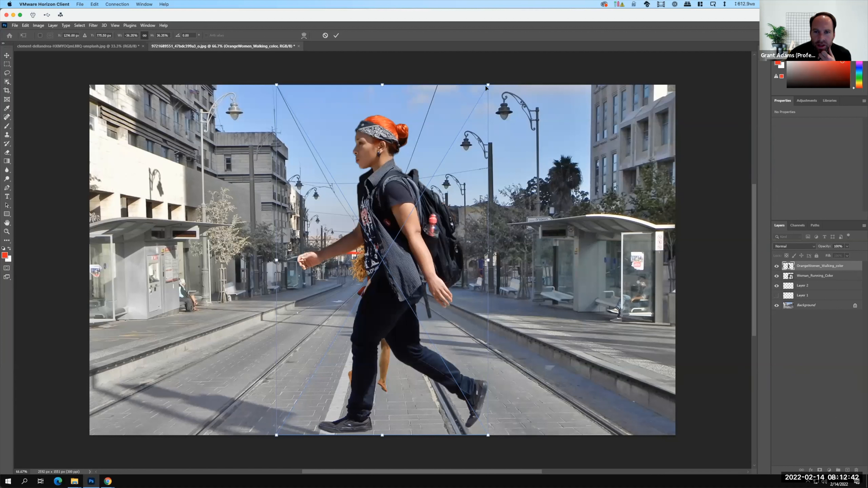
- Scale the walking woman to about 10% and position her left of the running woman with her head just below the red horizon line
left_click_drag(457, 115, 380, 212)
left_click_drag(402, 435, 308, 302)
left_click_drag(330, 331, 334, 333)
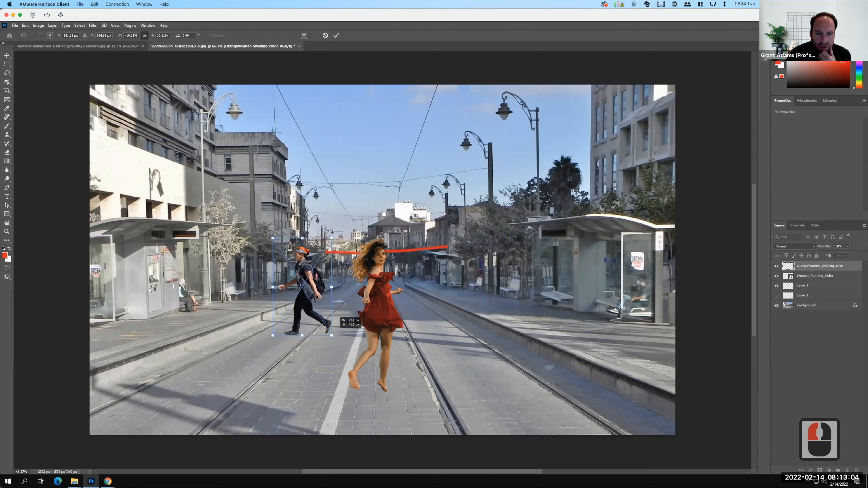
key("F15")
left_click_drag(308, 289, 299, 293)
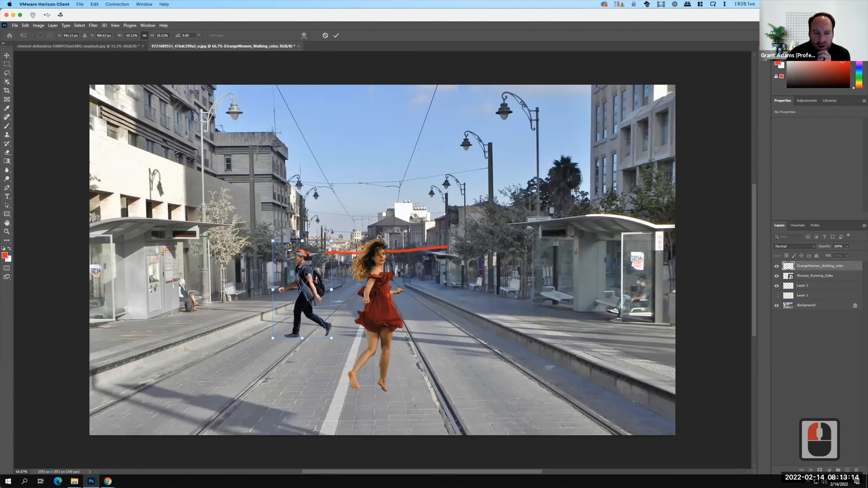
left_click_drag(305, 277, 319, 270)
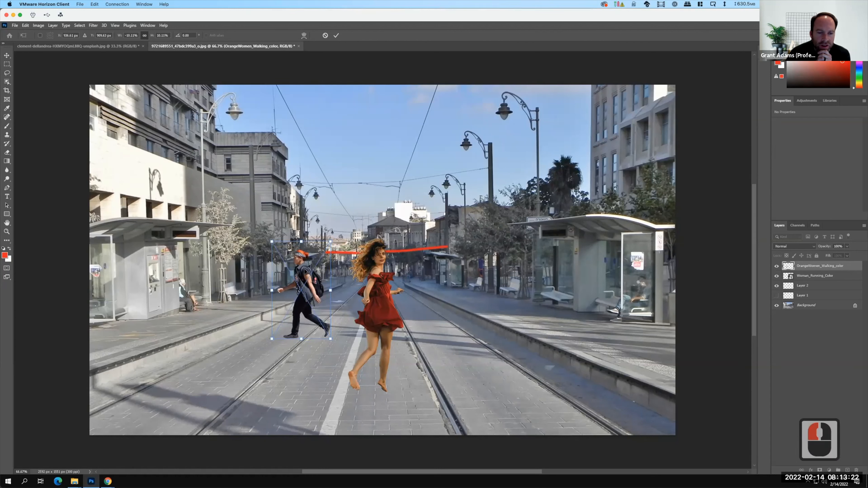
left_click_drag(304, 271, 304, 274)
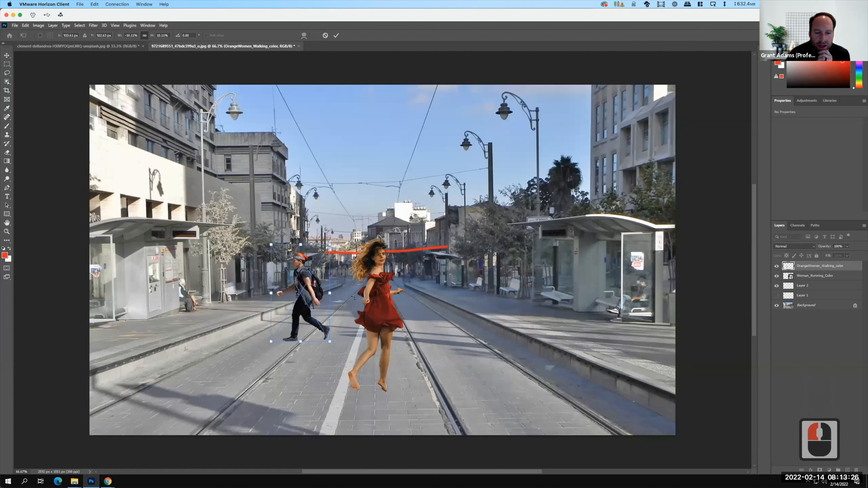
- Commit the walking woman's placement and hide the OrangeWomen_Walking_color layer
left_click(776, 267)
key("b")
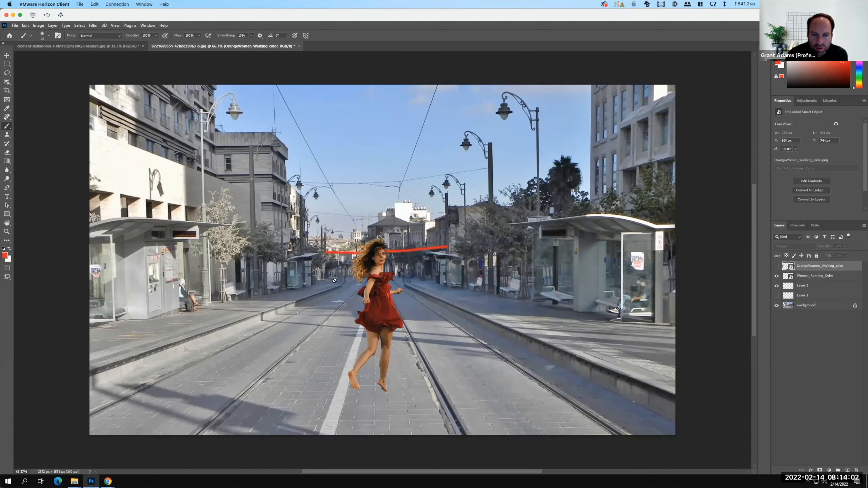
key("F15")
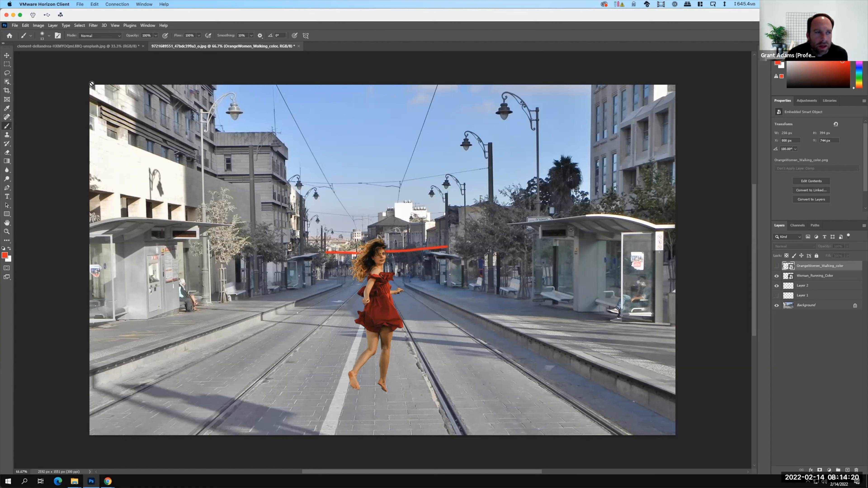
- Place Woman_Running_Gray from the Ex107 folder as an embedded object in the tram street photo
left_click(14, 26)
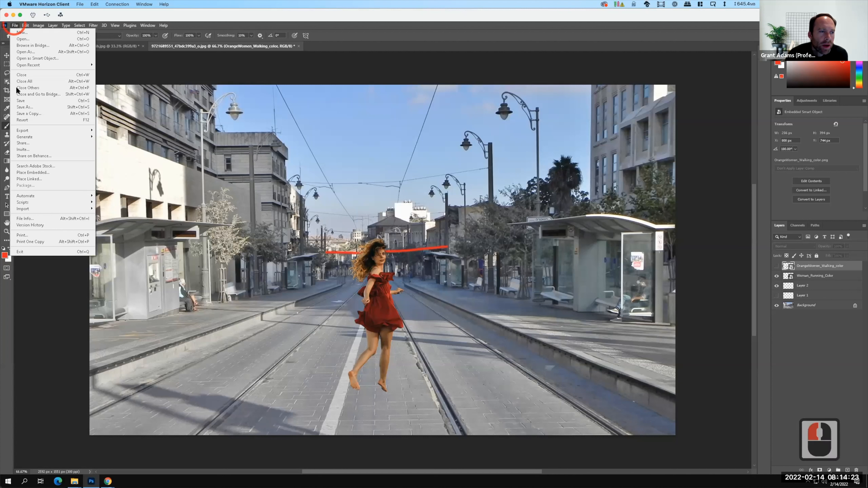
left_click(31, 173)
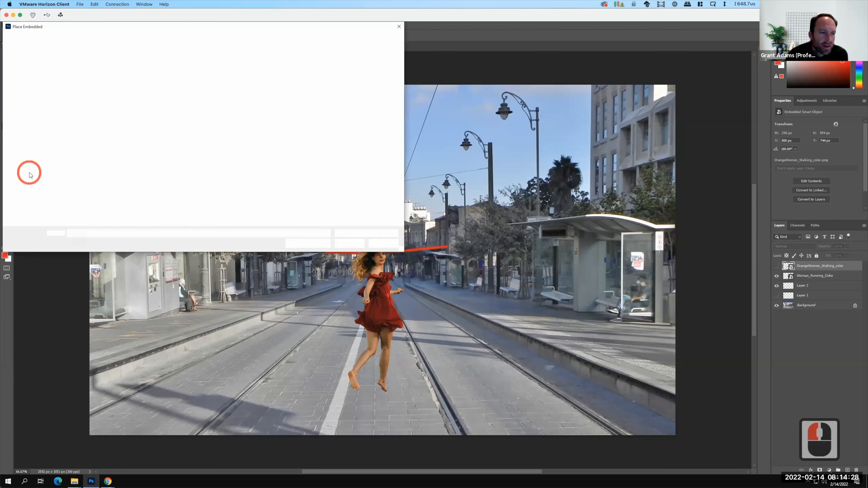
left_click(113, 37)
double_click(78, 107)
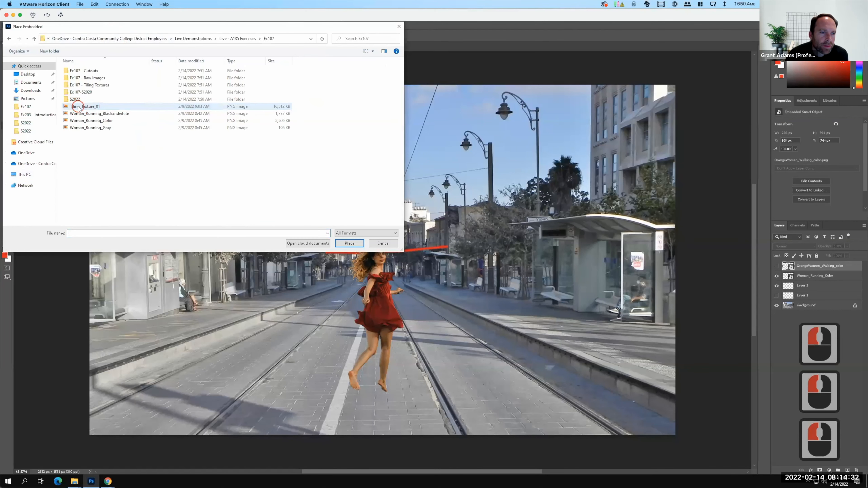
left_click(84, 128)
left_click(354, 245)
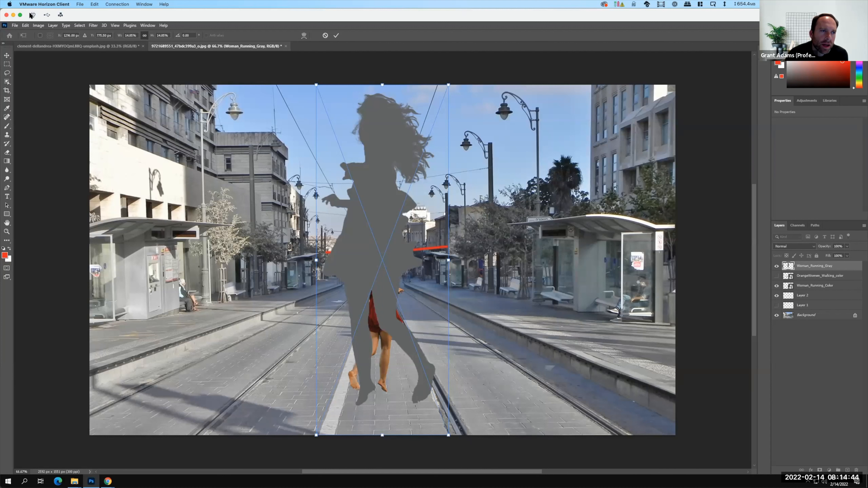
- Flip the placed gray running-woman silhouette horizontally
left_click(27, 26)
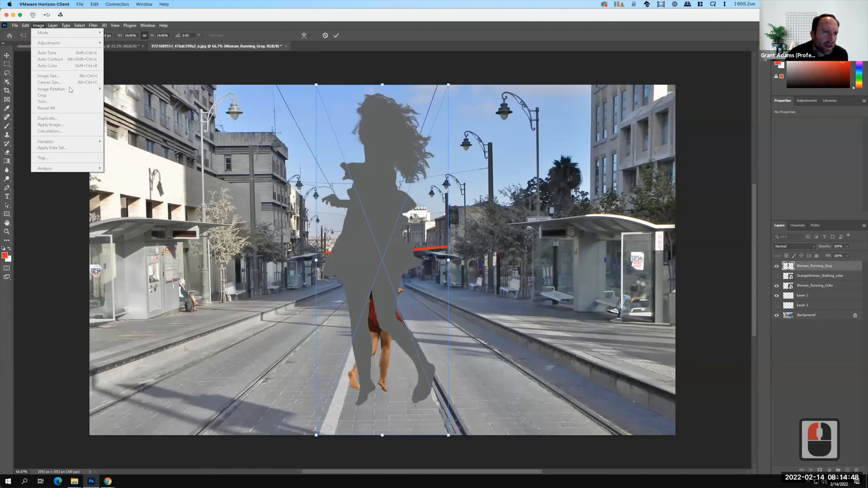
mouse_move(24, 26)
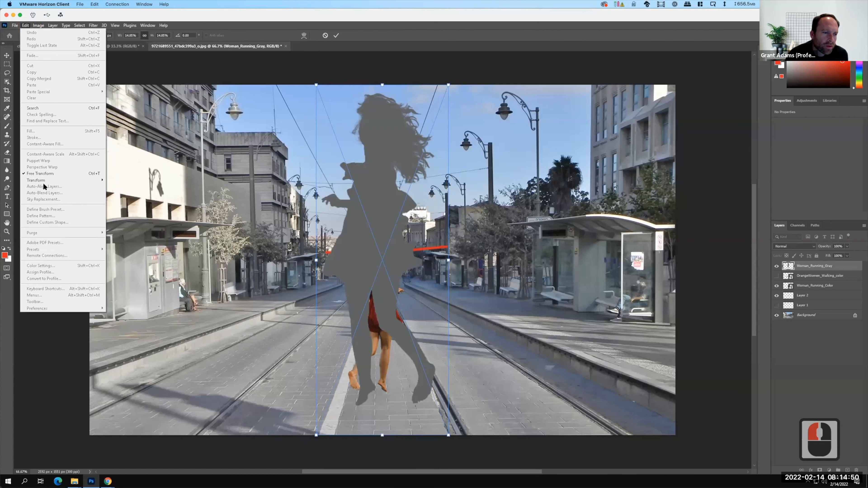
mouse_move(43, 181)
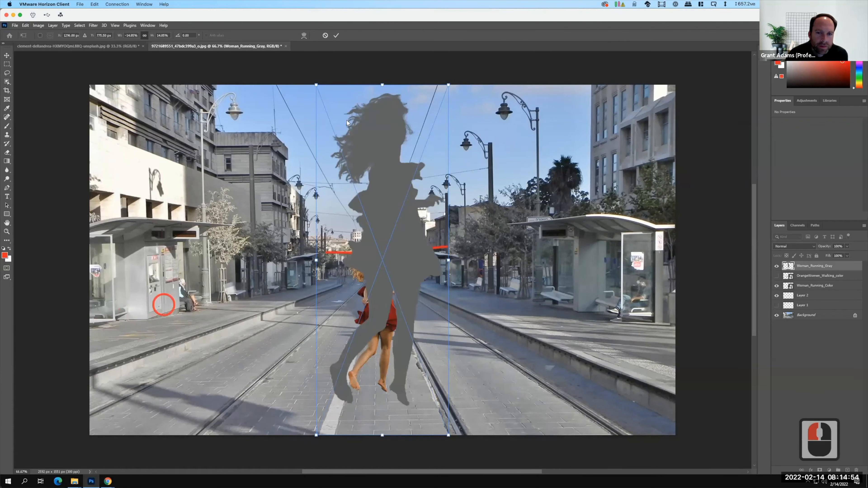
- Scale the gray silhouette to about 7.24% and align it over the running woman in the red dress
left_click(449, 84)
left_click_drag(448, 84, 387, 234)
key("F15")
left_click_drag(317, 433, 334, 412)
left_click_drag(351, 315, 377, 306)
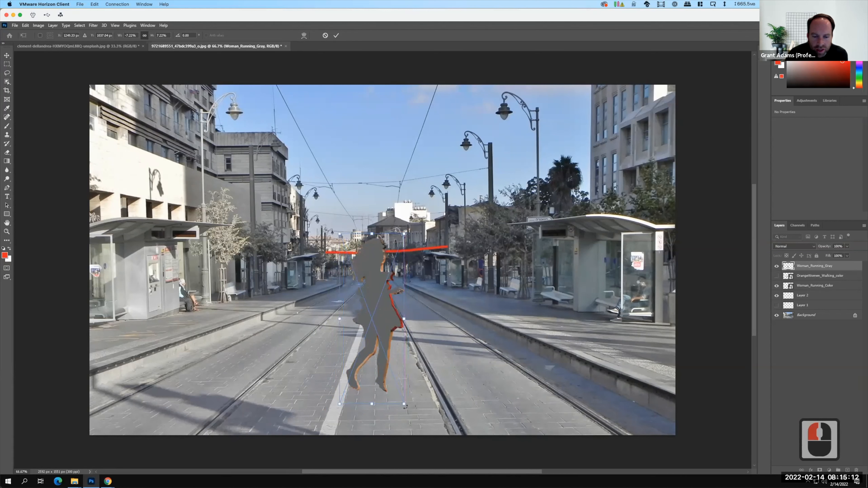
left_click_drag(404, 405, 405, 407)
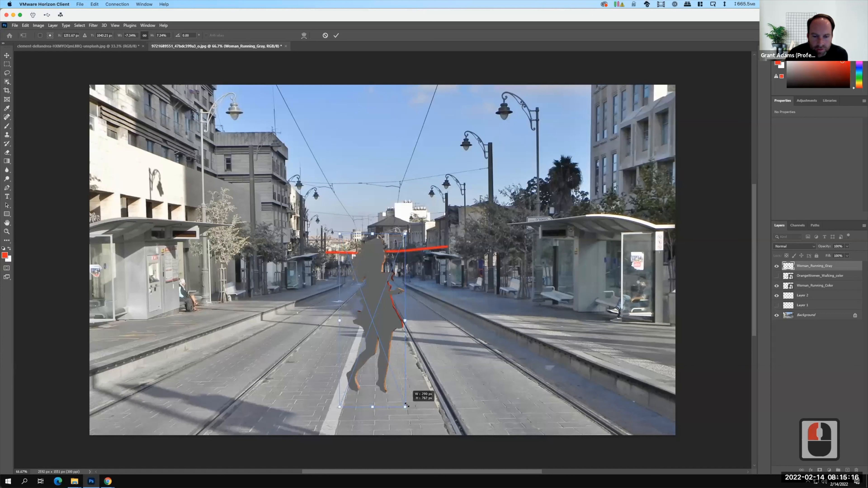
left_click(378, 312)
left_click_drag(381, 313, 384, 313)
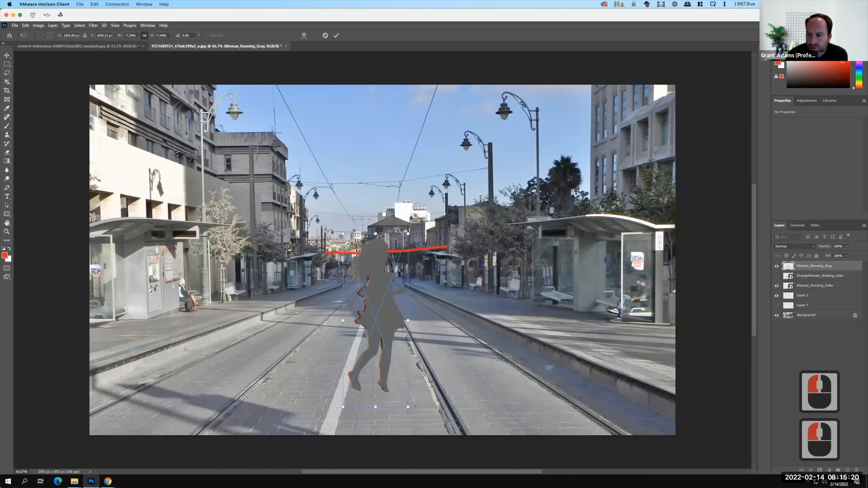
- Commit the silhouette's placement and rename its Woman_Running_Gray layer as W1-Shadow
left_click(804, 266)
double_click(804, 267)
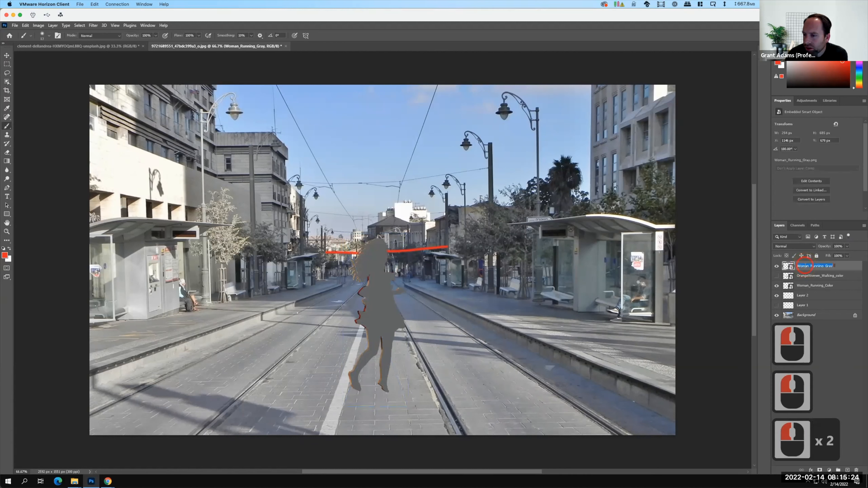
type("Sha")
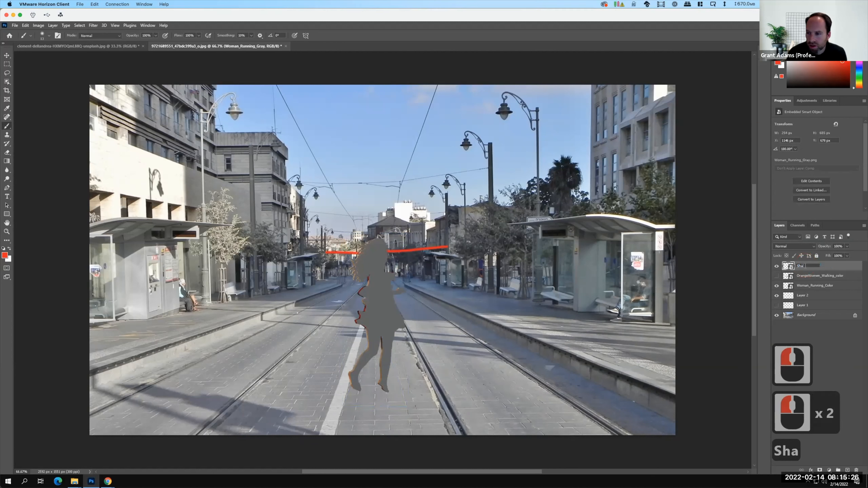
type("dow")
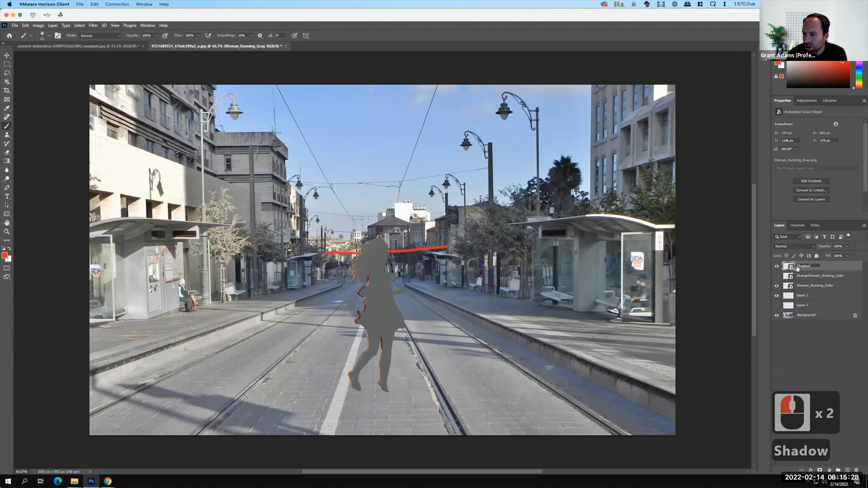
left_click(804, 266)
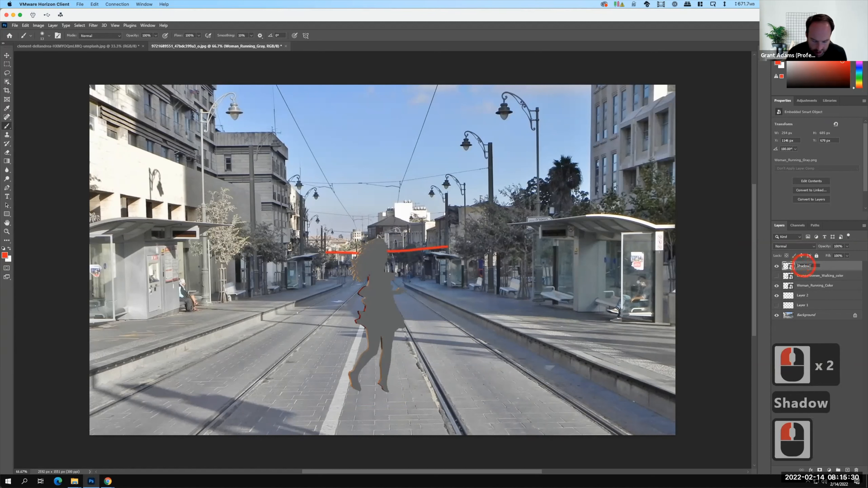
type("W1")
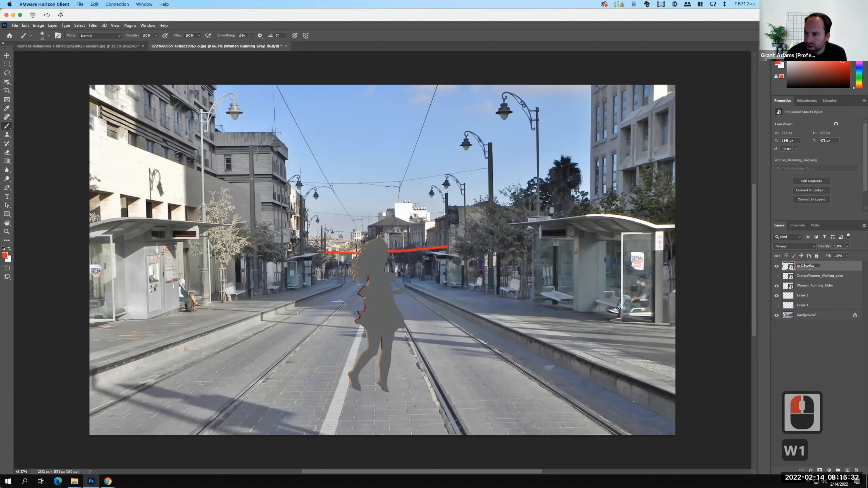
type("-")
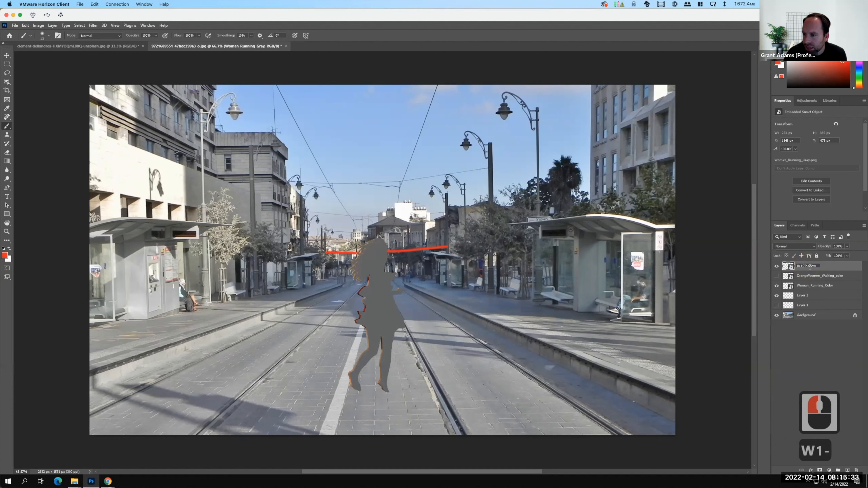
- Rename the Woman_Running_Color layer as W1
left_click(806, 287)
double_click(806, 286)
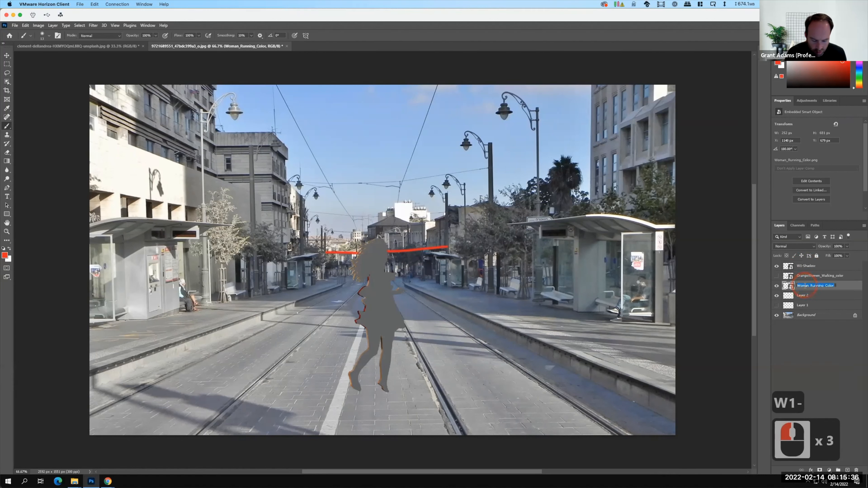
type("W1")
left_click(814, 356)
- Move the OrangeWomen_Walking_color layer below W1 and hide Layer 2 with the red horizon line
left_click(812, 275)
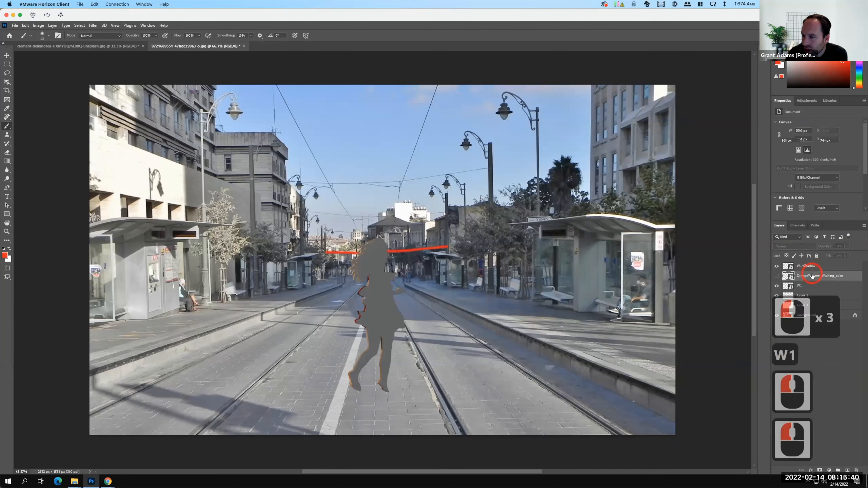
left_click_drag(811, 279, 813, 289)
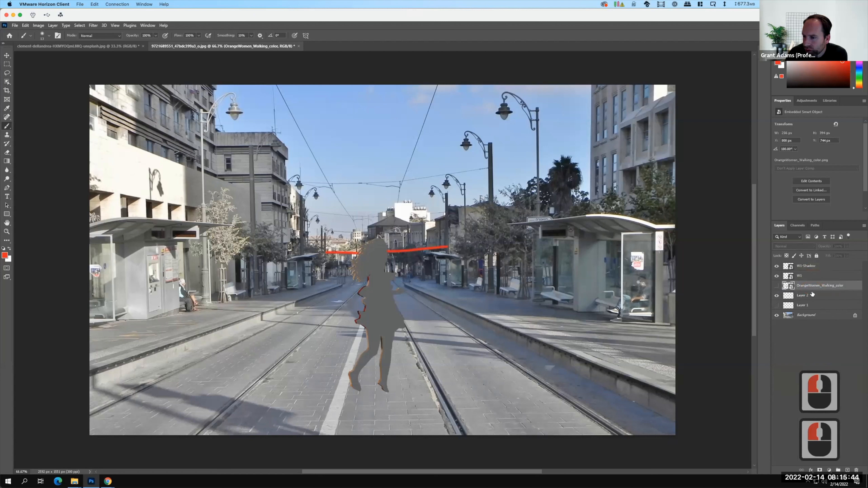
left_click(777, 296)
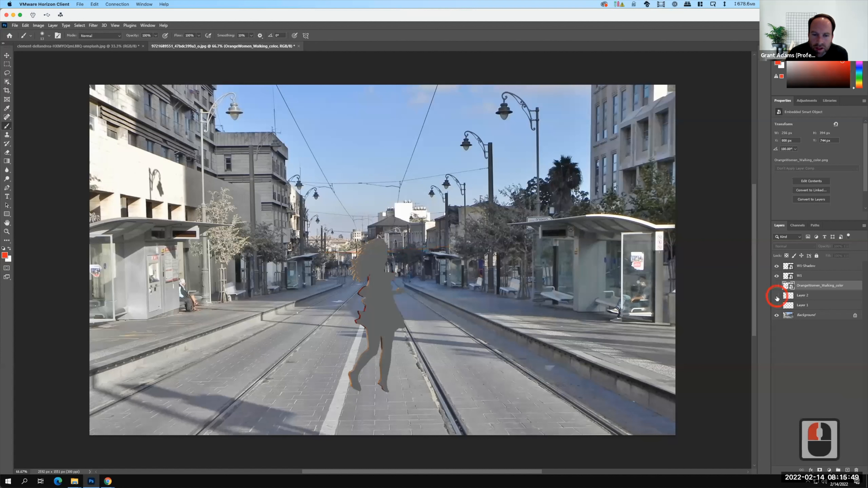
- Skew the W1-Shadow silhouette down and to the left so it lies on the pavement beside the running woman
left_click(802, 273)
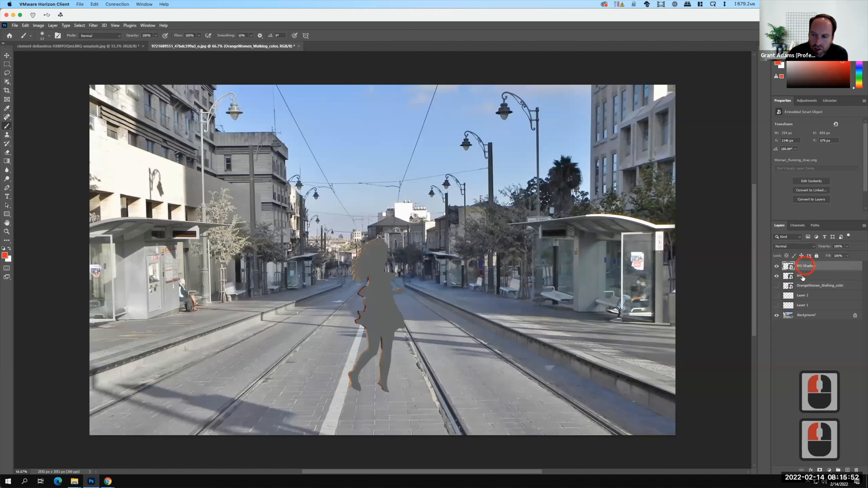
left_click(803, 272)
left_click(803, 269)
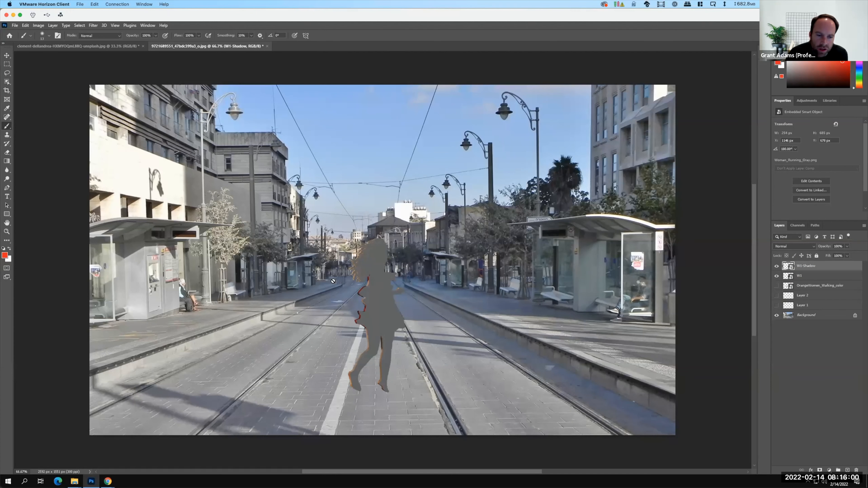
key("F15")
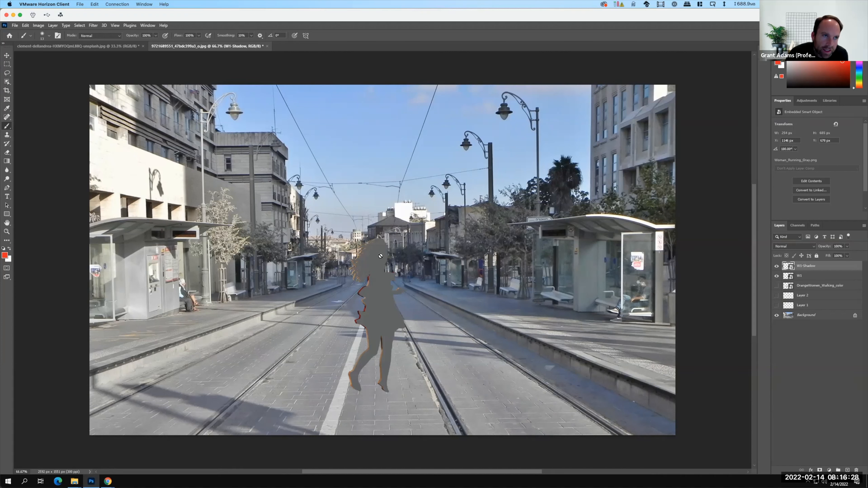
left_click(25, 25)
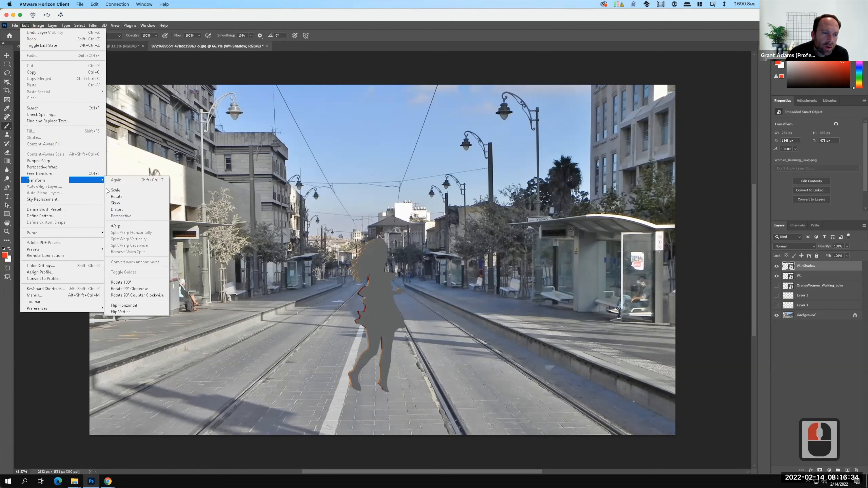
mouse_move(75, 182)
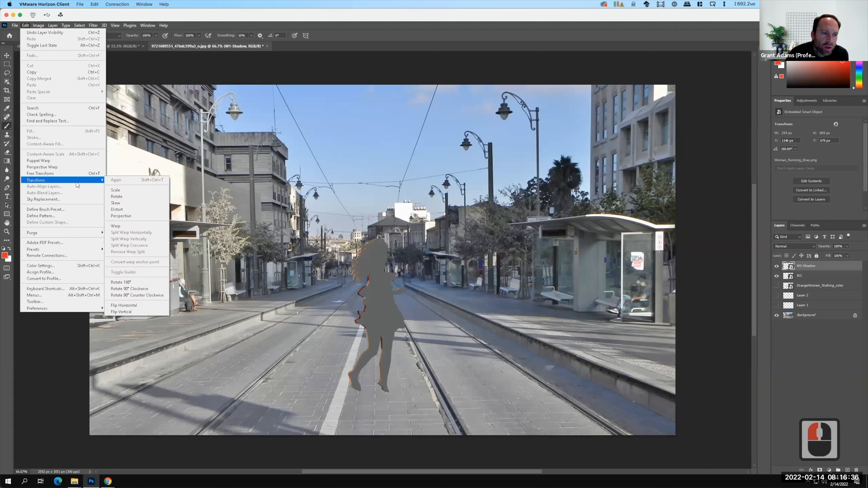
left_click(127, 204)
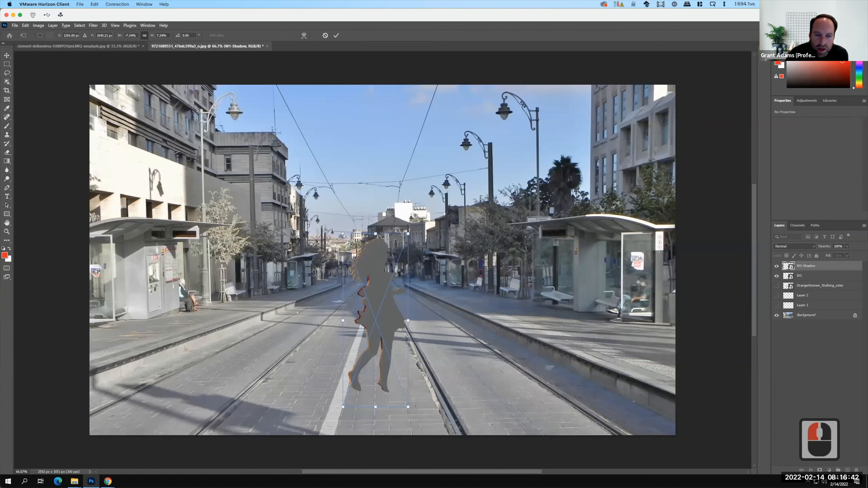
left_click_drag(343, 236, 231, 234)
mouse_move(358, 231)
left_mouse_down()
mouse_move(309, 226)
mouse_move(278, 234)
mouse_move(300, 249)
mouse_move(248, 252)
mouse_move(278, 292)
mouse_move(306, 272)
mouse_move(256, 275)
mouse_move(267, 257)
mouse_move(281, 286)
mouse_move(244, 309)
left_mouse_up()
left_click(268, 250)
left_click_drag(306, 271, 264, 336)
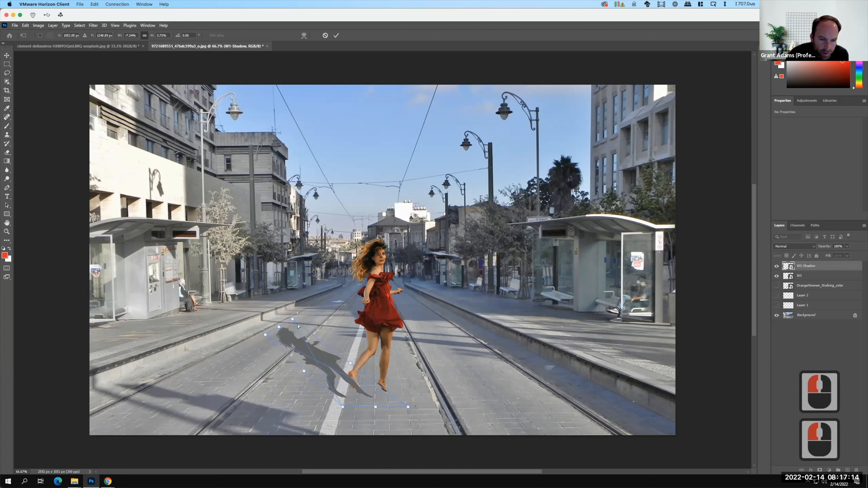
- Skew the shadow's head end further down and left, and shift the shadow toward the running woman's feet
left_click_drag(292, 319, 246, 333)
left_click_drag(317, 339, 289, 336)
left_click_drag(246, 333, 249, 333)
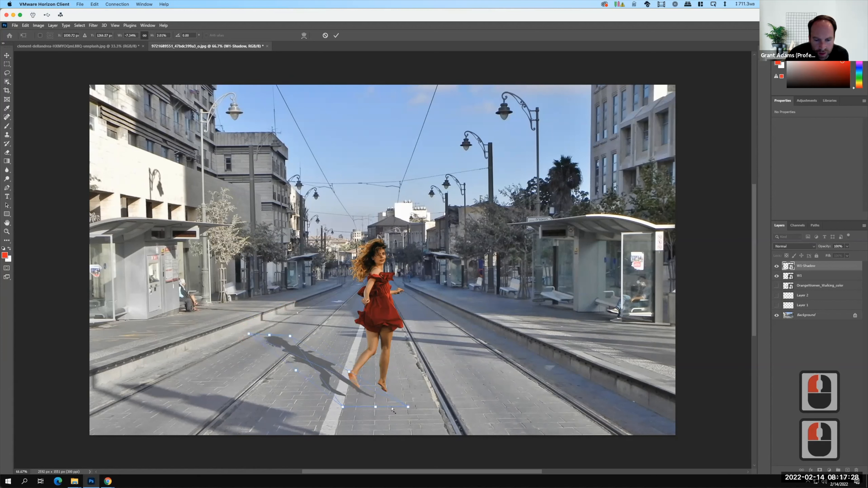
left_click_drag(393, 405, 398, 401)
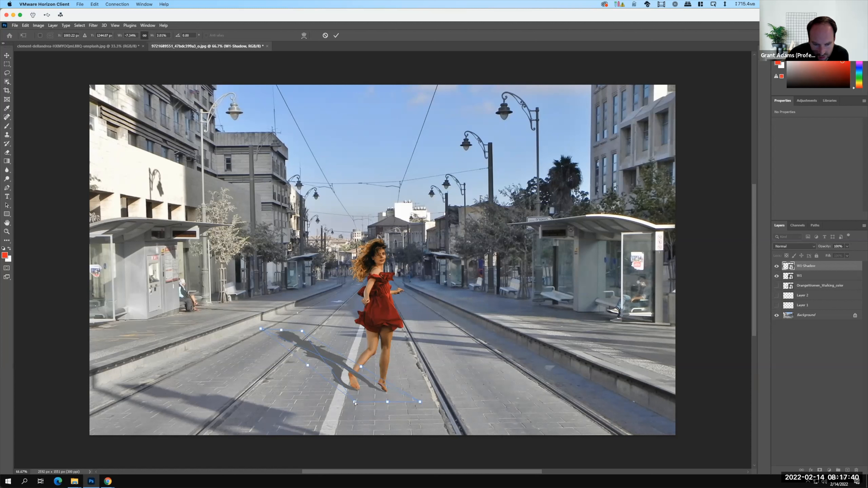
- Skew the shadow's corners so it stretches further left across the tram tracks and narrows along its length
left_click_drag(356, 403, 358, 410)
left_click(395, 415)
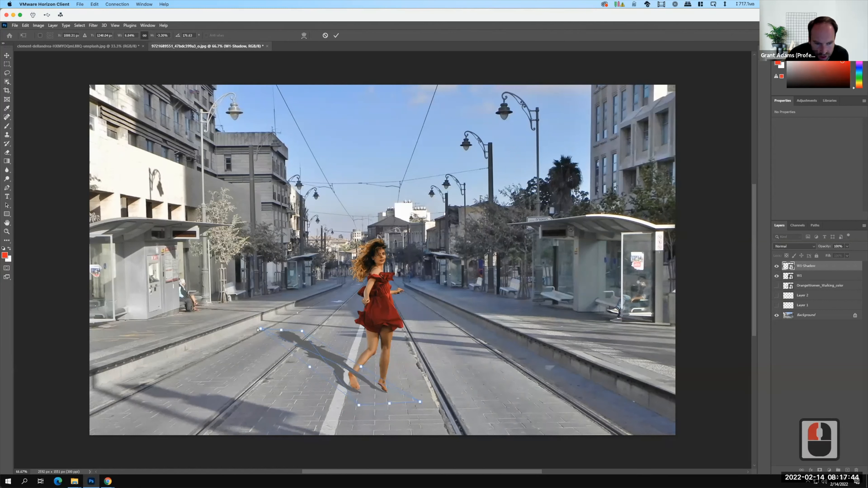
mouse_move(273, 341)
left_mouse_down()
mouse_move(226, 343)
mouse_move(258, 342)
left_mouse_up()
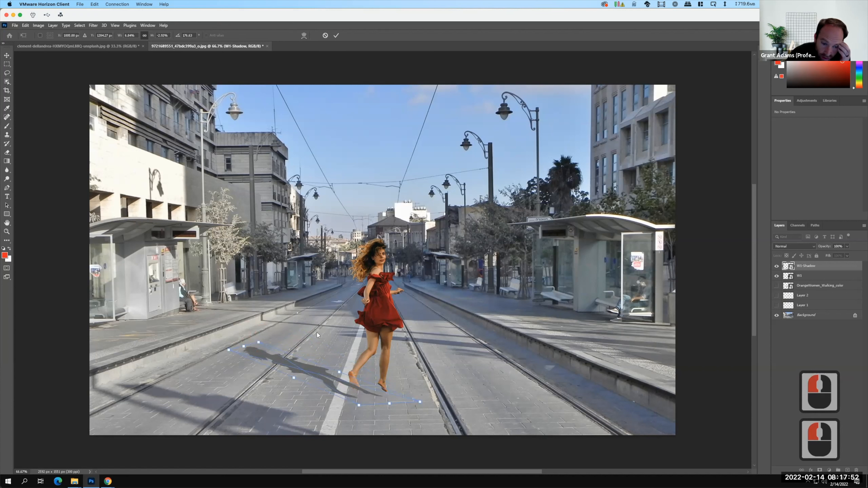
left_click_drag(229, 350, 203, 356)
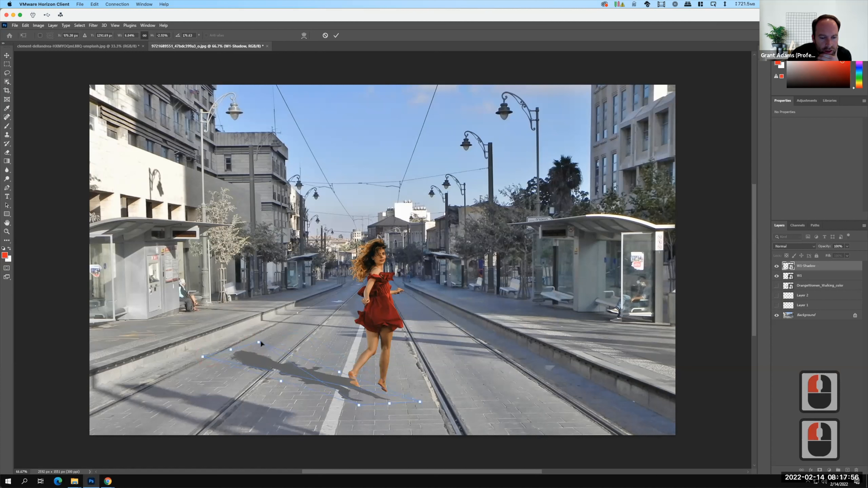
left_click_drag(259, 343, 237, 348)
key("F15")
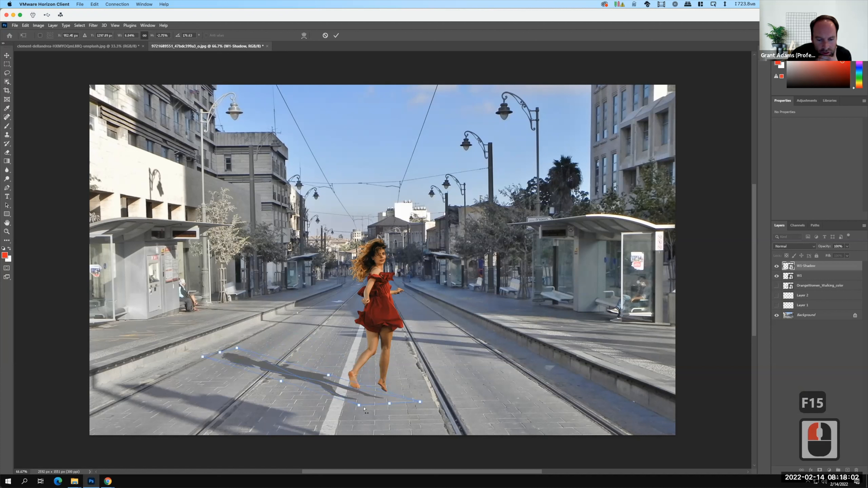
left_click_drag(422, 403, 399, 396)
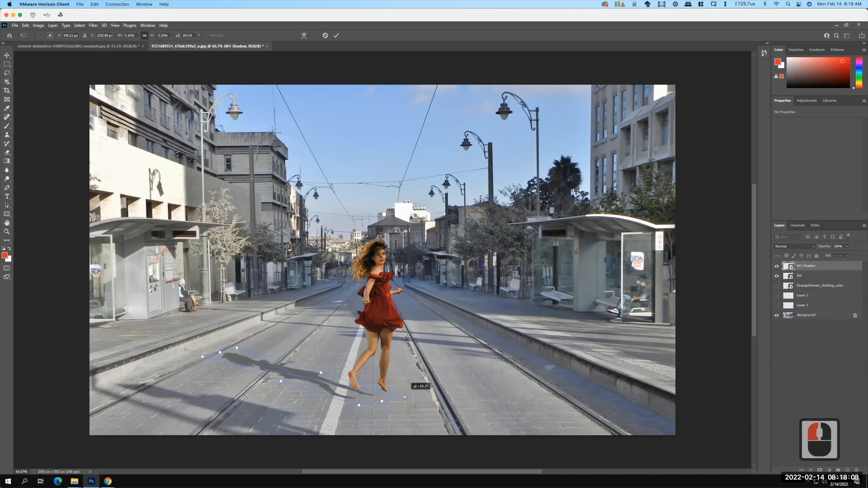
- Shift the W1-Shadow silhouette right and nudge it slightly up so its foot end meets the running woman's feet
left_click(26, 24)
mouse_move(38, 180)
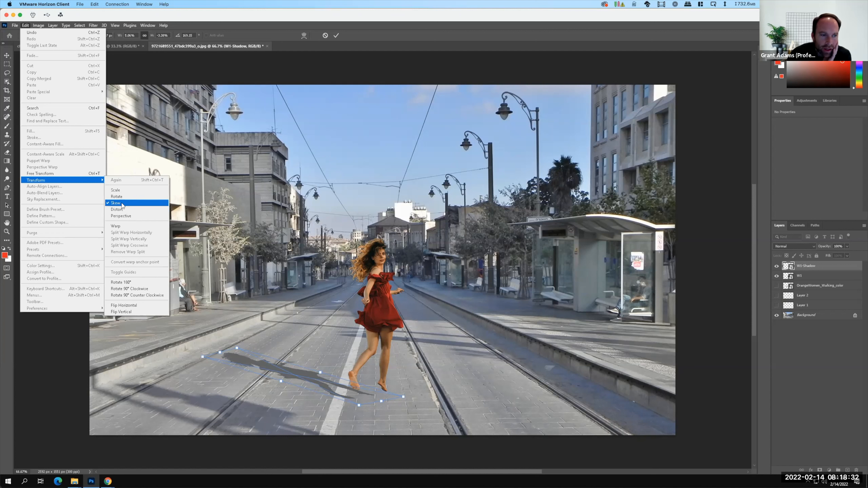
left_click(392, 402)
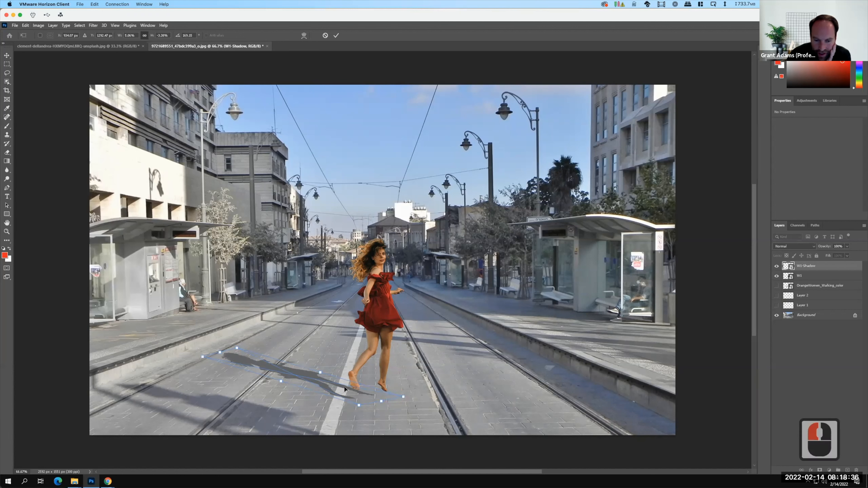
left_click_drag(337, 384, 349, 384)
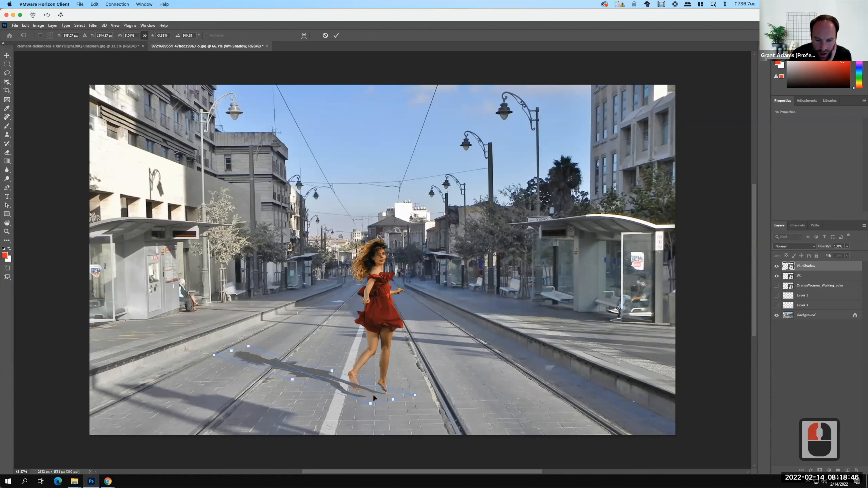
key("Up")
key("Up")
key("Up")
key("Up")
key("Up")
key("Up")
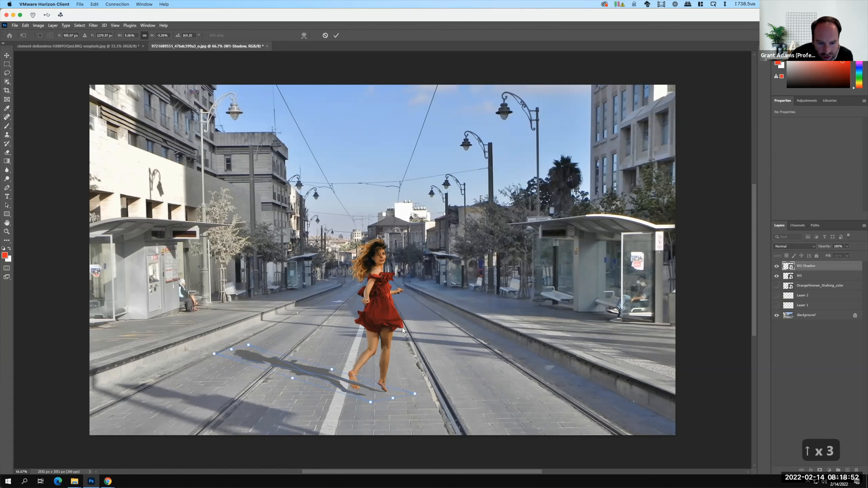
- Skew the shadow's head end slightly further left and its foot-end corner slightly outward to align it with her feet
mouse_move(242, 349)
left_mouse_down()
mouse_move(204, 357)
mouse_move(238, 348)
left_mouse_up()
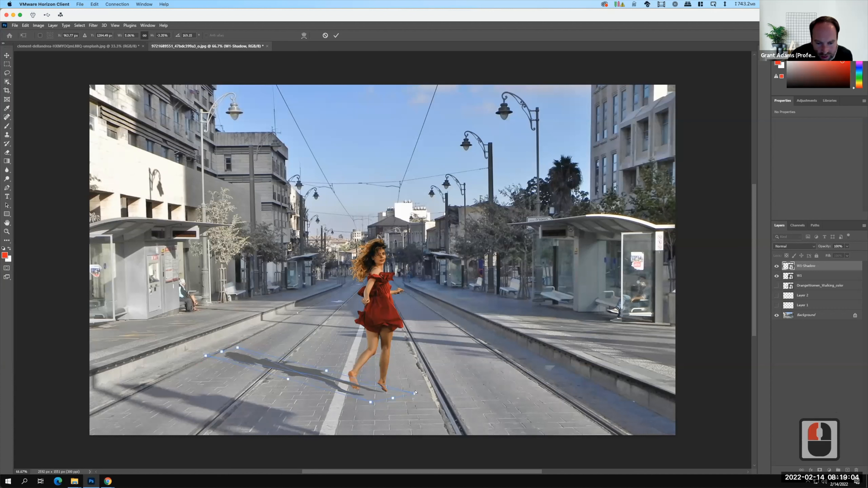
left_click_drag(415, 394, 417, 393)
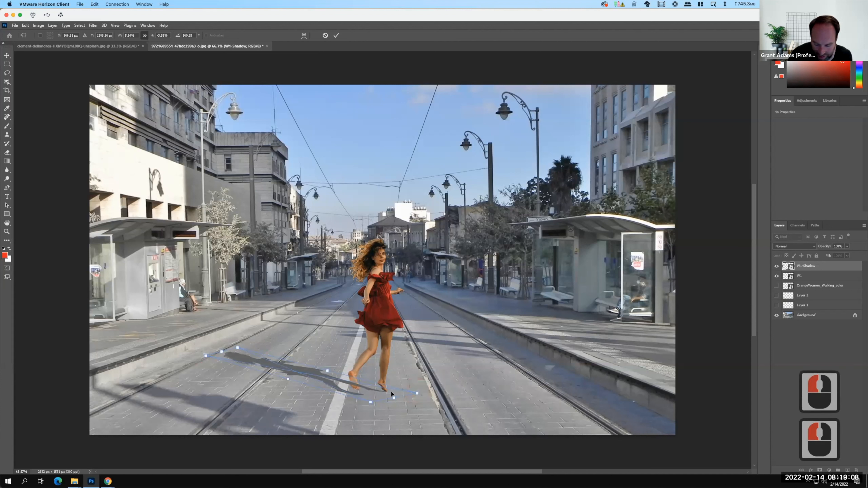
left_click_drag(392, 395, 392, 395)
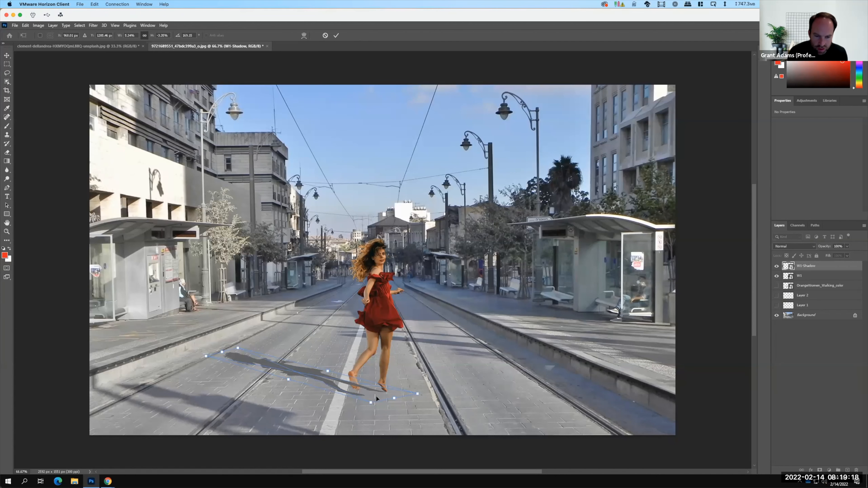
- Check the shadow's contact with the feet, apply the transform, and move the W1 layer above W1-Shadow
key("ctrl+equal")
key("ctrl+equal")
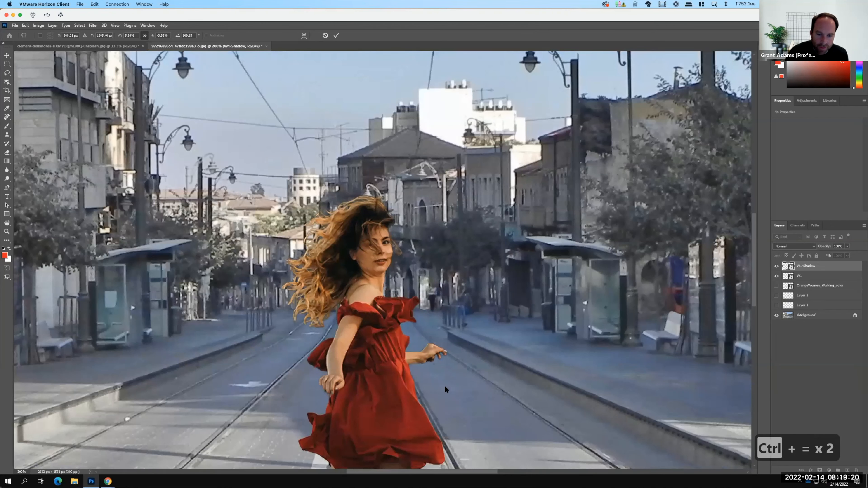
left_click_drag(444, 385, 434, 103)
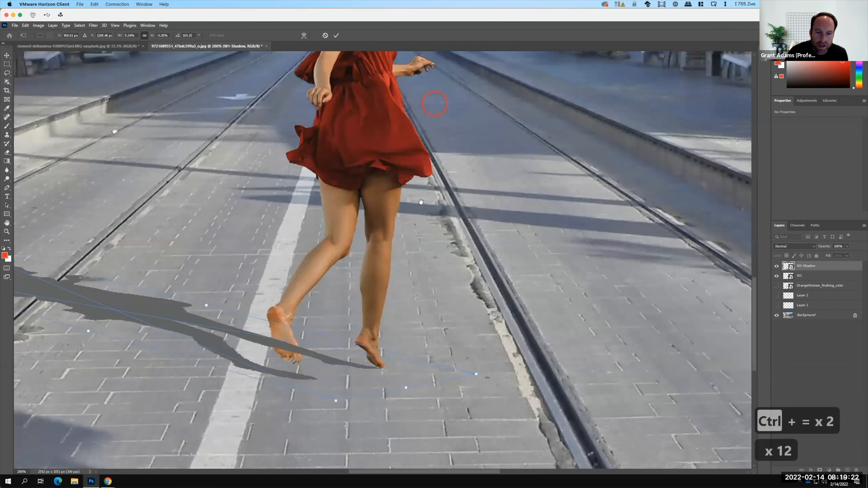
left_click_drag(421, 201, 420, 179)
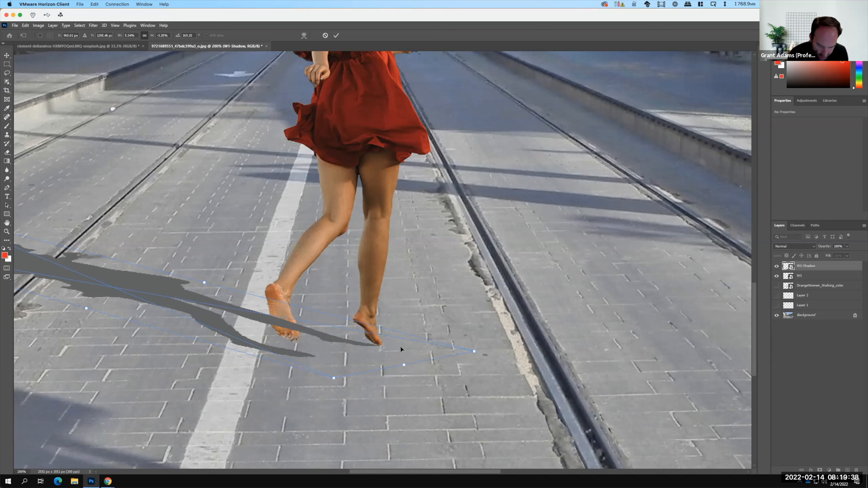
key("ctrl+0")
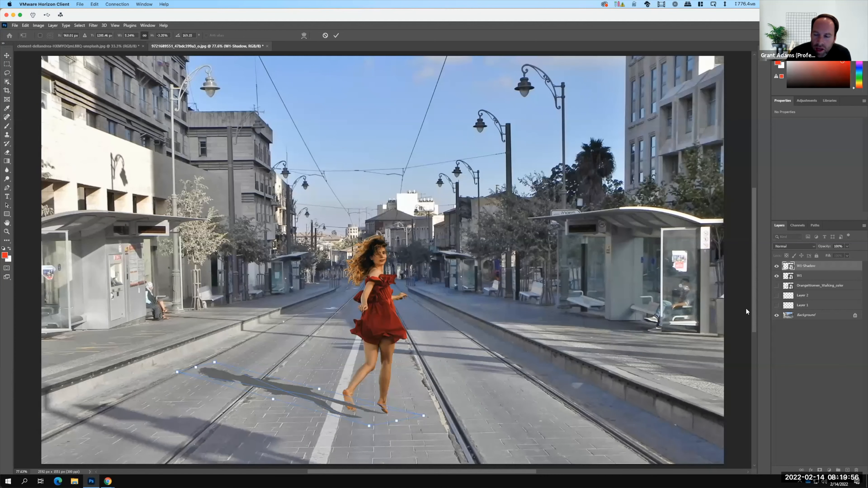
key("F15")
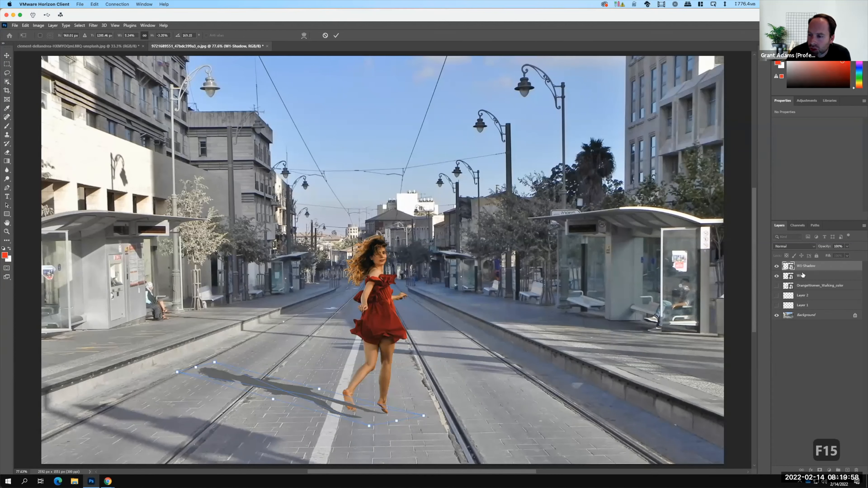
left_click(805, 276)
left_click_drag(807, 278, 805, 265)
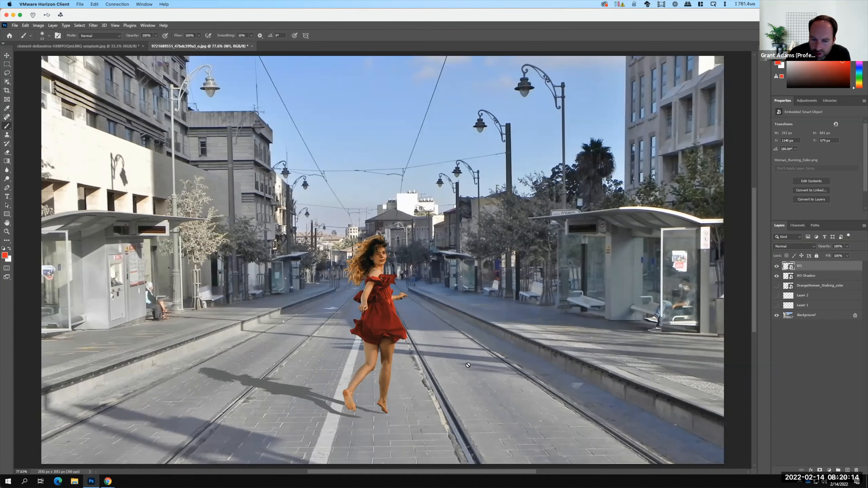
- Examine the running woman's legs and feet at 200% and close the screen Magnifier
left_click(501, 363)
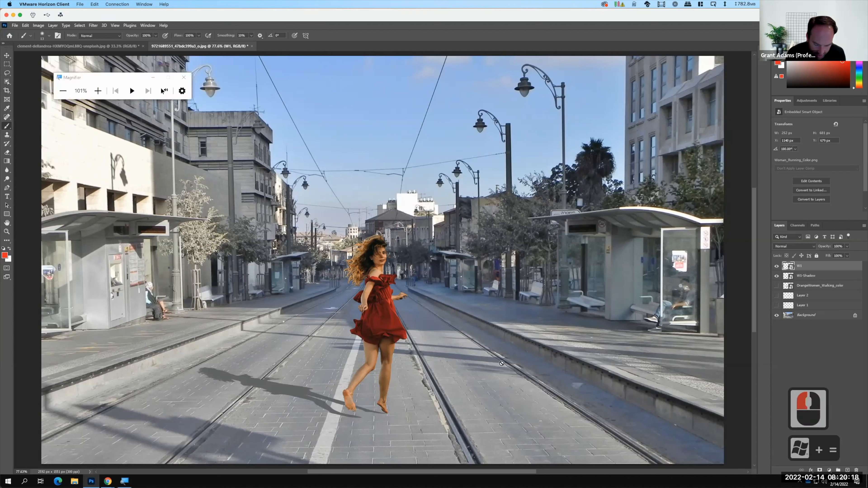
key("ctrl+plus")
key("ctrl+plus")
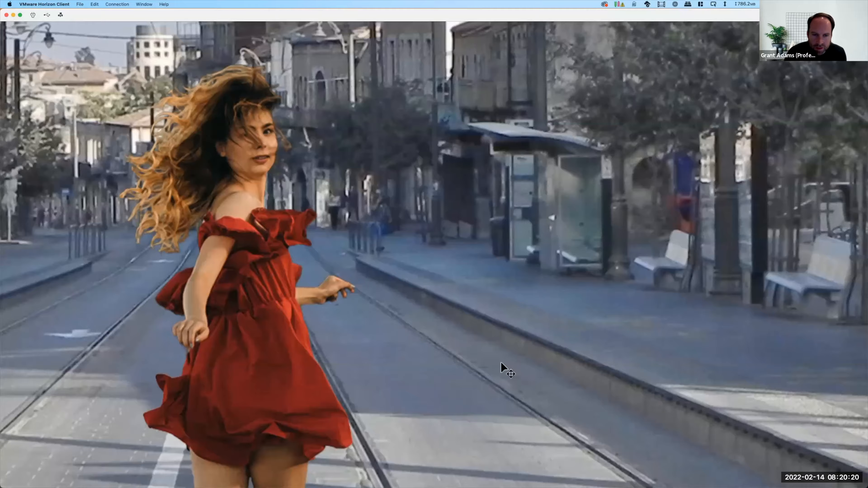
key("space")
left_click_drag(562, 432, 403, 164)
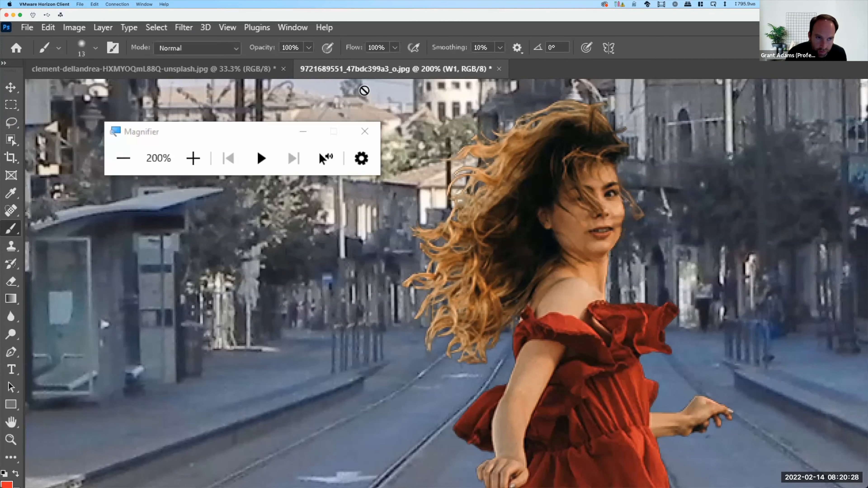
key("super+minus")
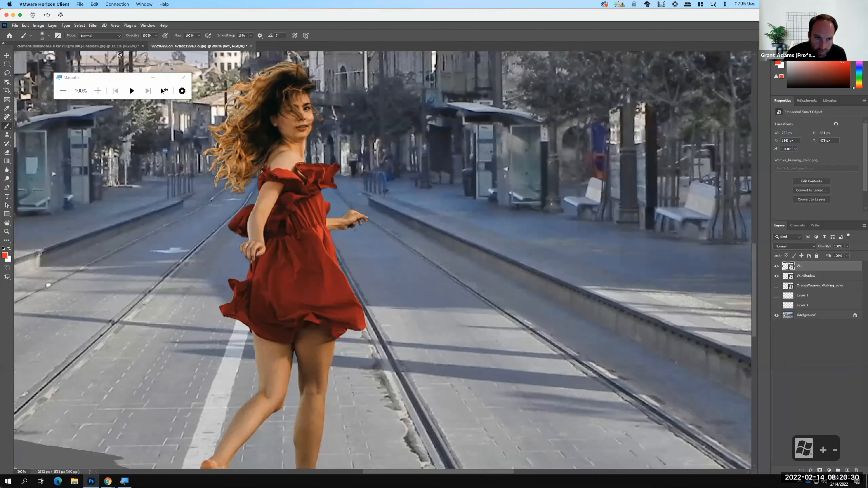
left_click(184, 78)
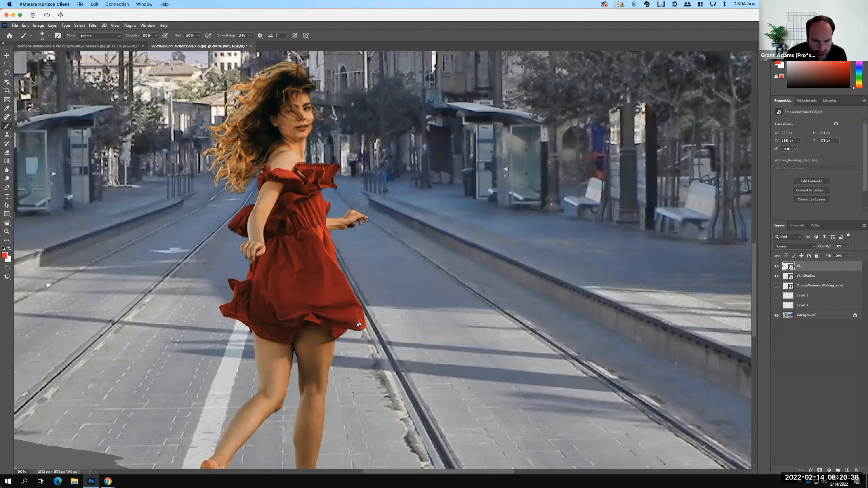
scroll(358, 330, "down", 13)
scroll(359, 325, "down", 3)
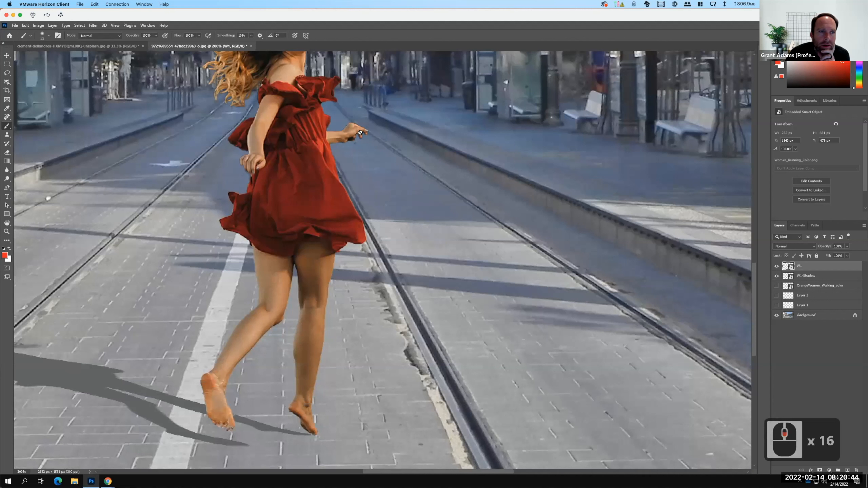
left_click(93, 25)
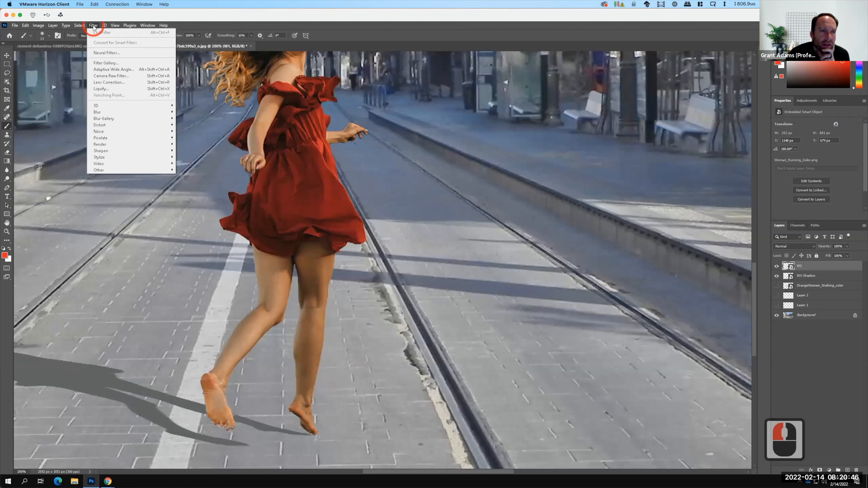
left_click(102, 112)
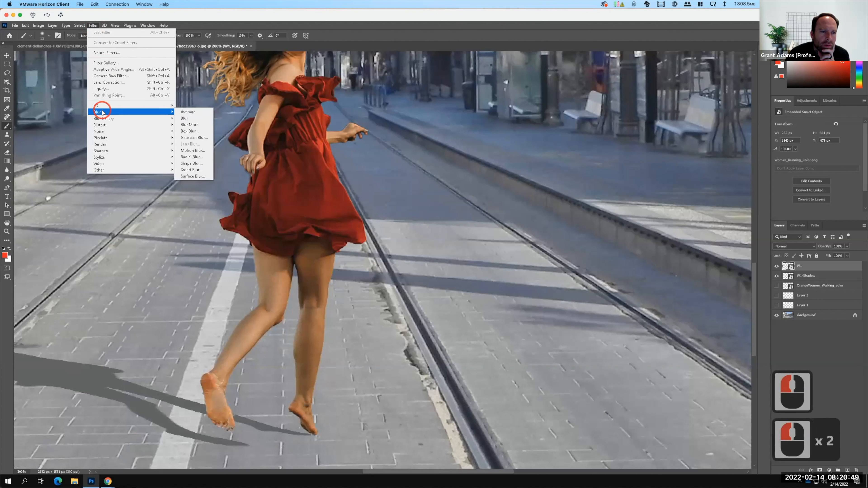
left_click(197, 137)
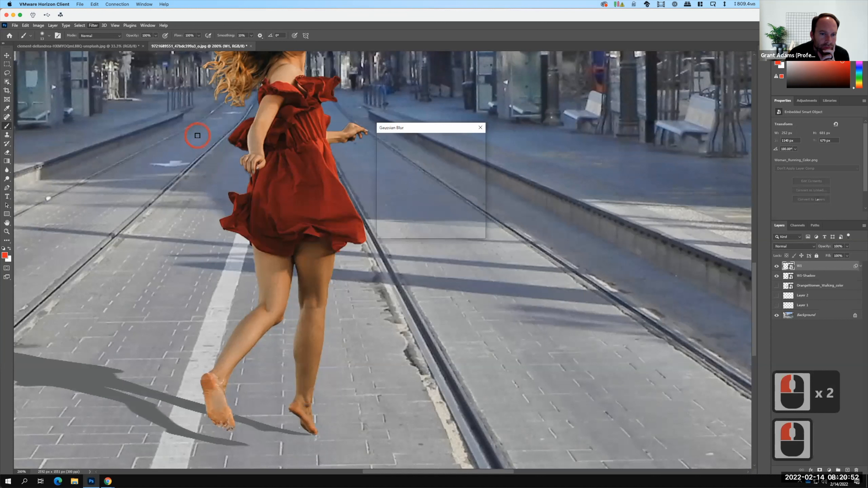
left_click_drag(413, 186, 452, 138)
left_click_drag(420, 170, 432, 154)
left_click_drag(416, 189, 445, 152)
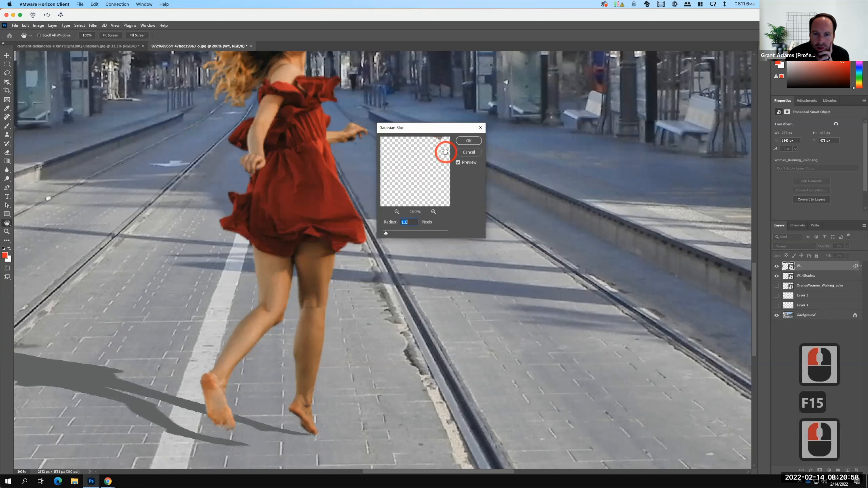
left_click(468, 153)
- Apply a Gaussian Blur with a radius of 1.0 pixel to the W1-Shadow layer, comparing with the preview off and on
left_click(809, 280)
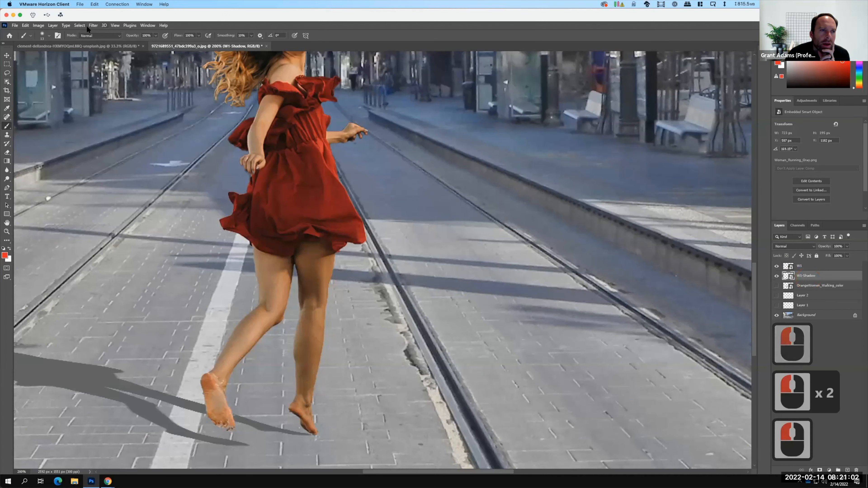
left_click(92, 25)
mouse_move(106, 112)
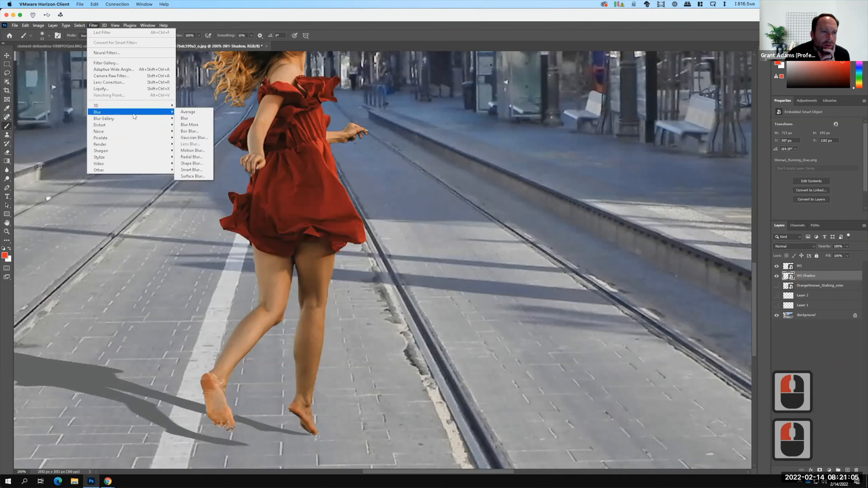
left_click(198, 136)
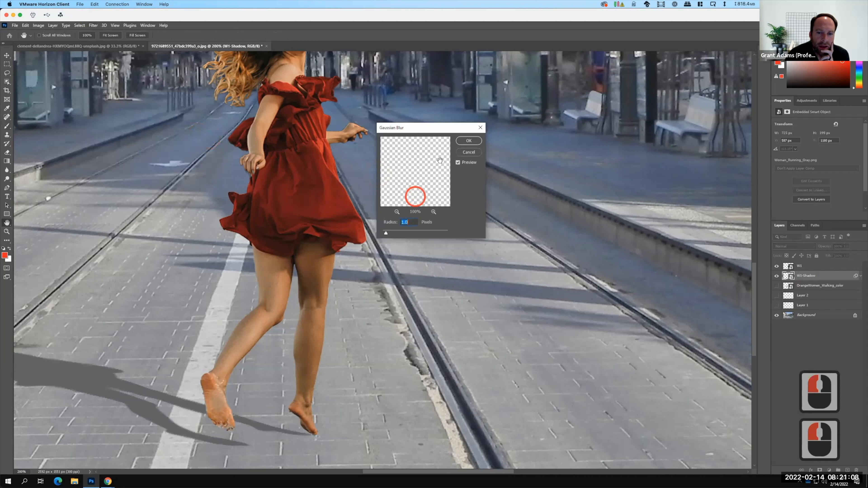
left_click_drag(399, 192, 451, 160)
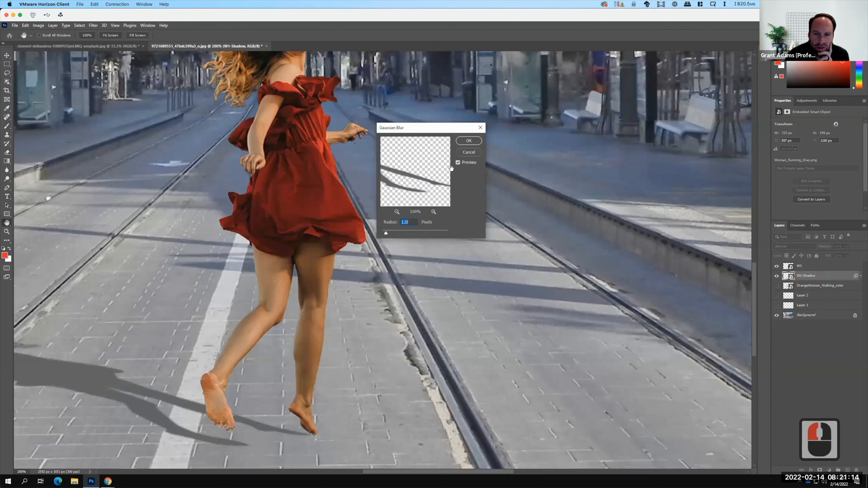
left_click(457, 162)
left_click(457, 163)
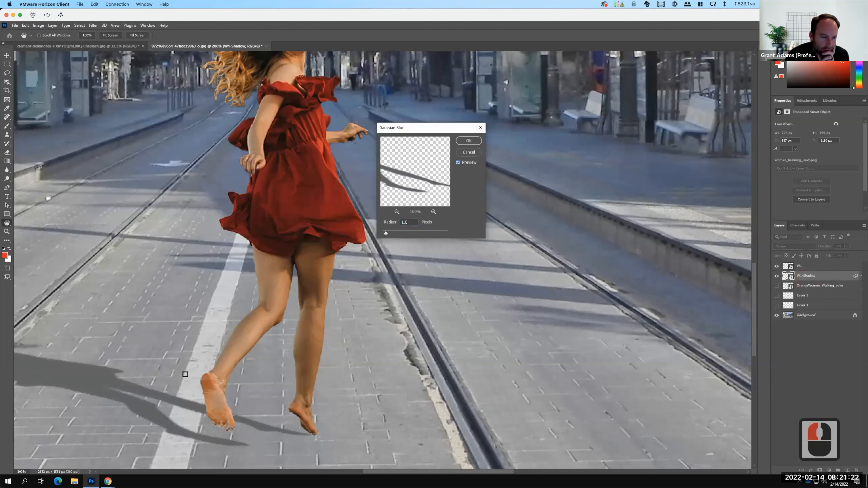
left_click(468, 141)
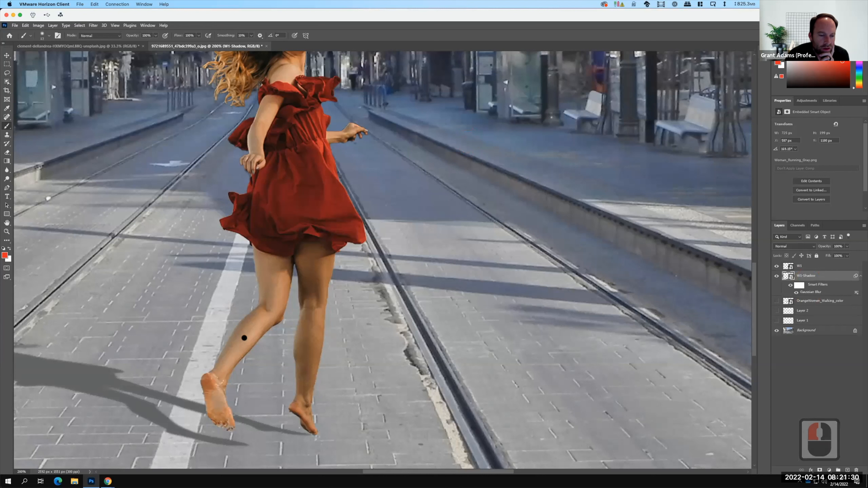
- Set the W1-Shadow layer's blend mode to Multiply and check the whole shadow on the pavement
scroll(244, 337, "down", 3)
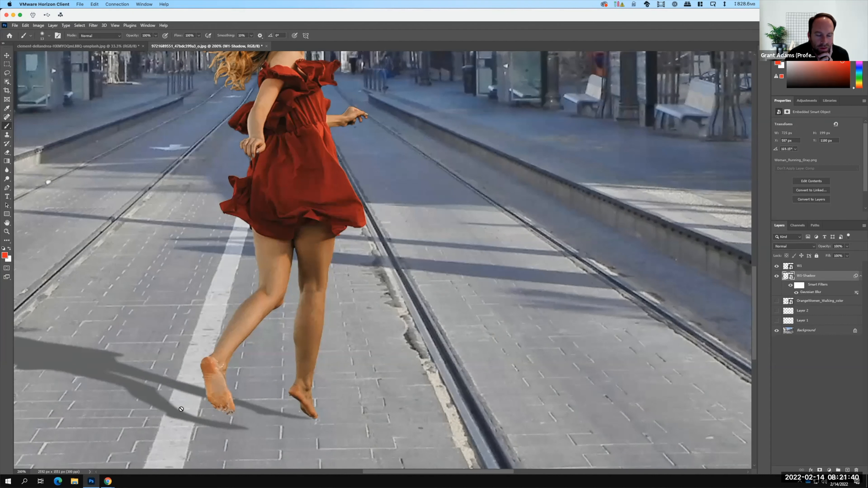
left_click(776, 330)
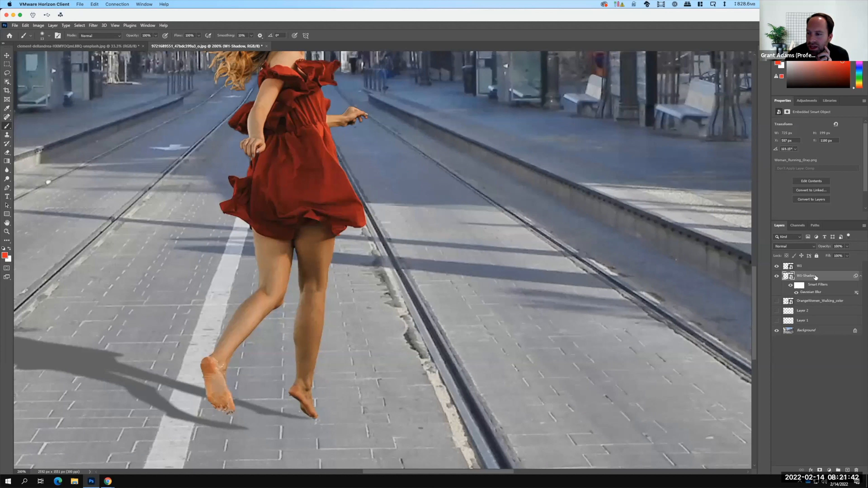
left_click(803, 244)
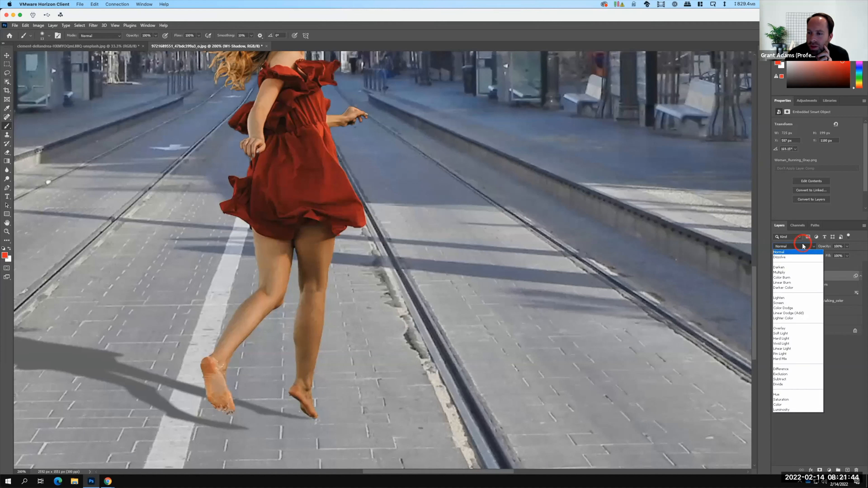
left_click(796, 273)
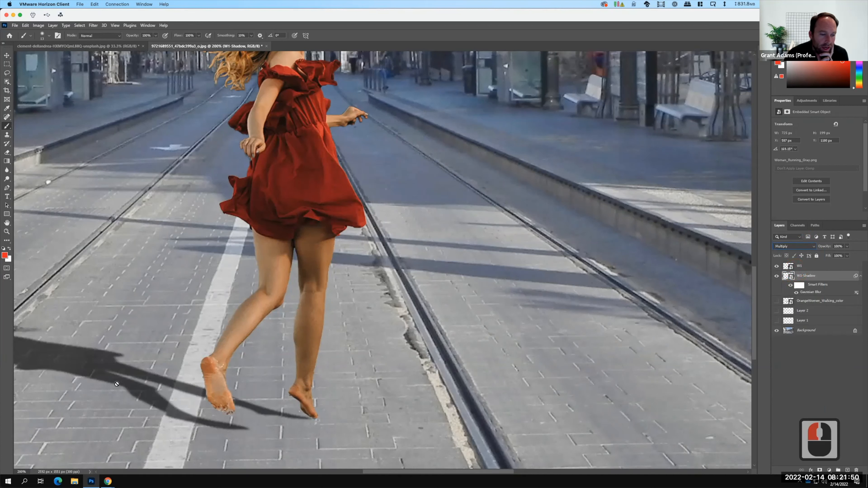
left_click_drag(140, 350, 347, 320)
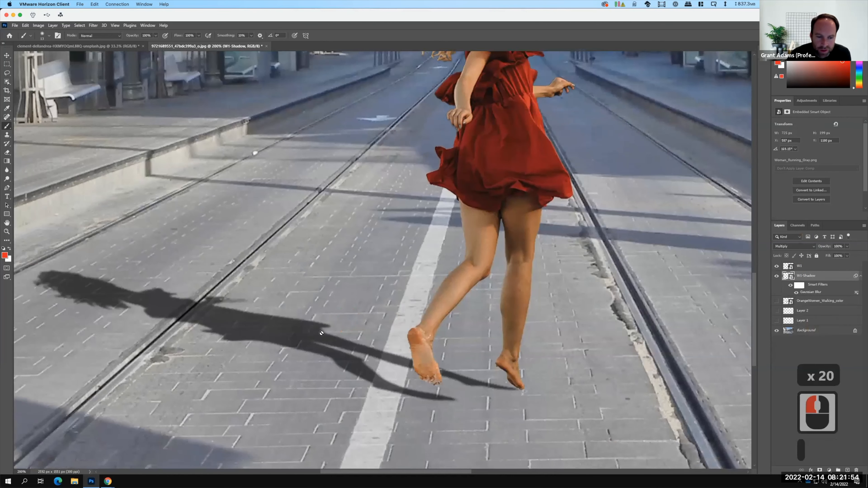
key("F15")
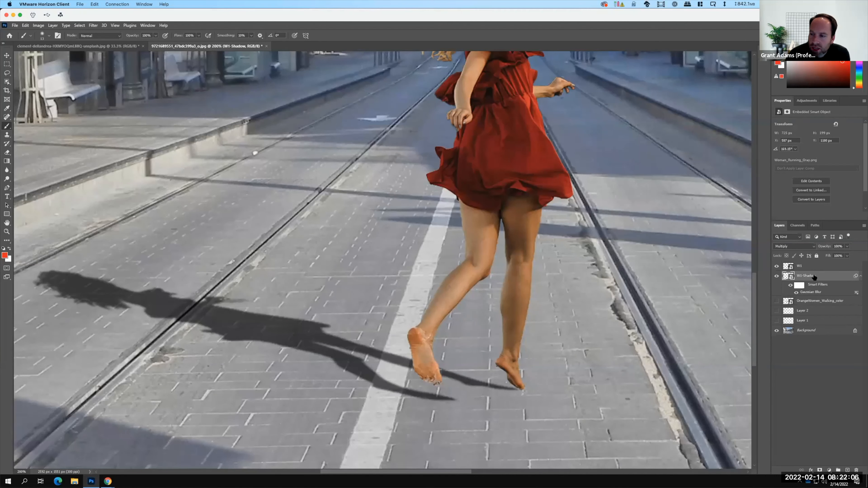
- Try lowering the W1-Shadow layer's opacity to about 83%, matching the darkness of the shadows on the street
left_click(847, 245)
left_click_drag(848, 255, 843, 256)
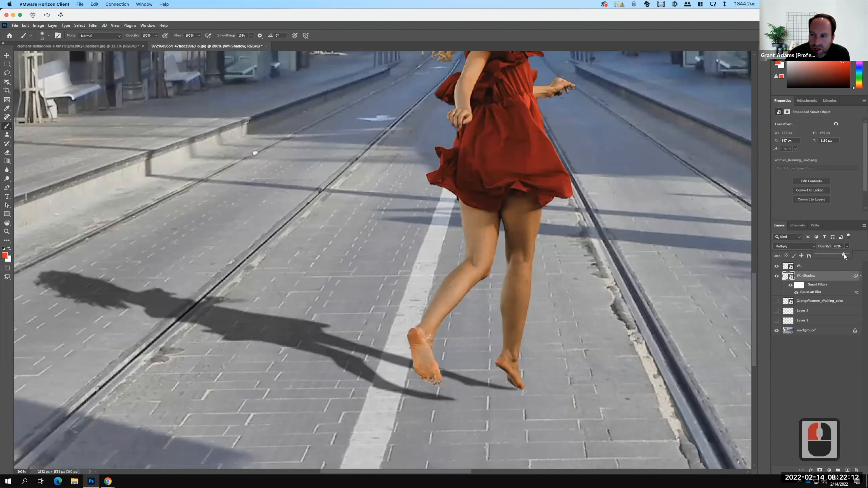
left_click_drag(843, 254, 843, 255)
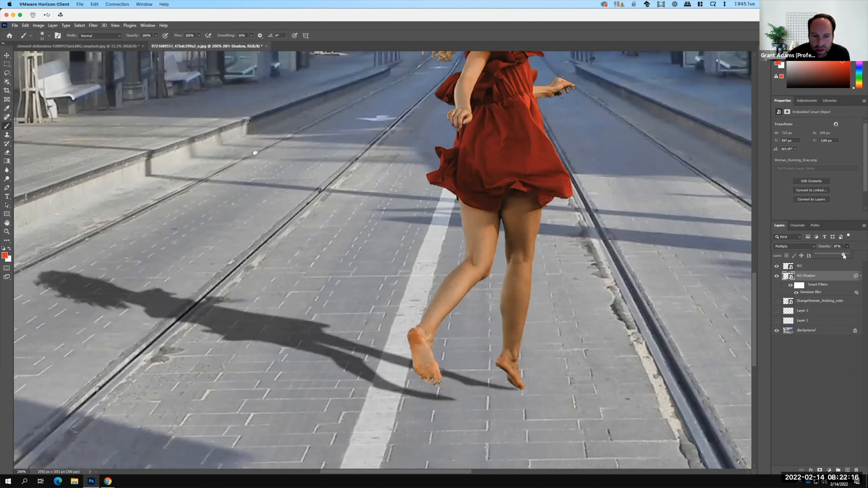
left_click(843, 255)
left_click_drag(843, 256, 841, 255)
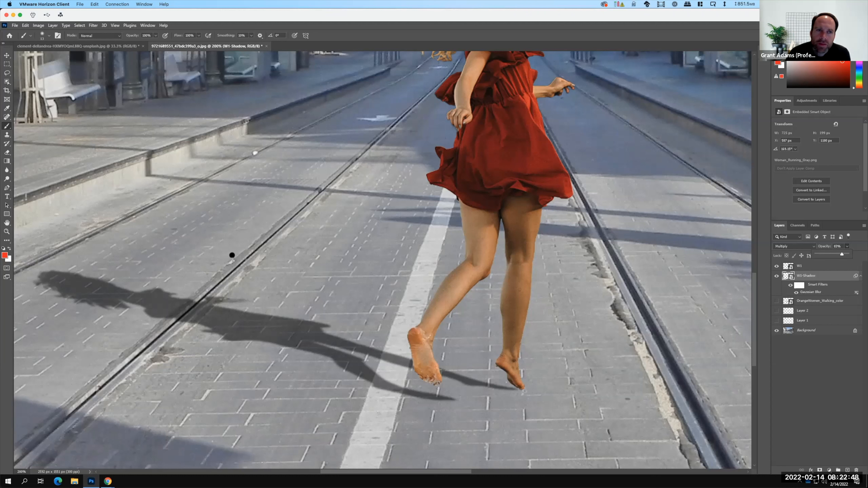
- Add a Hue/Saturation adjustment layer above W1-Shadow and test strong positive and negative hue shifts on the street
left_click(53, 25)
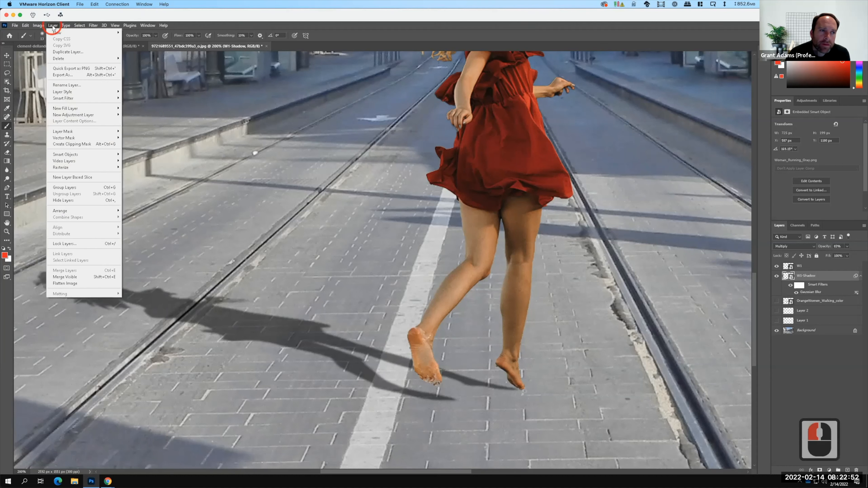
mouse_move(83, 115)
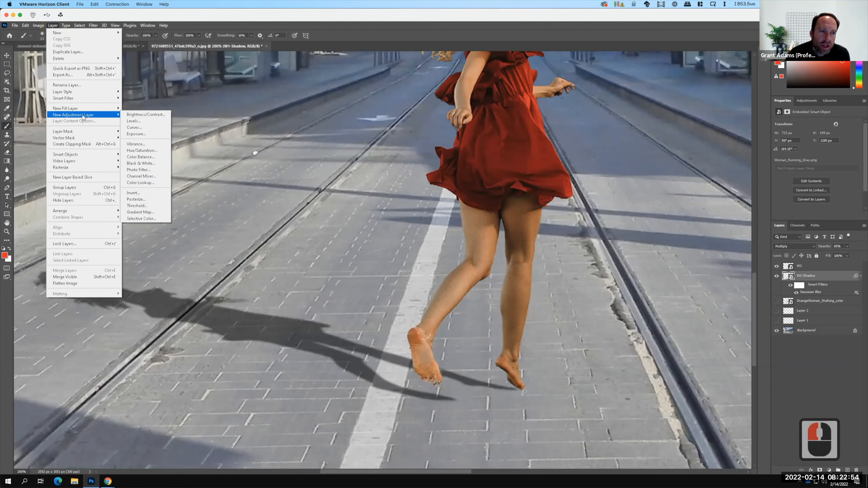
left_click(149, 150)
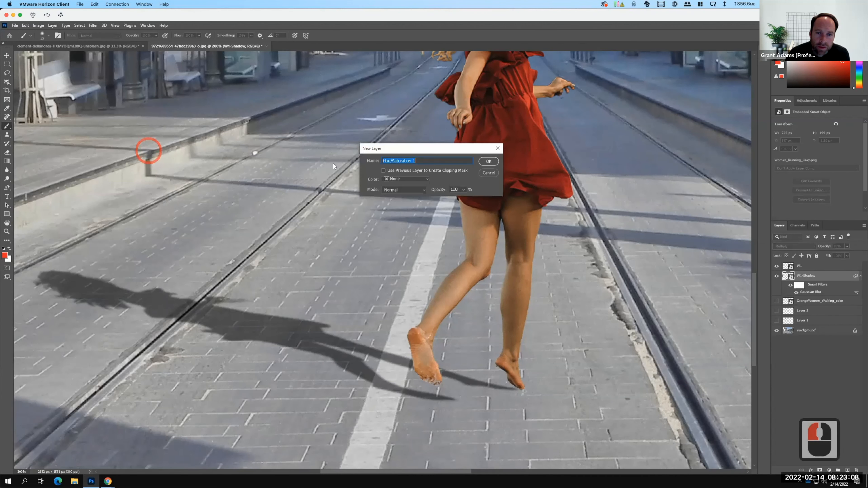
left_click(495, 162)
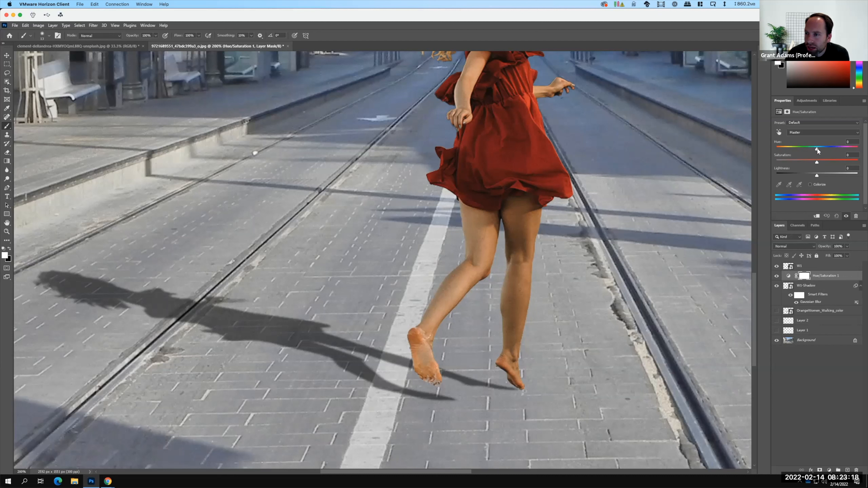
left_click_drag(817, 149, 854, 148)
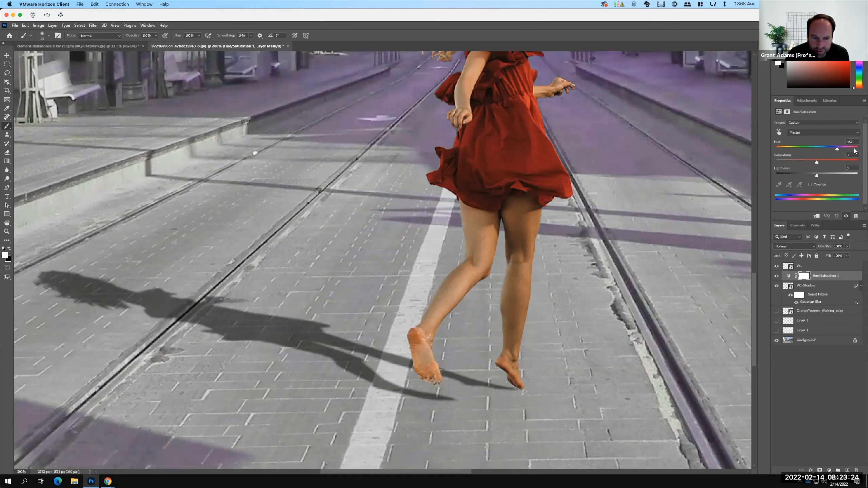
mouse_move(796, 149)
left_mouse_down()
mouse_move(805, 147)
mouse_move(786, 150)
left_mouse_up()
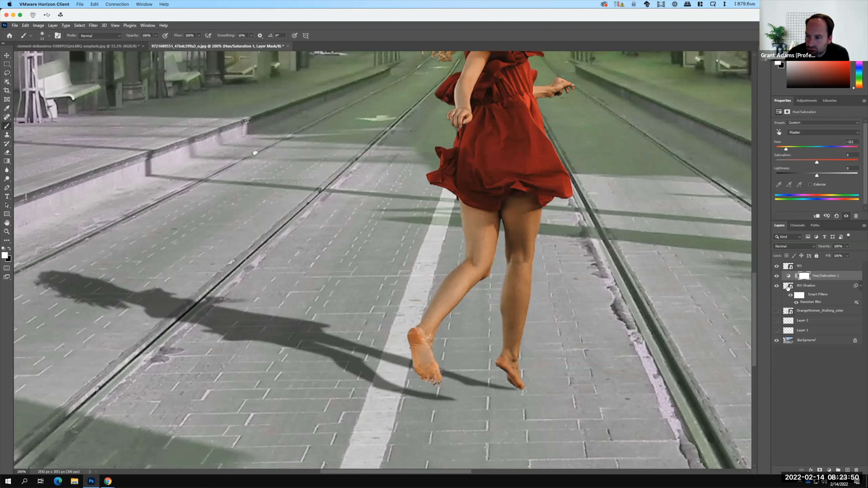
- Try to clip the Hue/Saturation adjustment layer to the W1-Shadow layer
left_click(816, 292)
key("ctrl+F15")
key("alt")
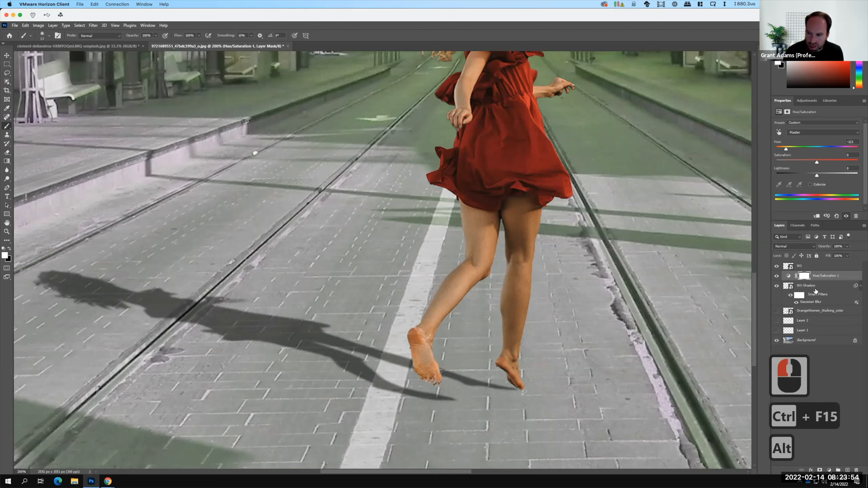
key("ctrl+alt+g")
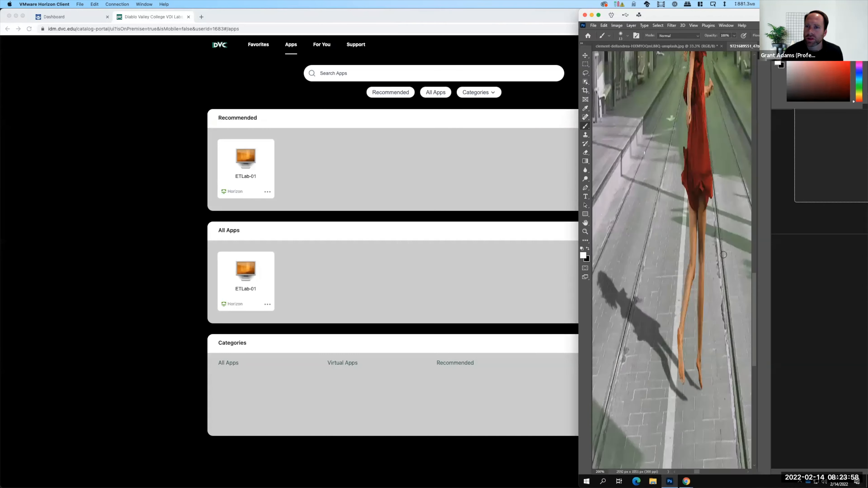
key("ctrl+alt+Return")
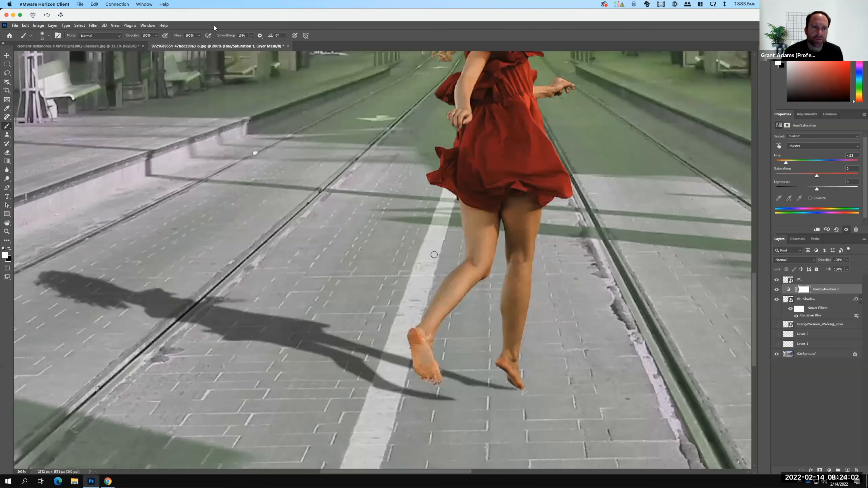
left_click(803, 290)
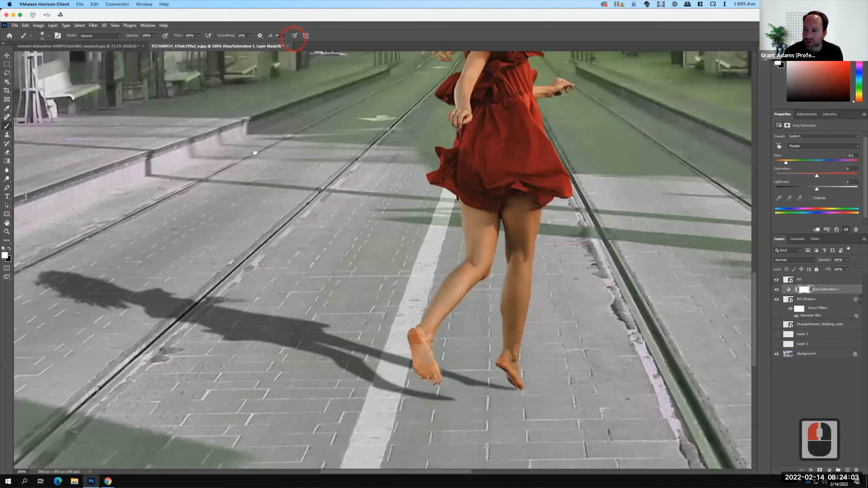
left_click(842, 290)
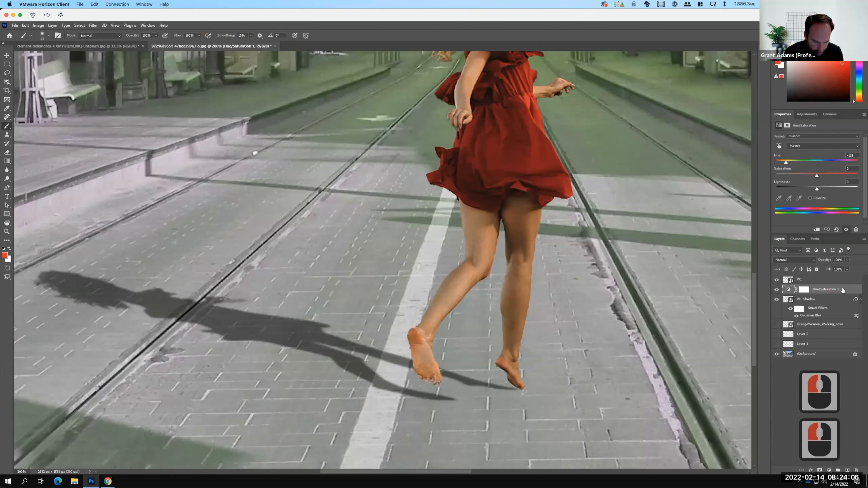
key("ctrl+alt+g")
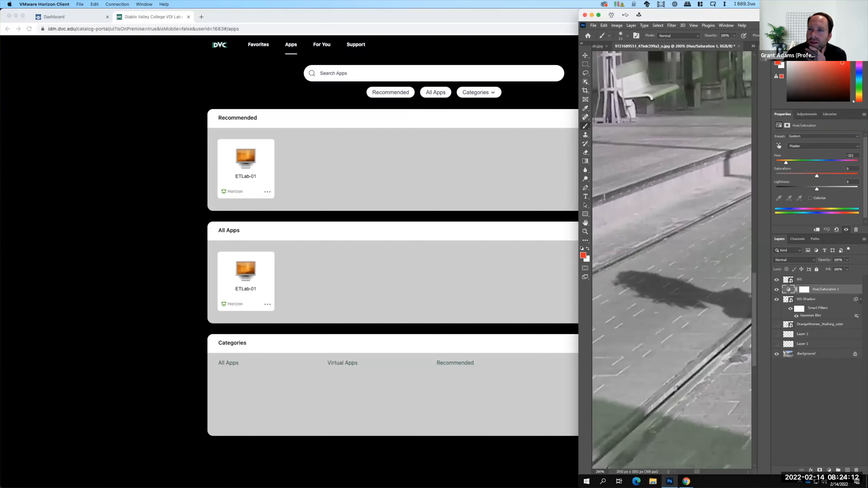
key("ctrl+alt+d")
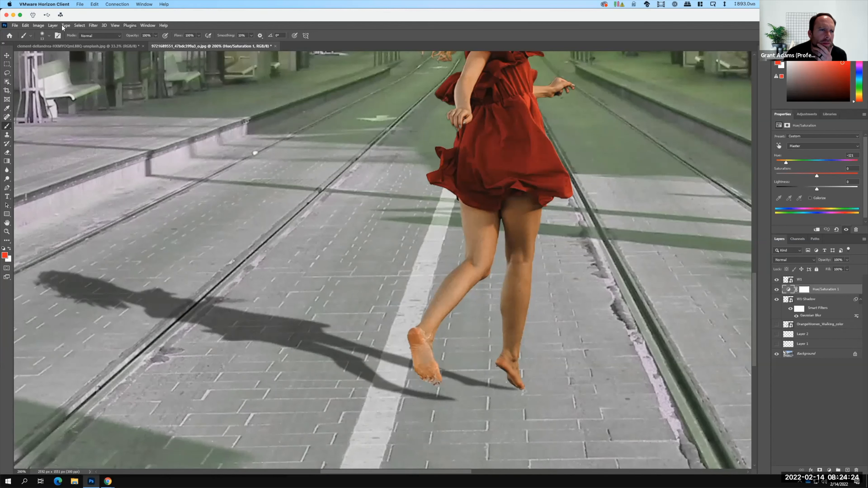
- Create a clipping mask from the Hue/Saturation layer onto W1-Shadow and try different hues on the shadow
left_click(53, 25)
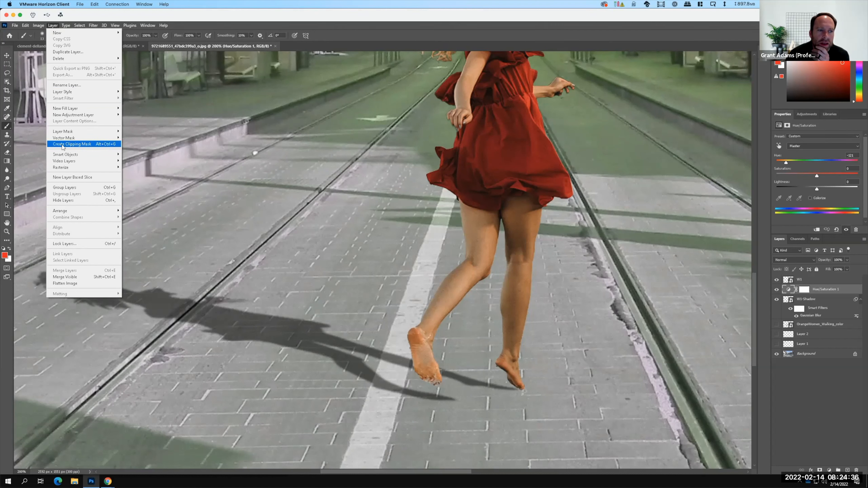
left_click(104, 144)
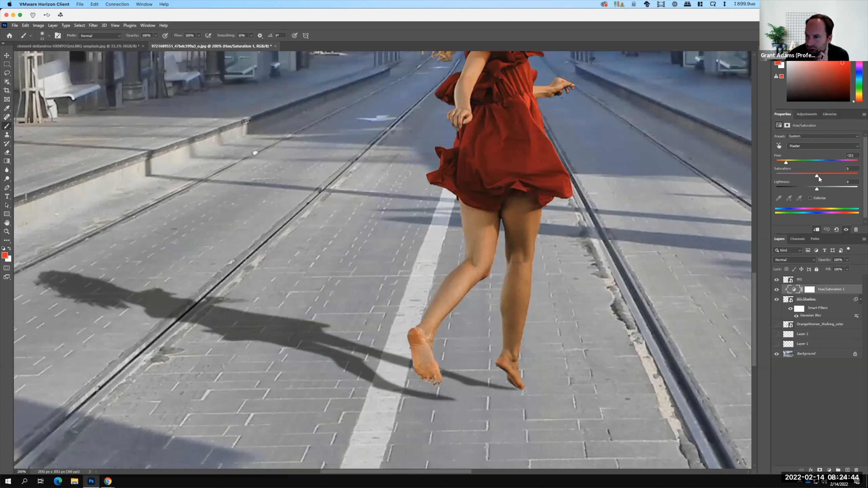
left_click_drag(786, 164, 775, 164)
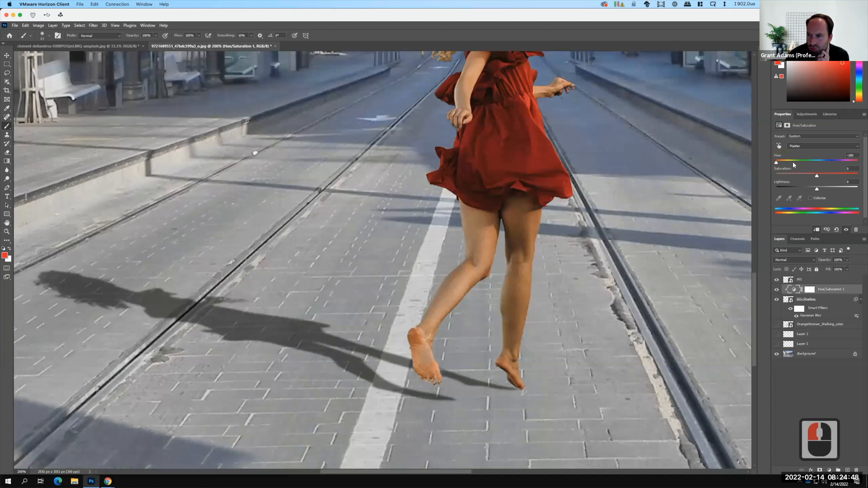
left_click_drag(833, 163, 836, 160)
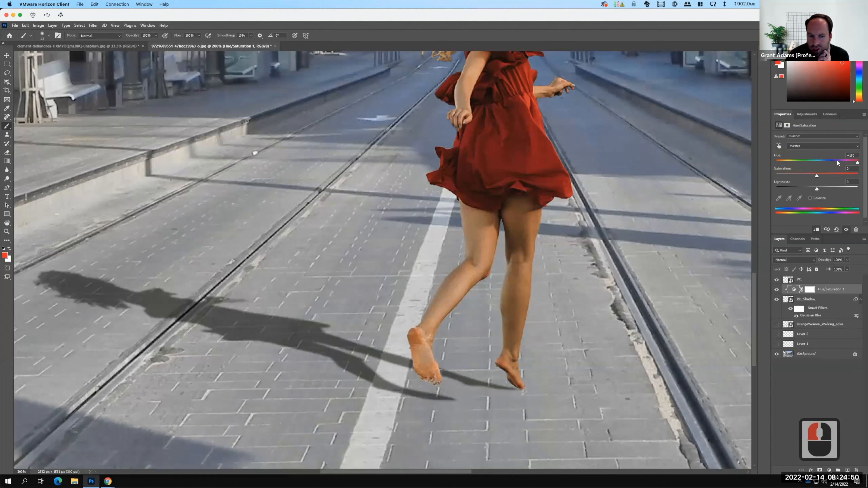
left_click(830, 160)
key("F15")
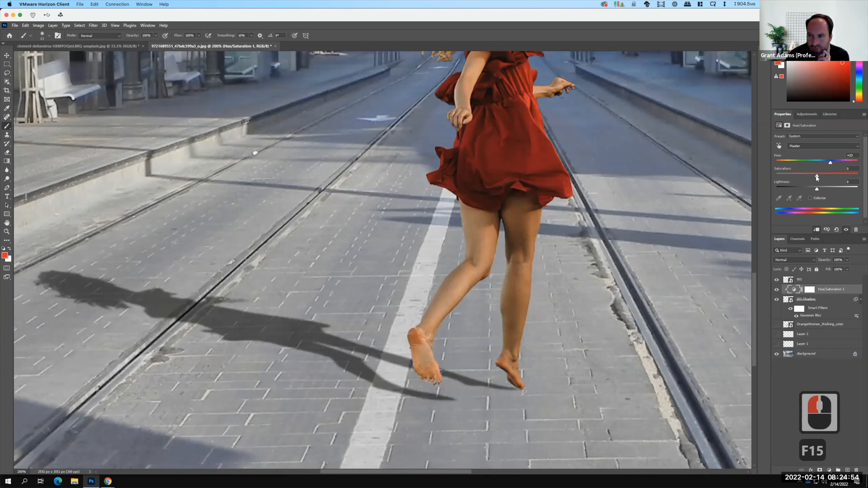
- Tint the shadow bluish with a hue of about +27 and a saturation of about +88
left_click_drag(816, 176, 851, 175)
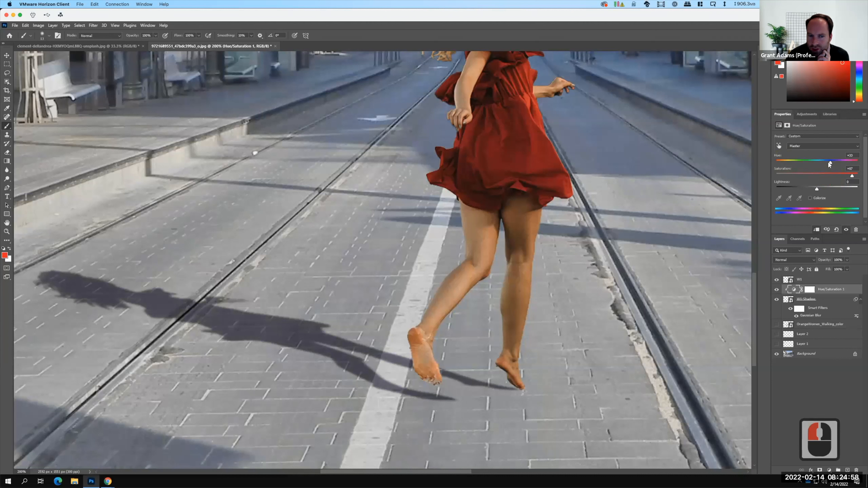
left_click_drag(823, 164, 823, 162)
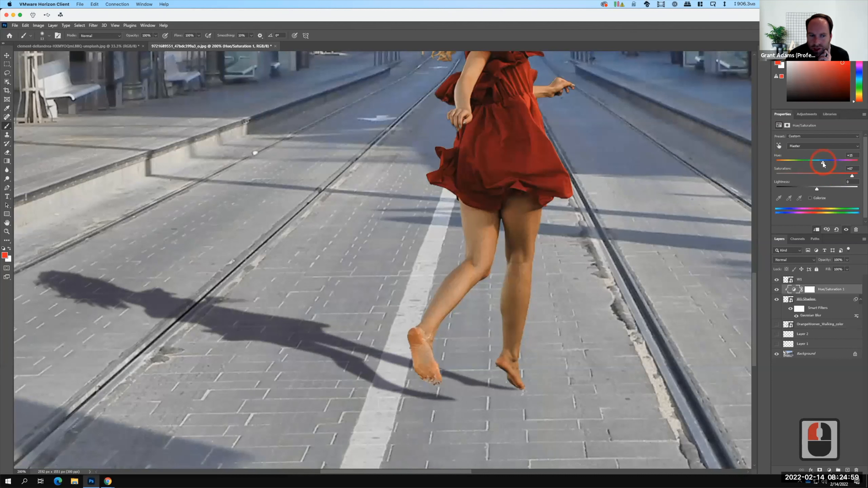
left_click(852, 177)
left_click_drag(857, 177, 857, 178)
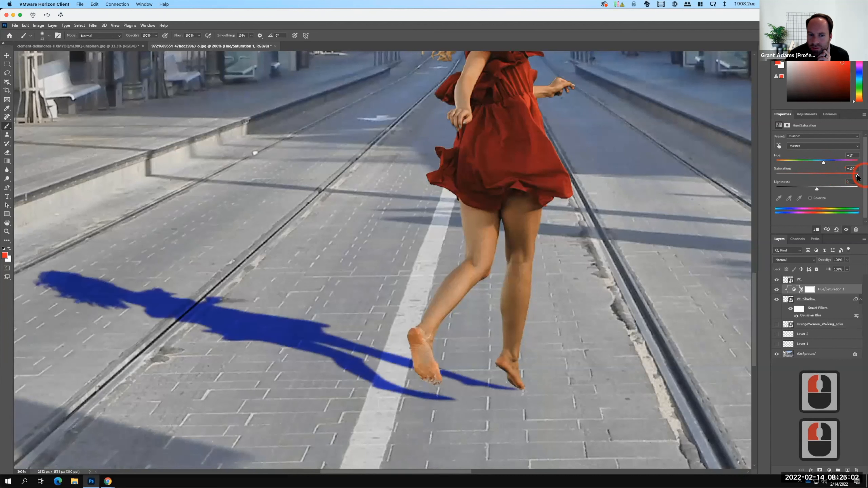
mouse_move(857, 177)
left_mouse_down()
mouse_move(840, 175)
mouse_move(850, 176)
left_mouse_up()
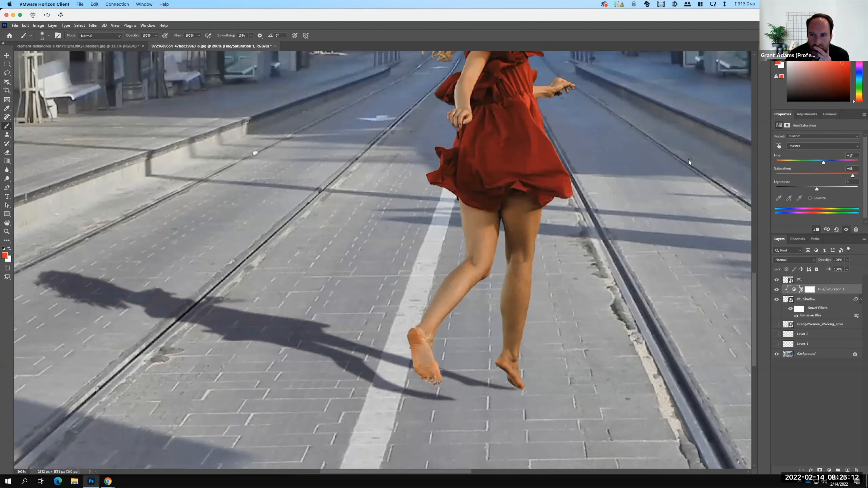
left_click(629, 162)
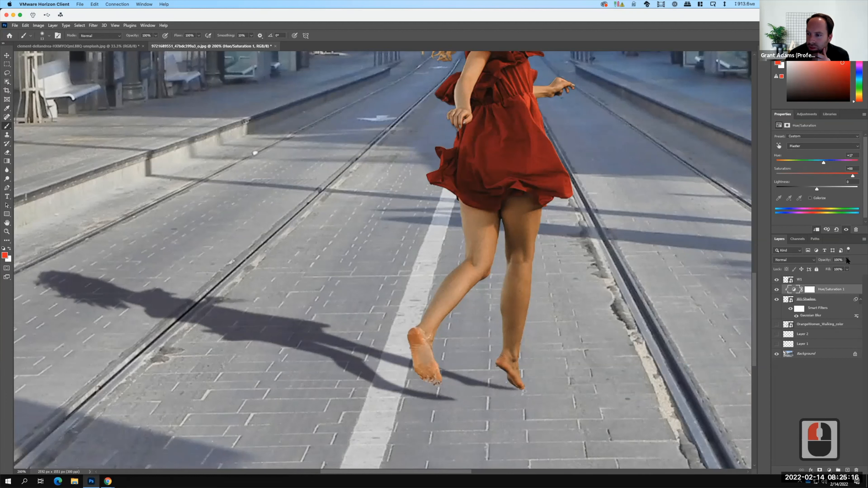
- Lower the W1-Shadow layer's opacity to about 46%, judging it against the street shadows with the whole image in view
left_click(821, 302)
left_click(847, 260)
left_click_drag(848, 269, 843, 270)
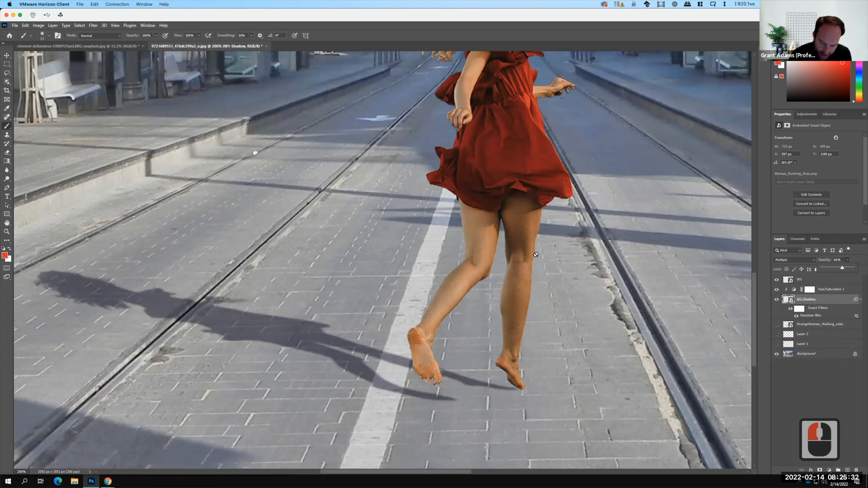
key("ctrl+0")
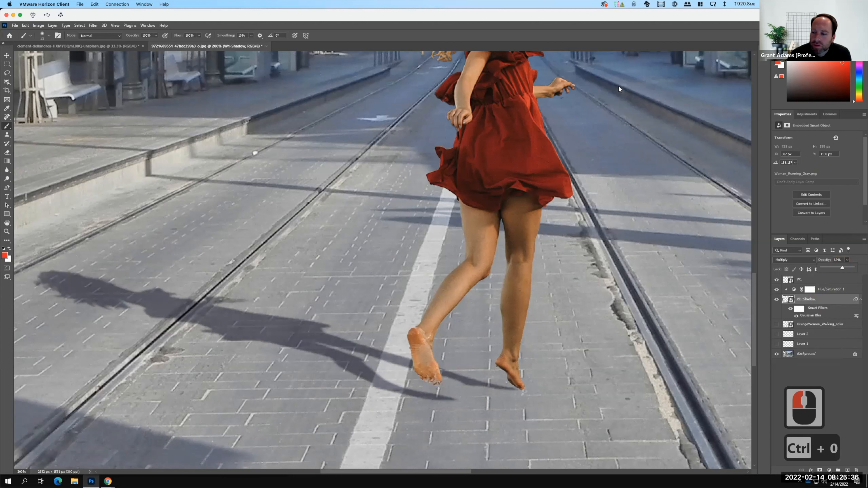
left_click(600, 38)
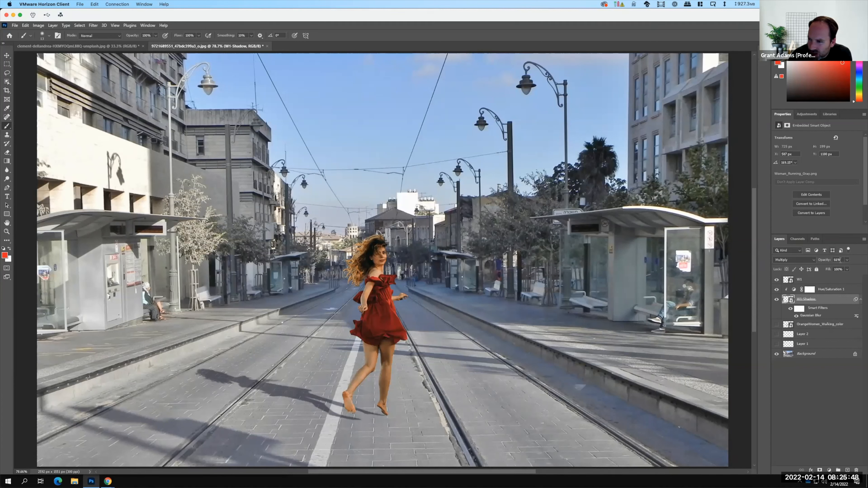
left_click(847, 260)
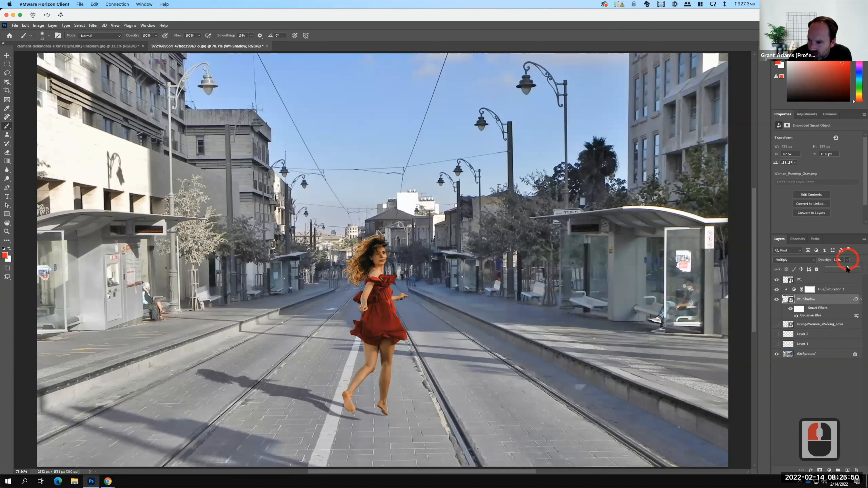
left_click_drag(843, 269, 843, 269)
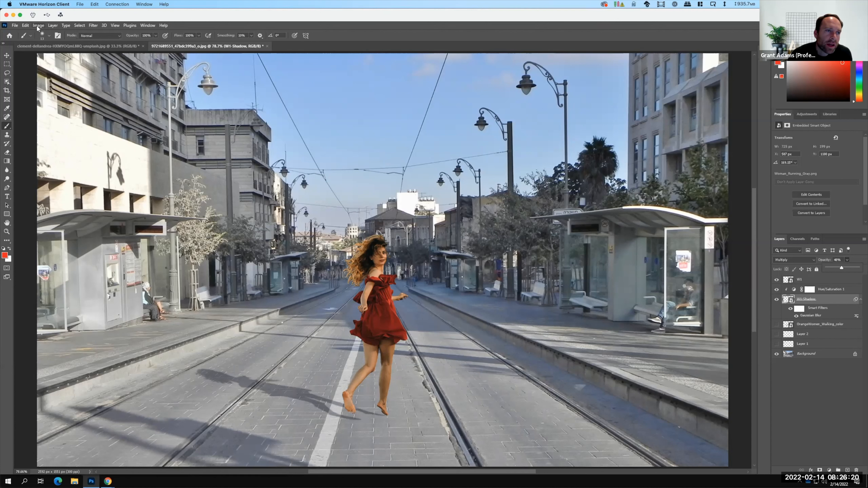
- Create a clipped layer named "Dodge & Burn" in Overlay mode, filled with the 50% gray neutral color
left_click(53, 26)
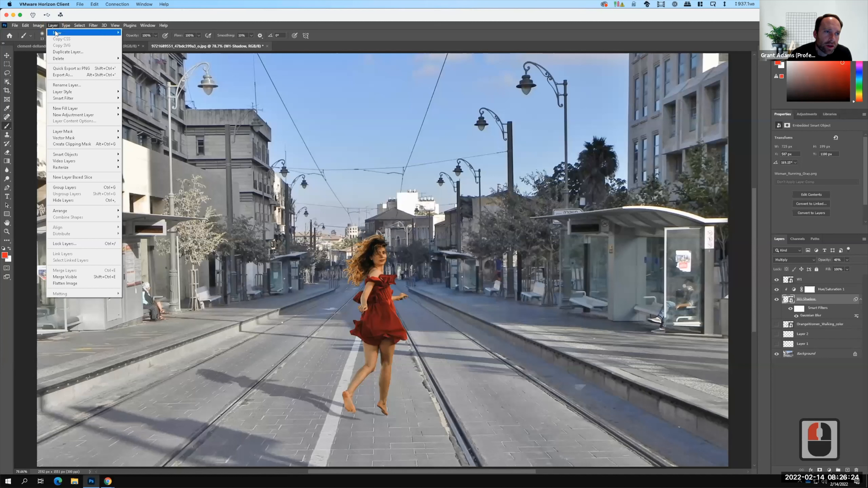
mouse_move(57, 32)
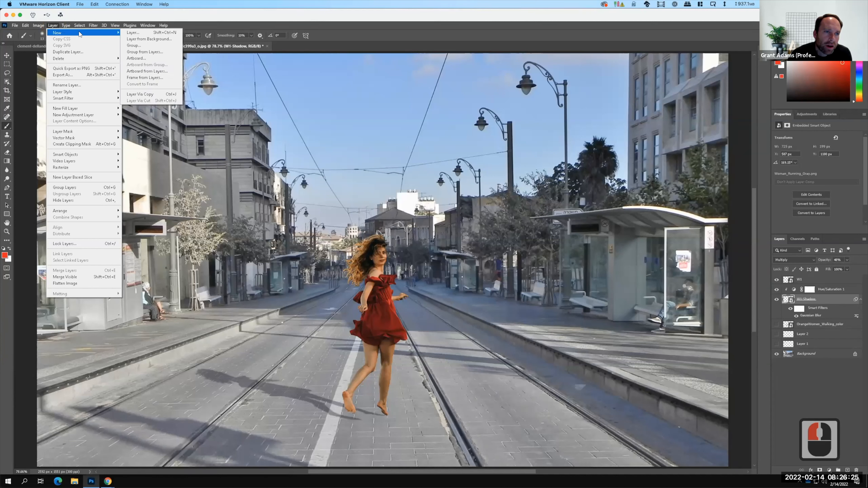
left_click(137, 36)
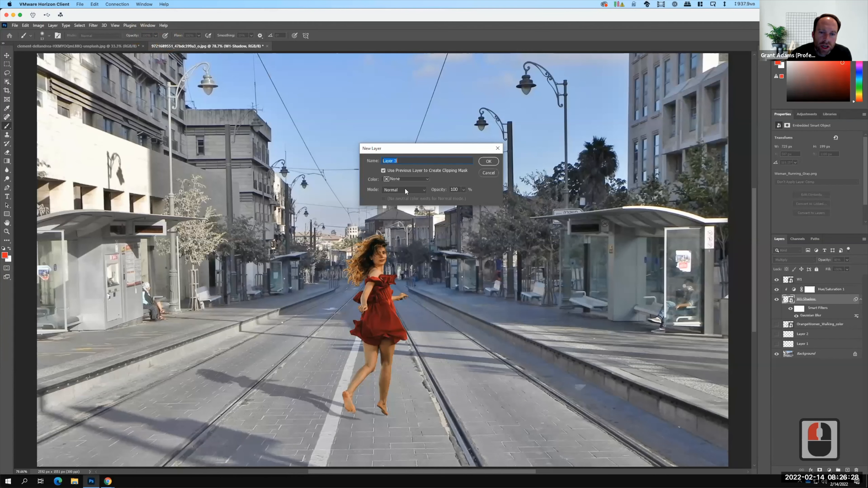
left_click(405, 189)
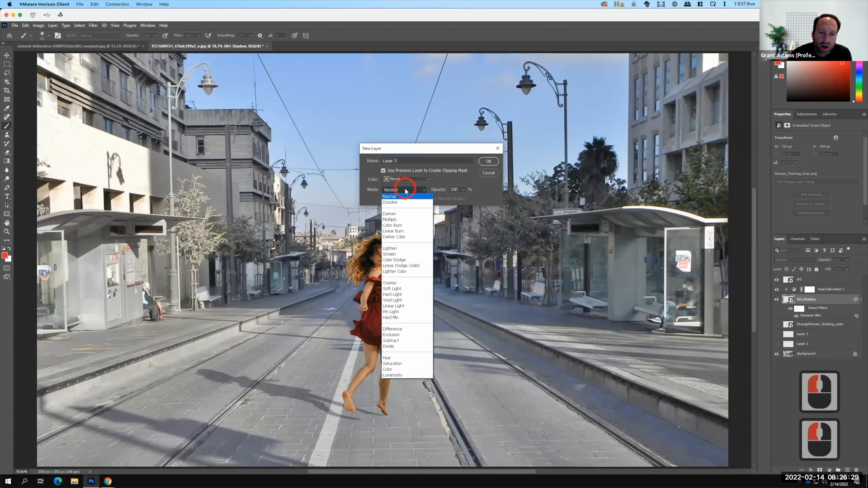
left_click(395, 283)
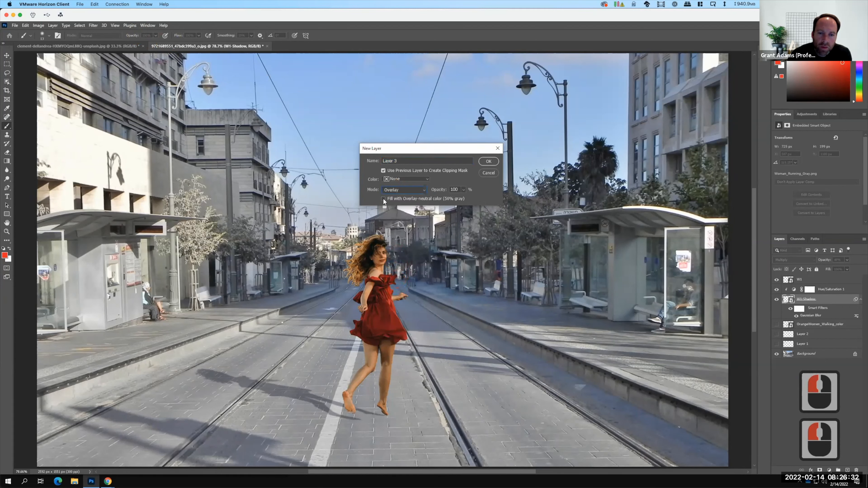
left_click(383, 199)
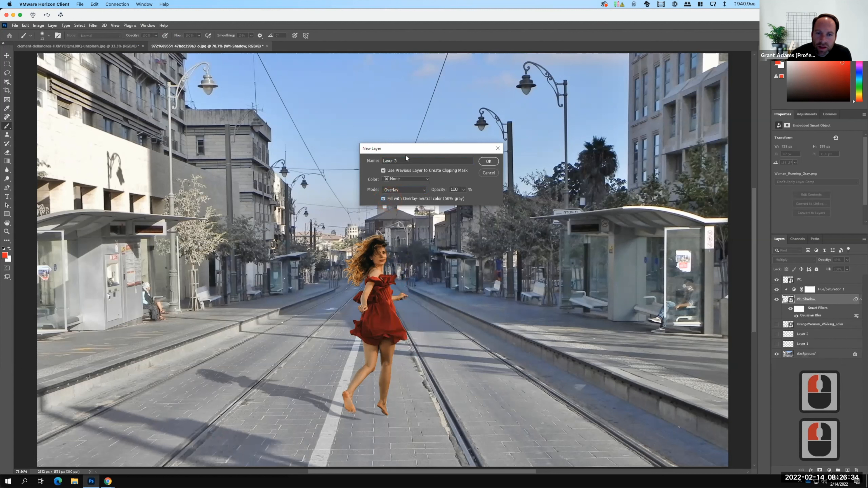
left_click_drag(404, 161, 361, 158)
type("Dod")
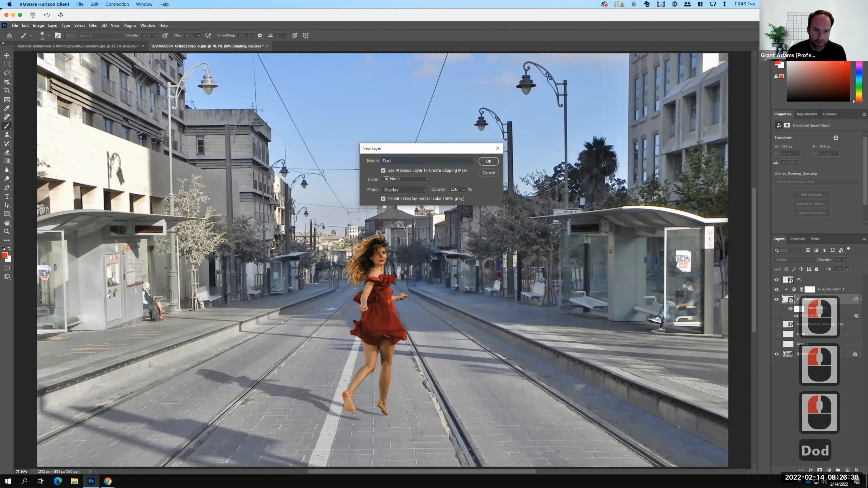
type("ge & Burn")
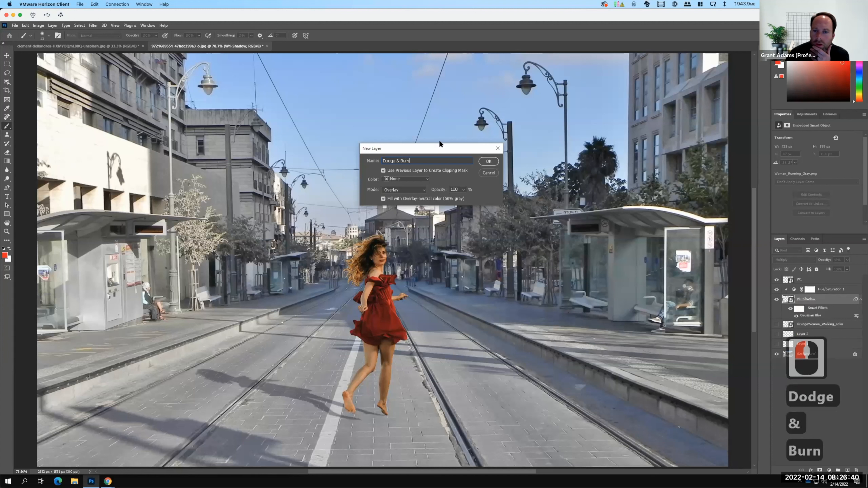
left_click(494, 162)
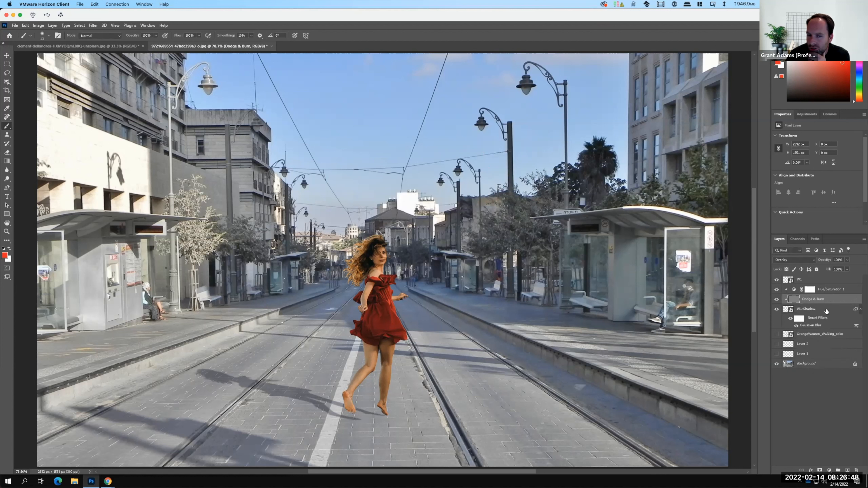
- Move the Dodge & Burn layer above the running woman's W1 layer and clip it to W1
key("F15")
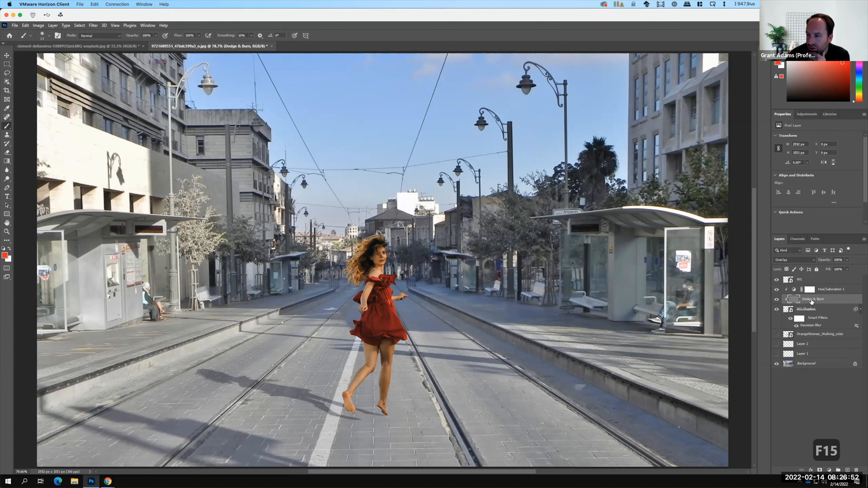
left_click_drag(809, 289, 808, 278)
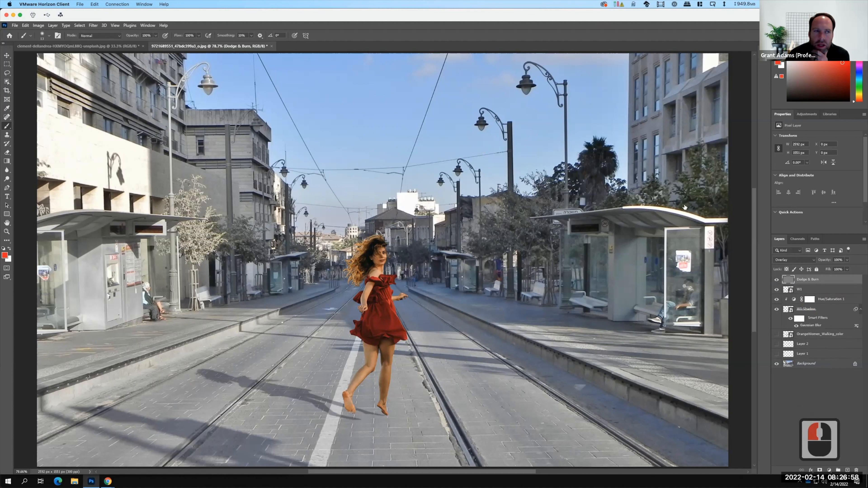
left_click(53, 25)
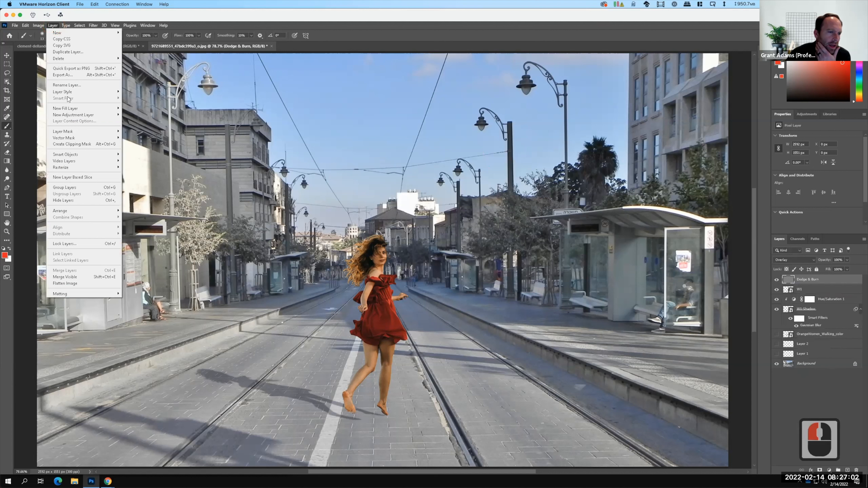
left_click(78, 145)
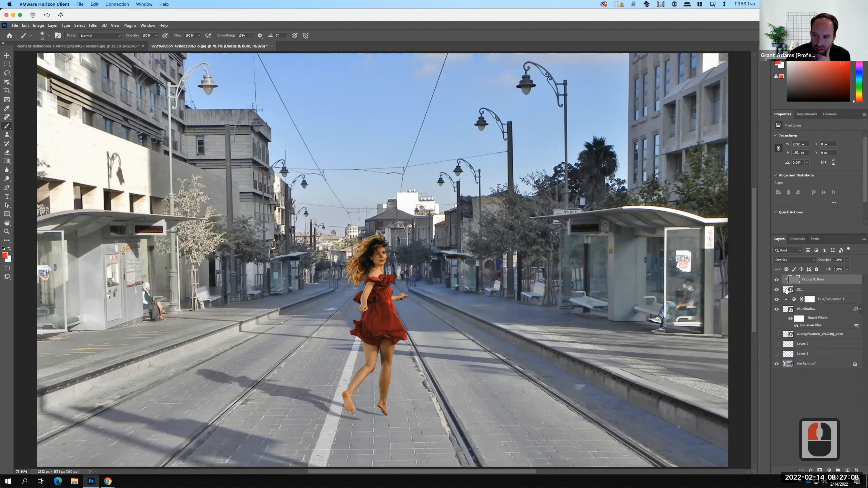
- Darken the shaded edges of the running woman's legs, dress and arm on Dodge & Burn with the Burn tool
left_click(11, 182)
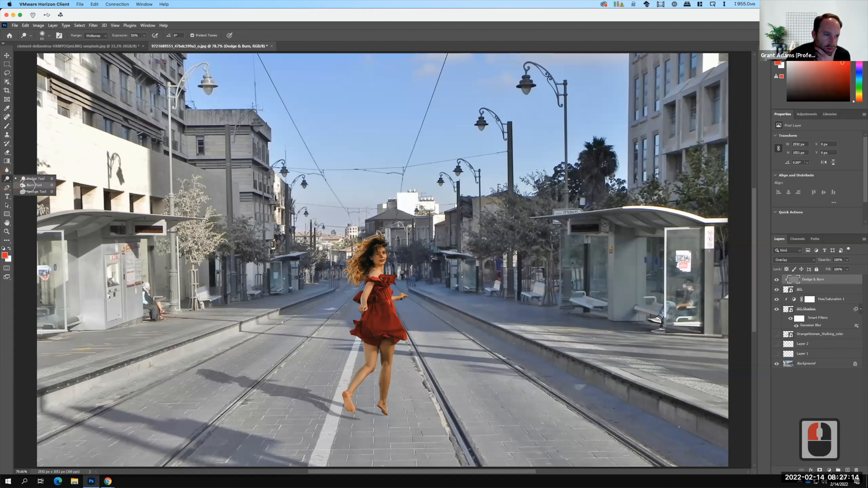
left_click(34, 185)
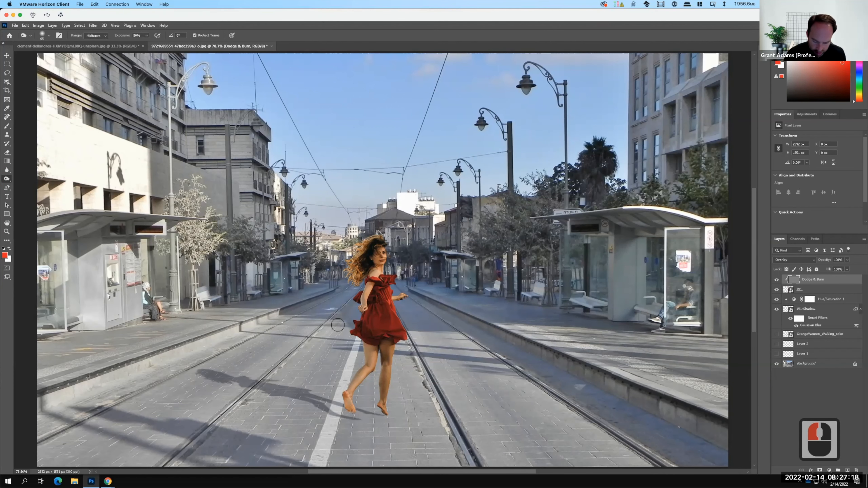
key("ctrl+equal")
key("ctrl+equal")
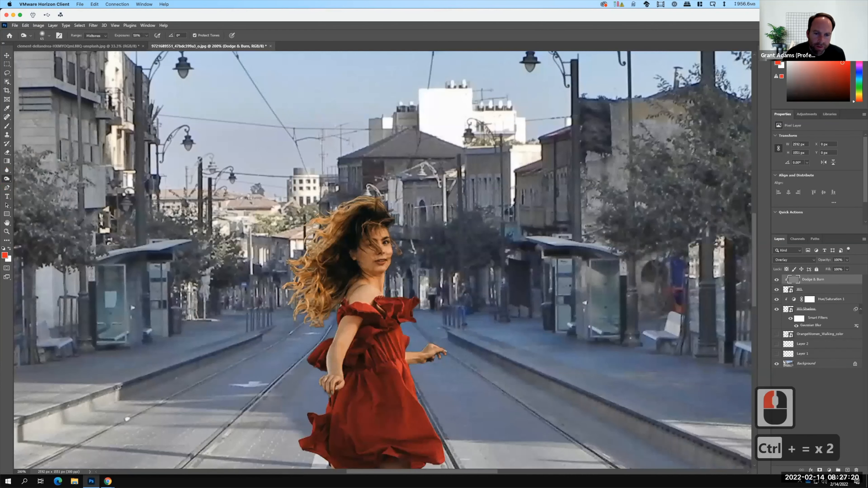
left_click_drag(373, 360, 366, 230)
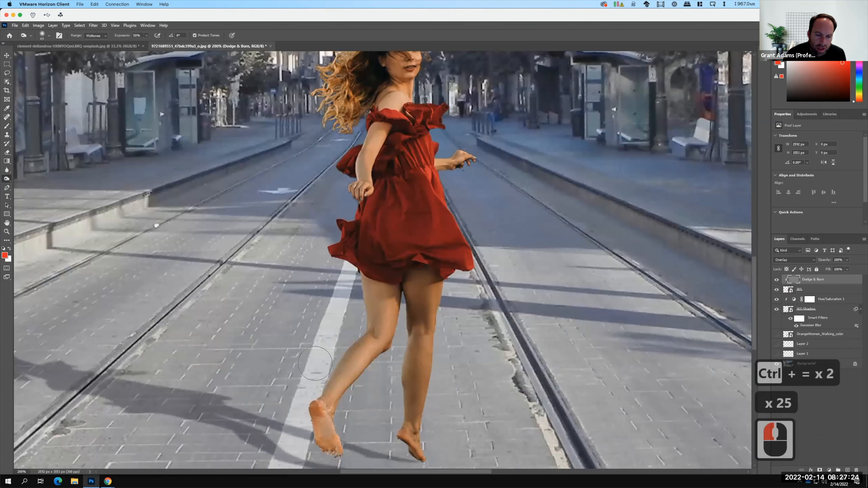
left_click_drag(300, 393, 336, 356)
left_click_drag(361, 265, 354, 320)
mouse_move(359, 241)
left_mouse_down()
mouse_move(357, 315)
mouse_move(330, 372)
left_mouse_up()
mouse_move(341, 318)
left_mouse_down()
mouse_move(363, 236)
mouse_move(354, 297)
left_mouse_up()
mouse_move(361, 204)
left_mouse_down()
mouse_move(359, 142)
mouse_move(345, 150)
mouse_move(354, 136)
mouse_move(351, 189)
mouse_move(352, 146)
mouse_move(366, 118)
left_mouse_up()
key("F15")
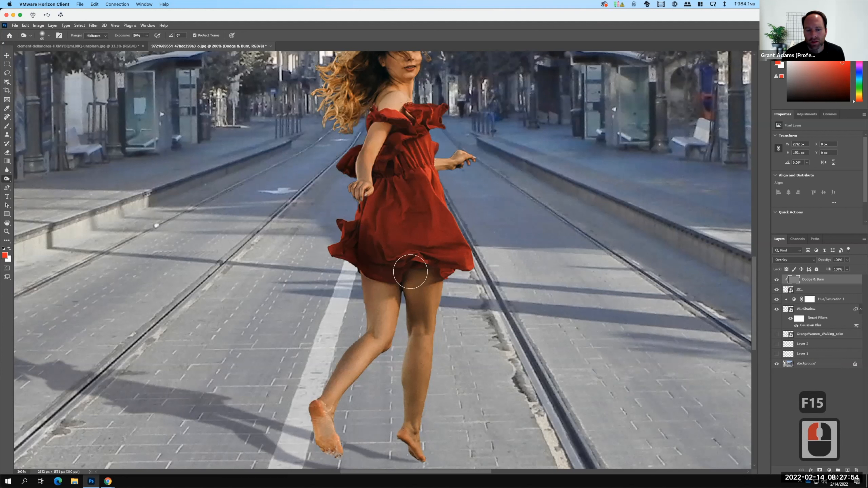
left_click_drag(404, 333, 394, 423)
left_click(385, 431)
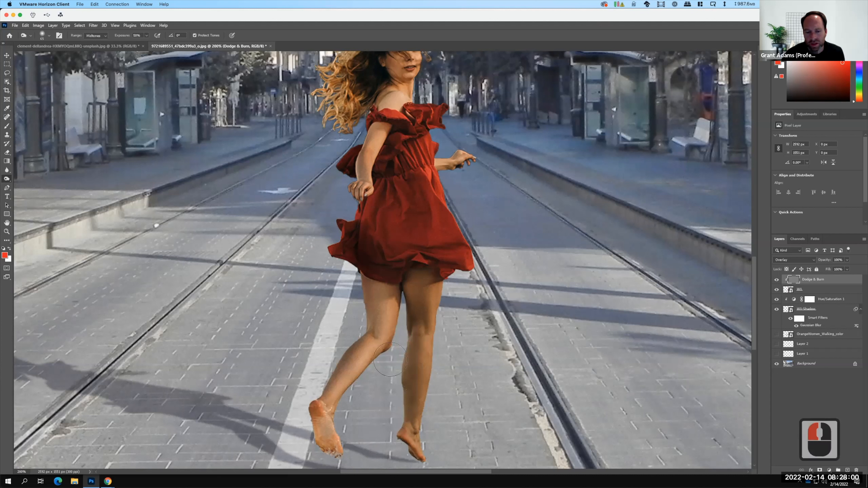
- Lighten the sunlit edges of the woman's dress, rear leg and foot with the Dodge tool, judging them in the whole image
left_click(11, 181)
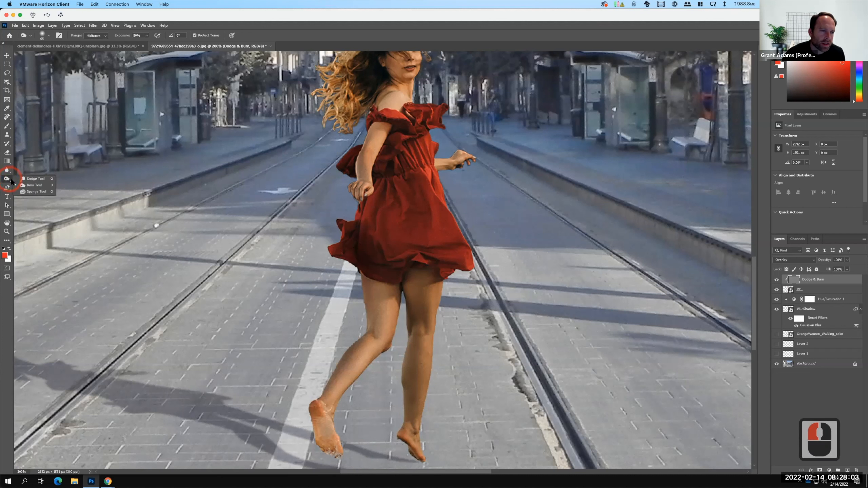
left_click(33, 178)
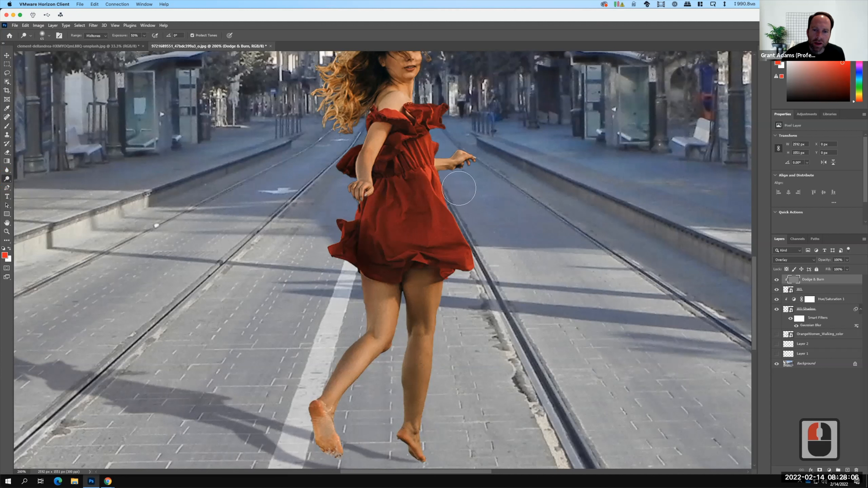
mouse_move(437, 124)
left_mouse_down()
mouse_move(428, 71)
mouse_move(422, 99)
left_mouse_up()
mouse_move(461, 287)
left_mouse_down()
mouse_move(463, 331)
mouse_move(456, 302)
left_mouse_up()
left_click_drag(454, 296, 441, 392)
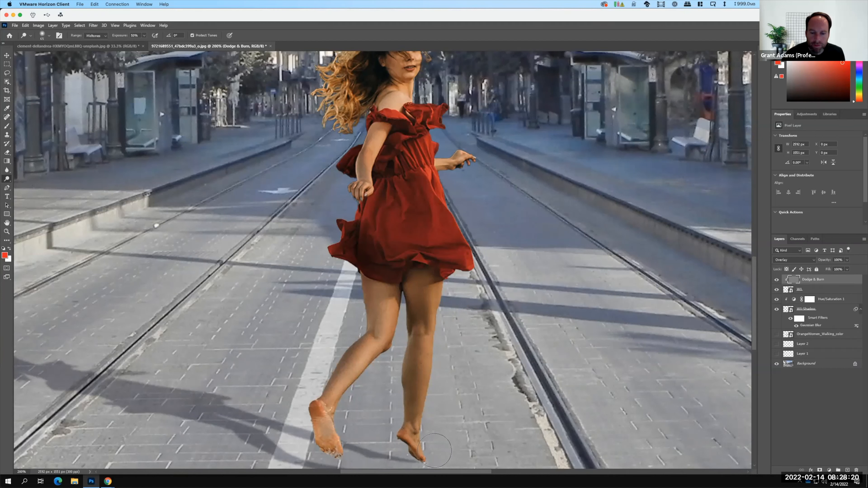
left_click(437, 450)
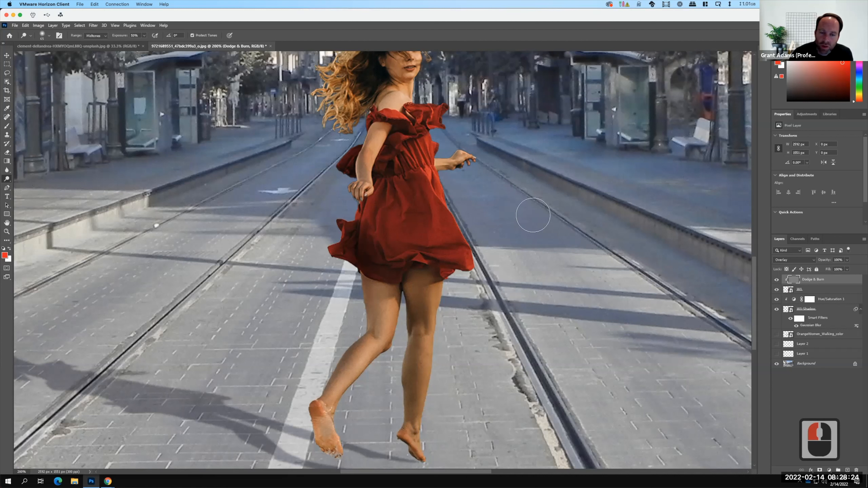
key("super+0")
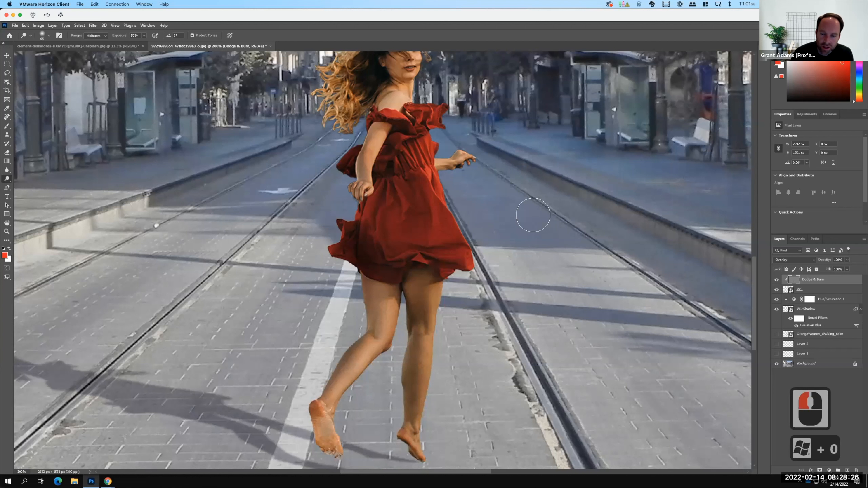
key("ctrl+0")
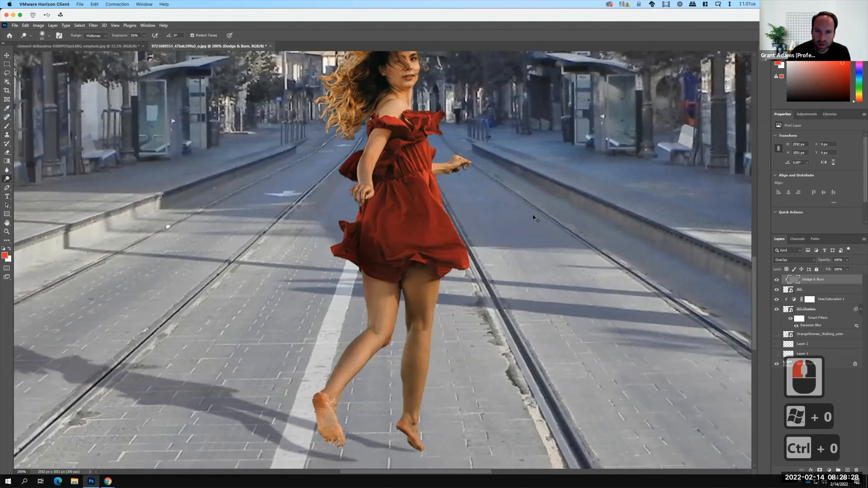
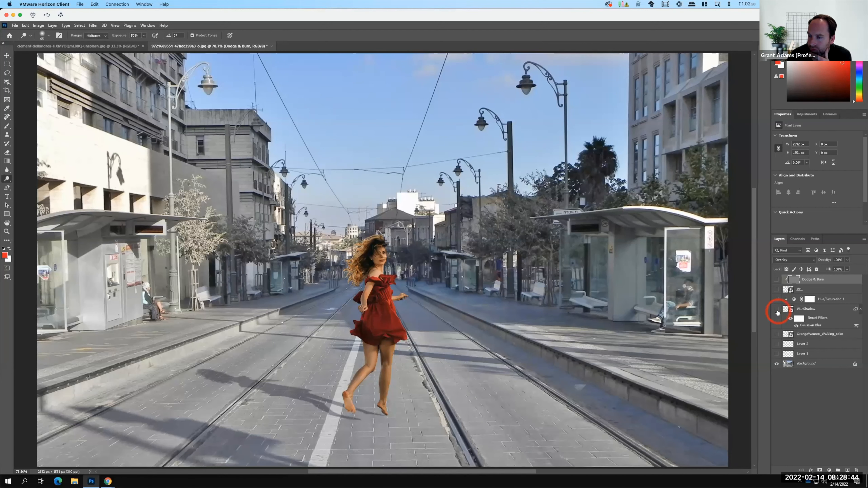
- Show the OrangeWomen_Walking_color layer without the running woman and move the walking figure nearer to the curb beside the ticket machine
left_click(776, 335)
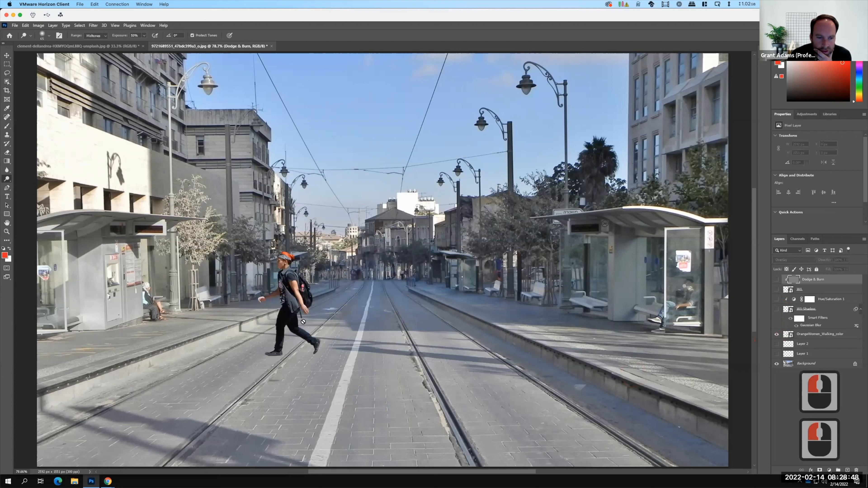
key("F15")
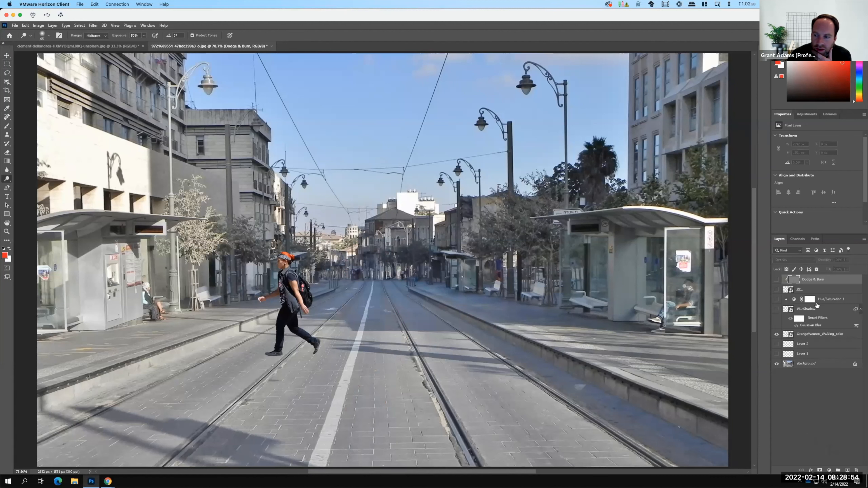
left_click(817, 336)
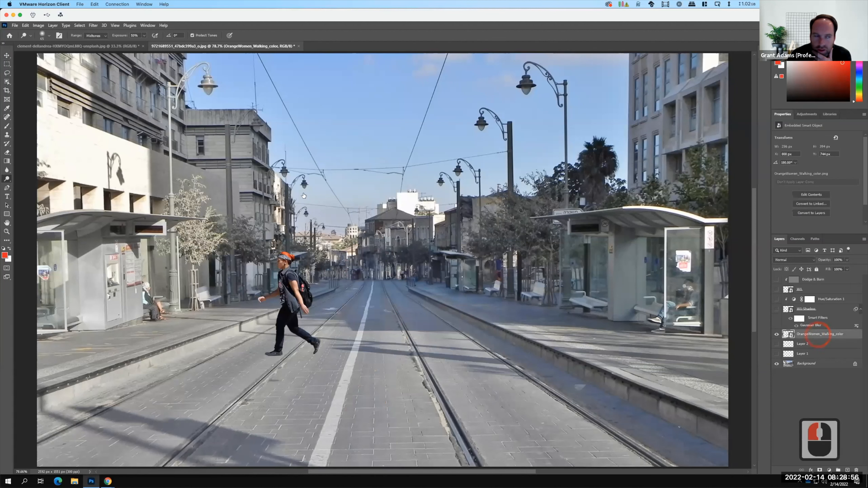
left_click(7, 55)
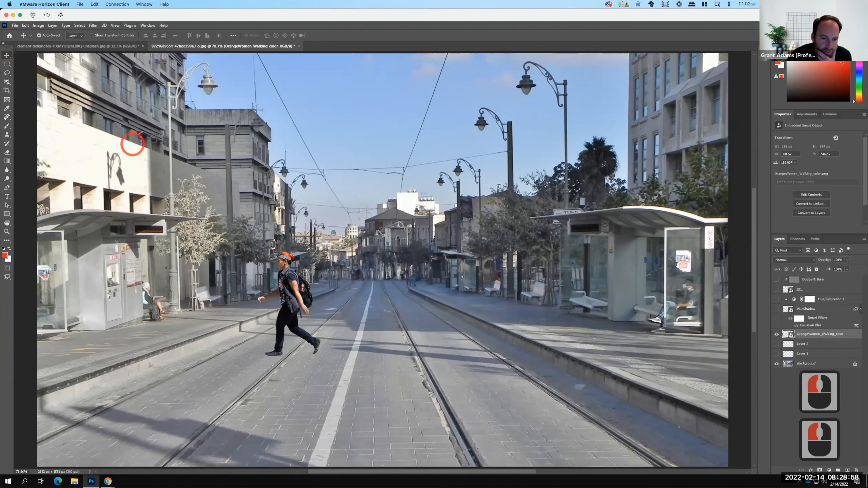
left_click_drag(290, 296, 256, 305)
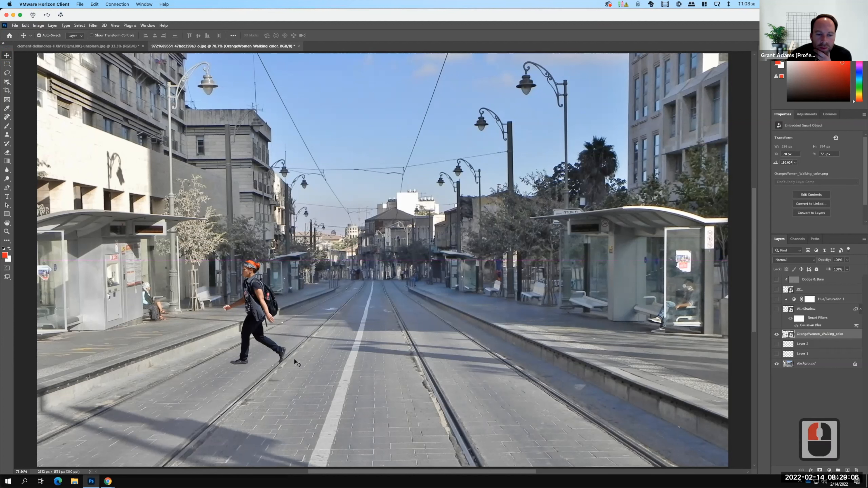
- Place the OrangeWomen_Walking_grey image from the Ex108 Elements folder as an embedded object
left_click(16, 25)
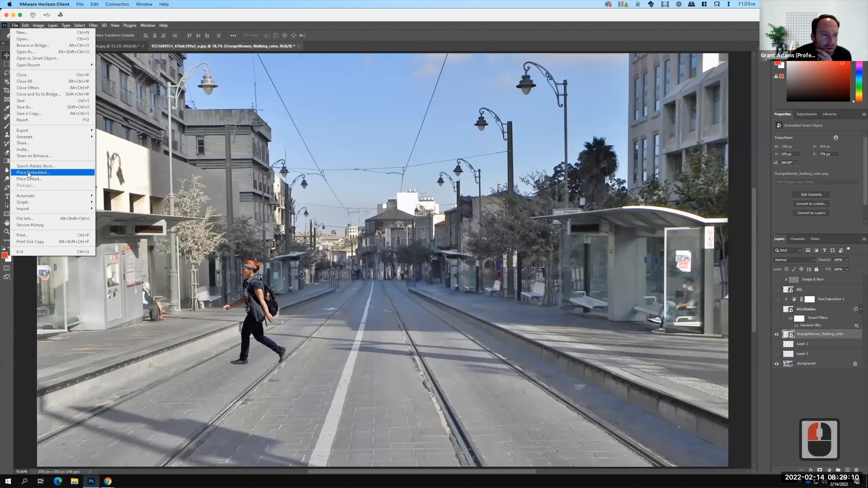
left_click(29, 173)
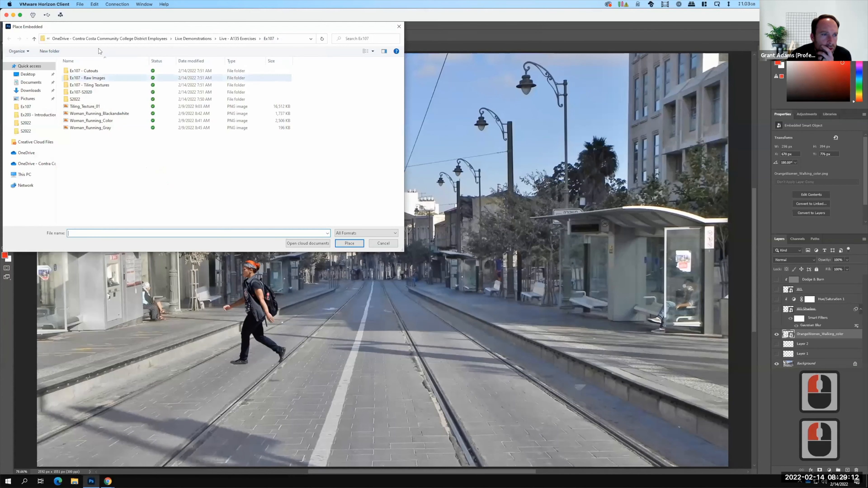
left_click(234, 38)
double_click(76, 113)
double_click(76, 71)
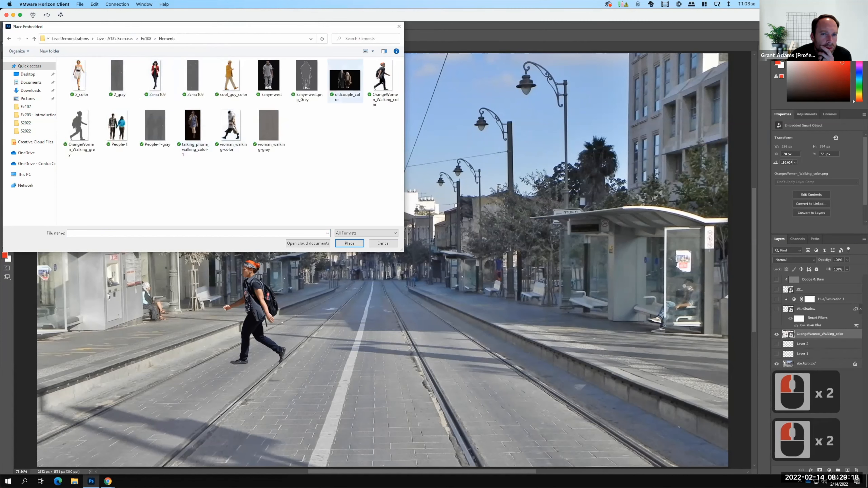
left_click(78, 122)
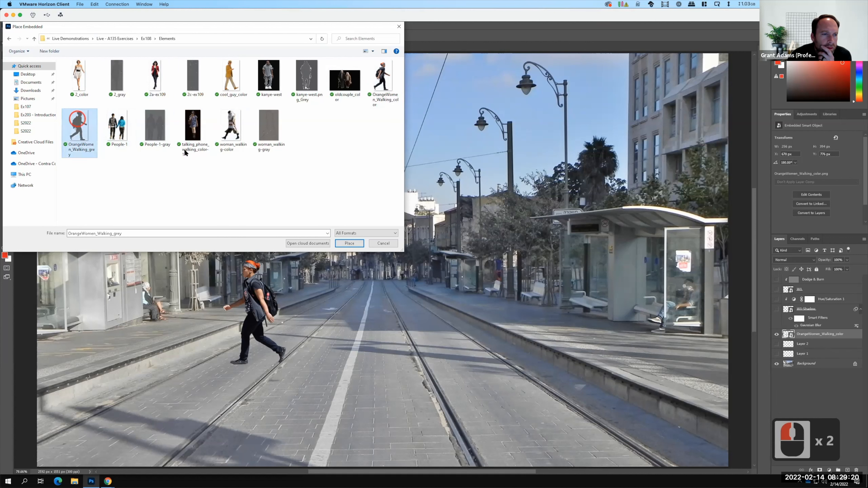
left_click(349, 243)
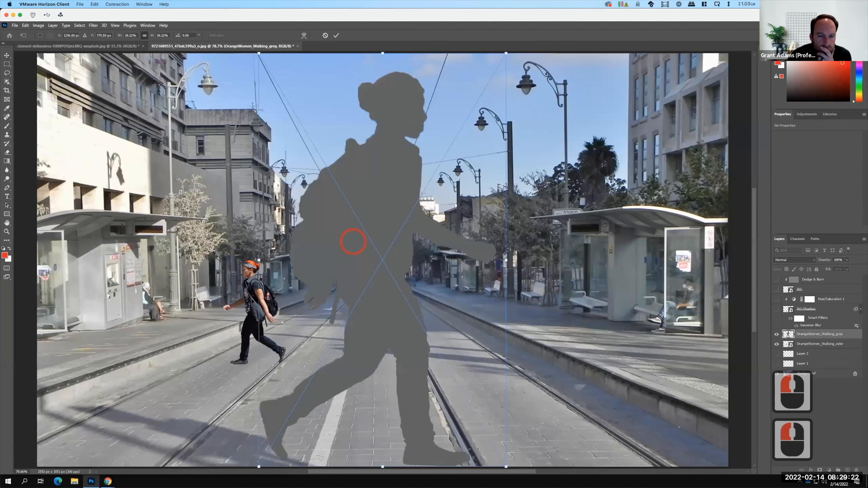
- Flip the placed grey silhouette horizontally so it faces the same way as the walking woman
left_click(38, 27)
left_click(25, 26)
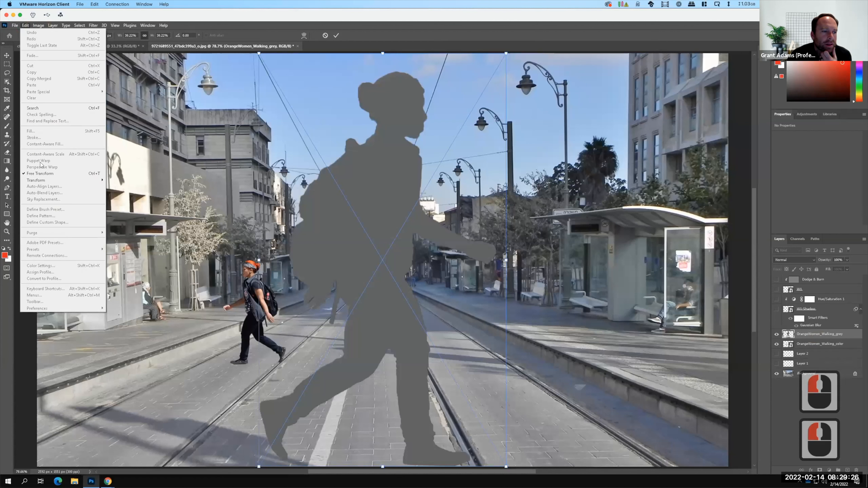
mouse_move(41, 180)
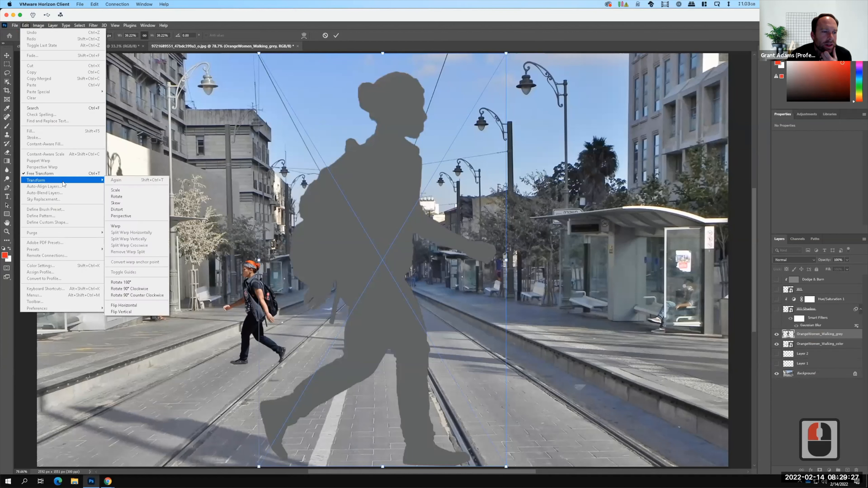
left_click(133, 306)
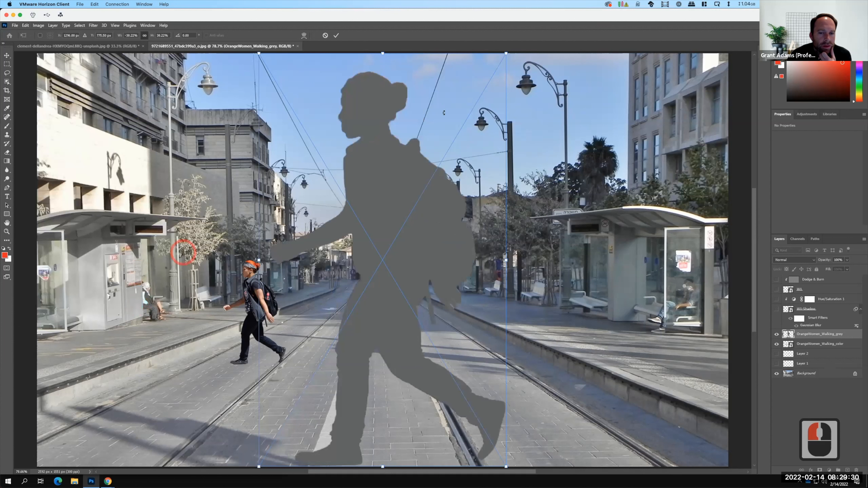
- Scale the grey silhouette down to the walking woman's size, position it over her and apply the placement
left_click_drag(506, 53, 292, 271)
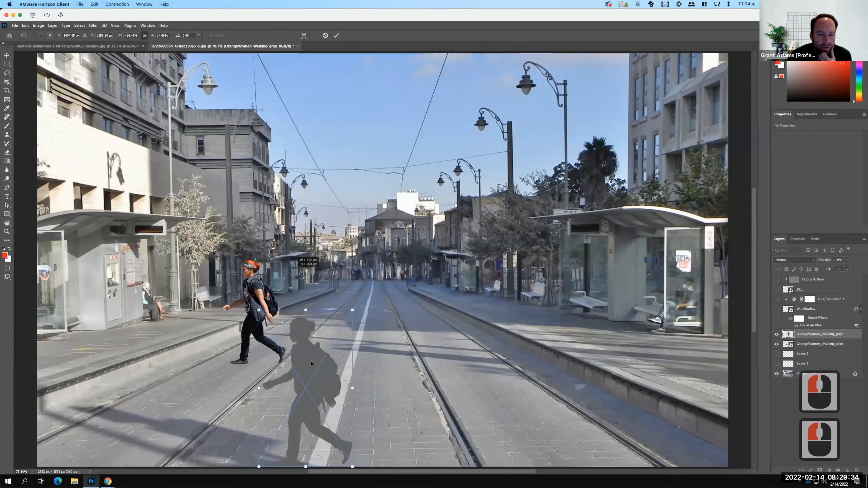
left_click_drag(310, 362, 254, 288)
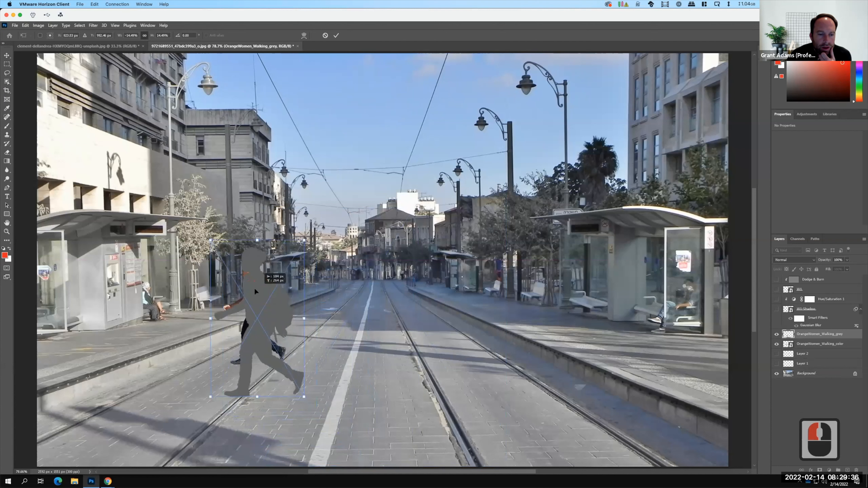
left_click_drag(298, 239, 276, 275)
left_click_drag(249, 325, 260, 296)
left_click_drag(288, 249, 283, 252)
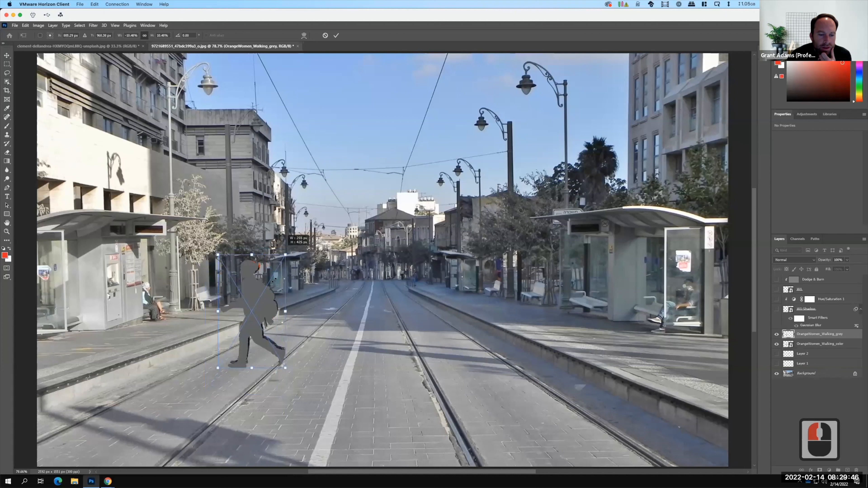
left_click_drag(265, 294, 266, 296)
left_click_drag(286, 368, 286, 361)
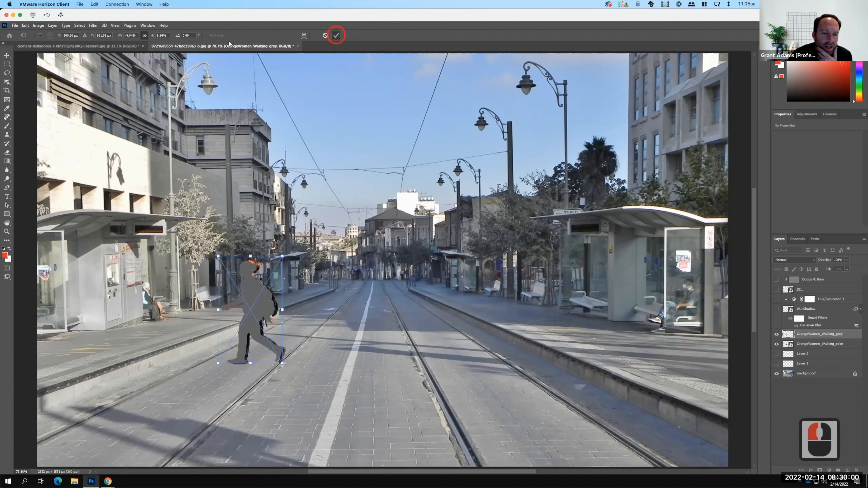
- Skew the grey silhouette into a flattened cast shadow running from the woman's feet across the curb toward the ticket machine
left_click(38, 26)
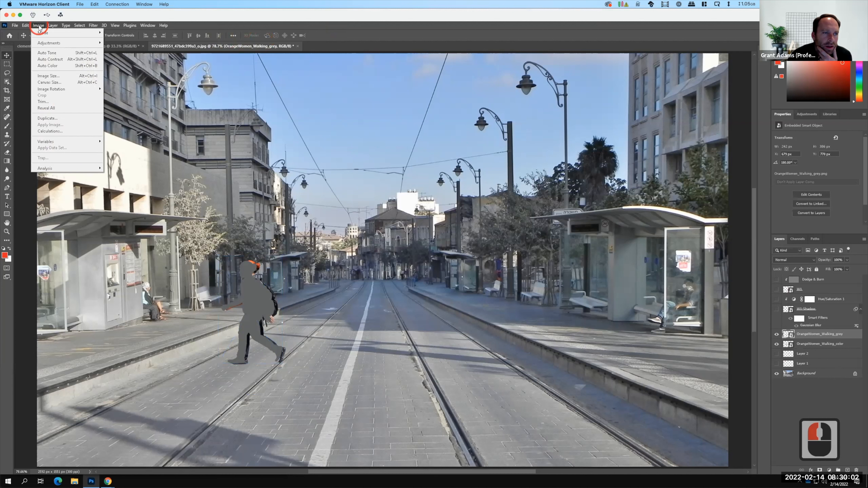
mouse_move(26, 25)
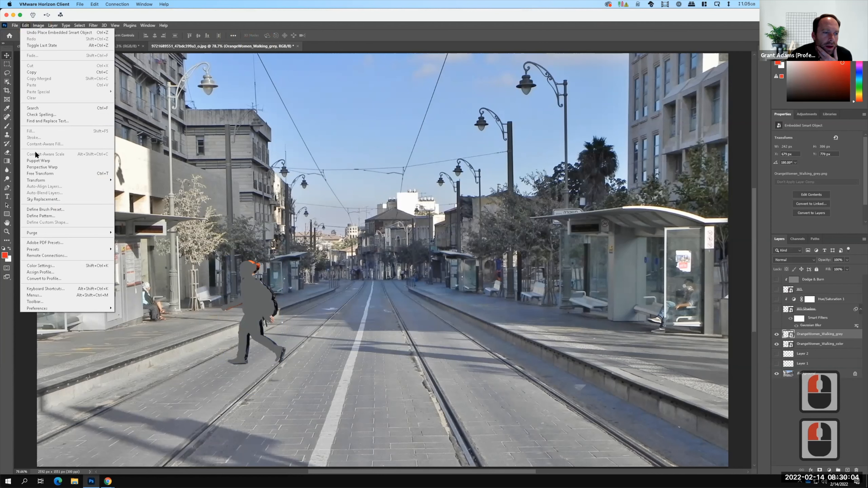
mouse_move(85, 180)
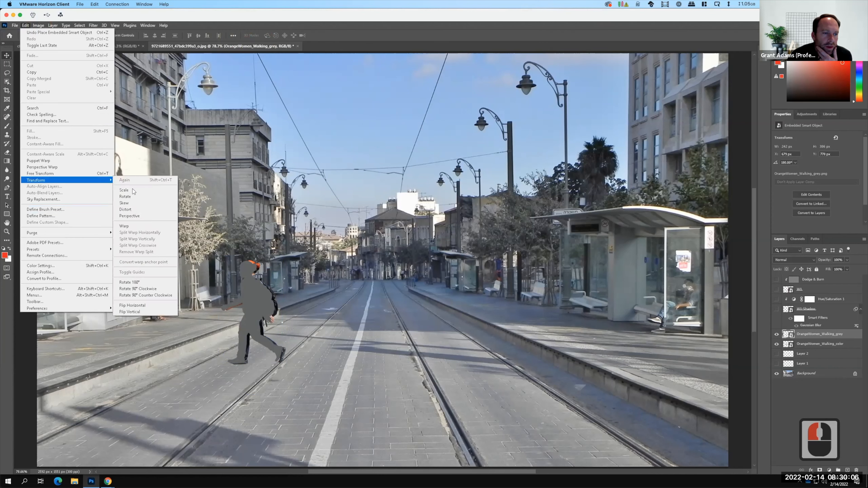
left_click(136, 203)
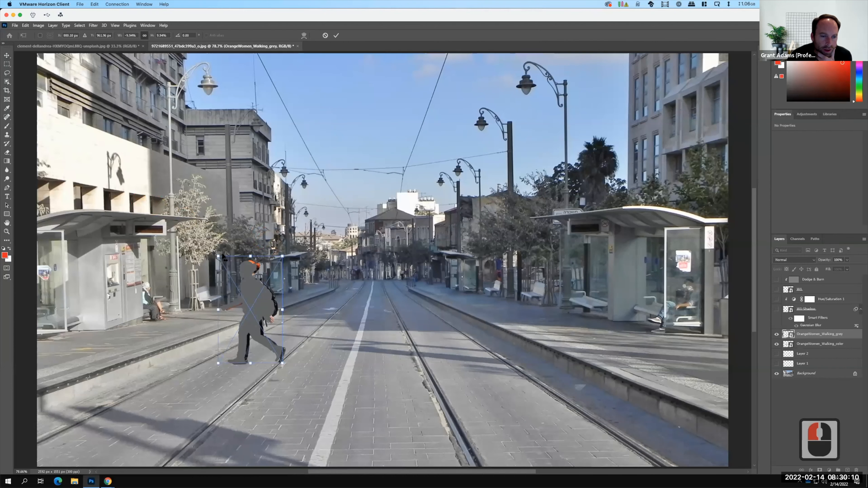
left_click_drag(218, 256, 116, 256)
left_click_drag(257, 258, 204, 297)
left_click_drag(114, 257, 116, 318)
left_click_drag(203, 297, 145, 317)
left_click(153, 309)
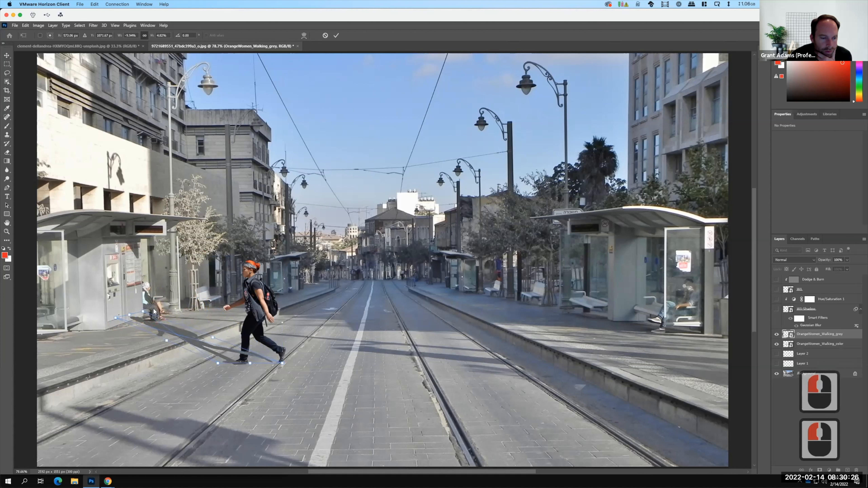
left_click_drag(143, 312, 158, 334)
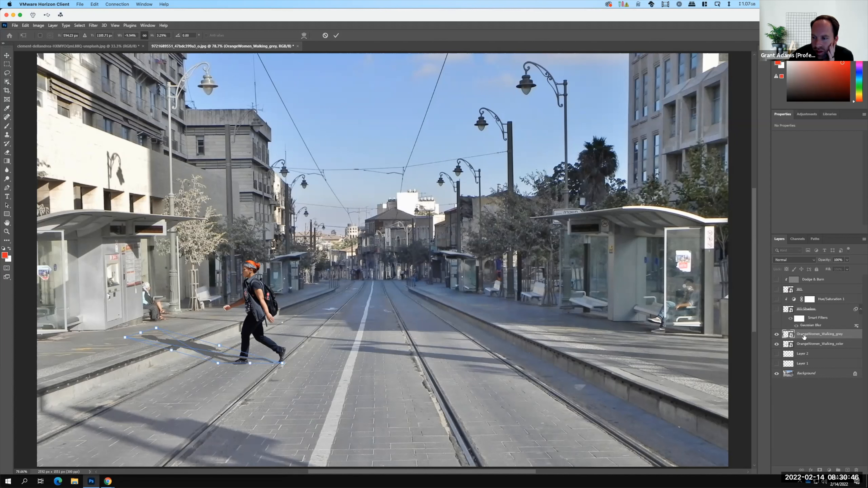
- Apply the shadow's skew and shift the OrangeWomen_Walking_color figure slightly so her front foot meets the shadow
key("F15")
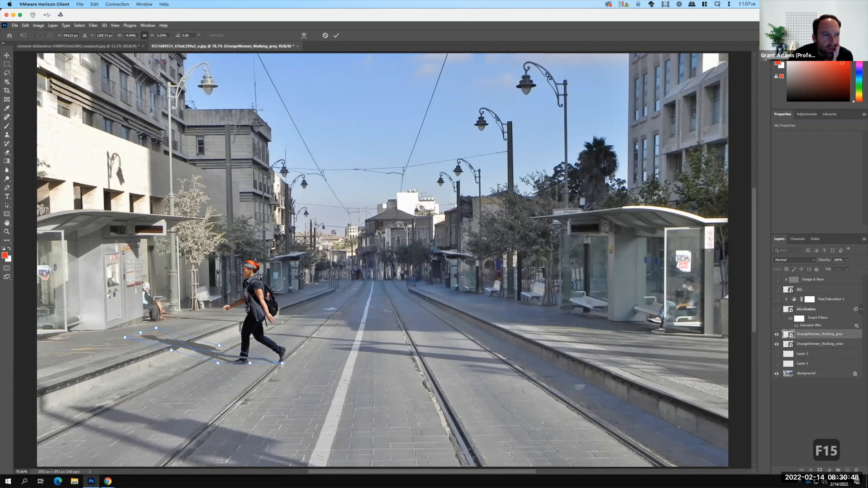
left_click(171, 209)
left_click_drag(275, 295, 246, 309)
left_click(227, 359)
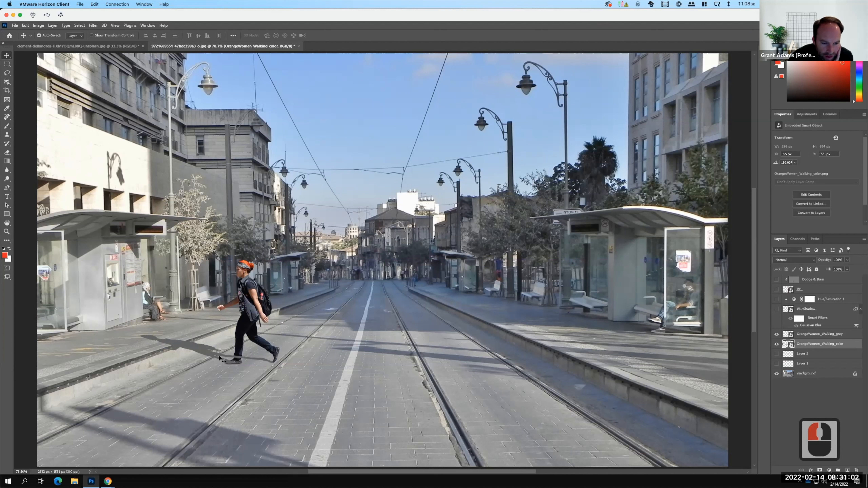
- Rename the grey silhouette layer as W2-shadow and the walking woman's color layer as W2
left_click(822, 337)
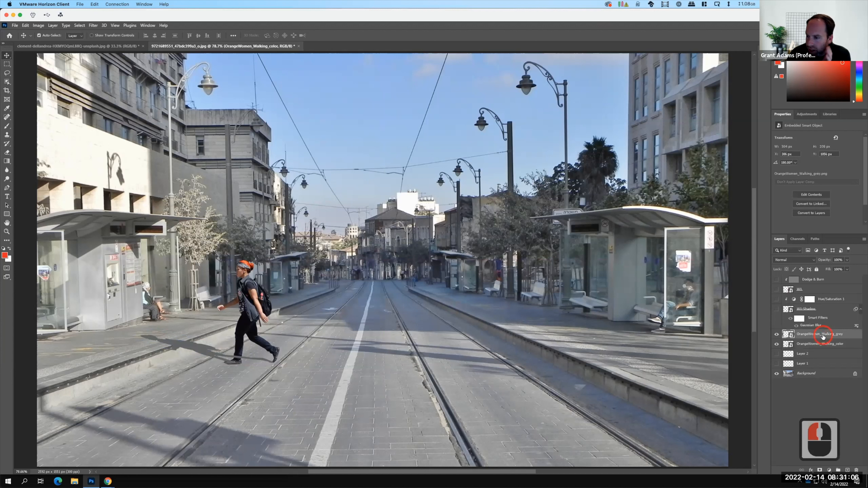
left_click(822, 337)
left_click(823, 337)
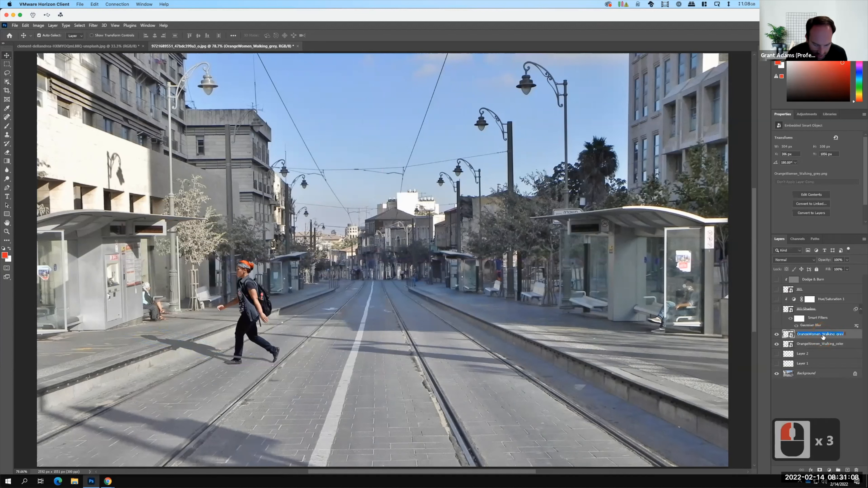
type("W2-shadow")
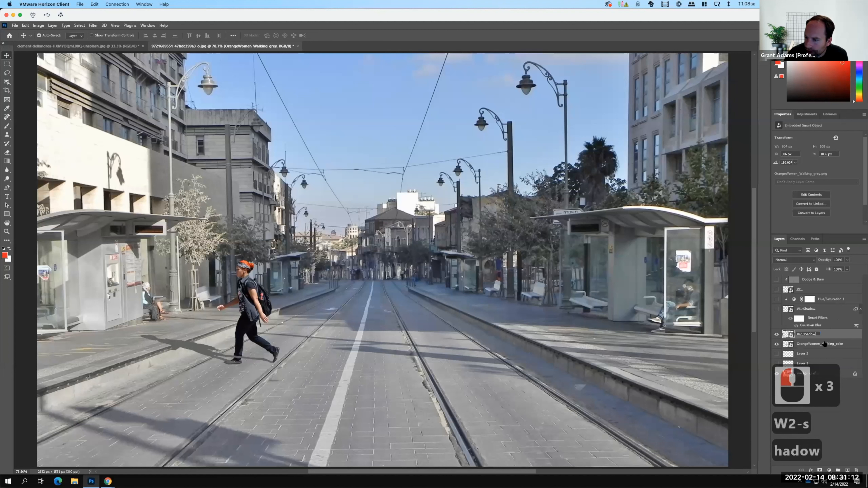
left_click(825, 344)
double_click(824, 343)
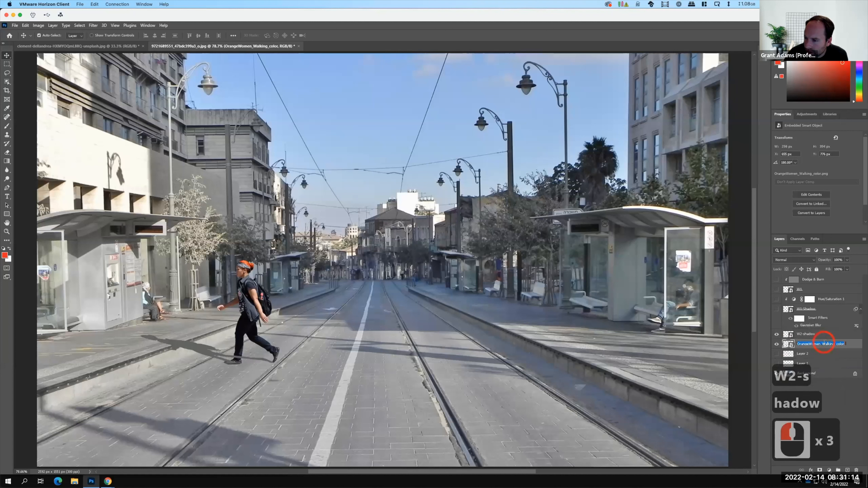
type("W2")
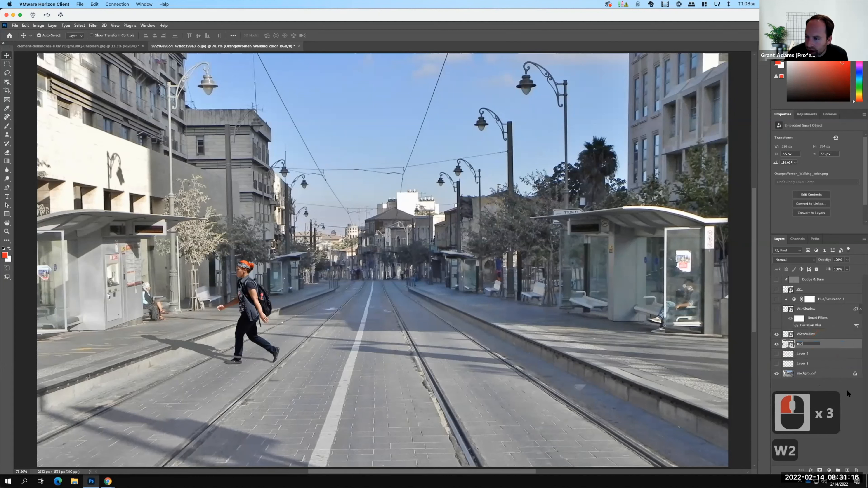
left_click(849, 392)
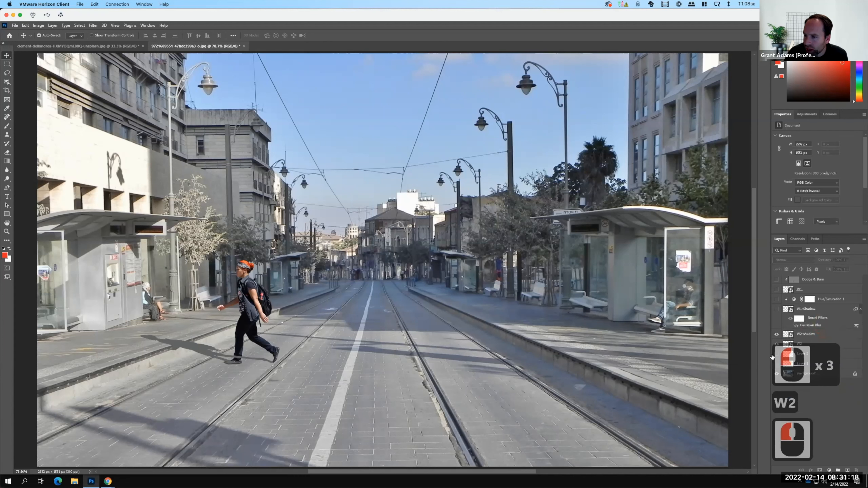
- Group the running woman's layers, from Dodge & Burn down to her shadow, and name the group W1
left_click(824, 281)
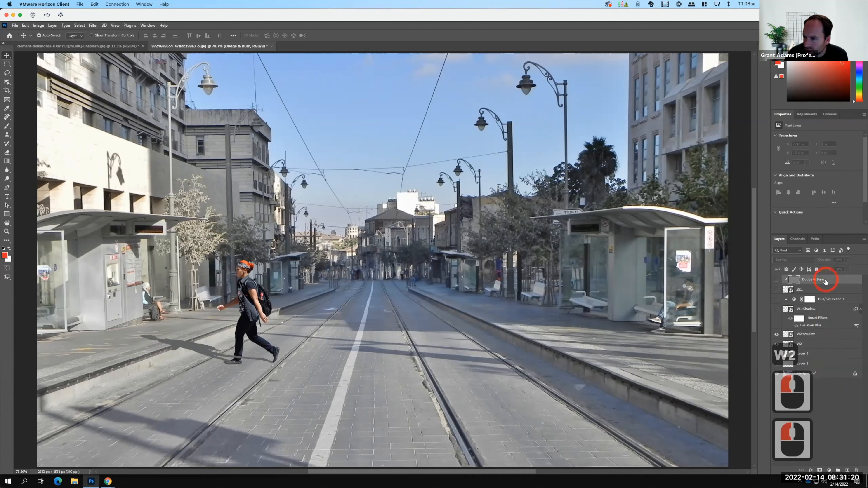
left_click(831, 324, "shift")
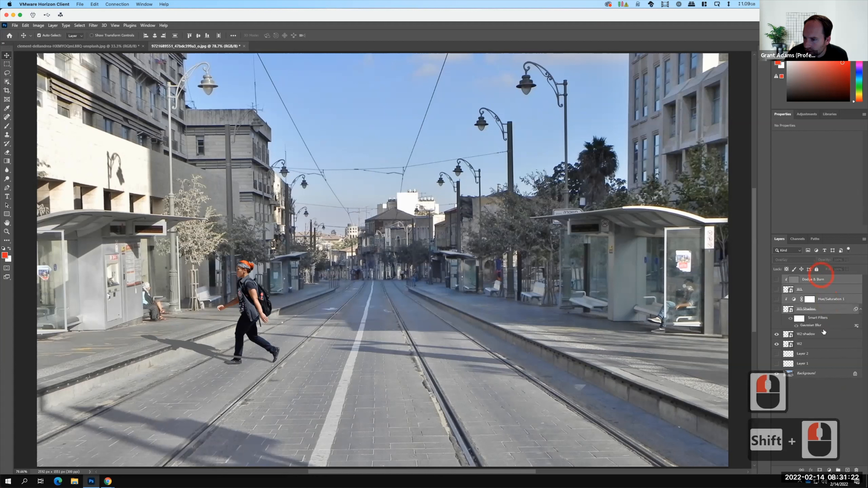
left_click(838, 470)
double_click(806, 278)
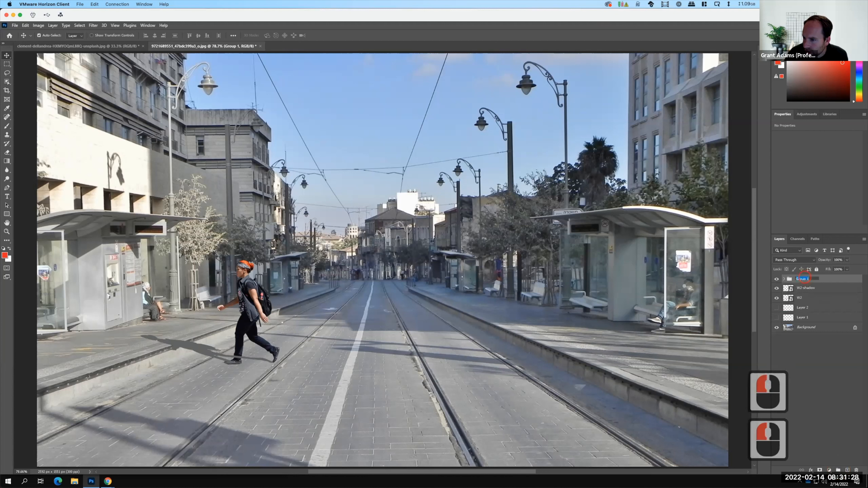
type("W1")
left_click(785, 278)
left_click(784, 278)
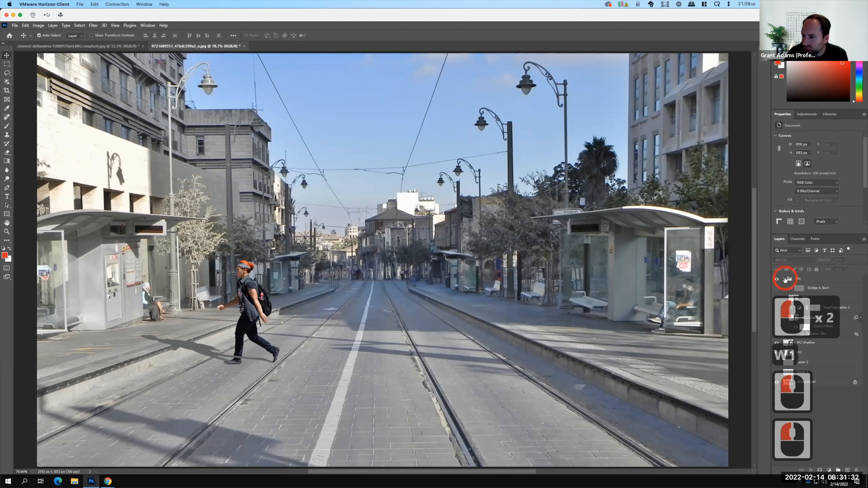
left_click(785, 279)
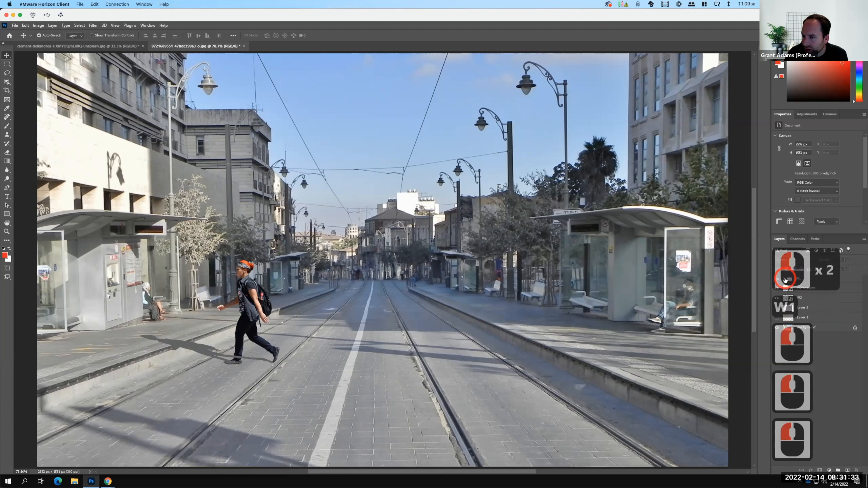
left_click(837, 383)
left_click(830, 333)
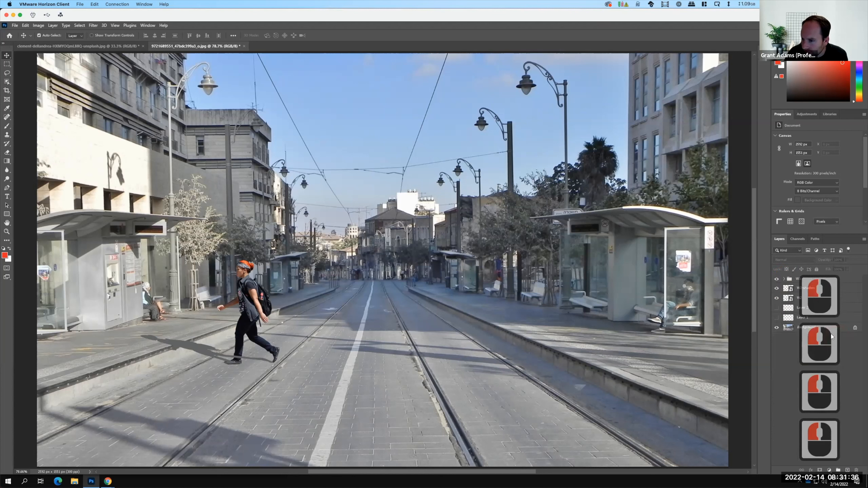
- Show the running woman's shadow, Hue/Saturation, figure and Dodge & Burn layers inside the W1 group
left_click(785, 279)
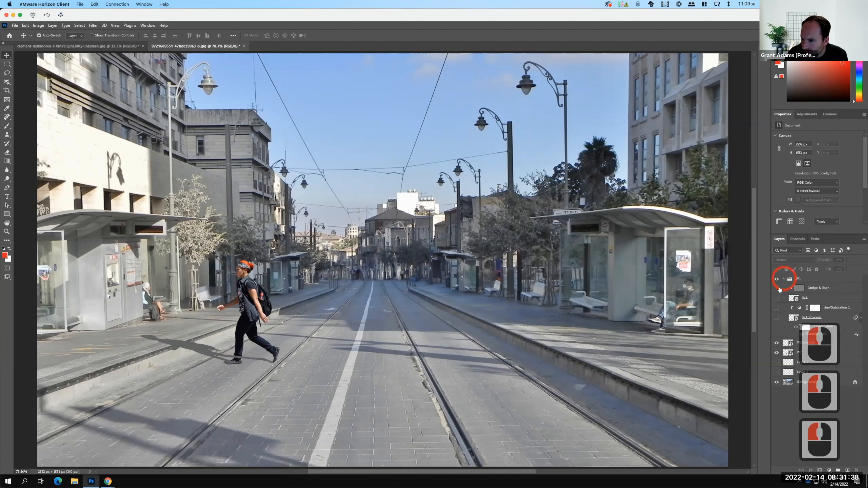
left_click(777, 319)
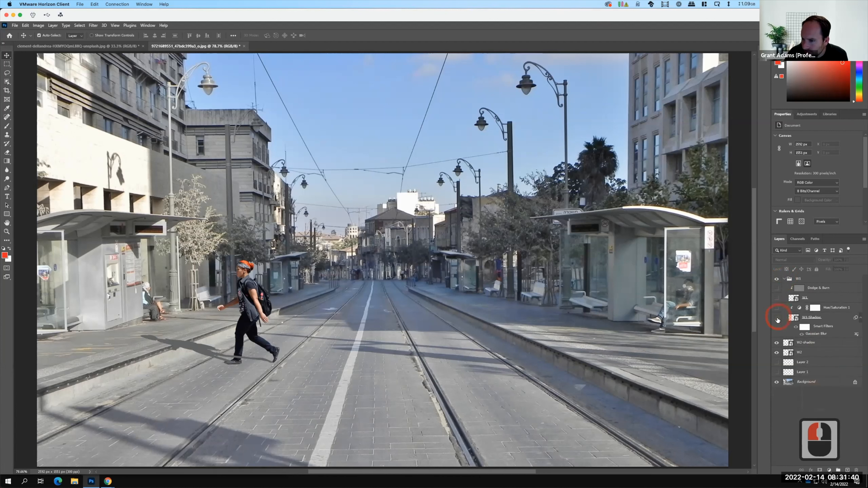
left_click(777, 308)
left_click(777, 308)
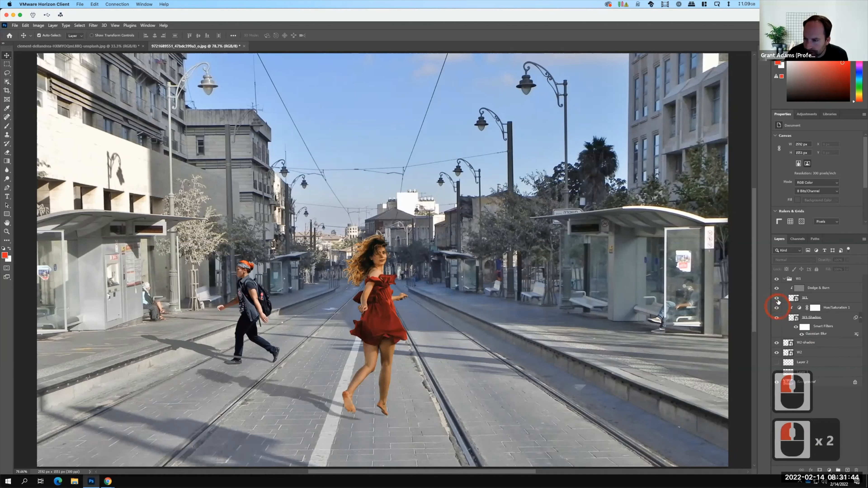
- Collapse the W1 group and hide it so only the walking woman shows in the street scene
key("F15")
left_click(785, 281)
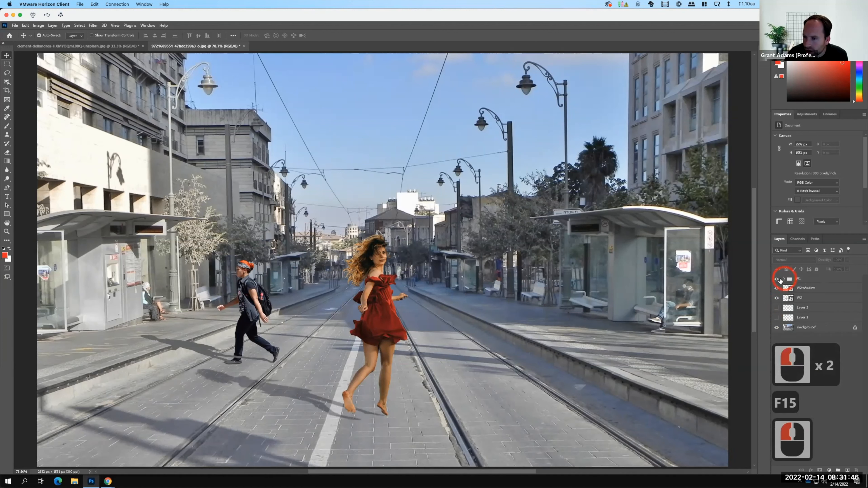
left_click(778, 279)
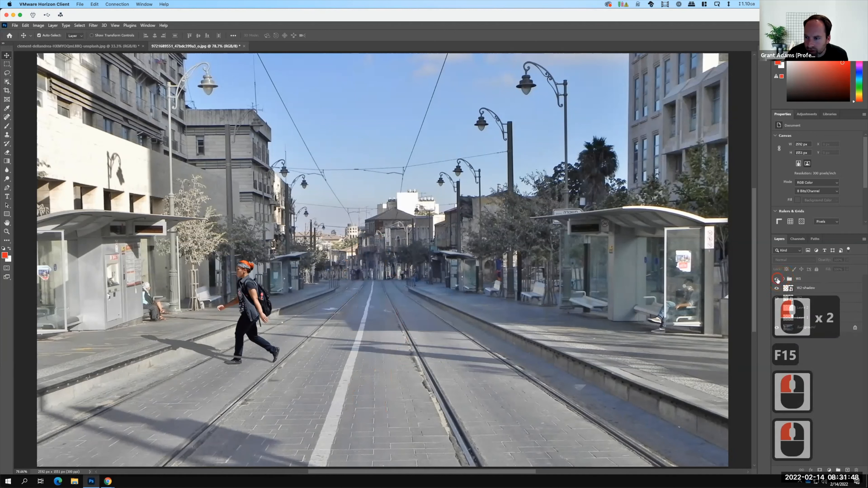
left_click(777, 279)
left_click(777, 280)
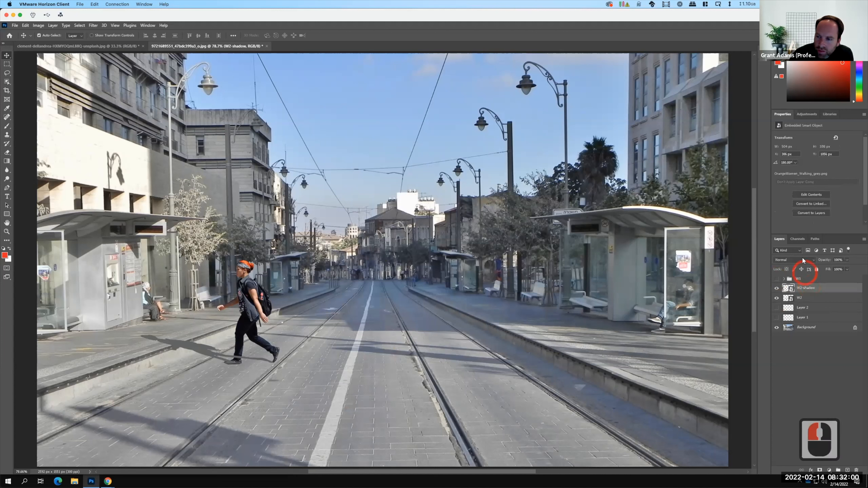
- Blend the W2-shadow layer with Multiply at about 50% opacity and place it beneath the W2 layer
left_click(806, 259)
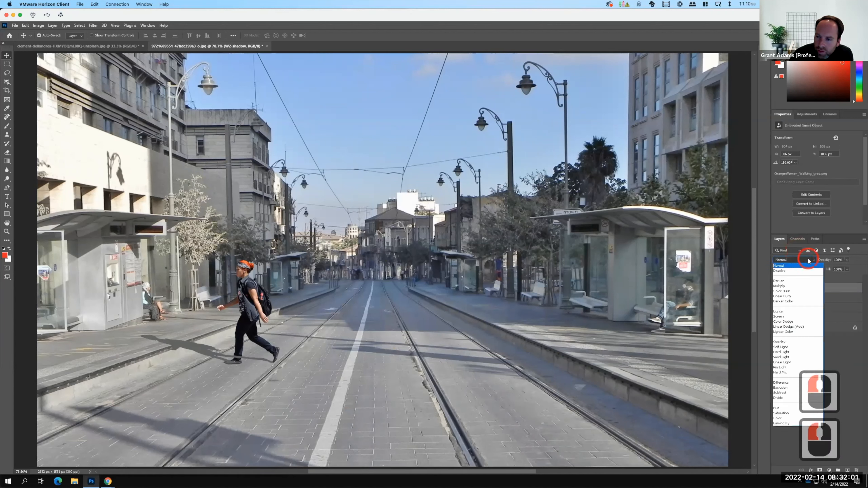
left_click(780, 286)
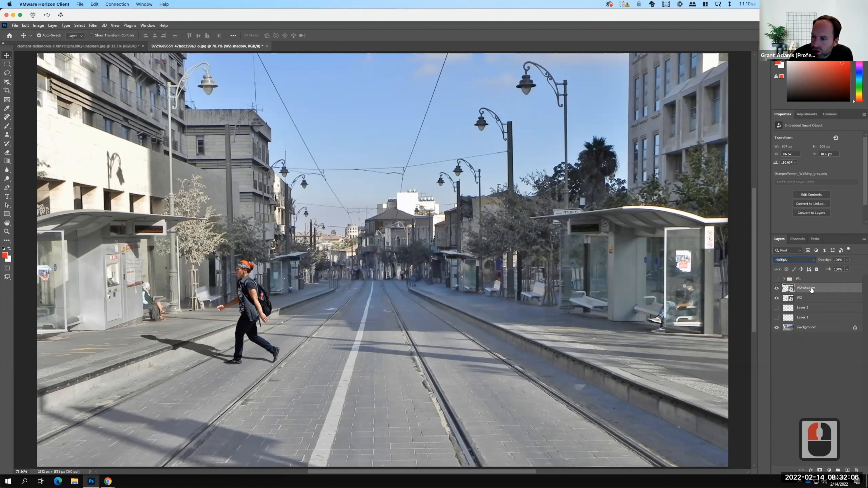
left_click_drag(812, 288, 810, 300)
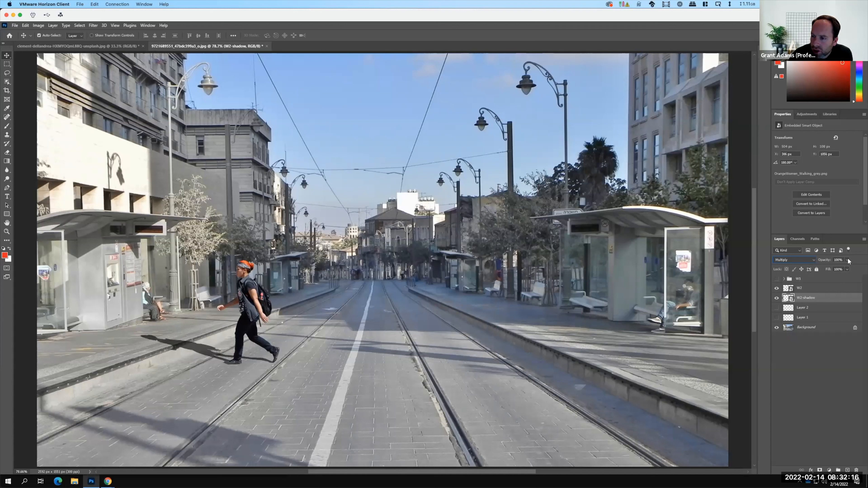
left_click_drag(847, 260, 831, 268)
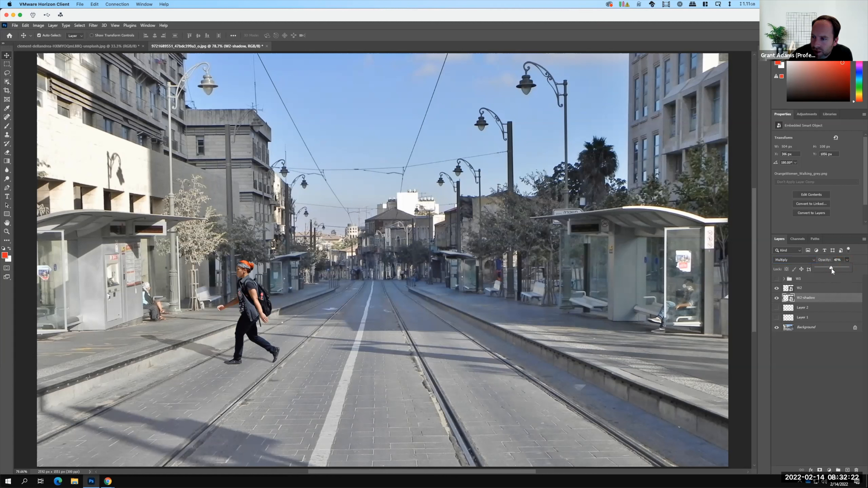
left_click(831, 269)
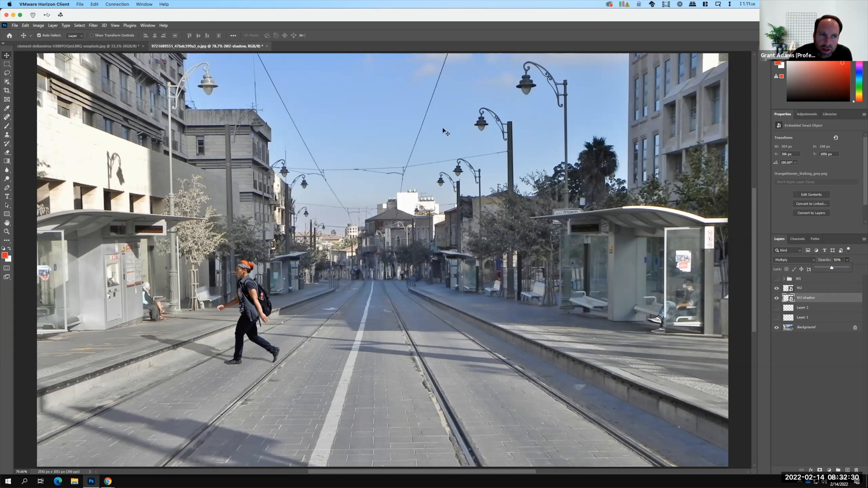
- Add a Hue/Saturation adjustment layer above W2-shadow and clip it to the shadow layer
left_click(56, 24)
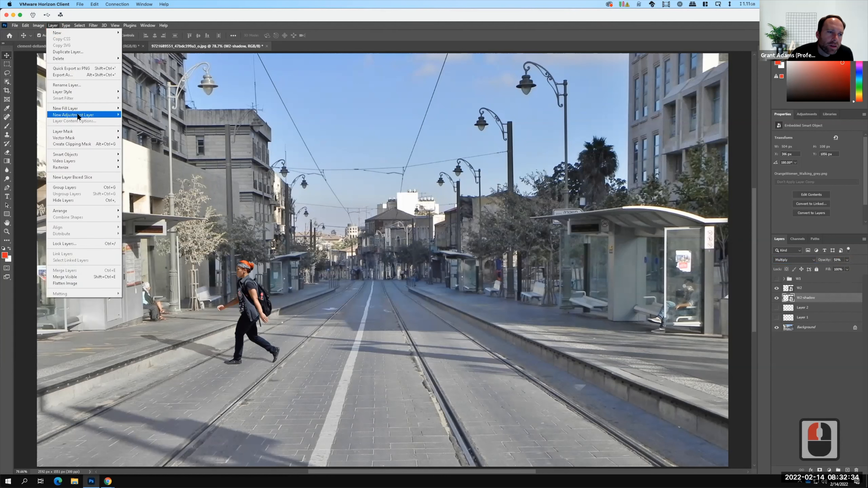
mouse_move(78, 115)
left_click(145, 151)
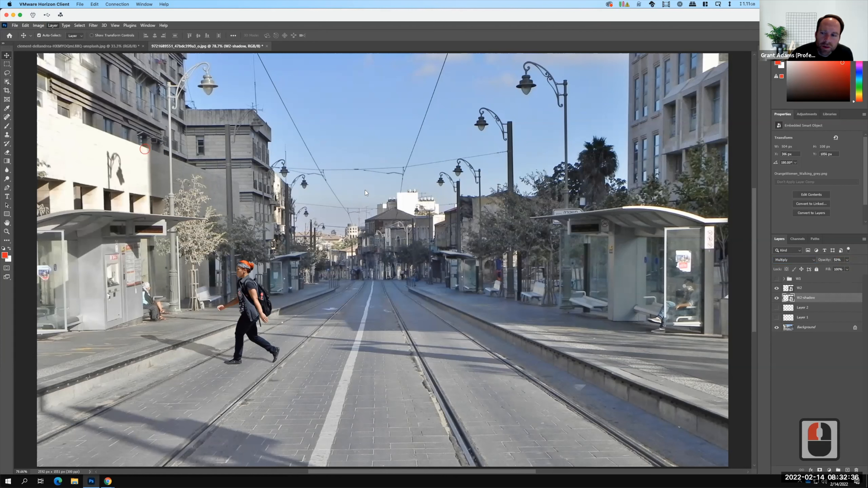
left_click(489, 161)
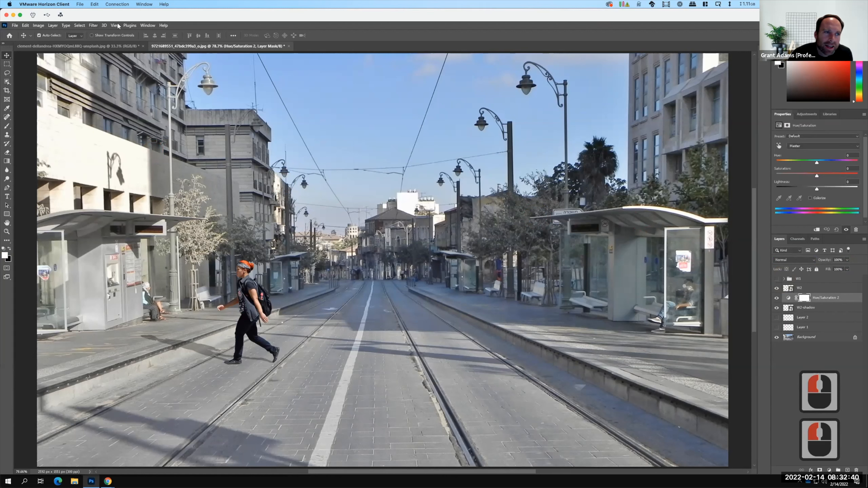
left_click(52, 25)
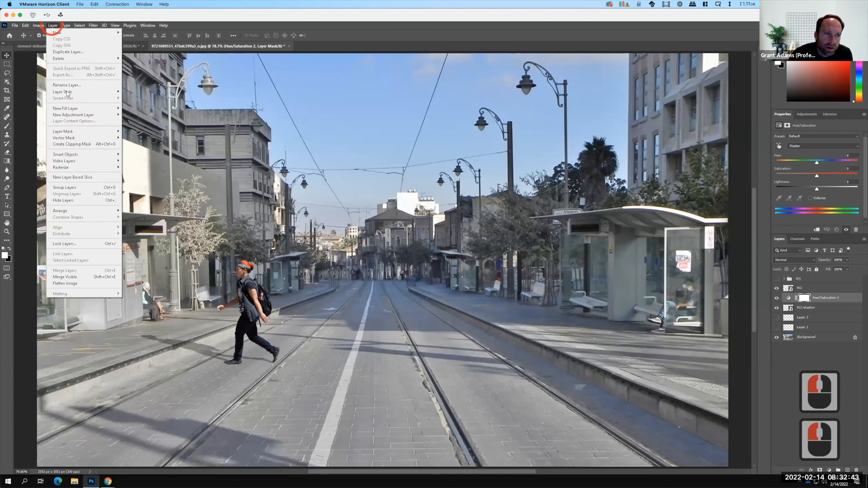
left_click(78, 145)
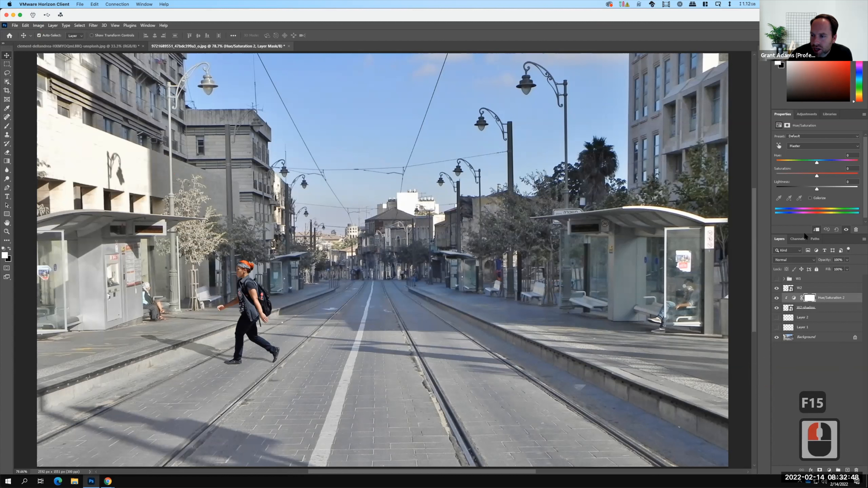
- Shift the clipped adjustment's hue in the positive direction and raise its saturation to about +88 to tint the walking woman's shadow
left_click_drag(817, 176, 833, 163)
left_click(842, 176)
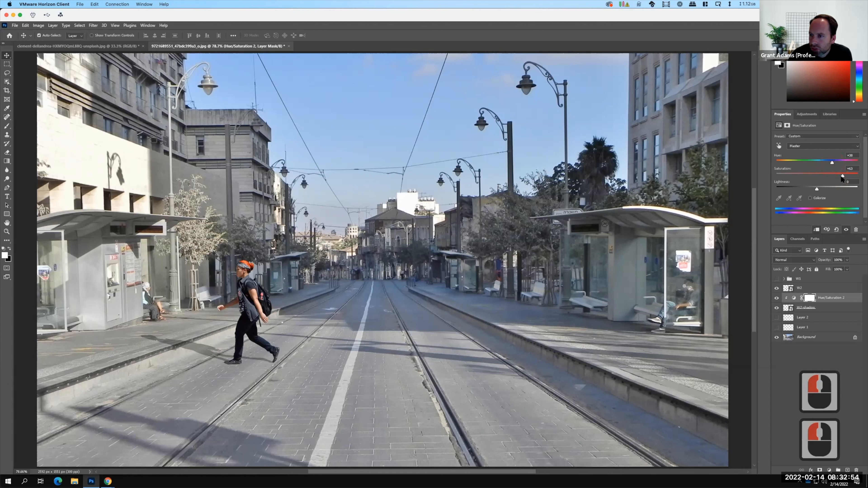
left_click(842, 176)
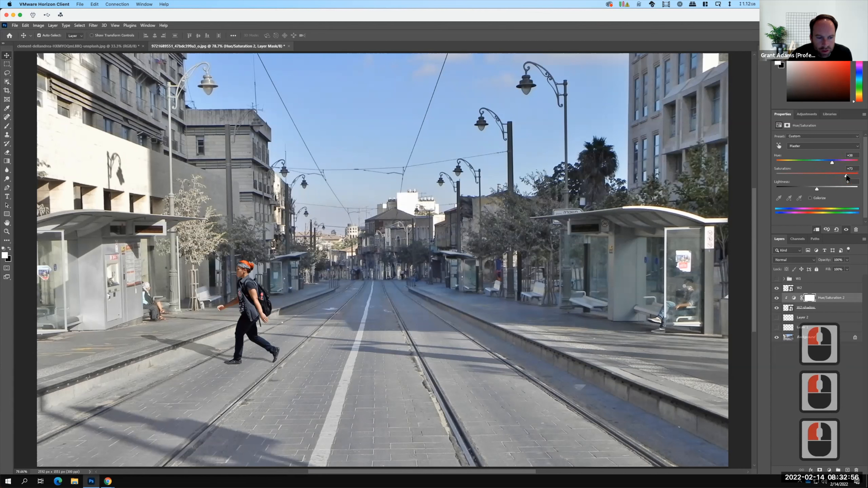
left_click_drag(847, 177, 851, 177)
left_click_drag(850, 177, 851, 177)
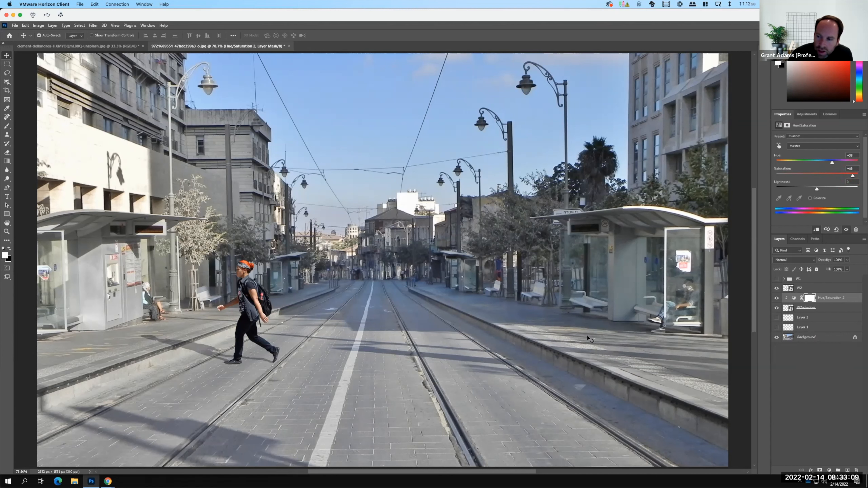
- Rasterize the W2-shadow smart object into a pixel layer
left_click(152, 352)
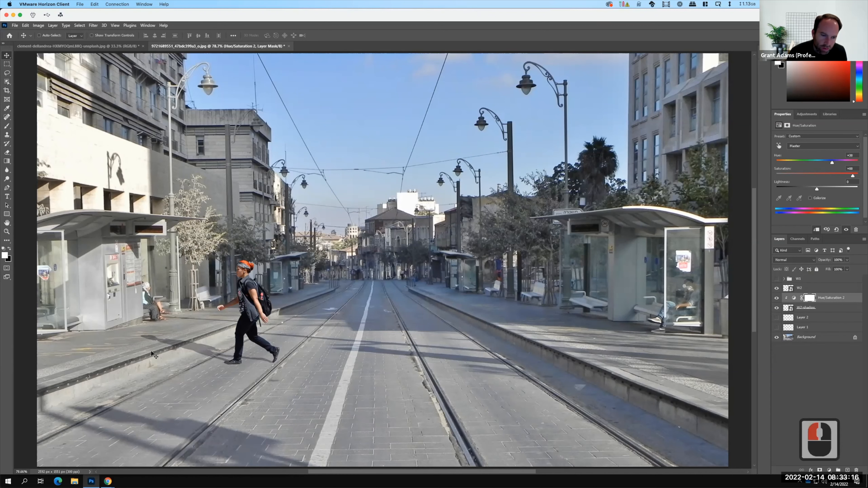
key("ctrl+equal")
key("ctrl+equal")
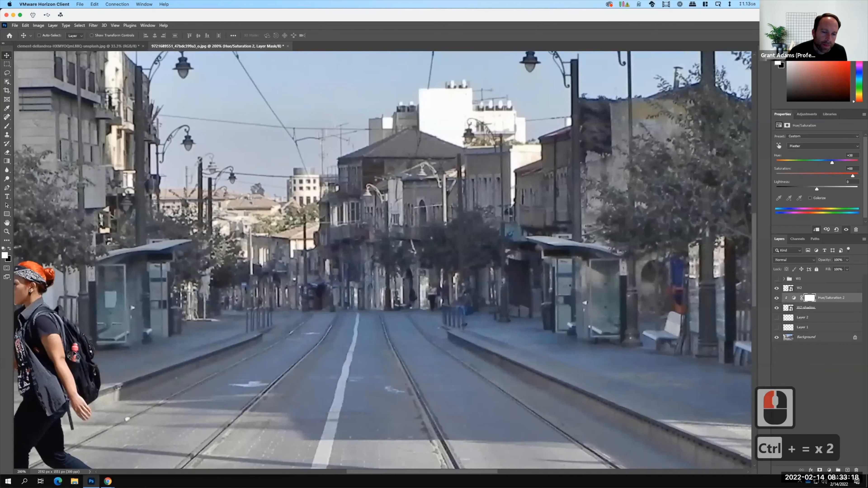
key("space")
left_click_drag(430, 266, 528, 238)
left_click_drag(264, 348, 529, 238)
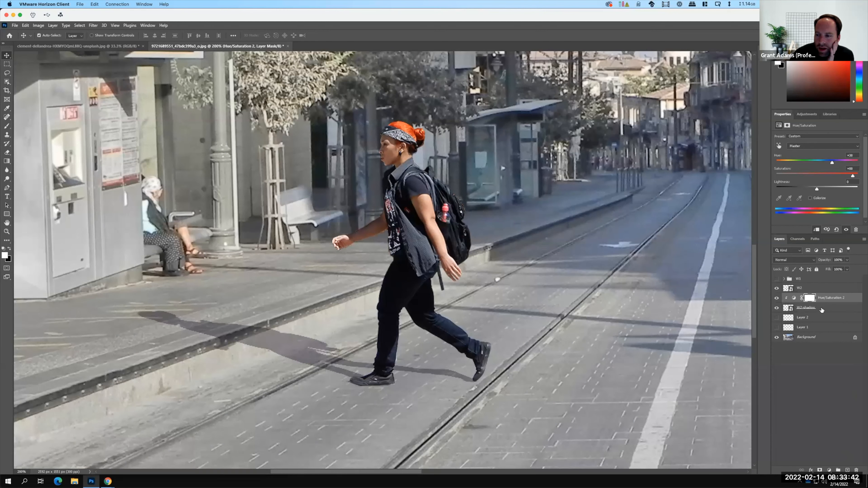
left_click(792, 309)
key("F15")
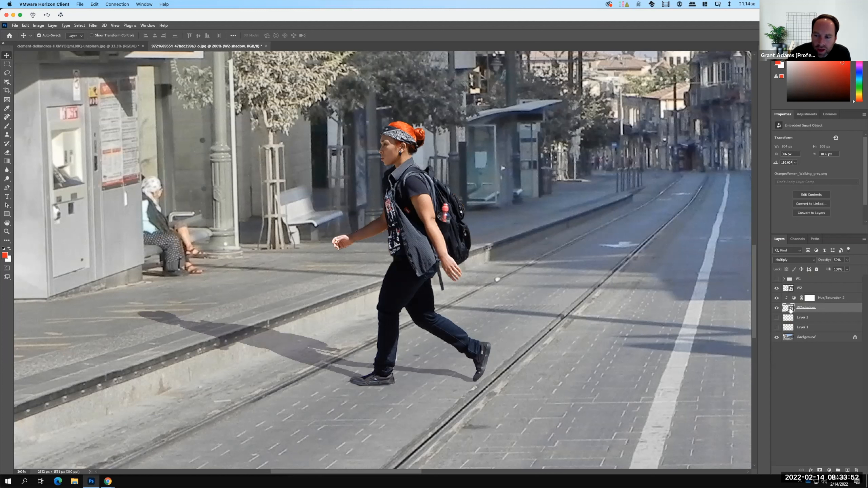
left_click(829, 308)
right_click(791, 309)
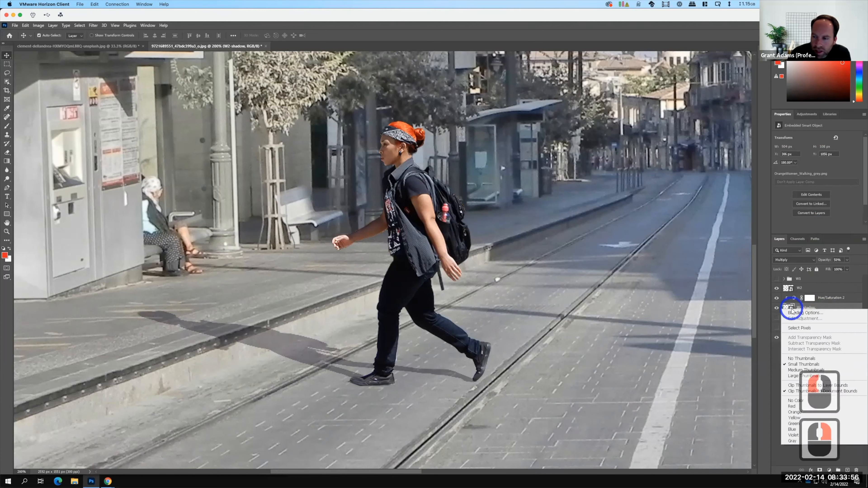
left_click(824, 308)
right_click(823, 308)
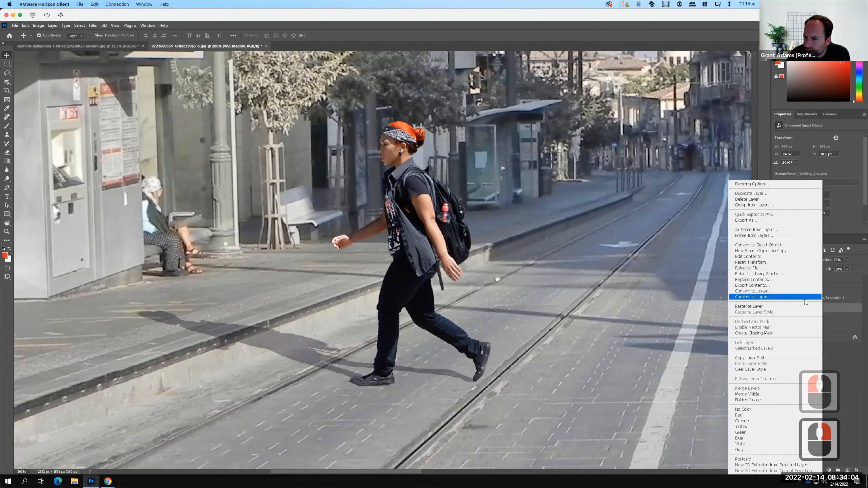
left_click(783, 306)
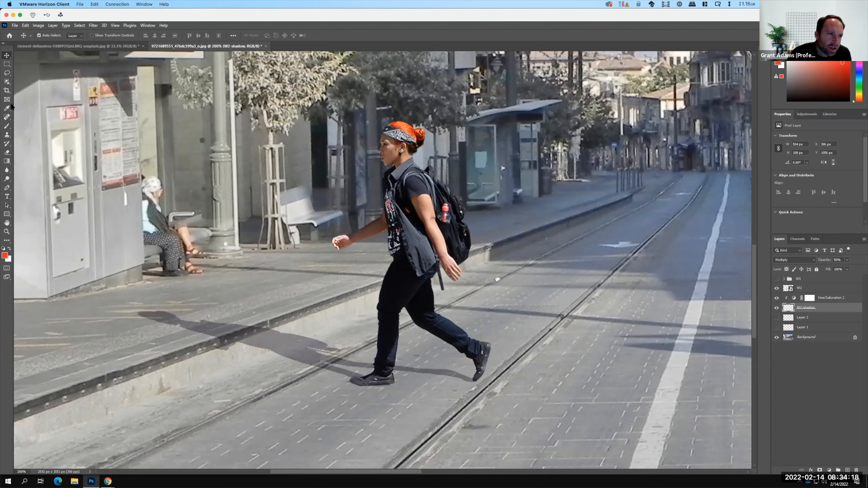
- Make a freehand Lasso selection around the head end of the walking woman's shadow
left_click(11, 74)
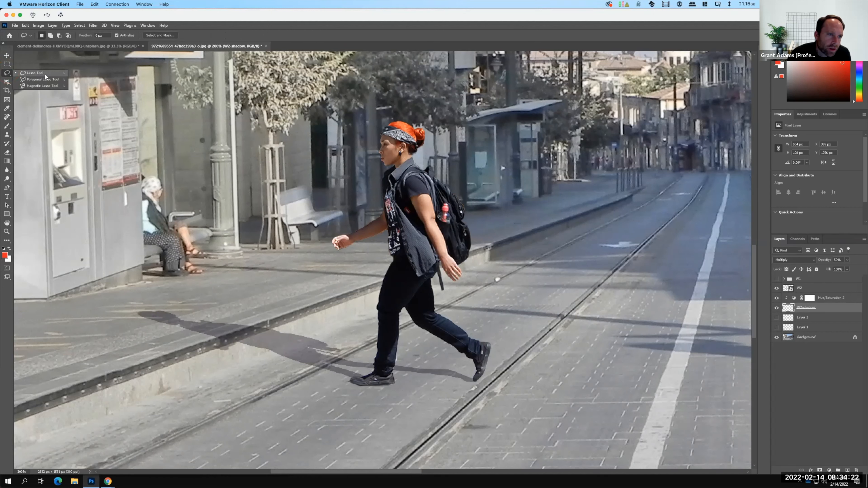
left_click(46, 74)
mouse_move(186, 298)
left_mouse_down()
mouse_move(174, 291)
mouse_move(101, 321)
left_mouse_up()
mouse_move(229, 368)
left_mouse_down()
mouse_move(225, 336)
mouse_move(203, 303)
left_mouse_up()
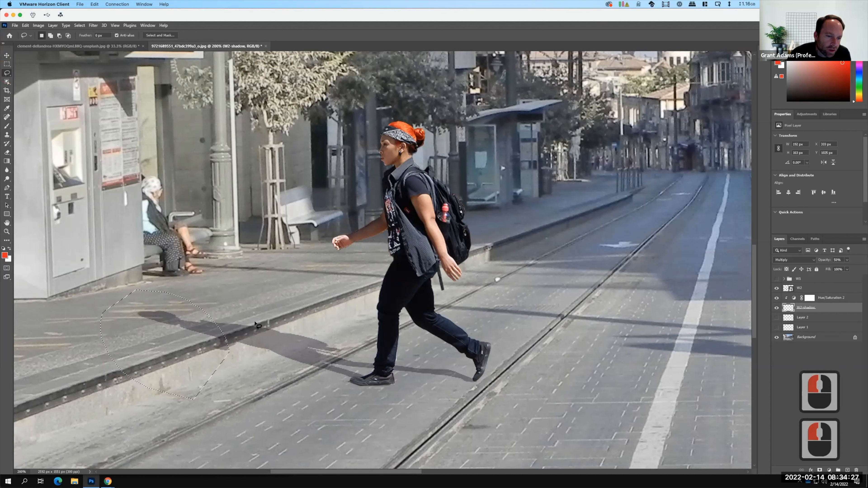
- Outline the shadow's upper-body part with the Polygonal Lasso and move that piece up onto the sidewalk, above the curb
left_click(10, 75)
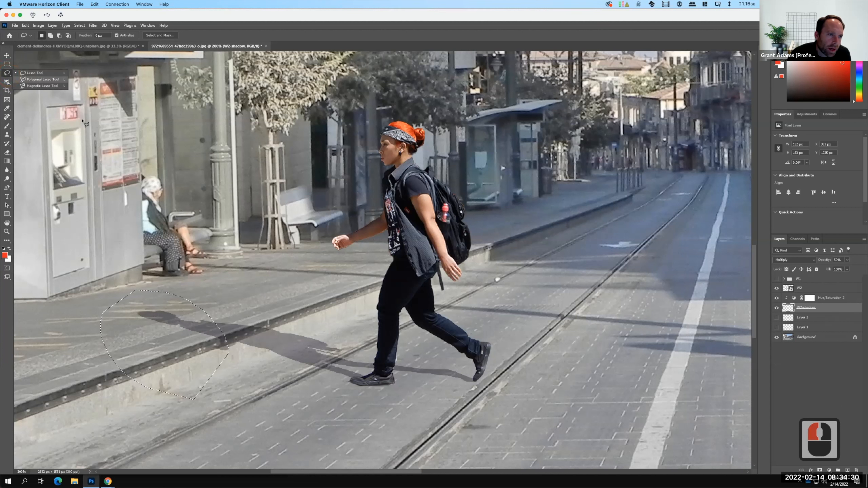
left_click(38, 79)
left_click(318, 330)
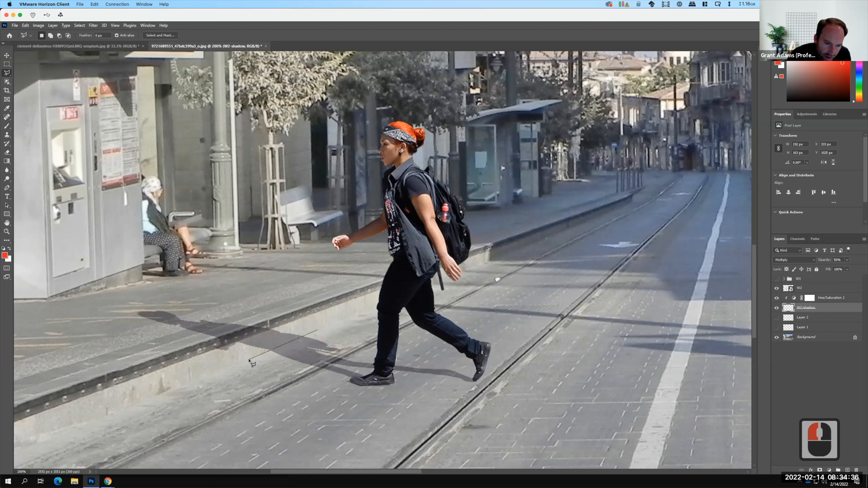
left_click(249, 360)
left_click(165, 352)
left_click(120, 315)
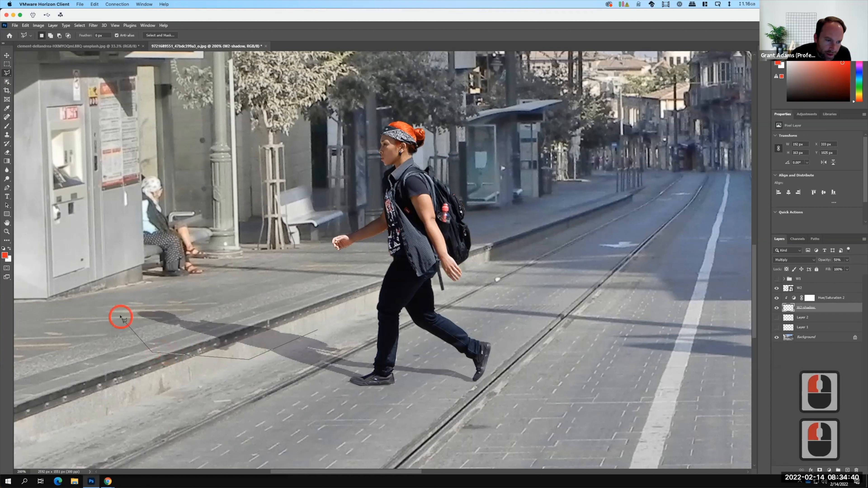
left_click(153, 299)
left_click(174, 298)
left_click(272, 302)
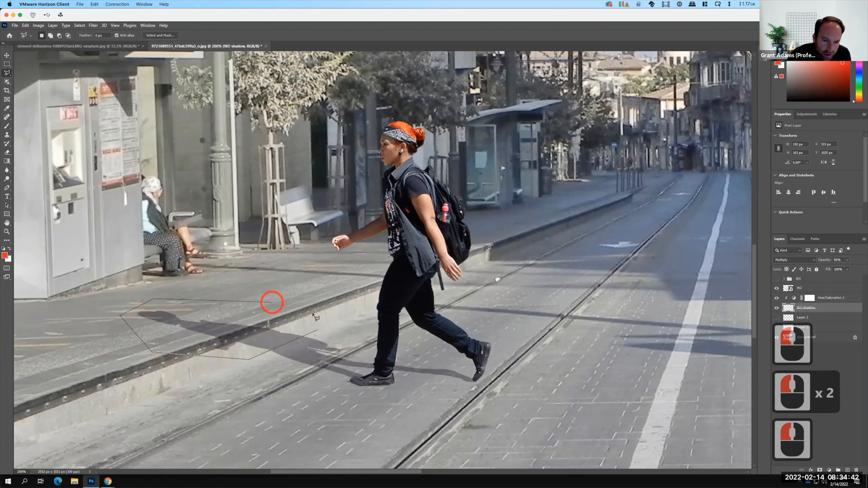
key("F15")
left_click(318, 330)
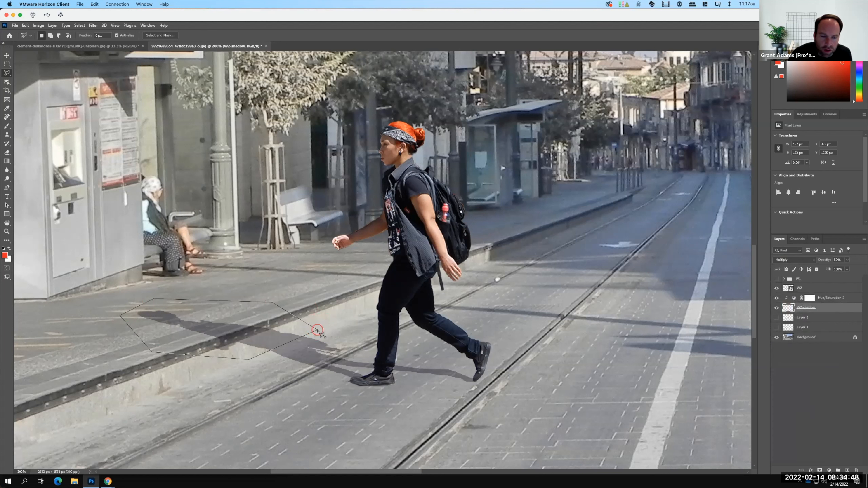
left_click(319, 330)
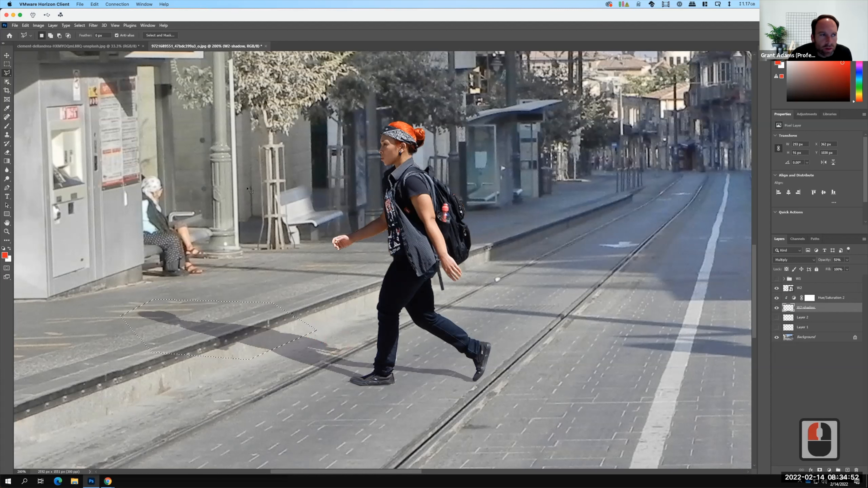
left_click(9, 56)
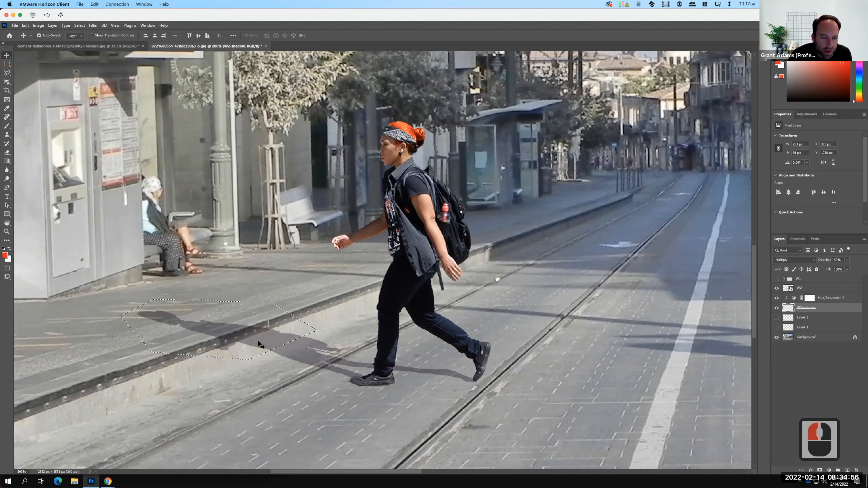
left_click_drag(258, 342, 252, 306)
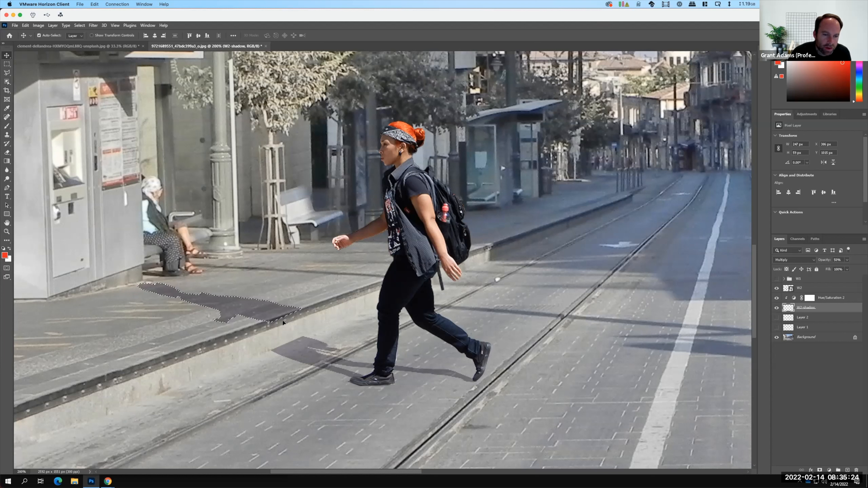
- Outline the curb-face gap between the two pieces of the walking woman's shadow with a closed Polygonal Lasso selection
left_click(7, 72)
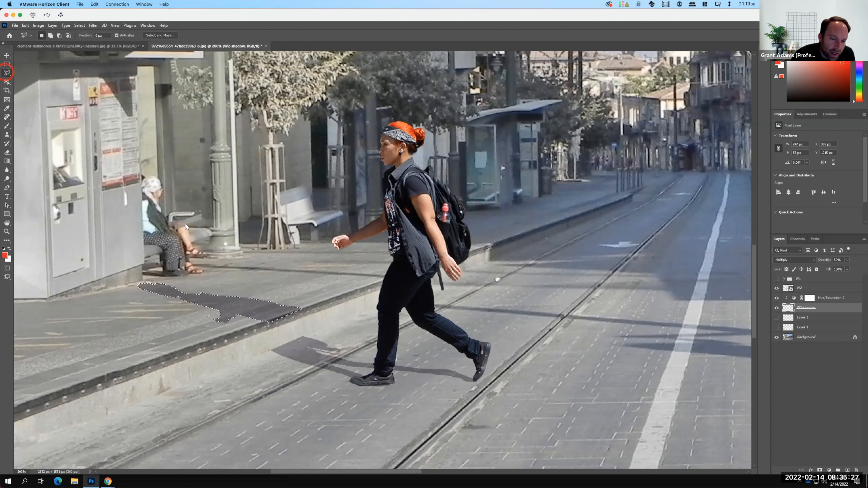
left_click(271, 350)
left_click(272, 330)
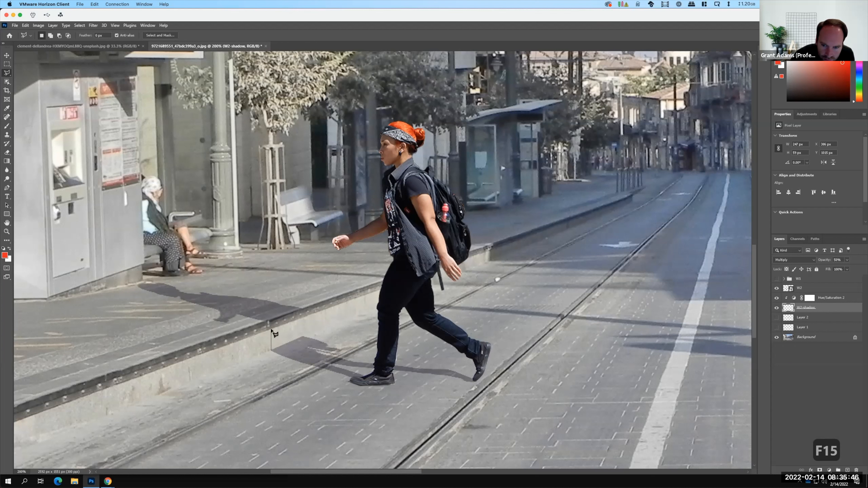
left_click(272, 327)
left_click(272, 328)
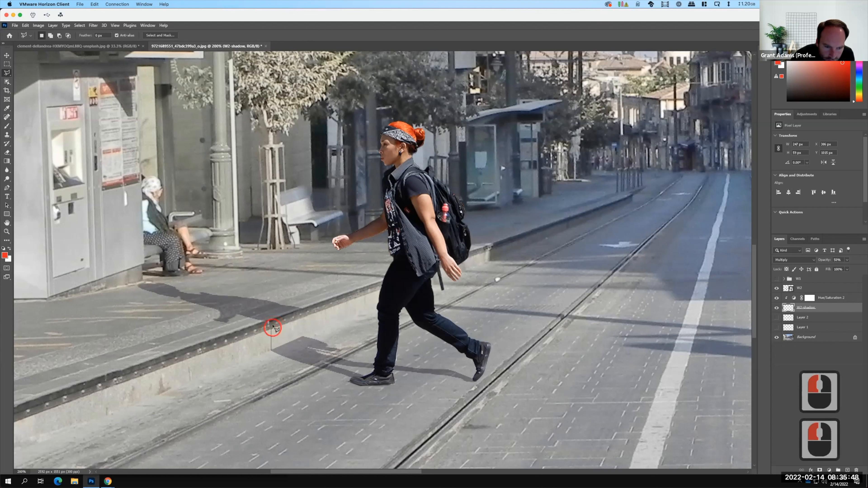
left_click(273, 324)
left_click(272, 322)
left_click(293, 313)
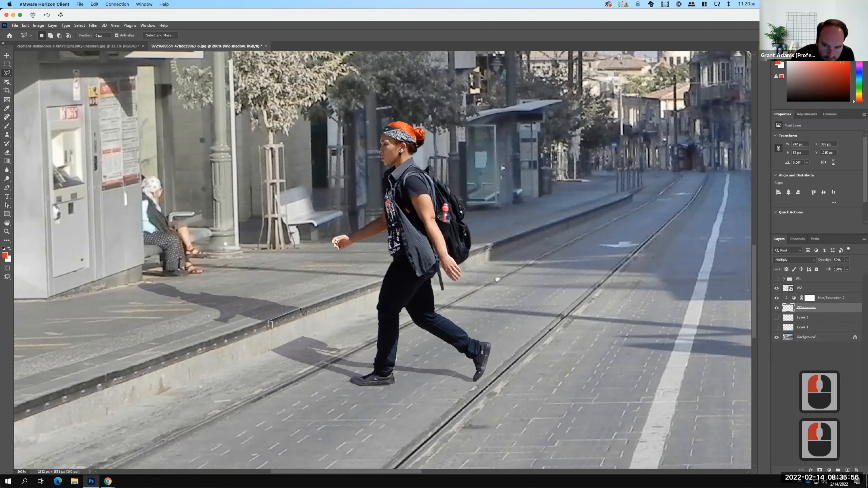
left_click(301, 309)
left_click(304, 309)
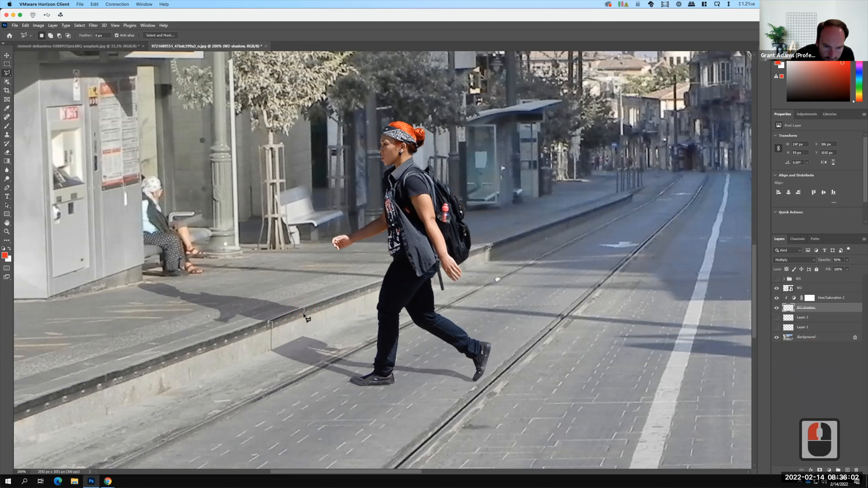
left_click(302, 315)
left_click(302, 325)
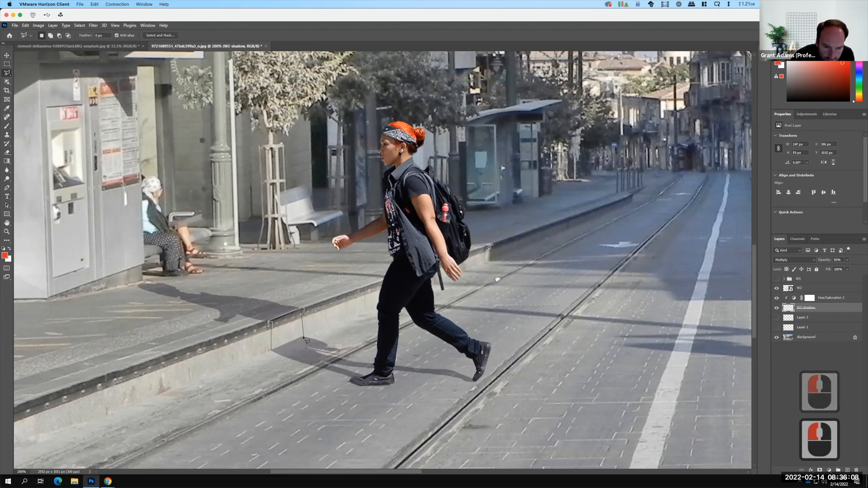
left_click(303, 336)
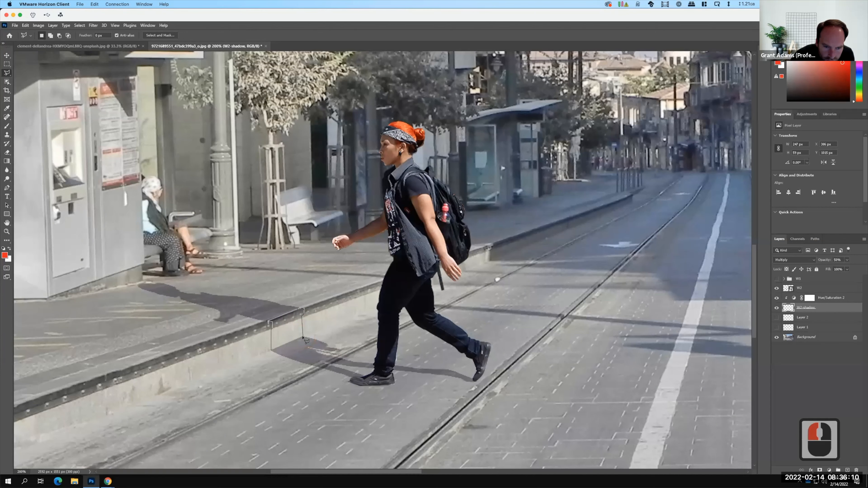
left_click(303, 337)
left_click(271, 350)
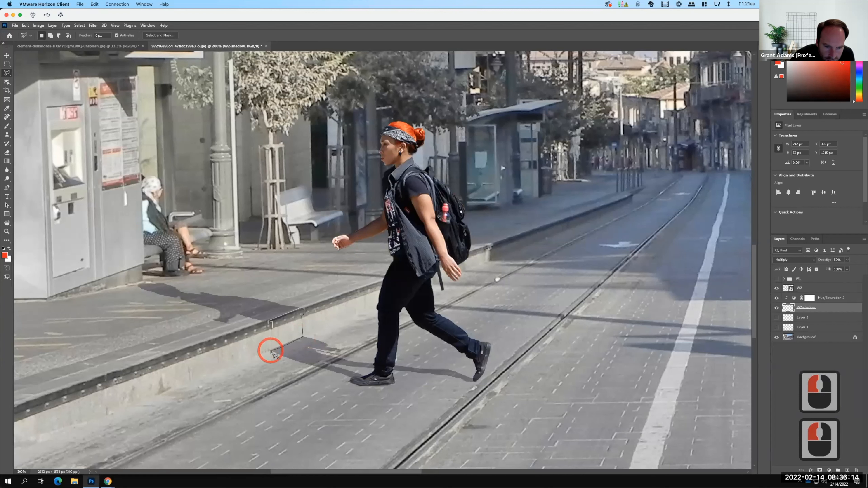
double_click(271, 350)
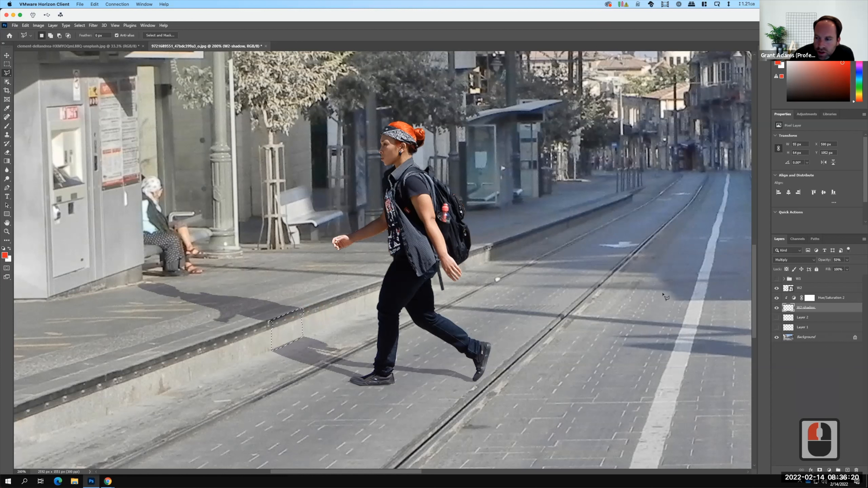
- Hide the Background, W2 and Hue/Saturation 2 layers and sample the shadow's grey as the foreground colour
left_click(776, 337)
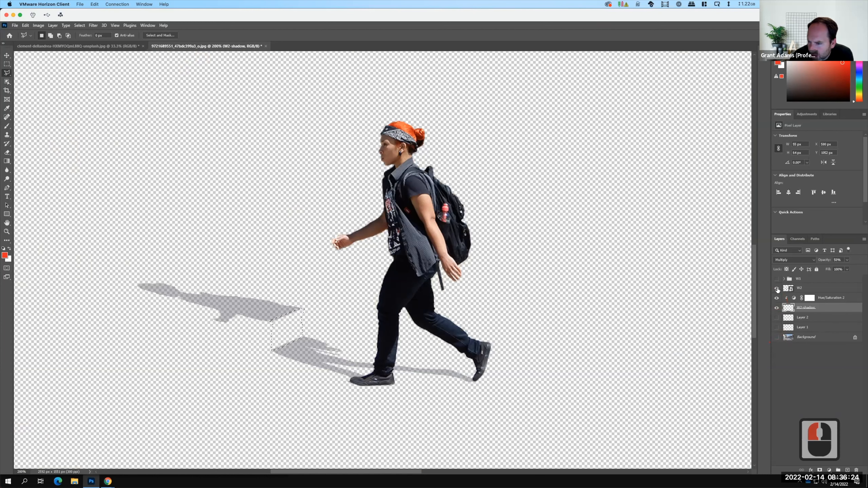
left_click(777, 289)
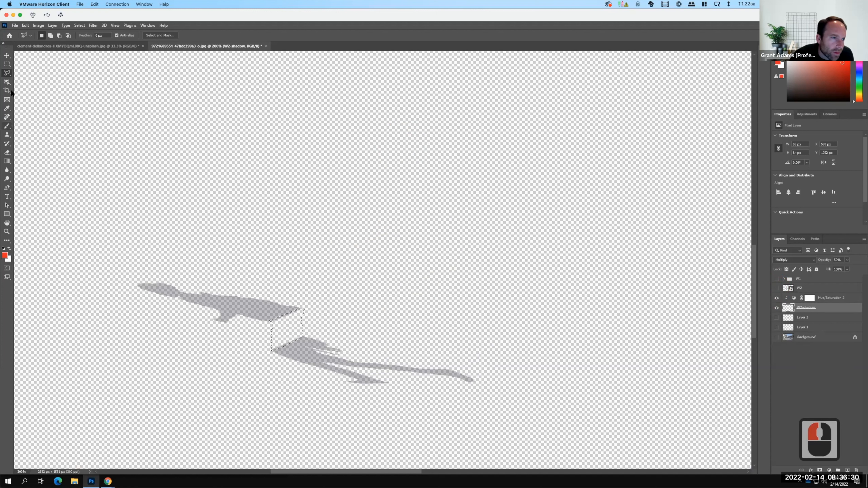
left_click(6, 108)
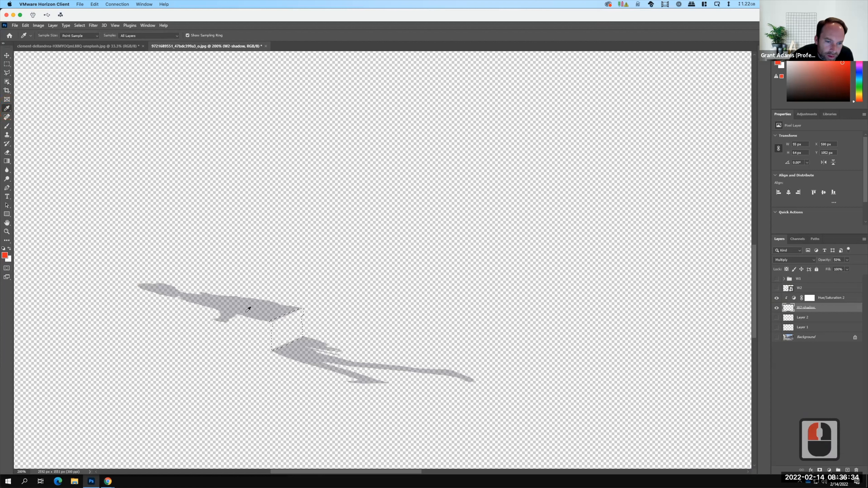
left_click(777, 300)
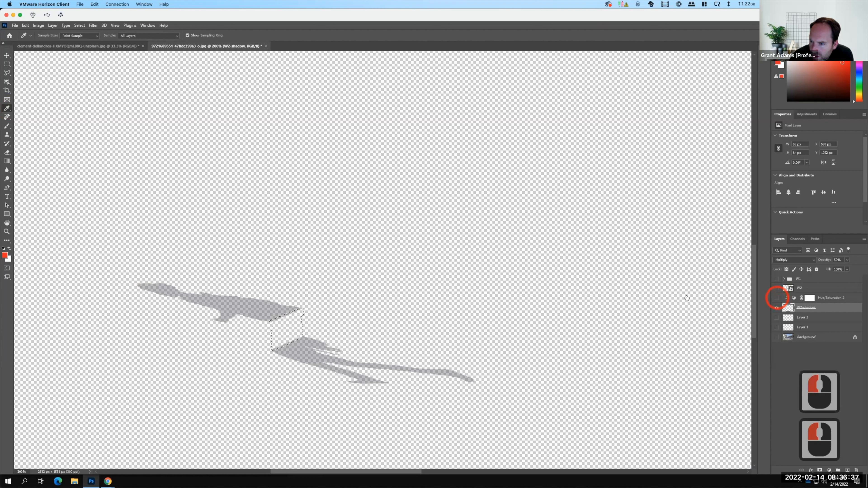
left_click(264, 305)
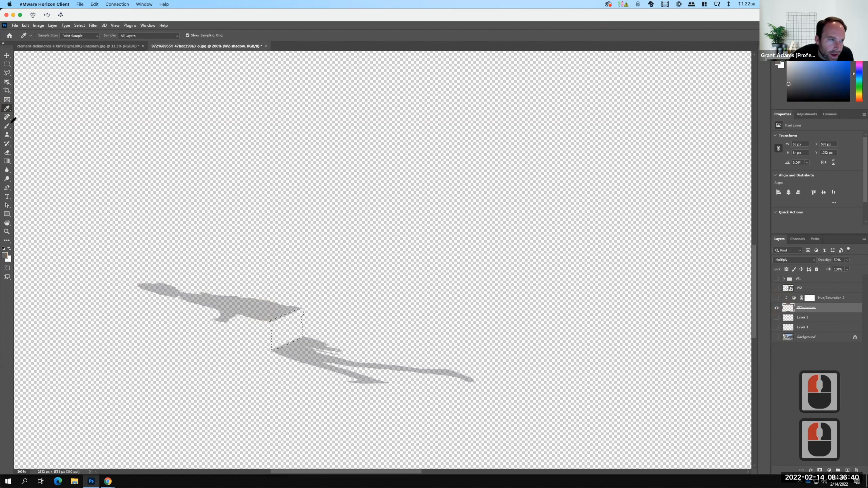
left_click(254, 305)
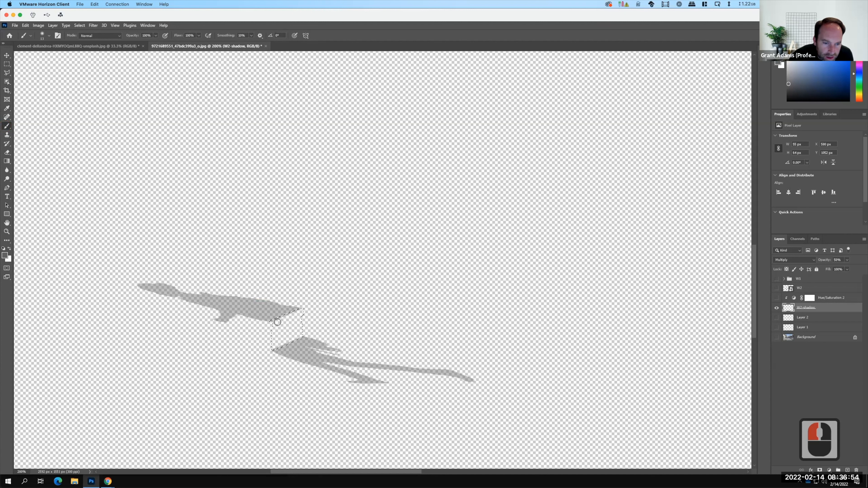
- Brush the sampled grey down one side of the selected curb gap on the W2-shadow layer and open the brush size and hardness settings
mouse_move(276, 319)
left_mouse_down()
mouse_move(280, 337)
mouse_move(276, 322)
left_mouse_up()
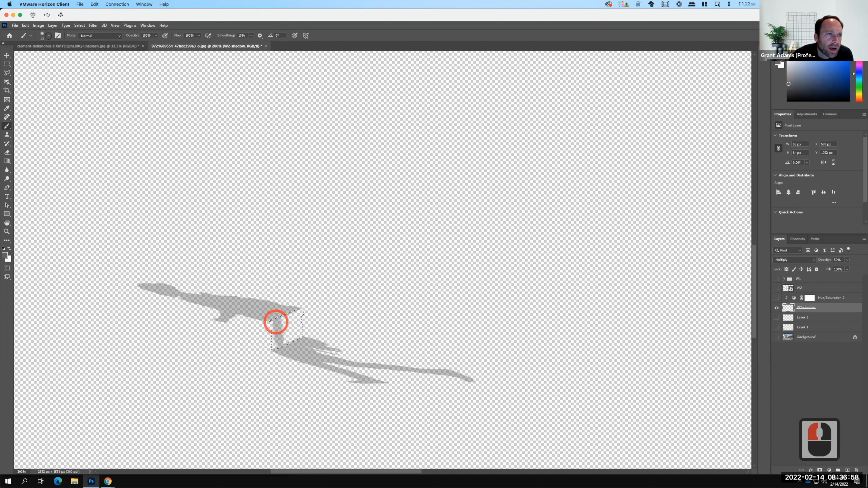
left_click(48, 37)
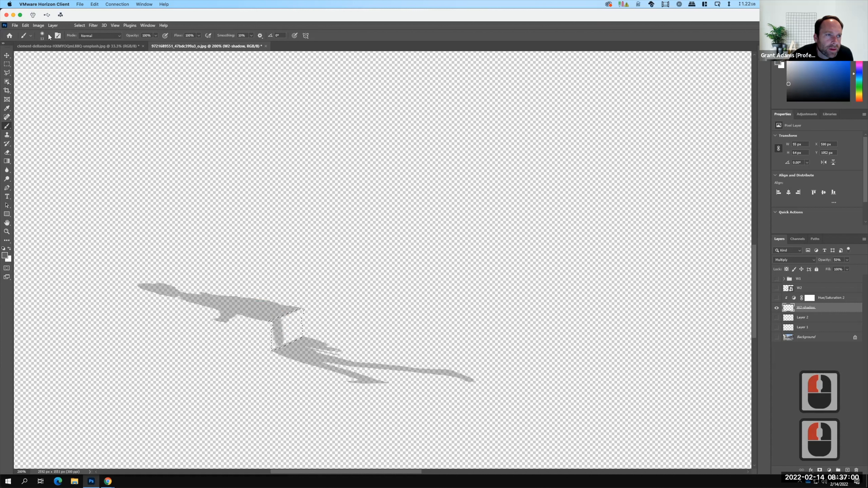
left_click(49, 37)
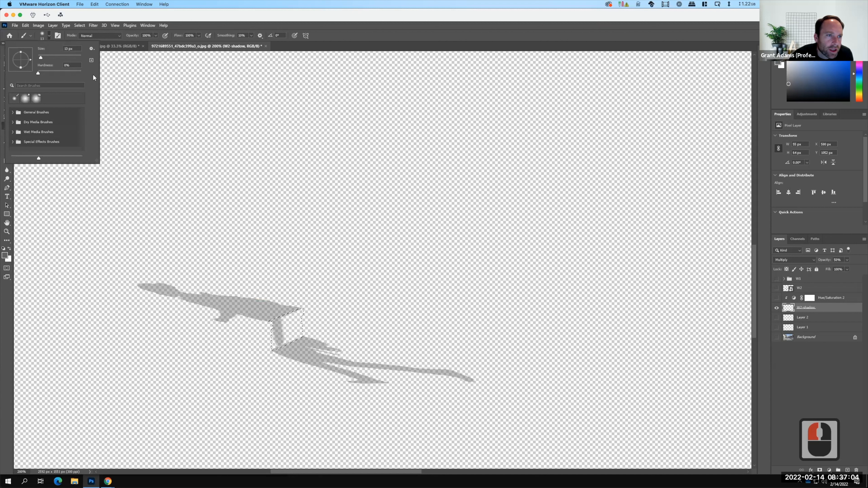
- Fill the selected gap at the curb on the W2-shadow layer using a 100% hardness brush, and clear the selection
left_click_drag(92, 76, 81, 74)
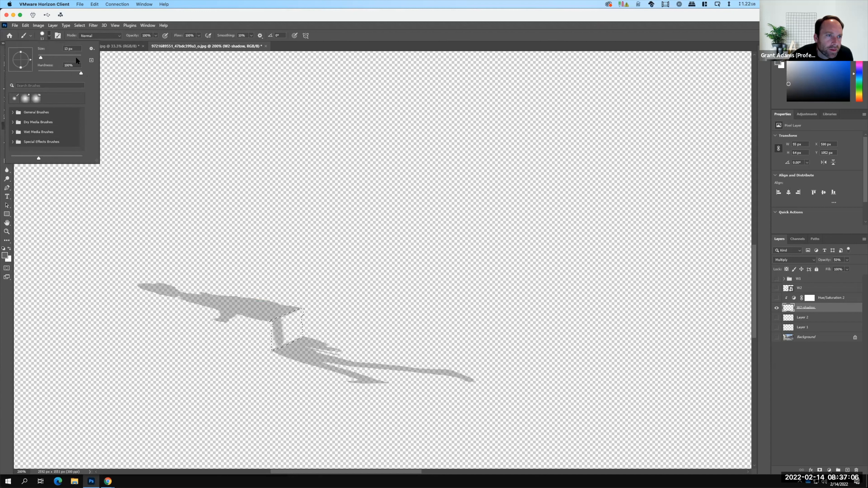
left_click(72, 65)
left_click(49, 35)
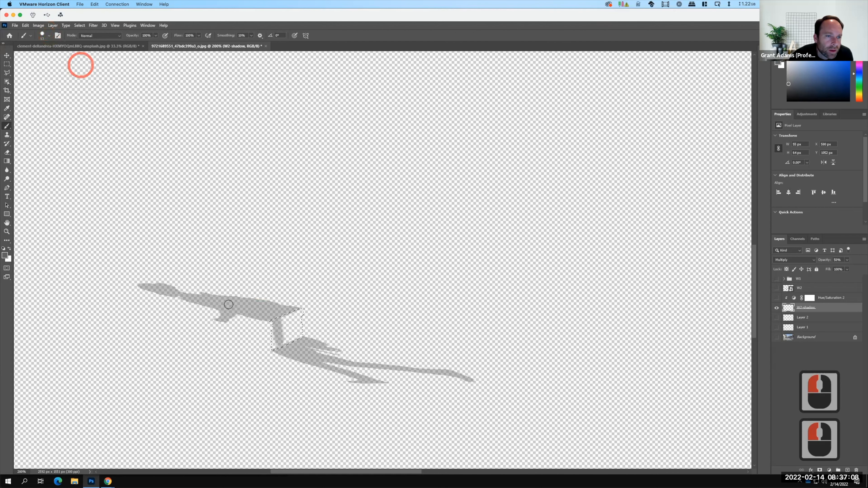
mouse_move(274, 323)
left_mouse_down()
mouse_move(275, 356)
mouse_move(308, 332)
mouse_move(301, 335)
mouse_move(301, 302)
mouse_move(293, 346)
left_mouse_up()
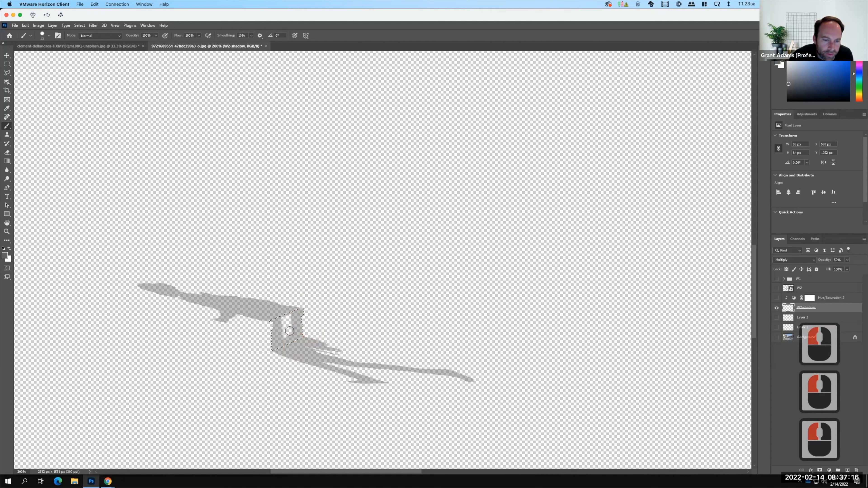
mouse_move(287, 309)
left_mouse_down()
mouse_move(286, 341)
mouse_move(282, 322)
mouse_move(283, 332)
left_mouse_up()
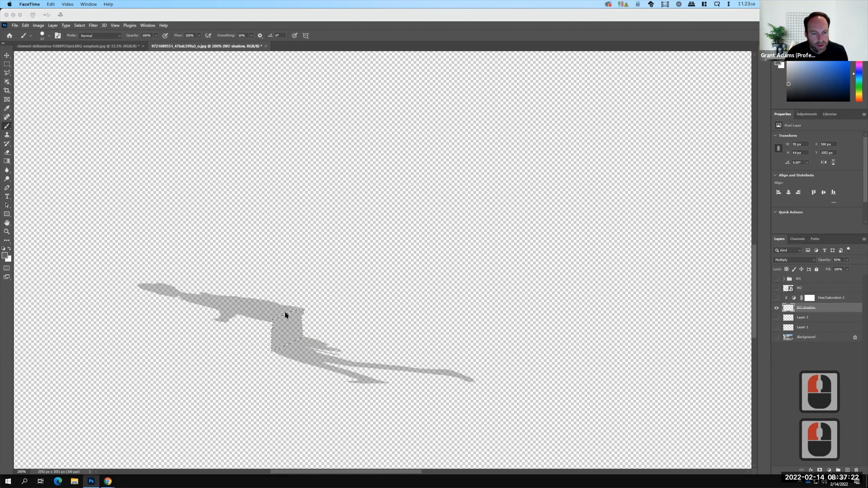
left_click(291, 346)
left_click(291, 310)
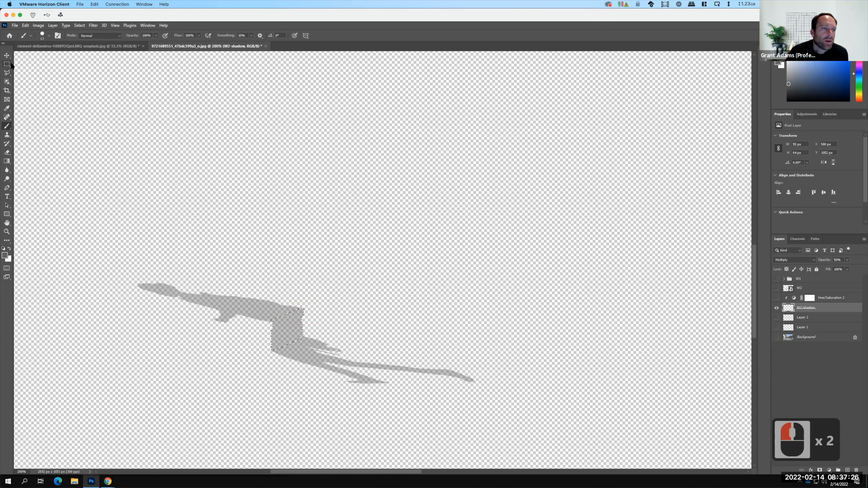
left_click(10, 64)
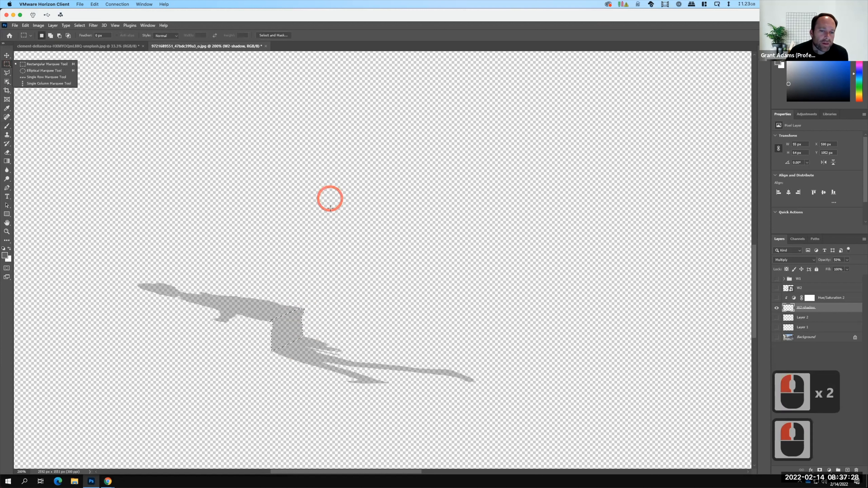
left_click(329, 210)
left_click(320, 316)
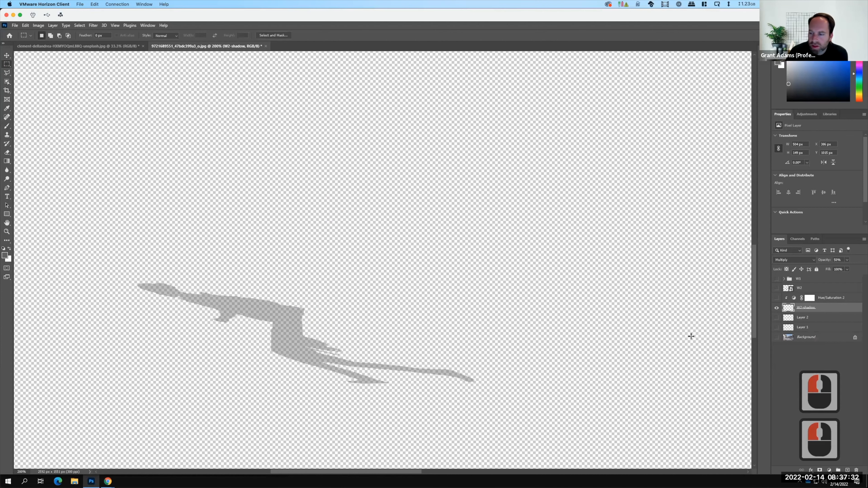
- Make the Background, W2 and Hue/Saturation 2 layers visible together with the shadow
left_click(776, 337)
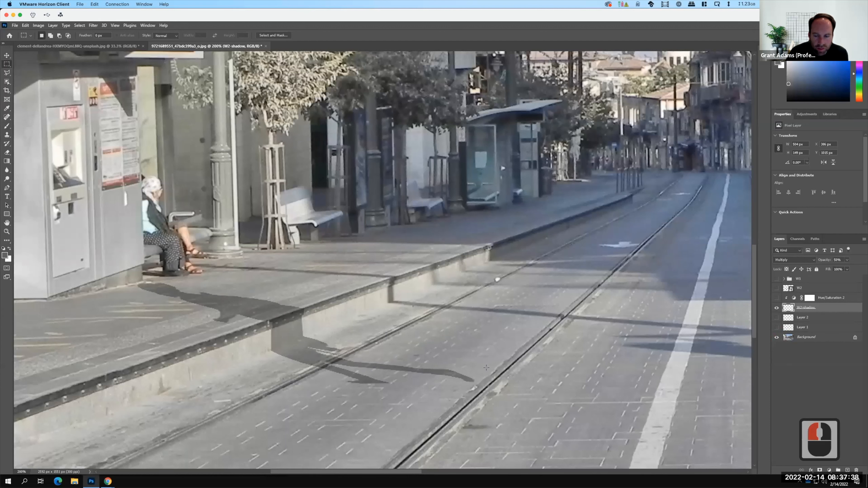
key("F15")
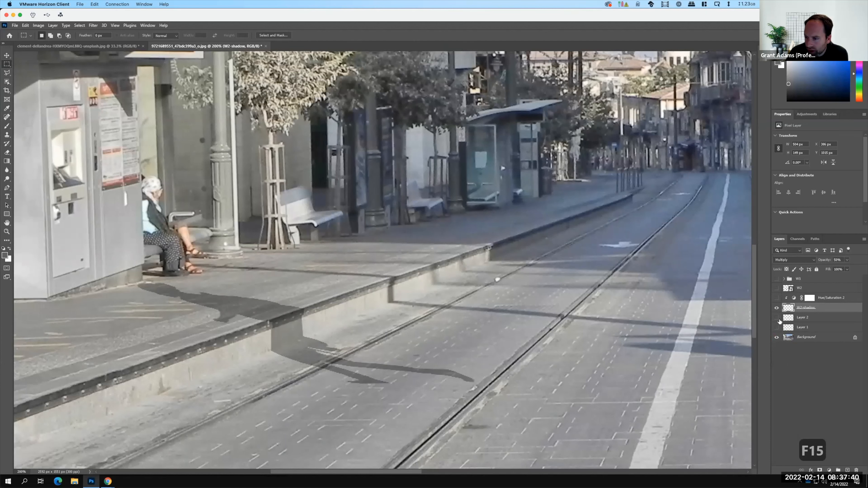
left_click(776, 287)
left_click(776, 297)
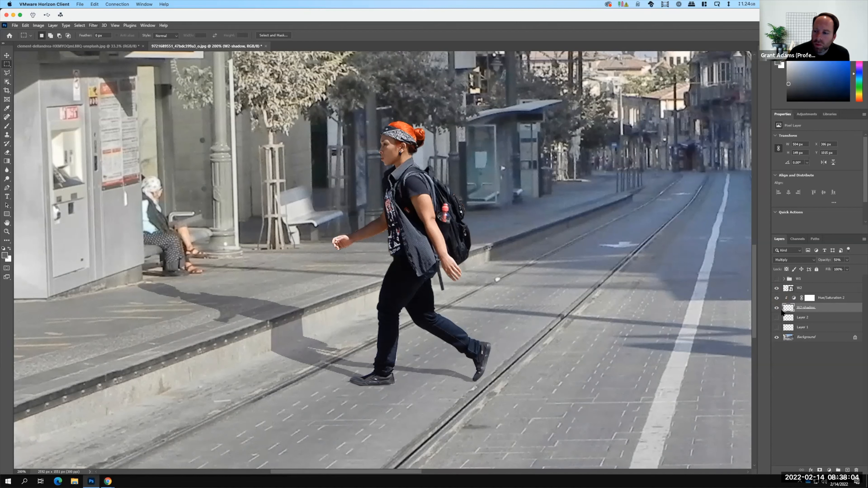
- Apply a Gaussian Blur with a radius of 1.0 pixels to the W2-shadow layer
left_click(93, 25)
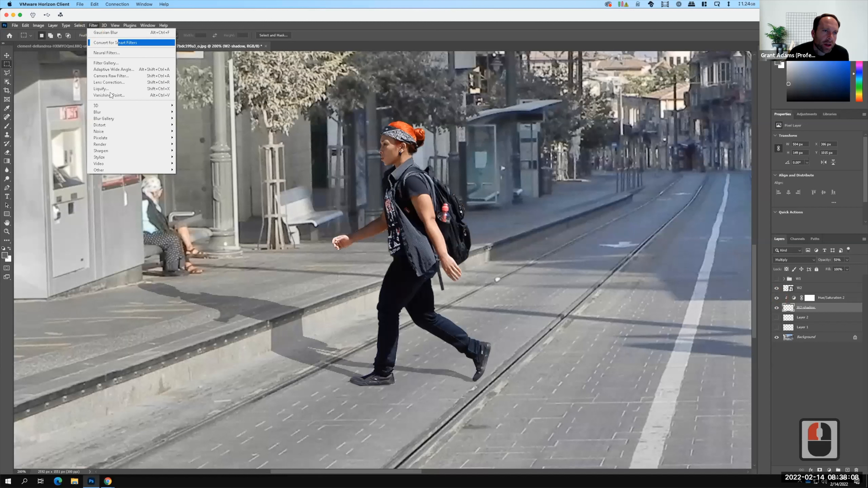
mouse_move(104, 116)
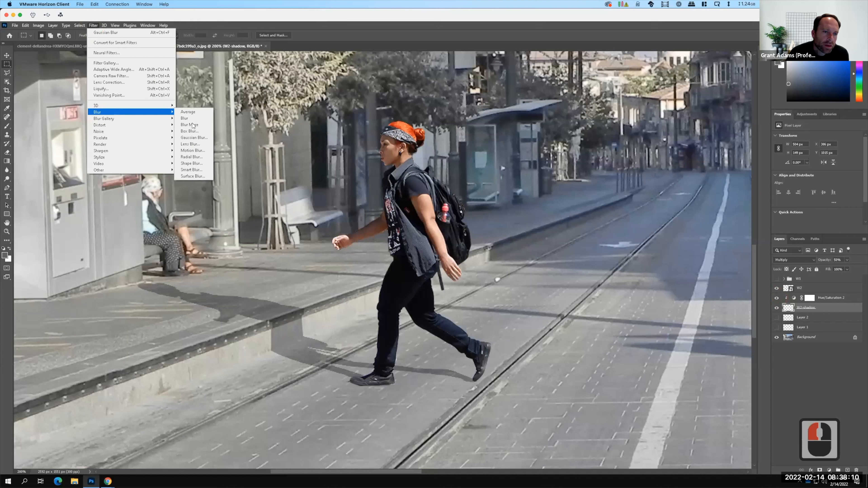
left_click(195, 139)
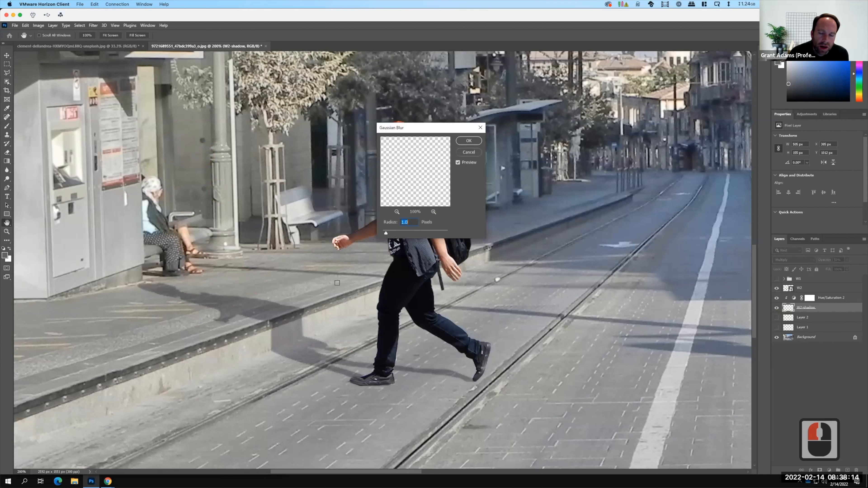
left_click(468, 141)
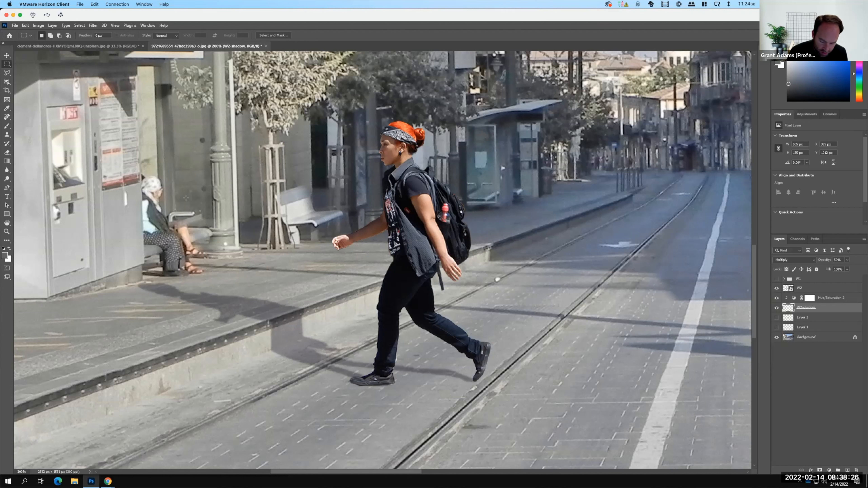
- Show the W1 group so both women appear in the full street composition
left_click(185, 198)
key("ctrl+0")
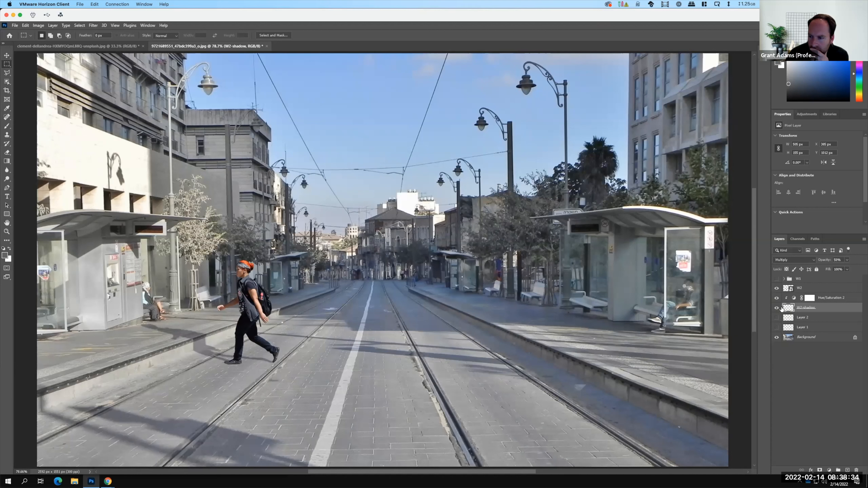
left_click(776, 280)
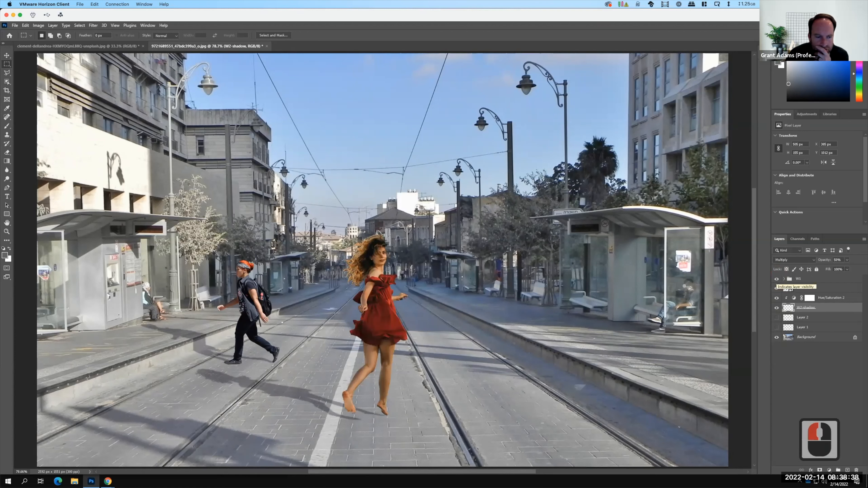
key("F15")
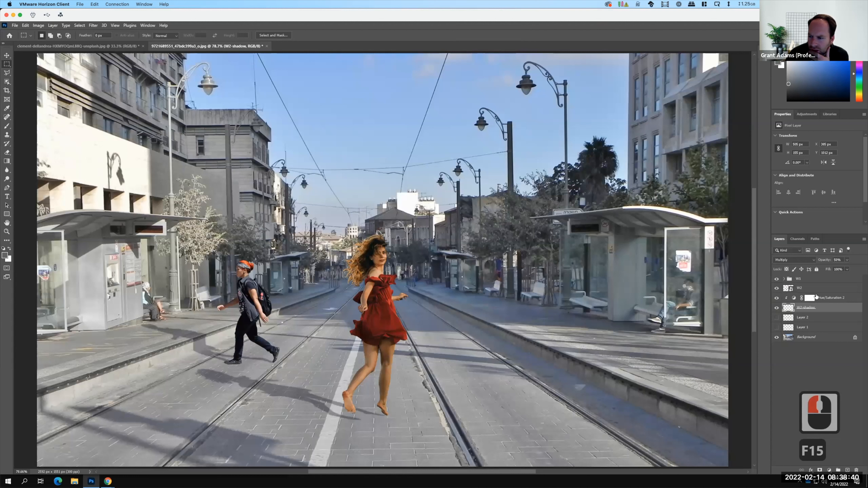
- Set the hue of the Hue/Saturation 2 adjustment layer to +25
left_click(831, 297)
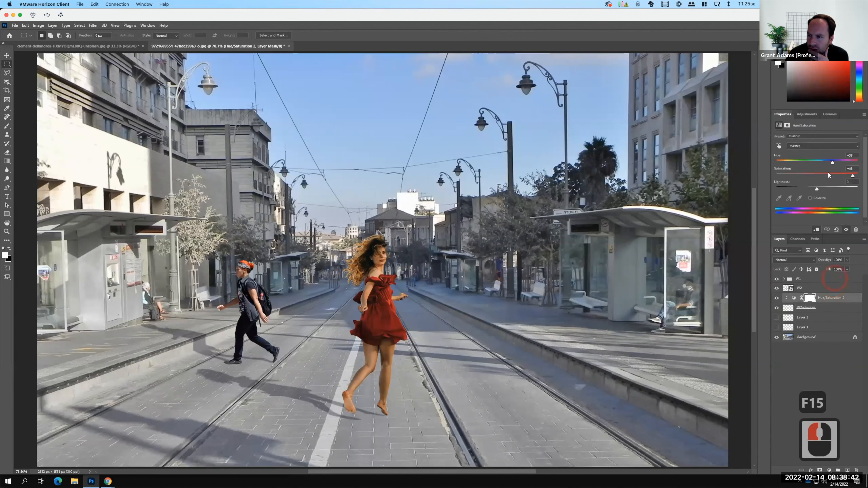
left_click_drag(832, 164, 829, 164)
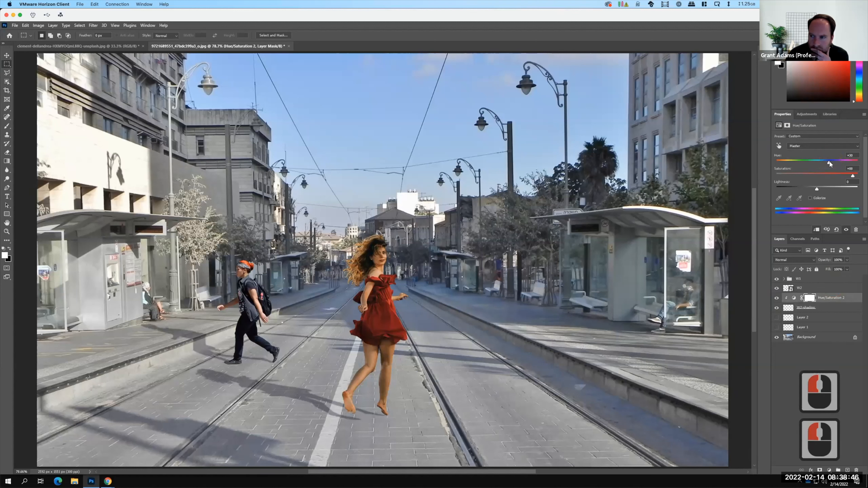
left_click(828, 164)
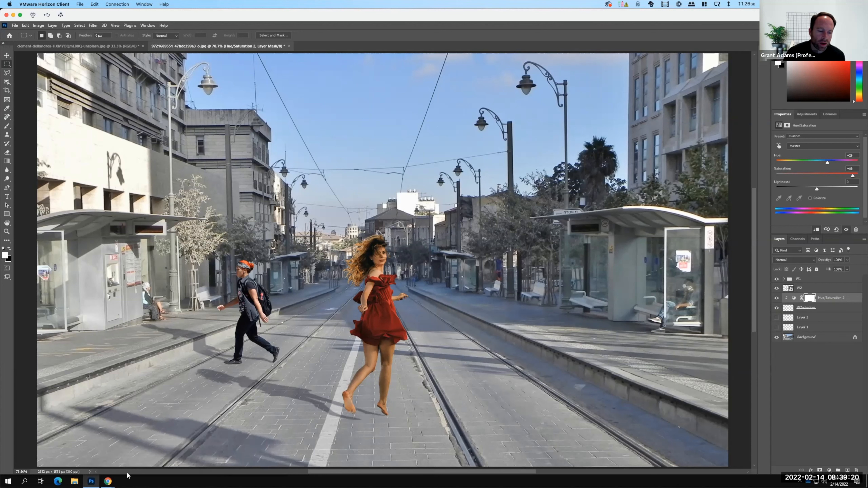
- Switch to Chrome, bring up the Exercise 108 assignment page and widen the browser window
left_click(107, 481)
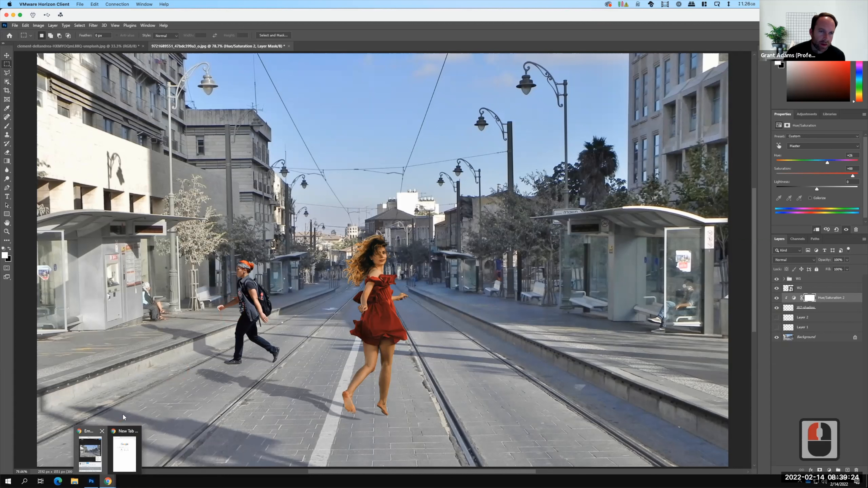
left_click(97, 441)
left_click(30, 39)
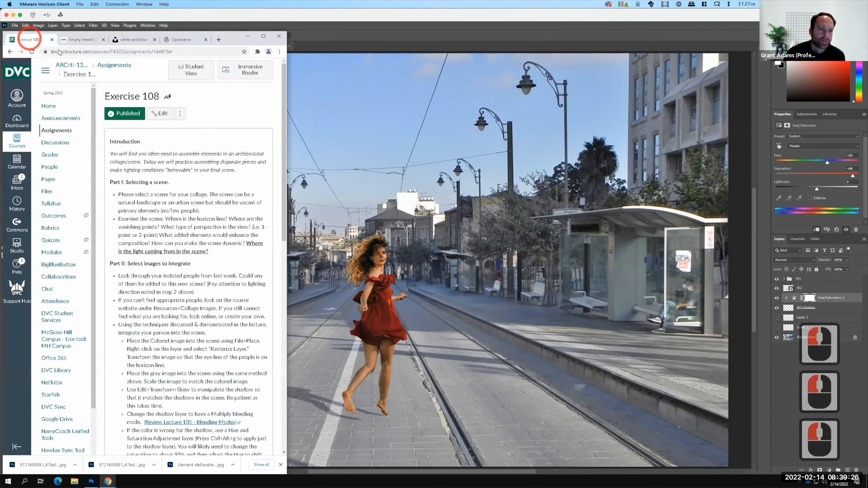
left_click_drag(288, 141, 409, 143)
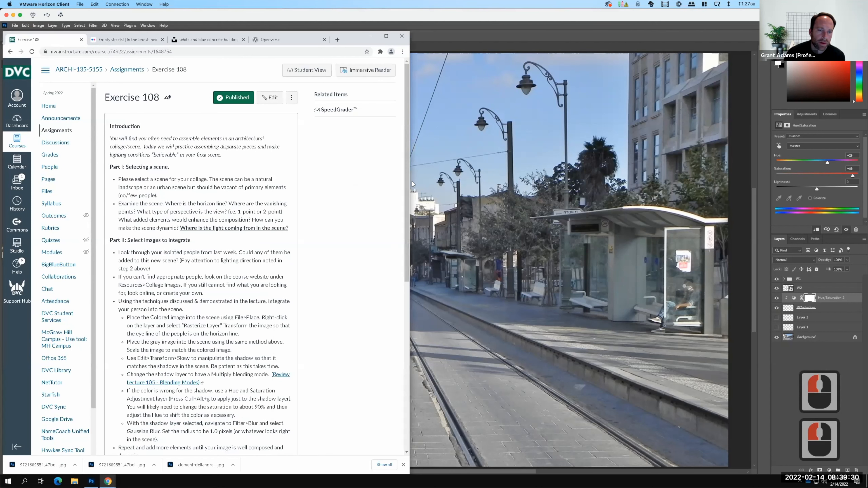
left_click(435, 195)
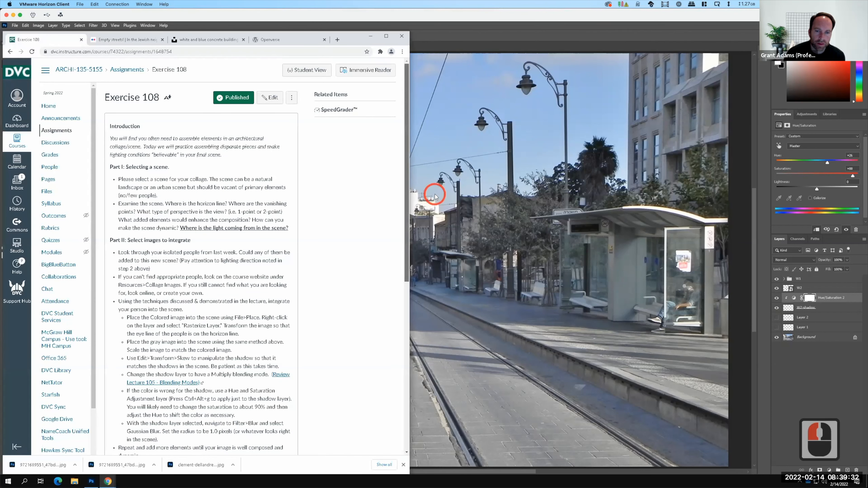
left_click(409, 197)
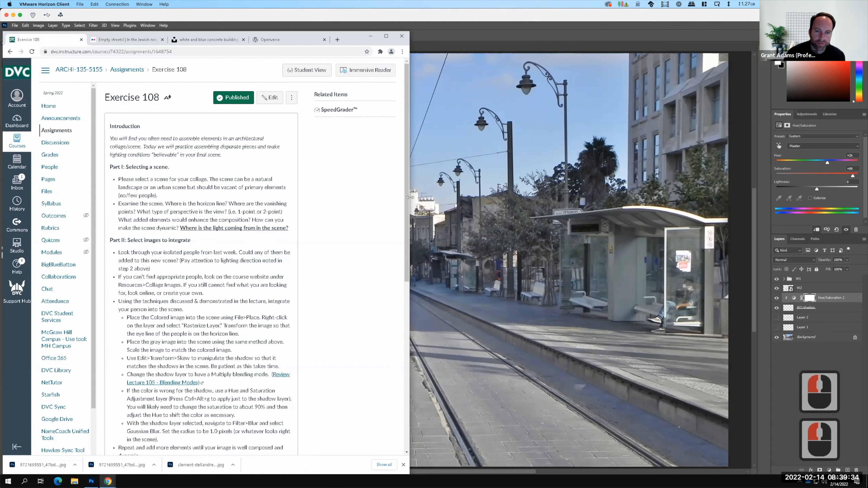
left_click_drag(410, 197, 558, 194)
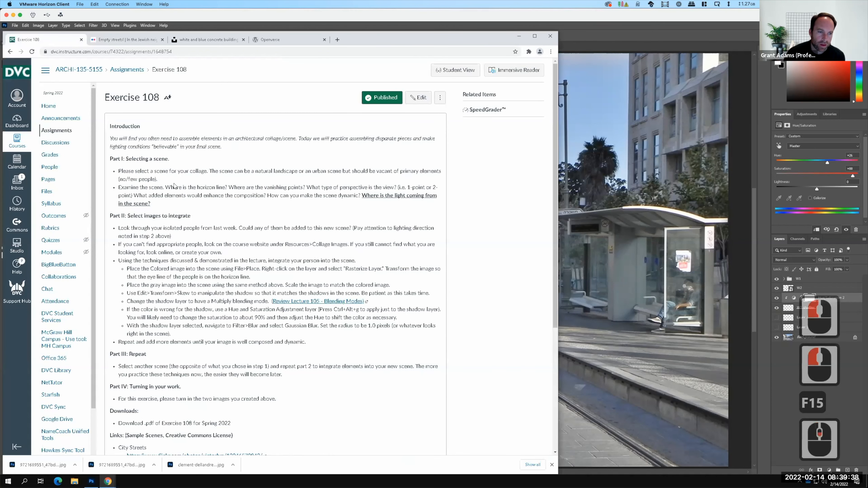
- Open the first sample link under Landscapes on the Exercise 108 page in a new tab and view the photo
scroll(177, 210, "down", 1)
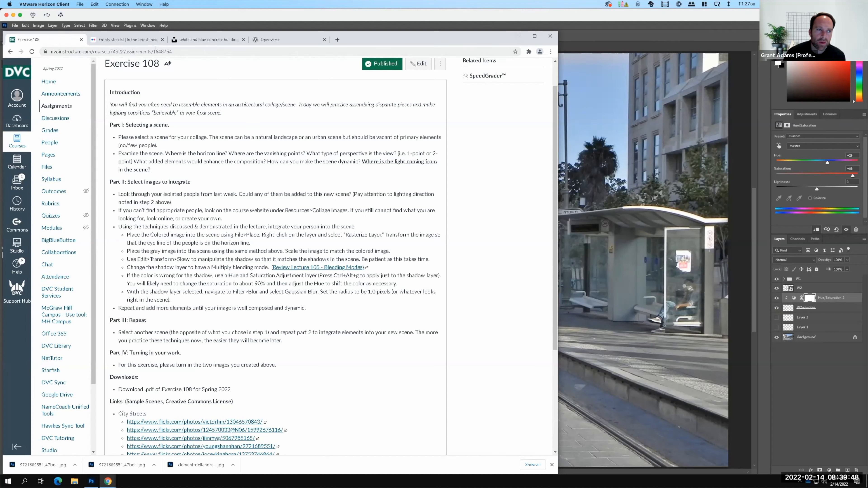
scroll(277, 256, "down", 5)
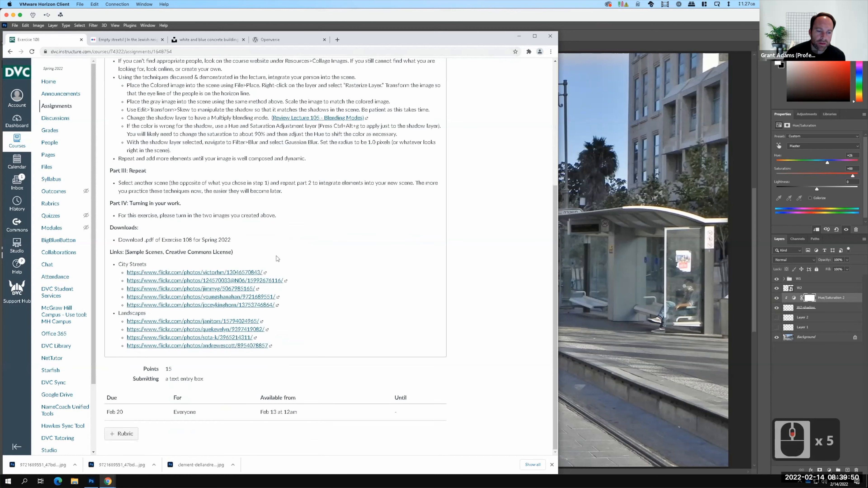
right_click(155, 323)
left_click(184, 327)
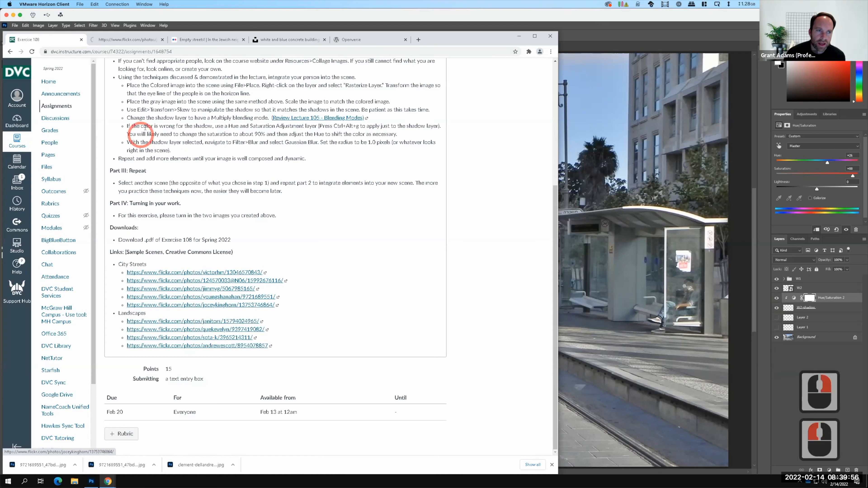
left_click(139, 40)
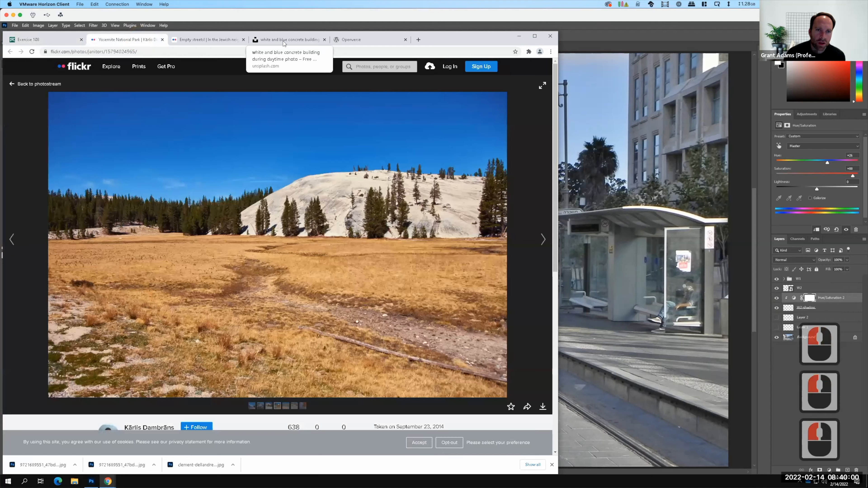
- Return to the Unsplash results, closing the open street photo, and search for "grassy meadow"
left_click(282, 43)
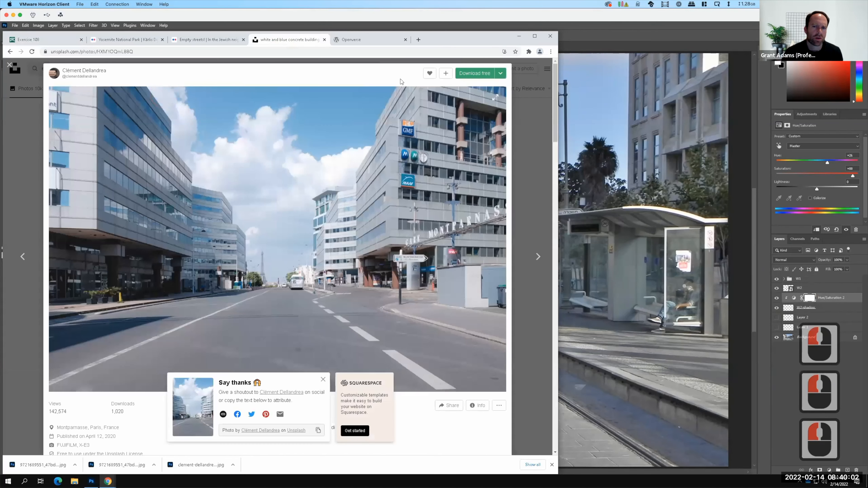
left_click(525, 130)
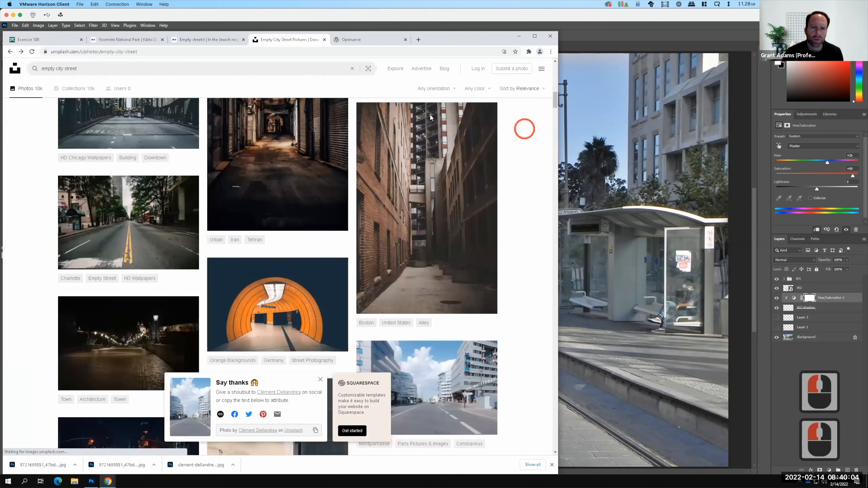
left_click(189, 71)
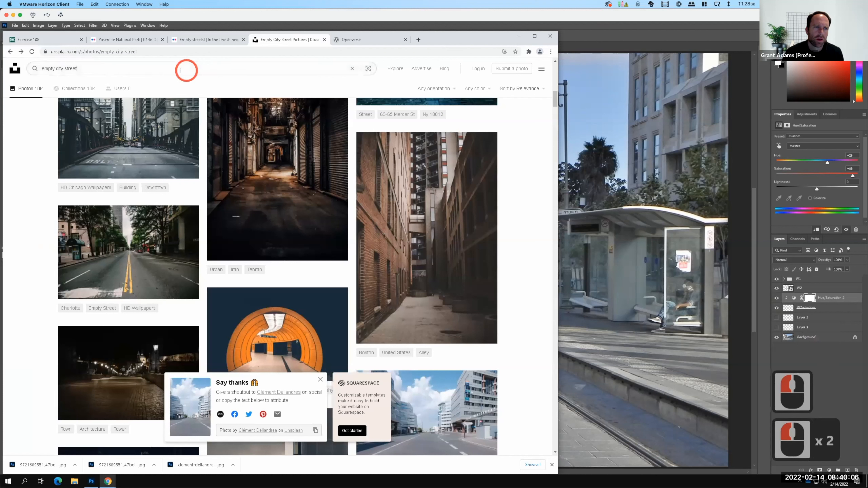
left_click_drag(80, 70, 10, 70)
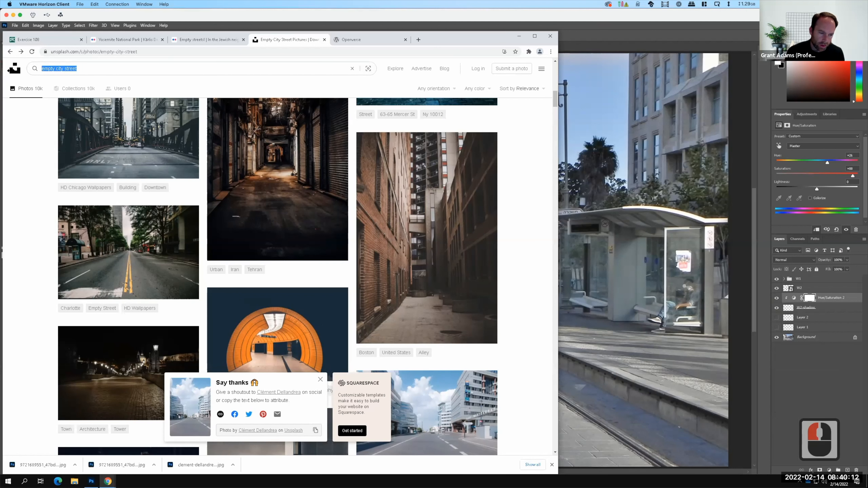
type("grassy m")
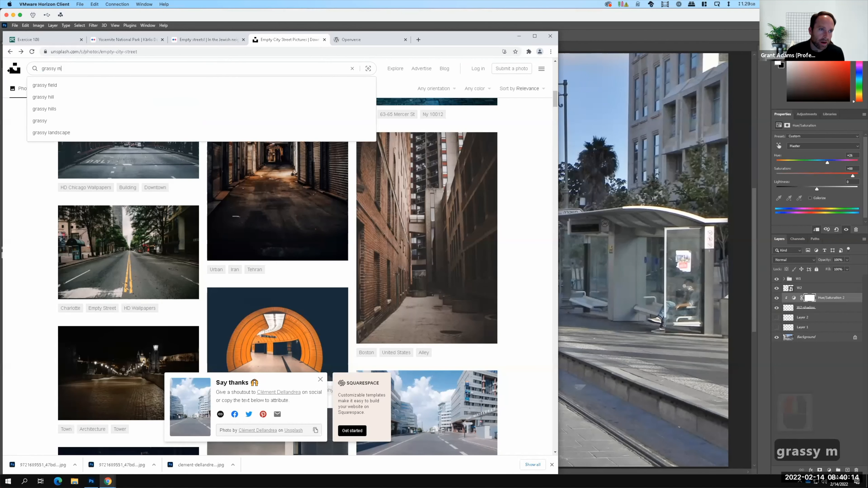
type("eadow")
key("Return")
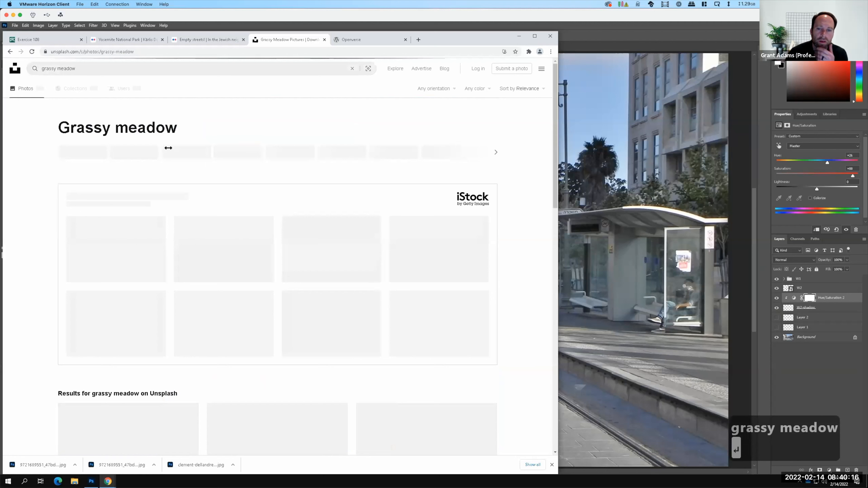
- Look through the grassy meadow results, view the Castro Valley barn photo at larger size and close it
scroll(190, 185, "down", 3)
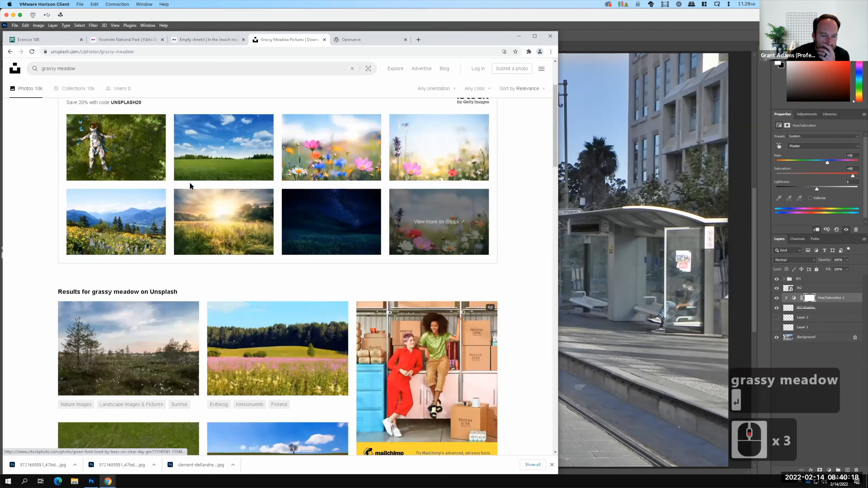
scroll(190, 183, "down", 4)
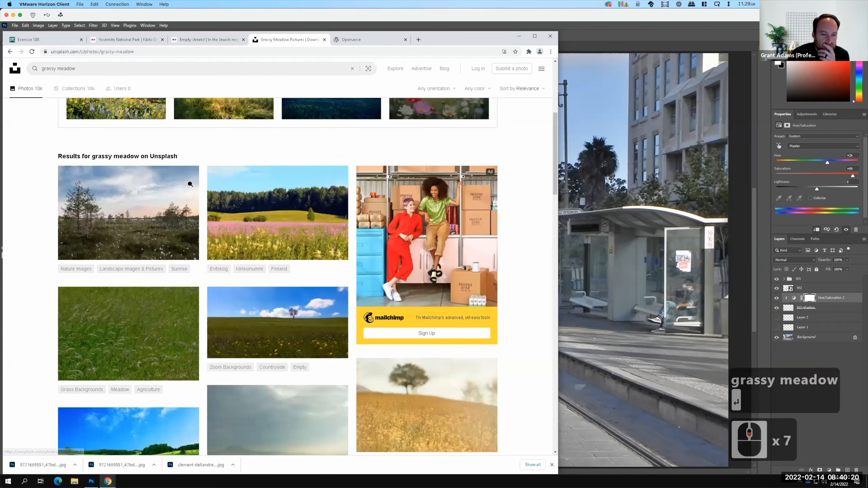
scroll(190, 184, "down", 4)
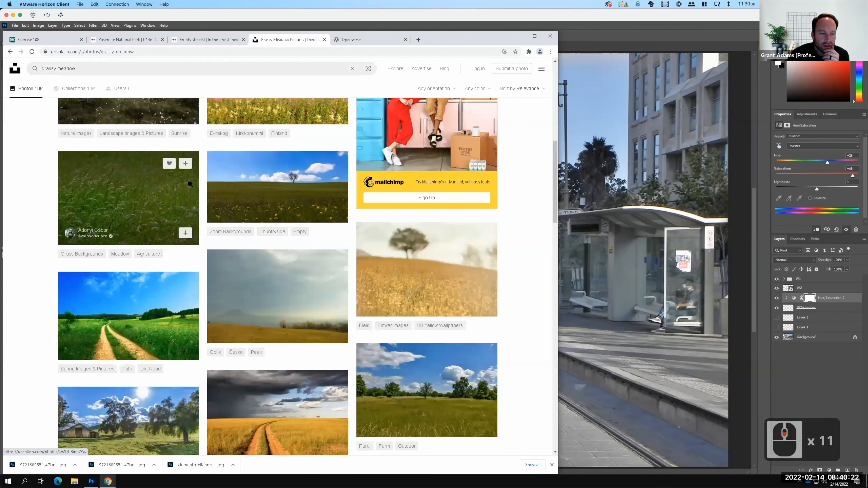
scroll(191, 184, "down", 3)
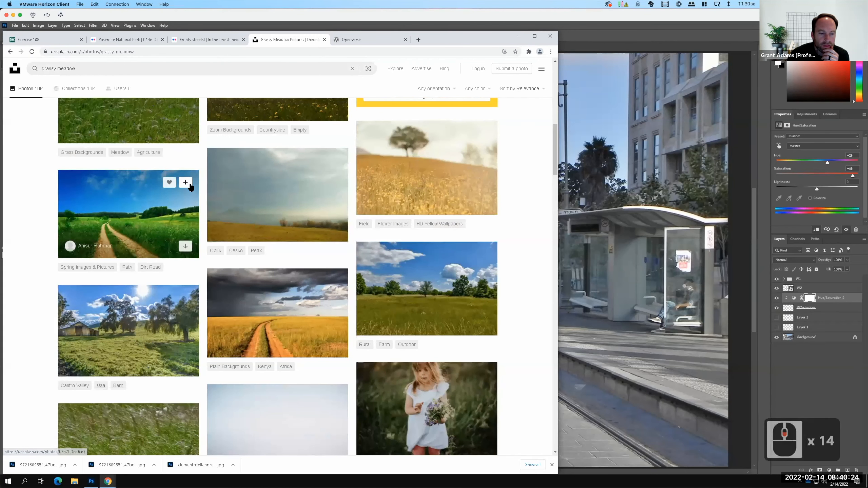
scroll(189, 186, "down", 1)
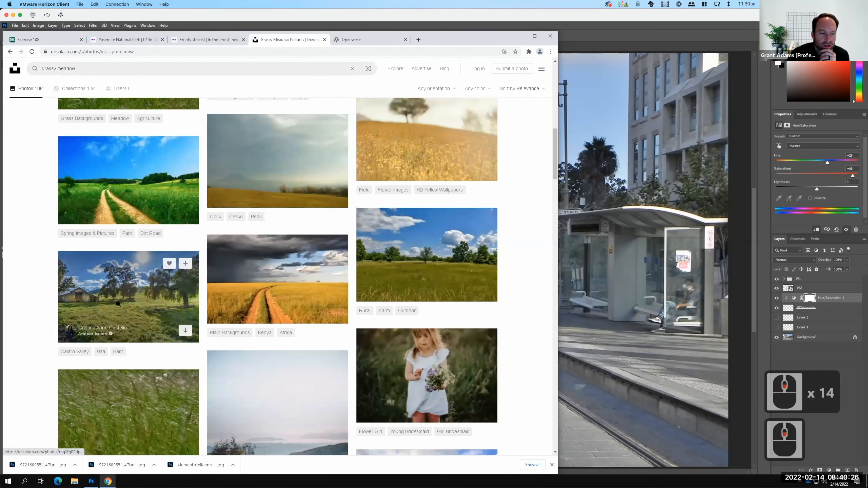
left_click(140, 306)
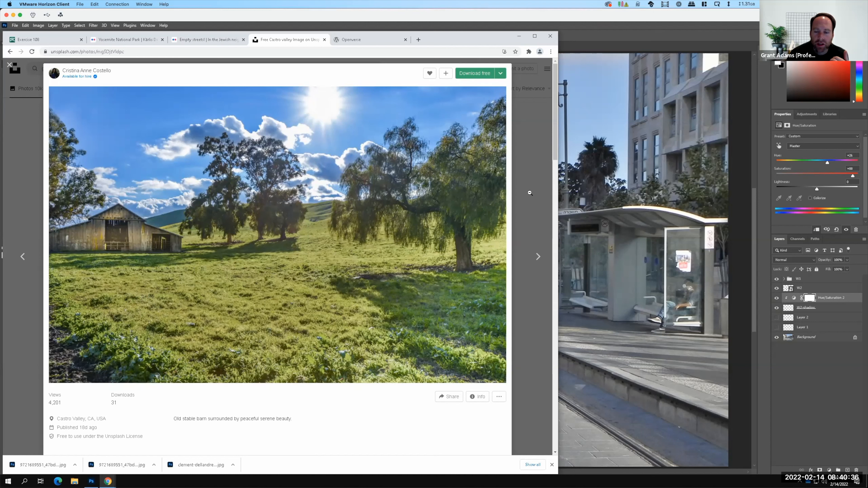
key("F15")
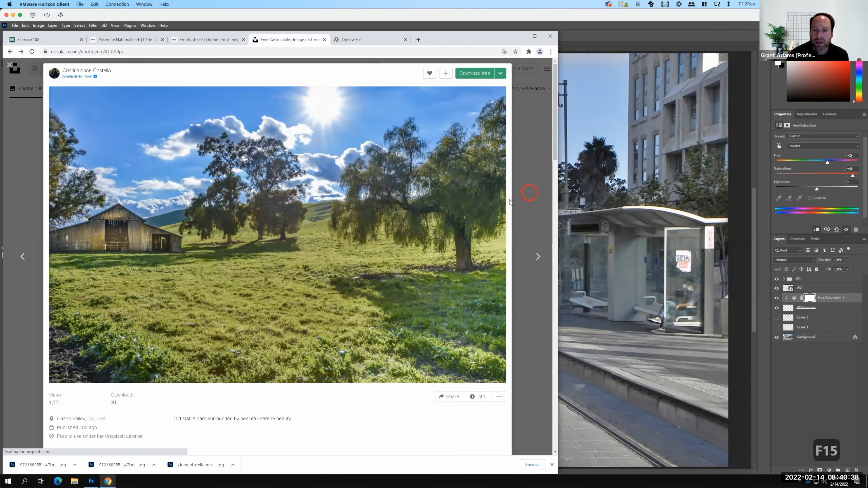
left_click(530, 192)
- View the two portrait photos of a person in a field, first the red jacket, then the blue shirt, closing each
scroll(351, 259, "down", 4)
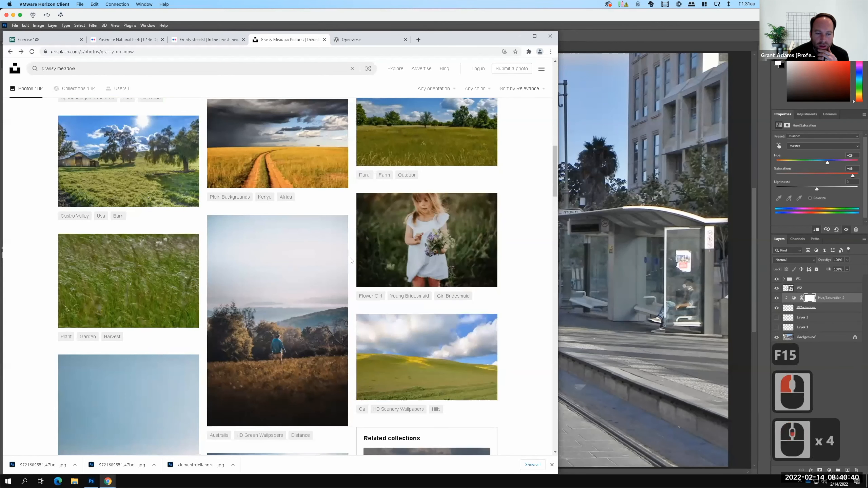
scroll(351, 260, "down", 4)
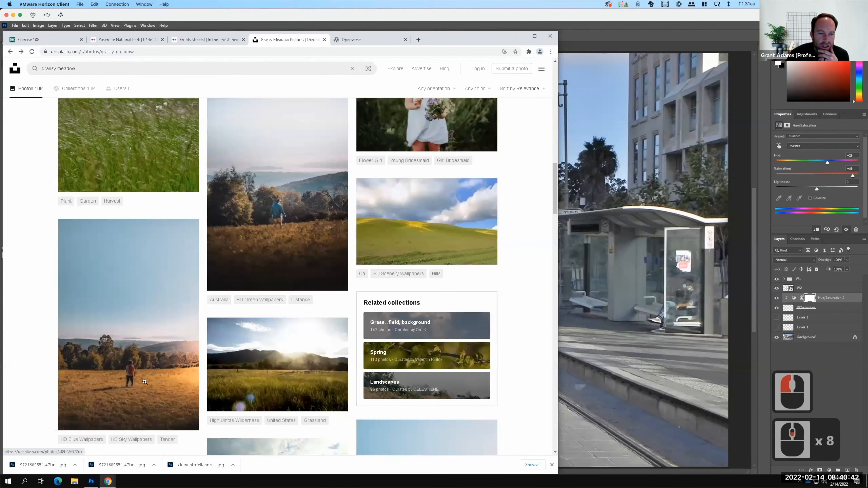
left_click(129, 375)
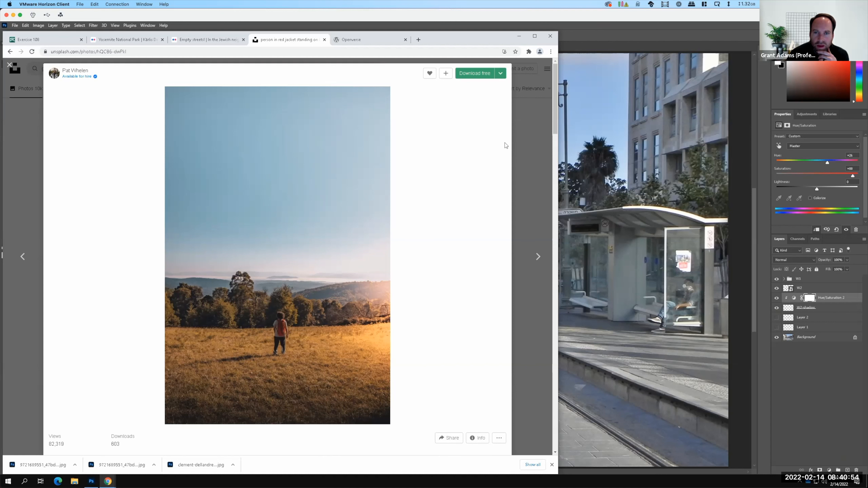
left_click(522, 179)
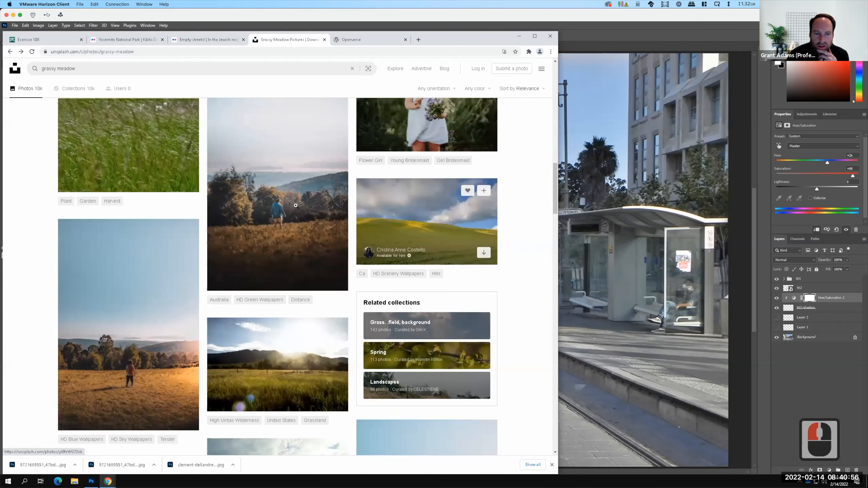
left_click(296, 205)
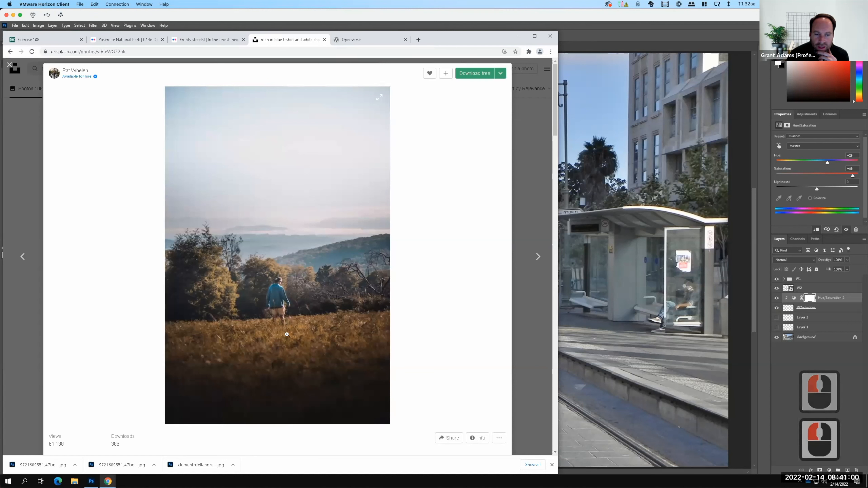
left_click(530, 184)
- Examine the further grassy meadow results for a suitable open landscape background
scroll(269, 231, "down", 4)
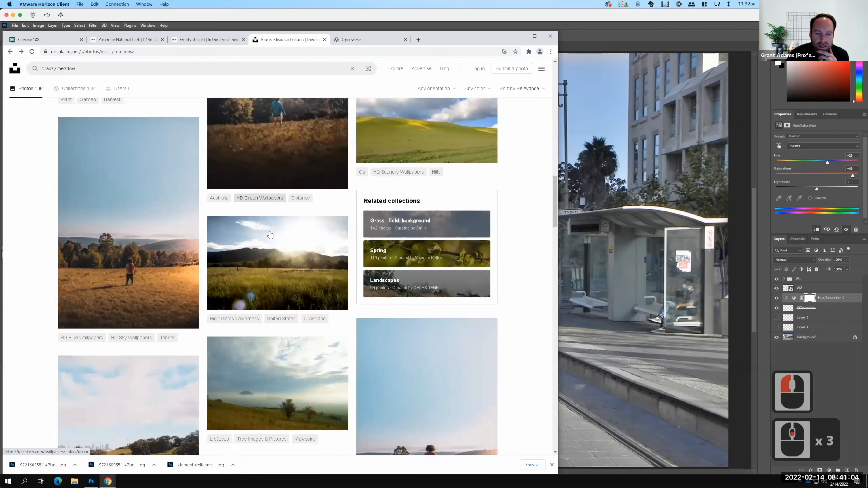
scroll(269, 232, "down", 5)
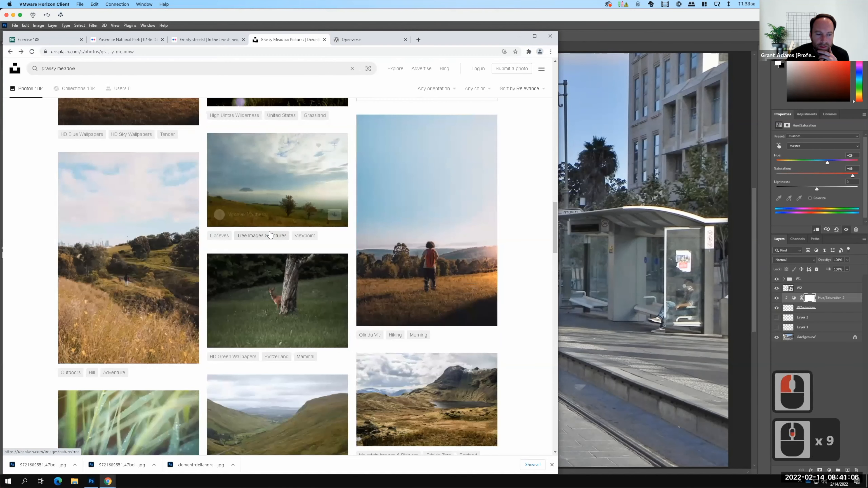
scroll(269, 232, "down", 8)
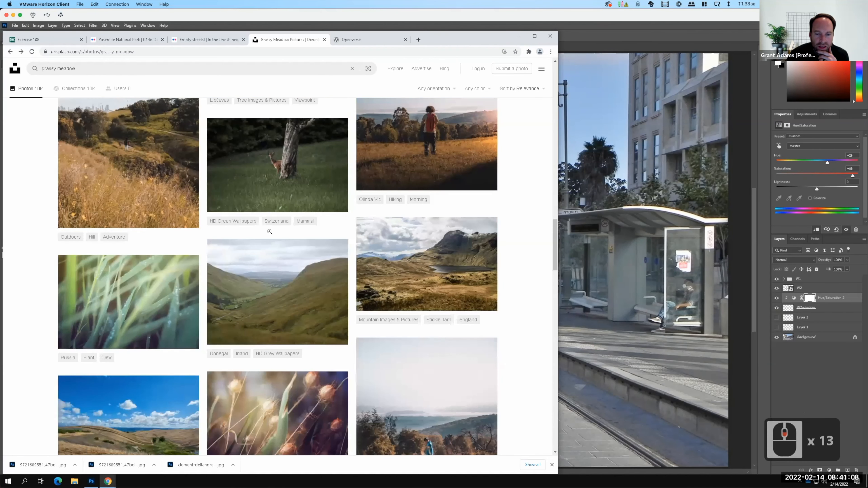
scroll(334, 236, "down", 2)
scroll(393, 257, "down", 3)
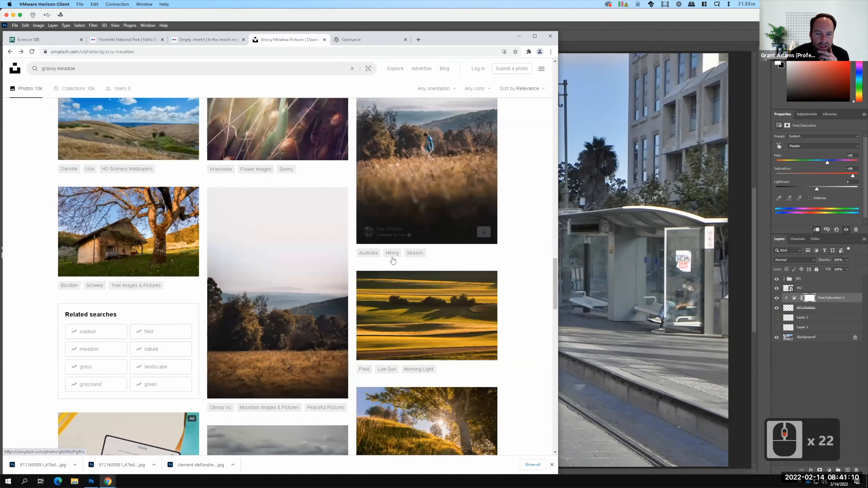
scroll(393, 257, "down", 7)
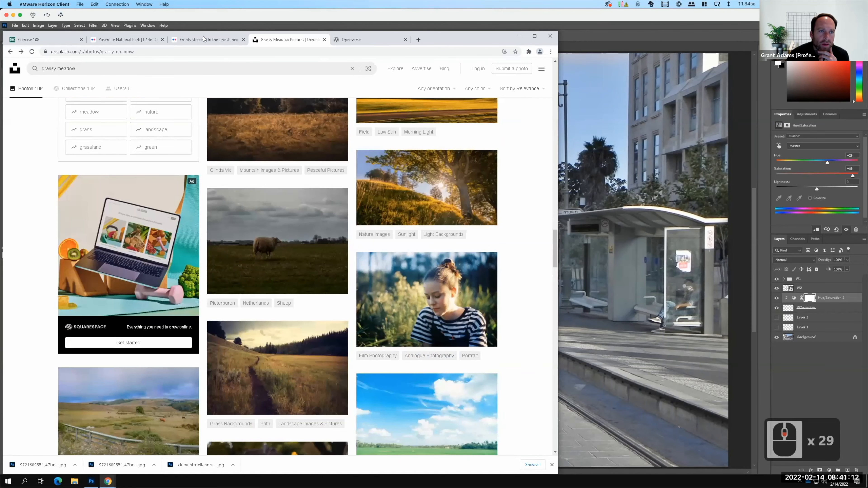
- Open the last sample link under Landscapes on the Exercise 108 page in a new tab and view the Yosemite Meadows photo
left_click(135, 40)
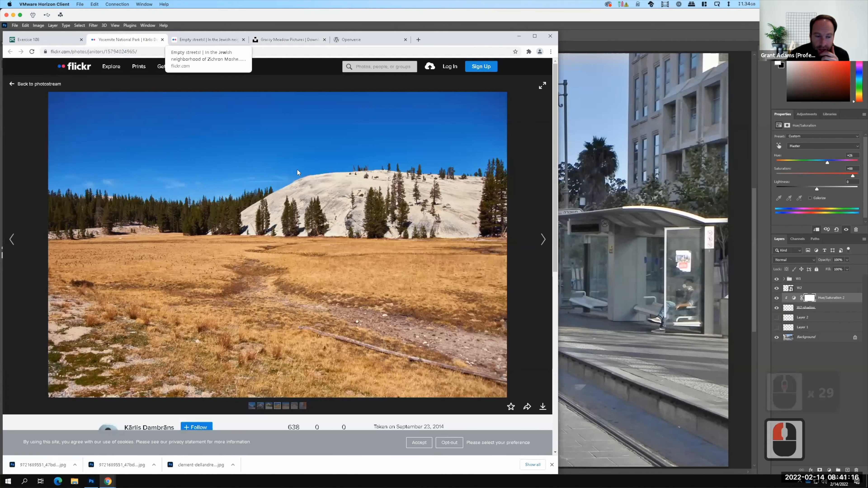
left_click(51, 40)
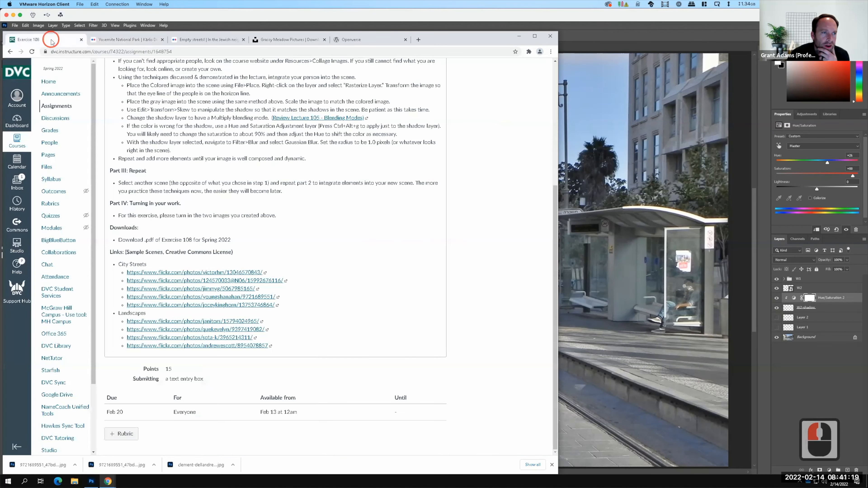
right_click(205, 346)
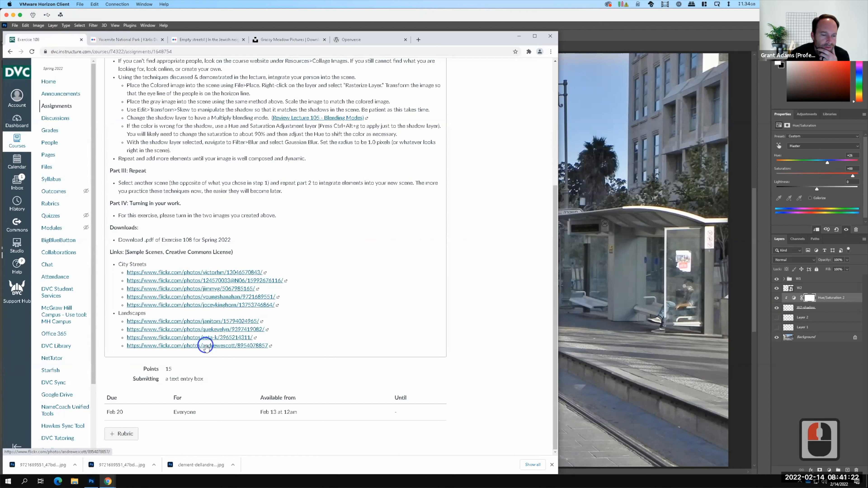
left_click(228, 350)
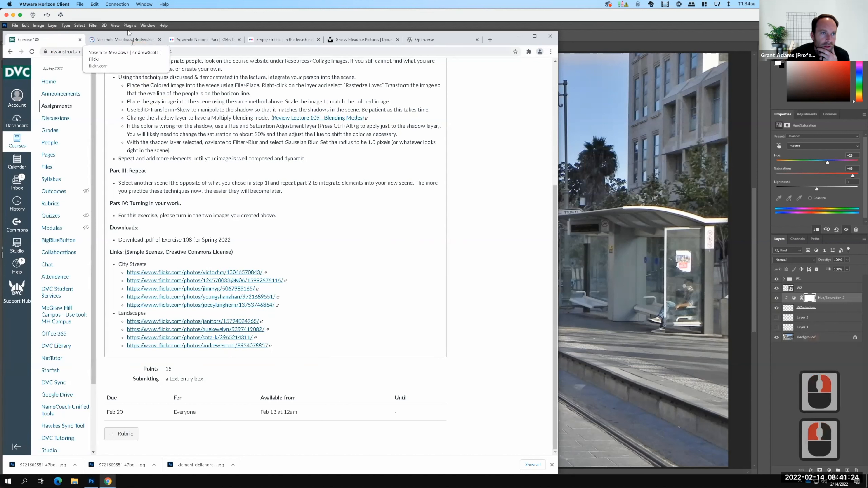
left_click(131, 38)
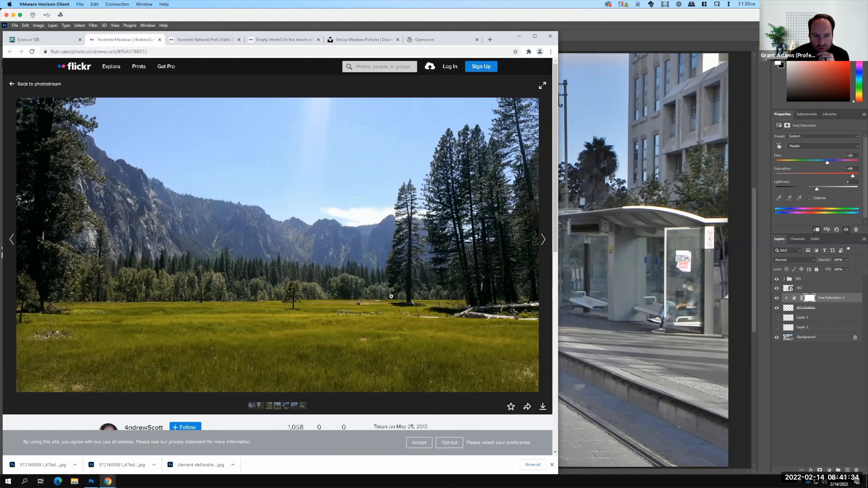
key("F15")
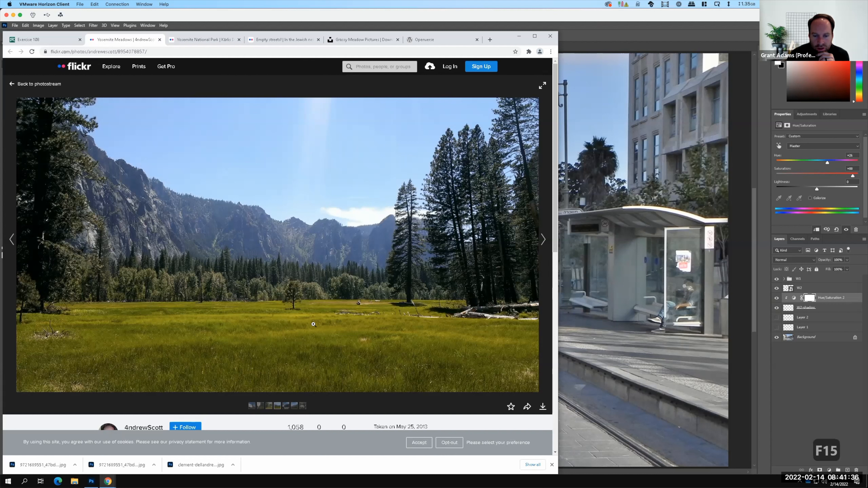
- Download the Yosemite National Park photo in its original size (4896 × 3264) and open the file in Photoshop
left_click(203, 40)
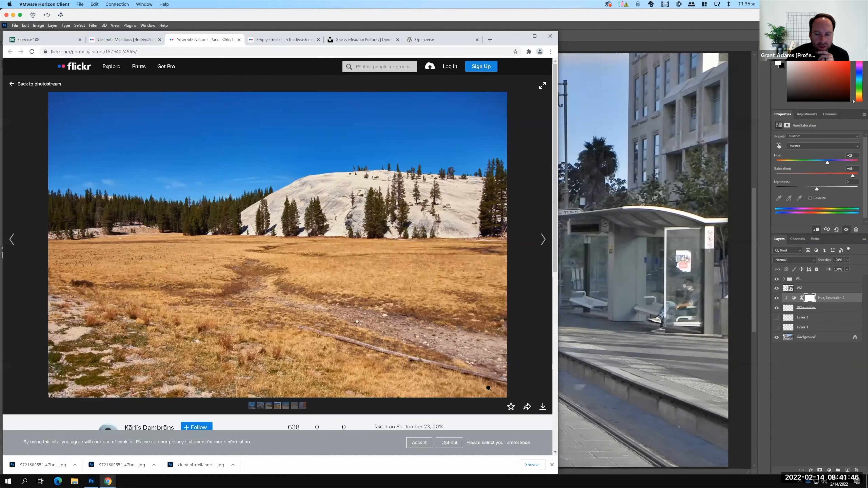
left_click(543, 407)
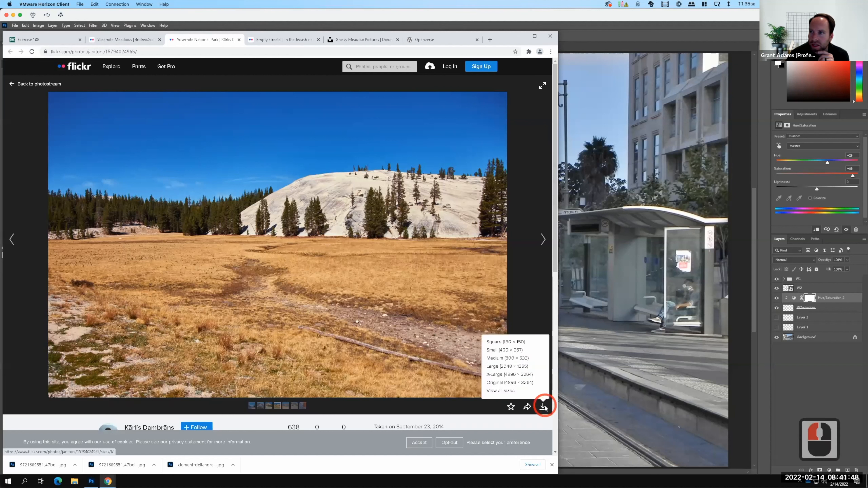
left_click(526, 384)
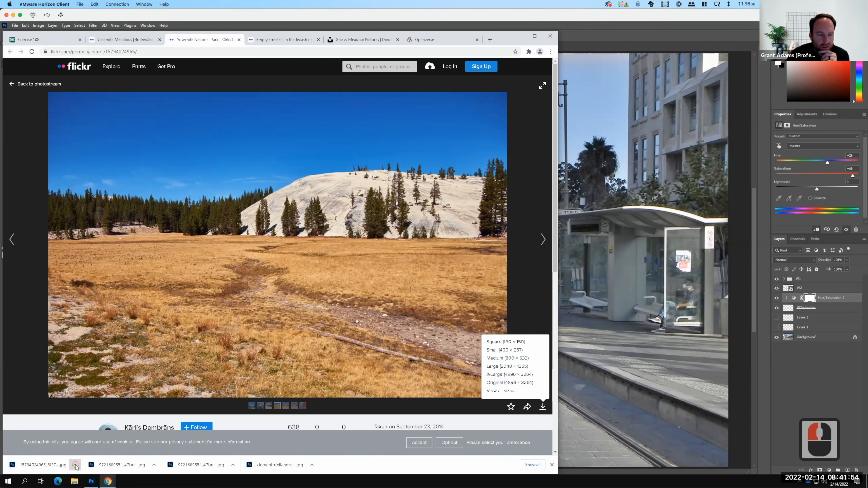
left_click(75, 466)
left_click(97, 424)
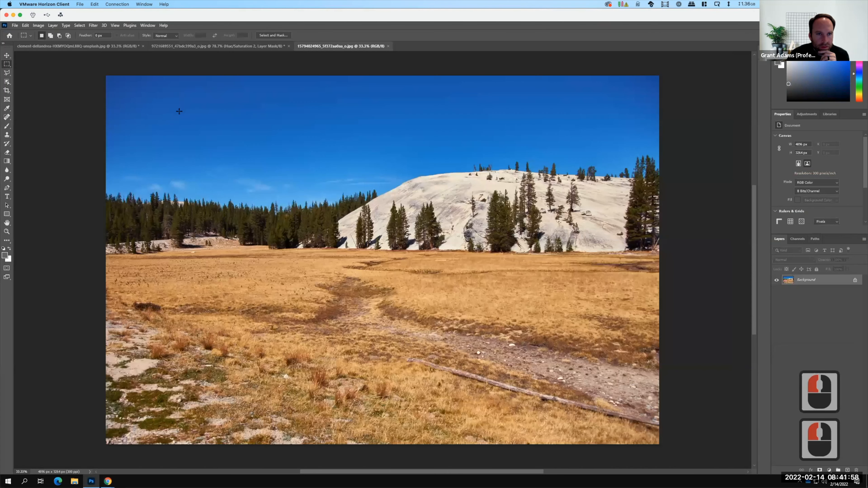
- Download the Yosemite Meadows photo in its original size (3264 × 1840) and open the file in Photoshop
left_click(109, 481)
left_click(95, 453)
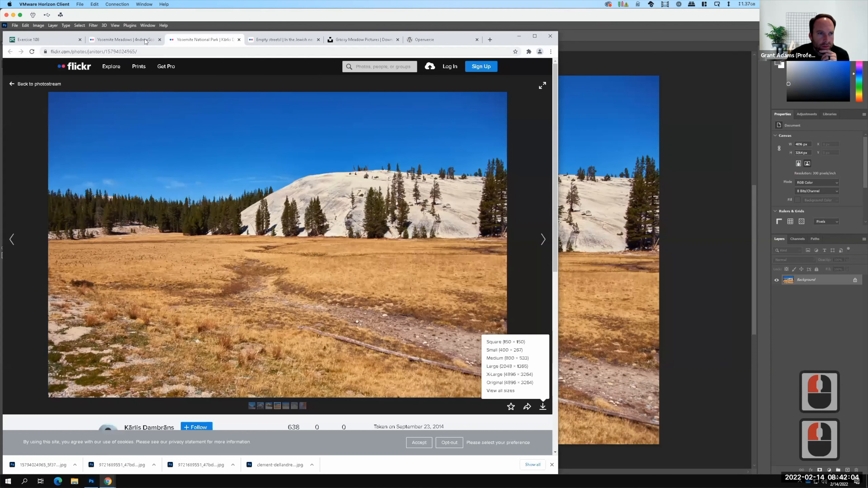
left_click(147, 40)
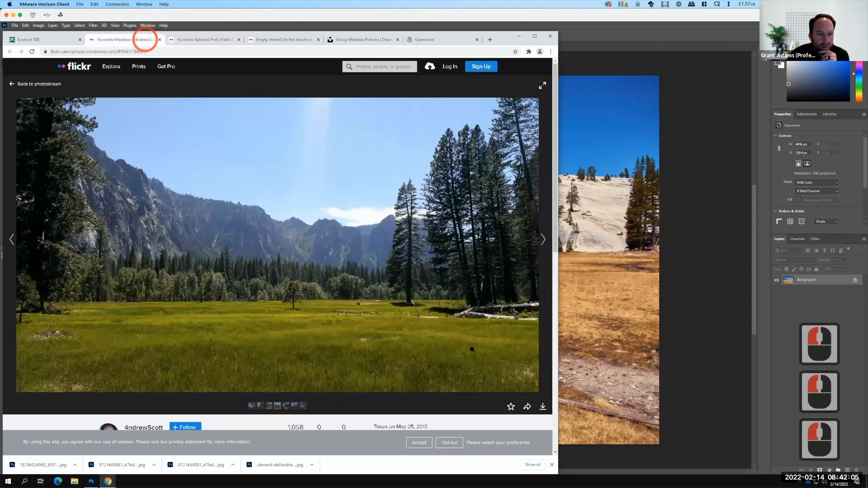
left_click(543, 406)
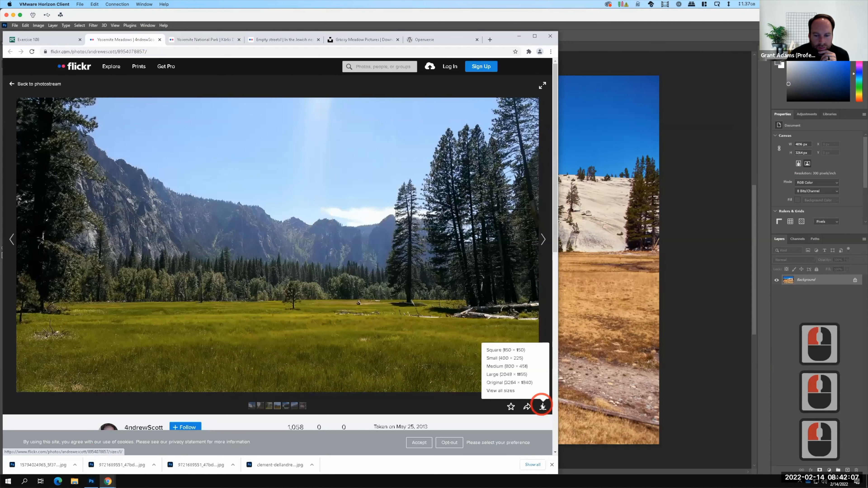
left_click(508, 383)
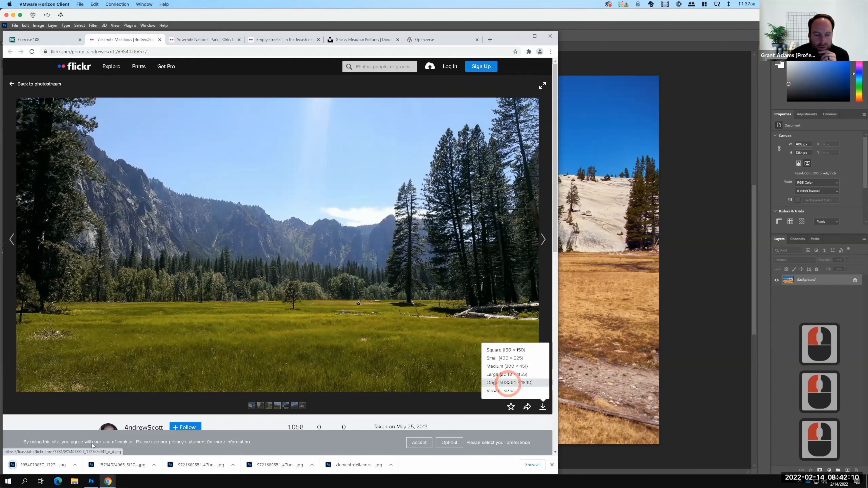
left_click(76, 464)
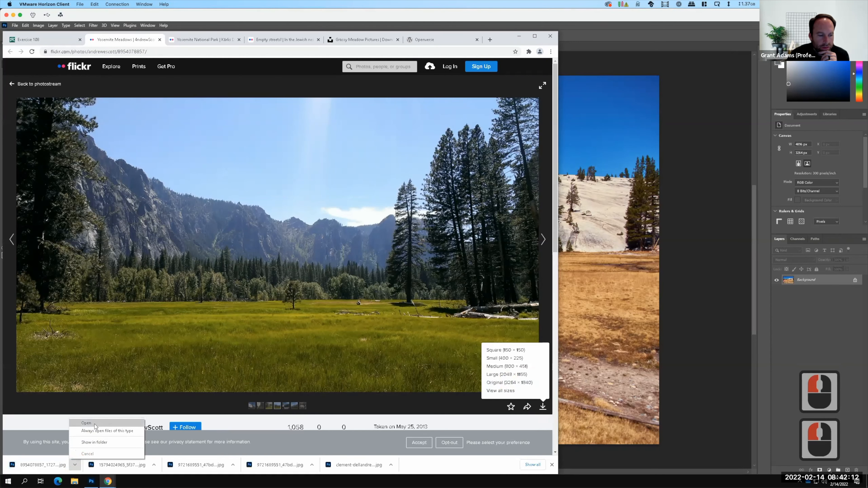
left_click(96, 426)
left_click(204, 300)
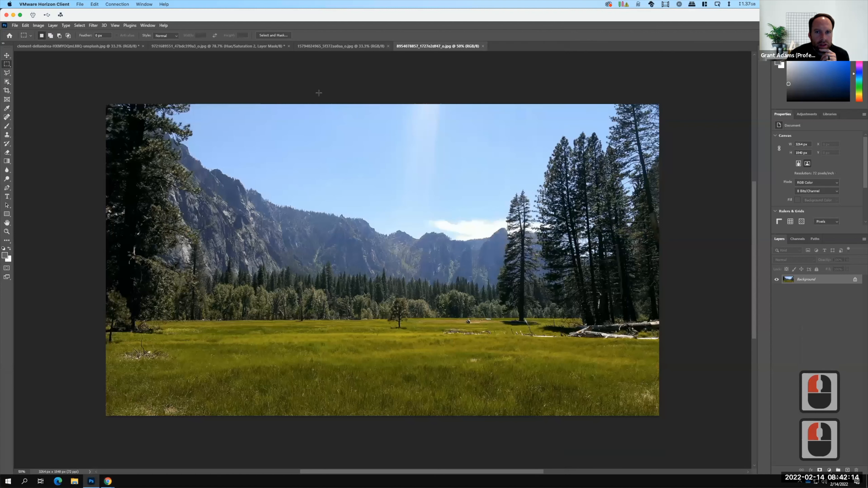
- Close the city street photo document without saving its changes
left_click(82, 46)
left_click(142, 46)
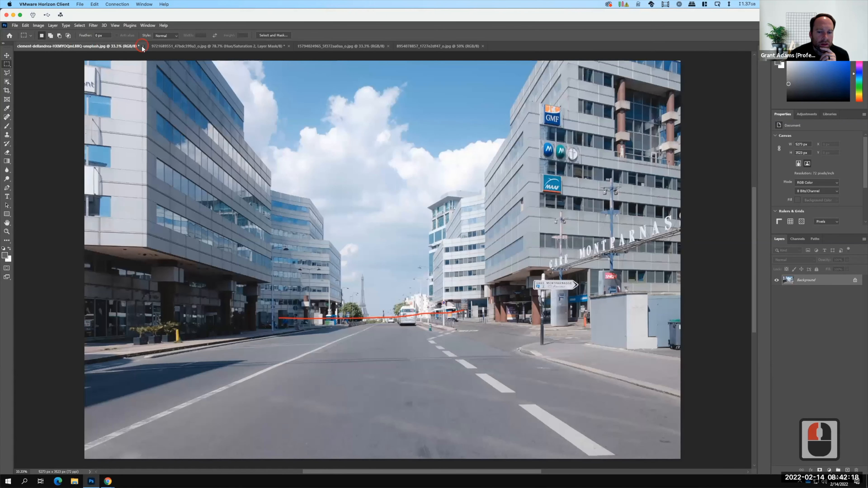
left_click(438, 189)
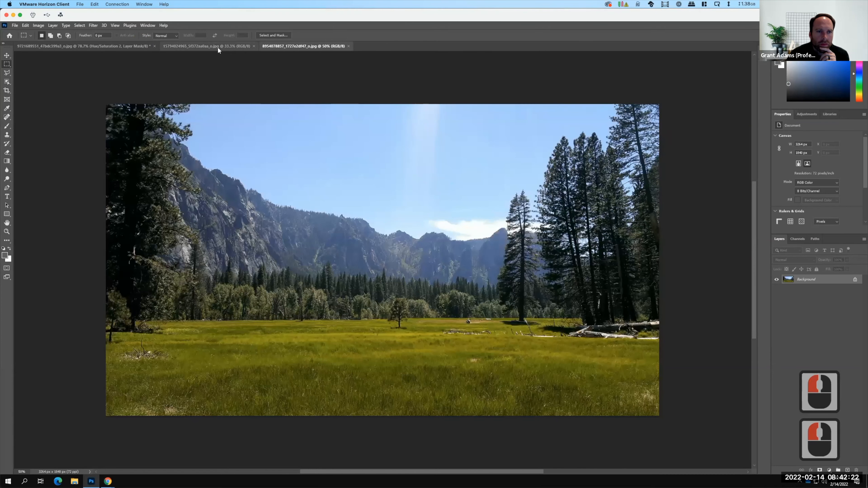
- Compare the two opened Yosemite landscapes as backgrounds, ending on the golden field with the granite dome
left_click(218, 47)
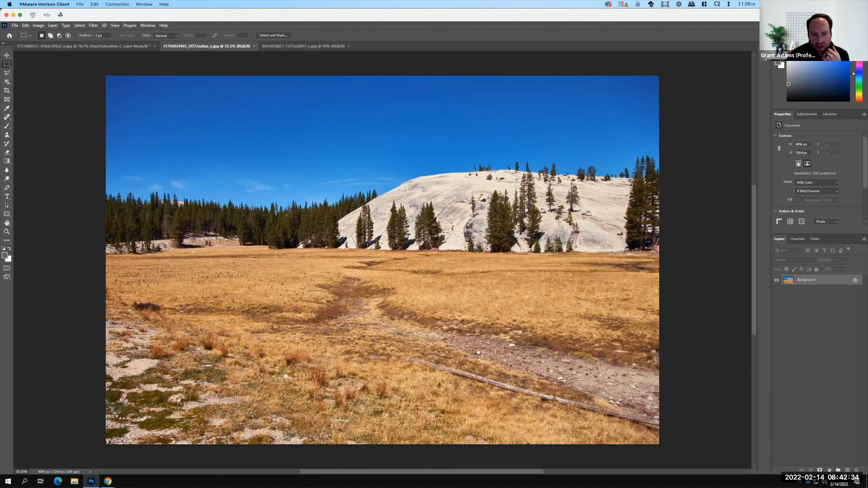
key("F15")
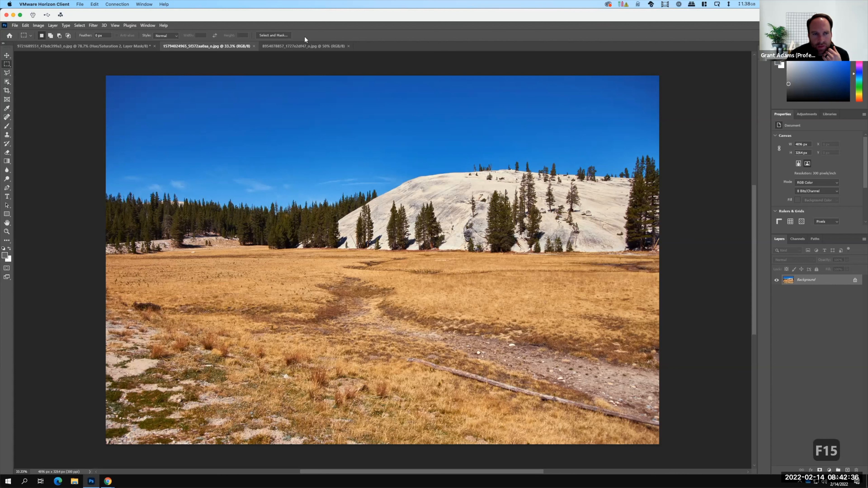
left_click(301, 46)
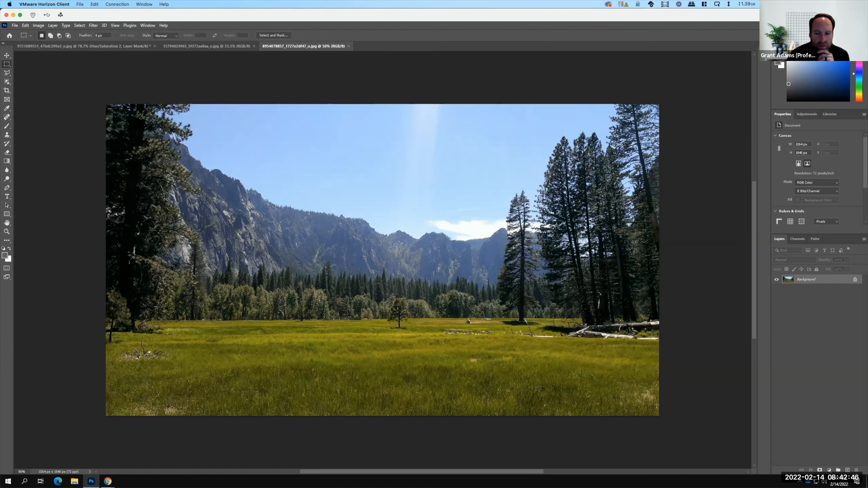
left_click(220, 47)
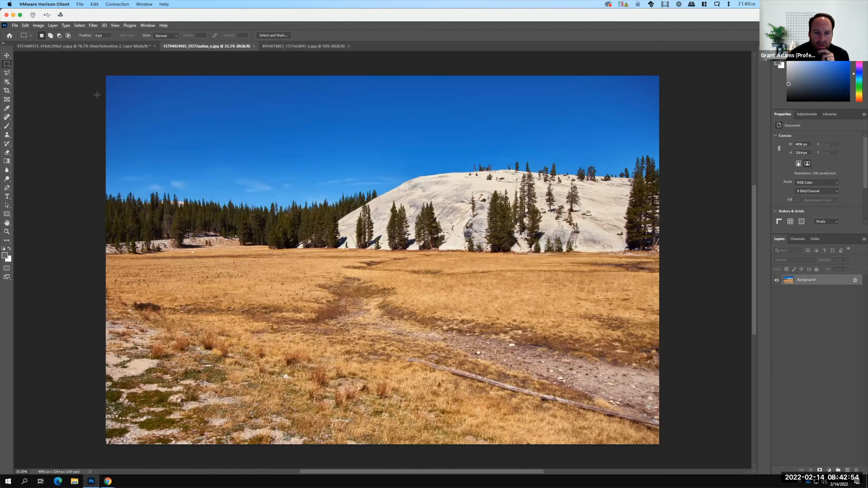
left_click(298, 48)
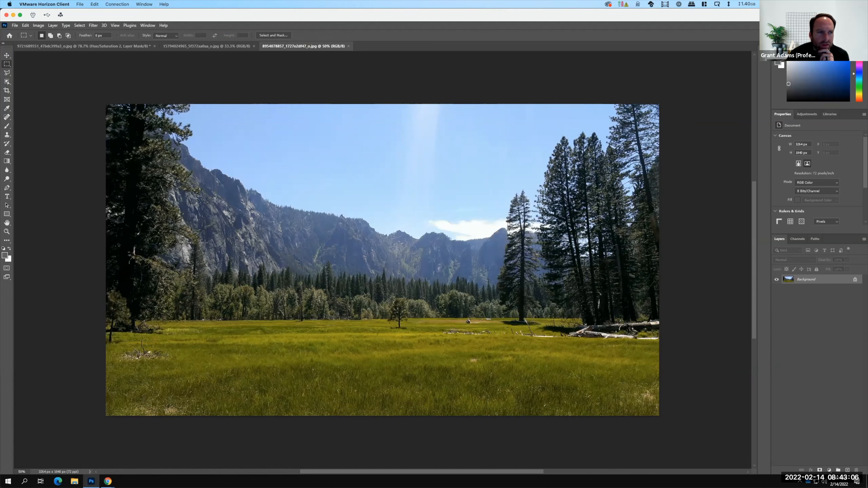
left_click(208, 46)
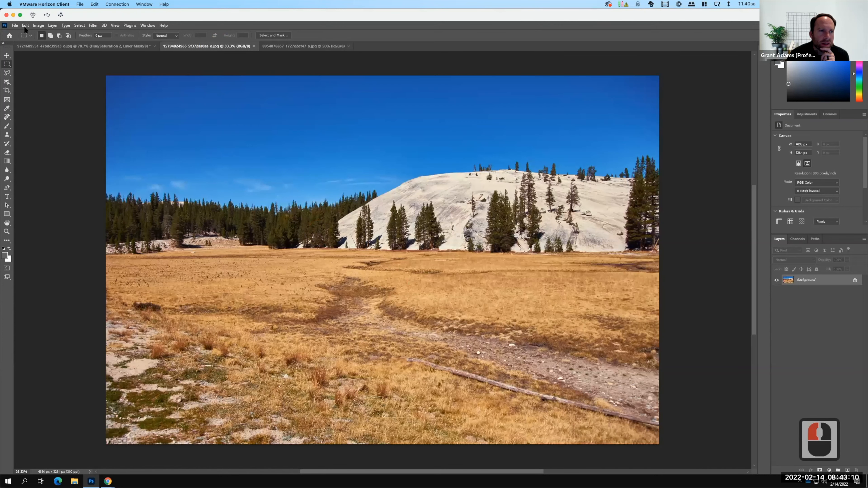
left_click(15, 25)
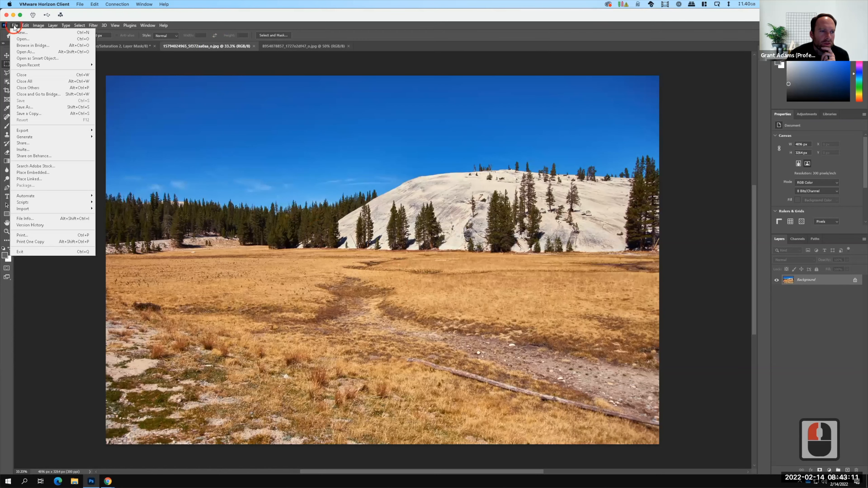
left_click(38, 173)
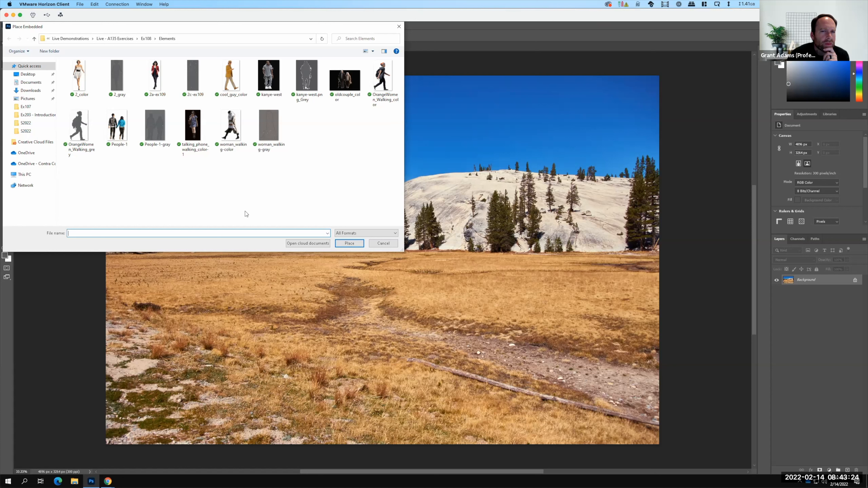
left_click(160, 77)
left_click(348, 243)
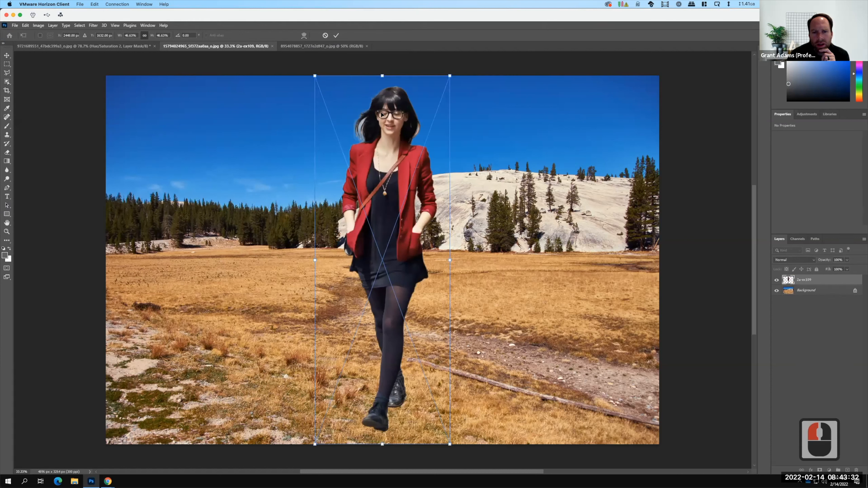
key("F15")
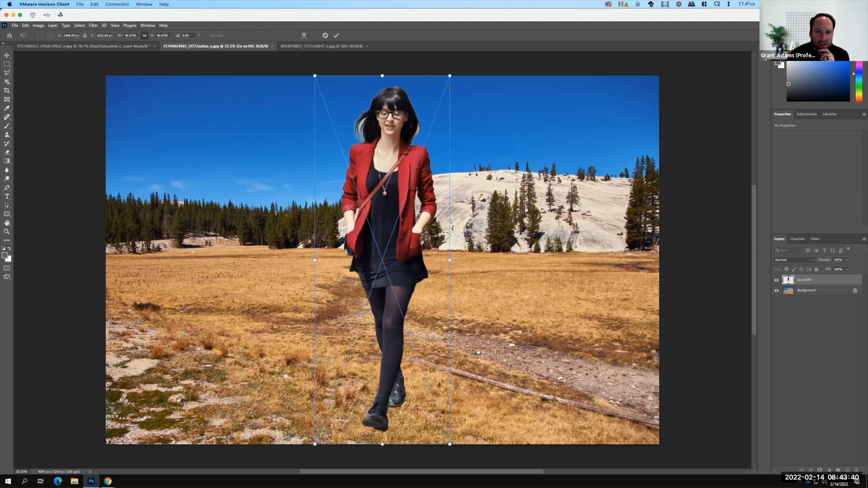
key("BackSpace")
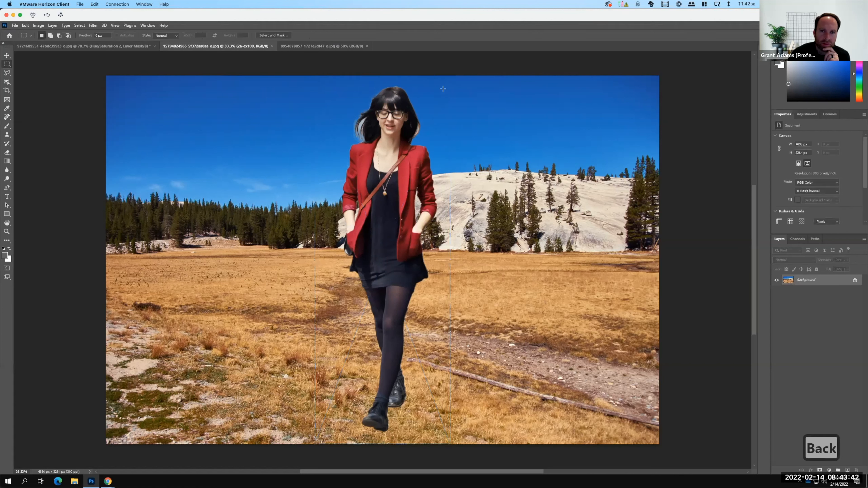
- Place the People-1 cutout from the Elements folder as an embedded object in the golden field photo
left_click(17, 26)
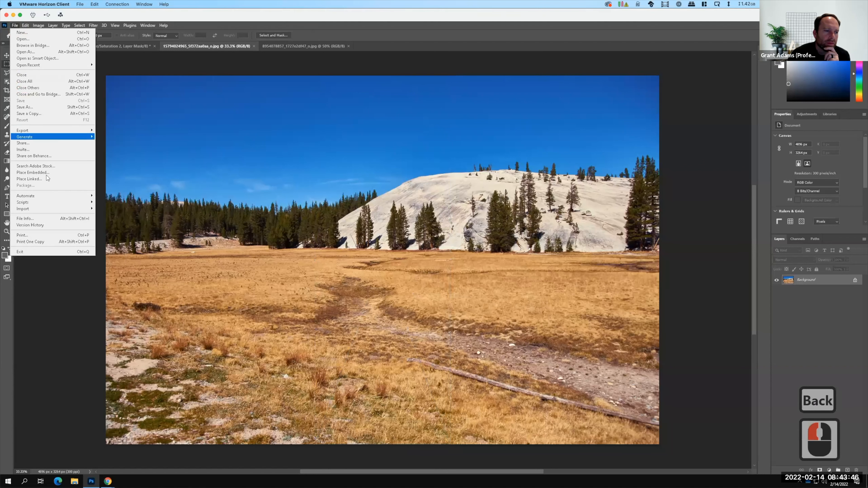
left_click(47, 173)
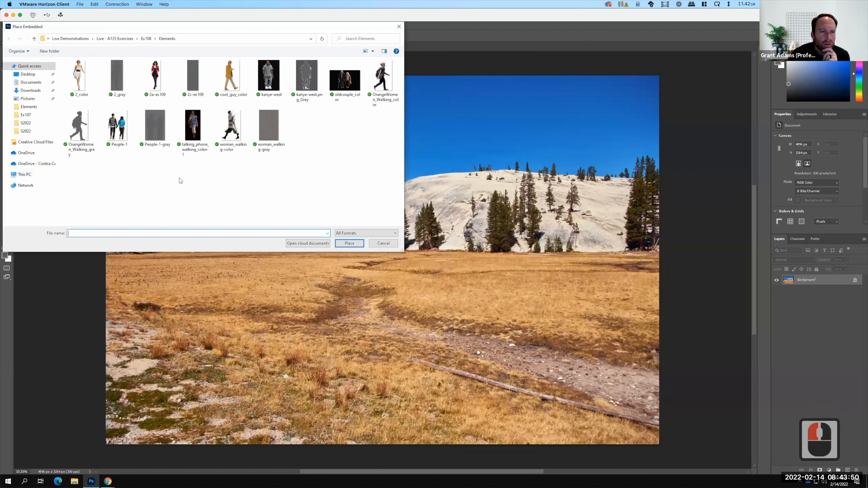
left_click(123, 129)
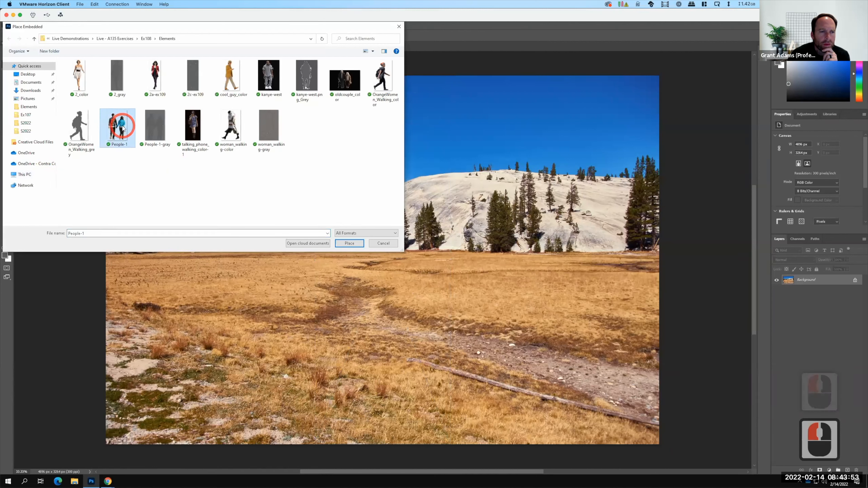
left_click(350, 243)
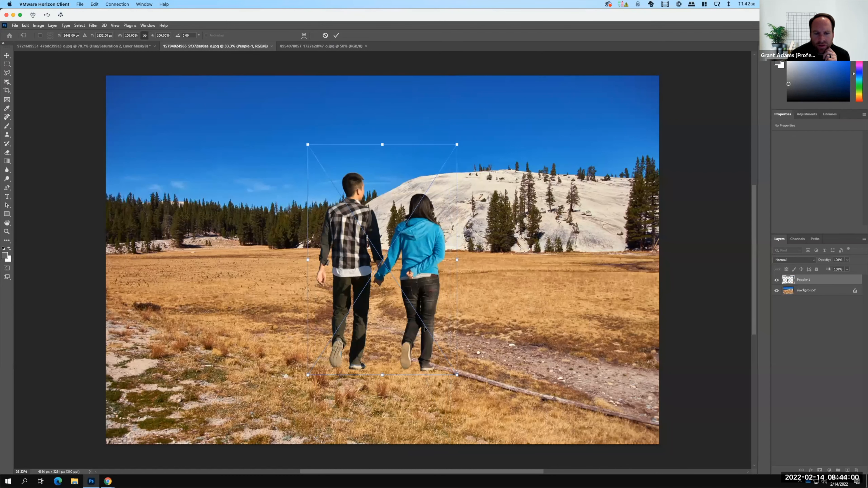
- Flip the placed couple horizontally
left_click(39, 27)
key("Escape")
left_click(33, 27)
mouse_move(26, 27)
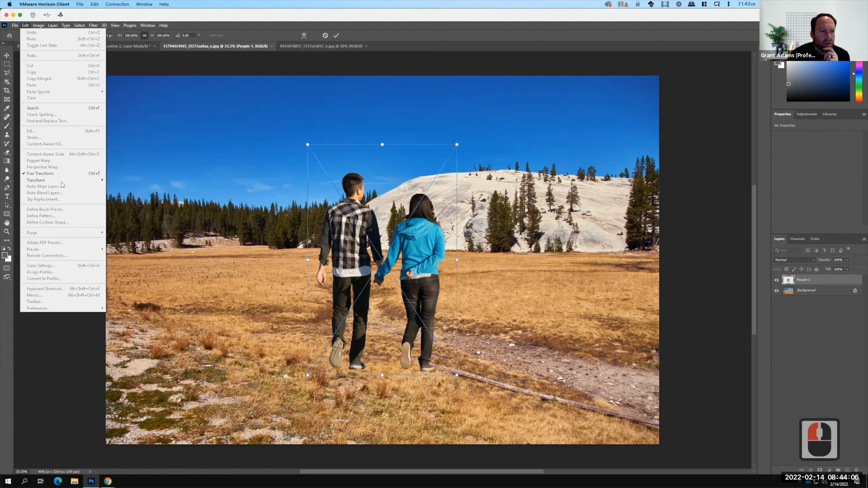
mouse_move(63, 181)
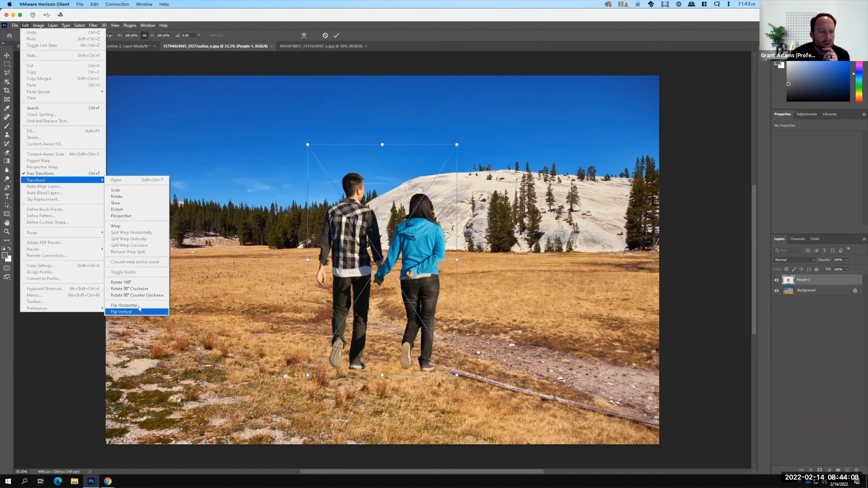
left_click(132, 306)
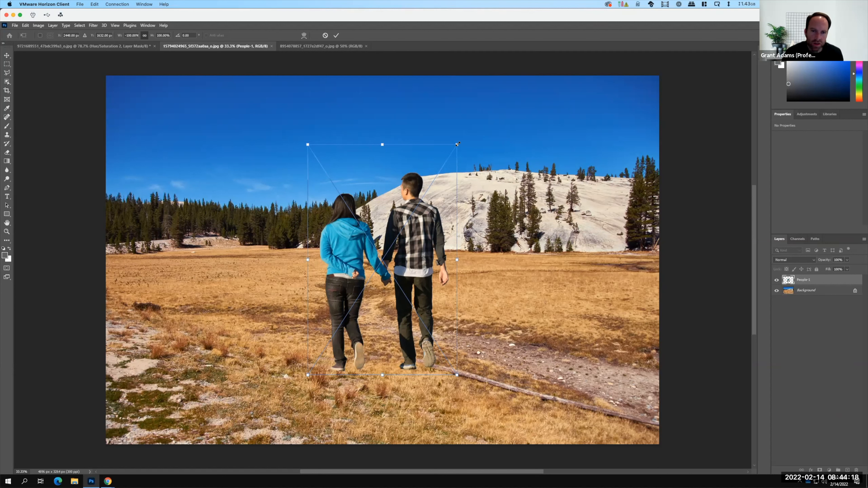
- Scale the couple down to about 895 × 1244 px, stand them on the dirt path above the log, and apply the transform
left_click_drag(457, 144, 397, 240)
left_click_drag(370, 288, 276, 270)
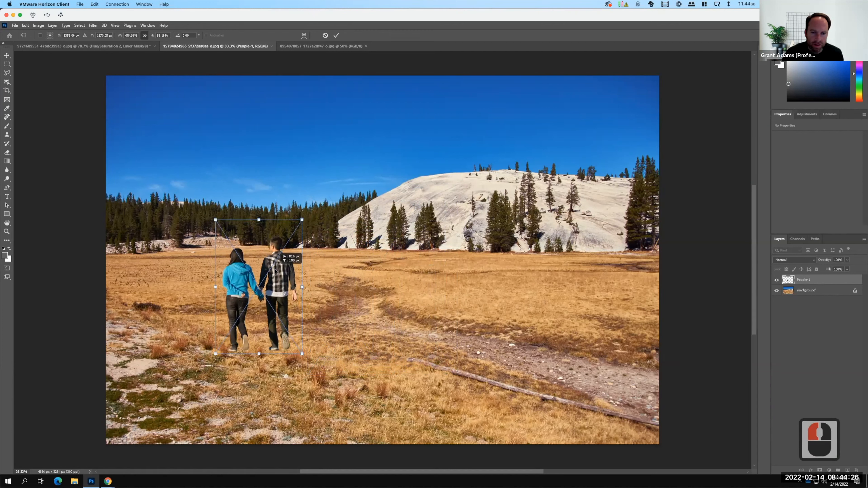
left_click_drag(276, 270, 521, 272)
left_click_drag(549, 222, 564, 216)
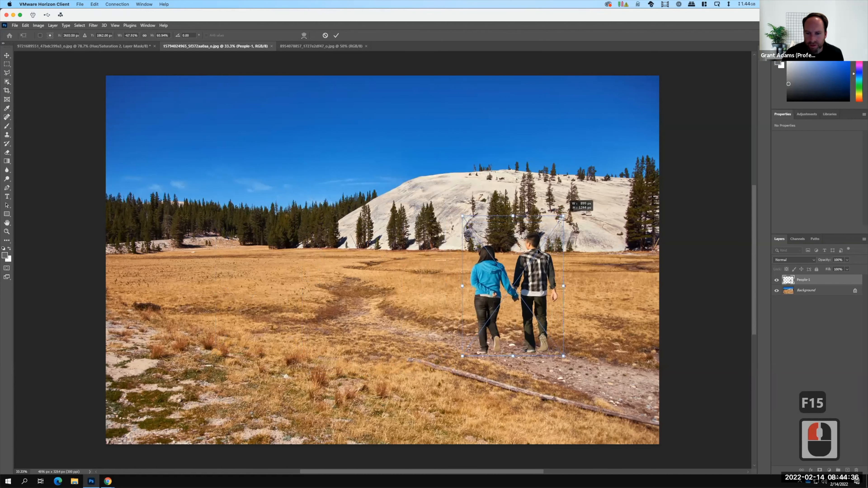
left_click_drag(539, 255, 534, 256)
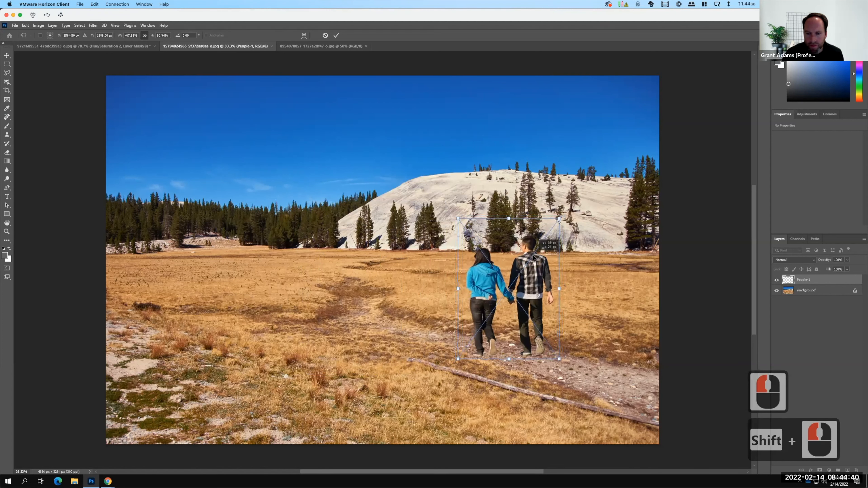
left_click(532, 257)
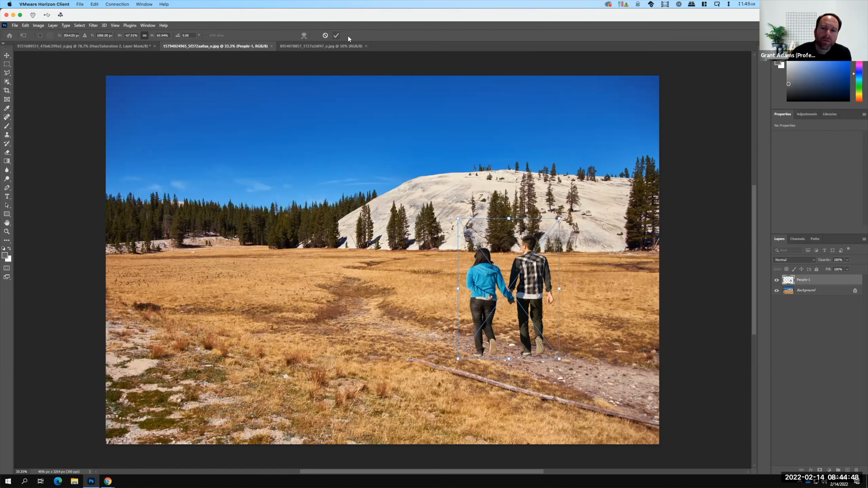
left_click(336, 36)
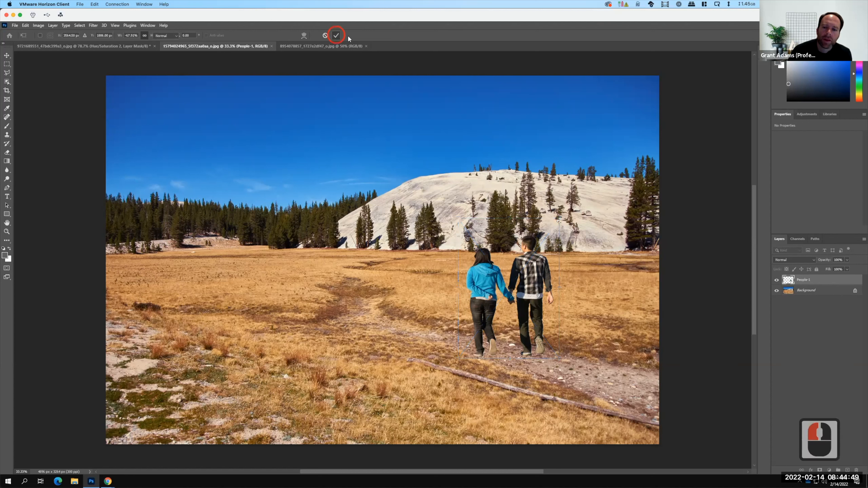
- Place the People-1-gray silhouette from the Elements folder as an embedded object above the couple's layer
left_click(25, 26)
mouse_move(14, 26)
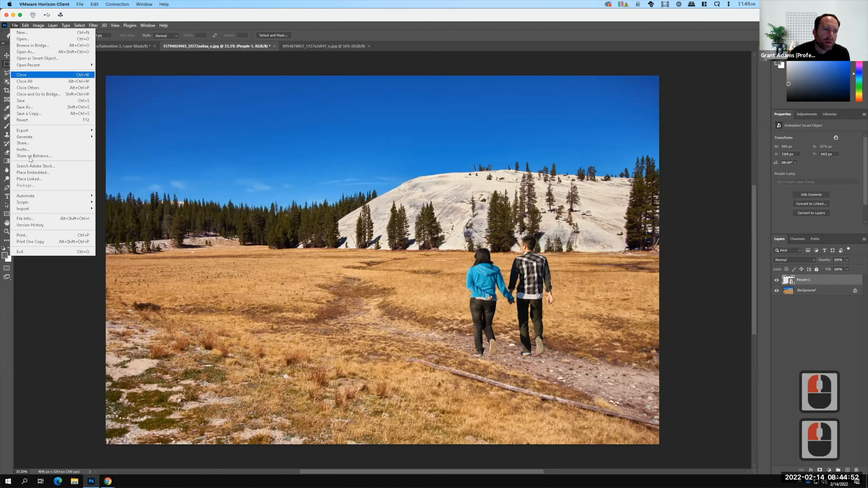
key("Return")
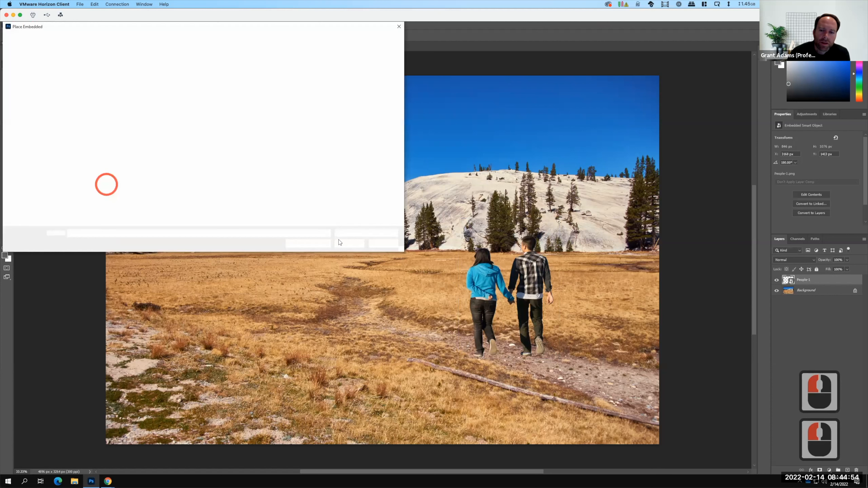
left_click(156, 126)
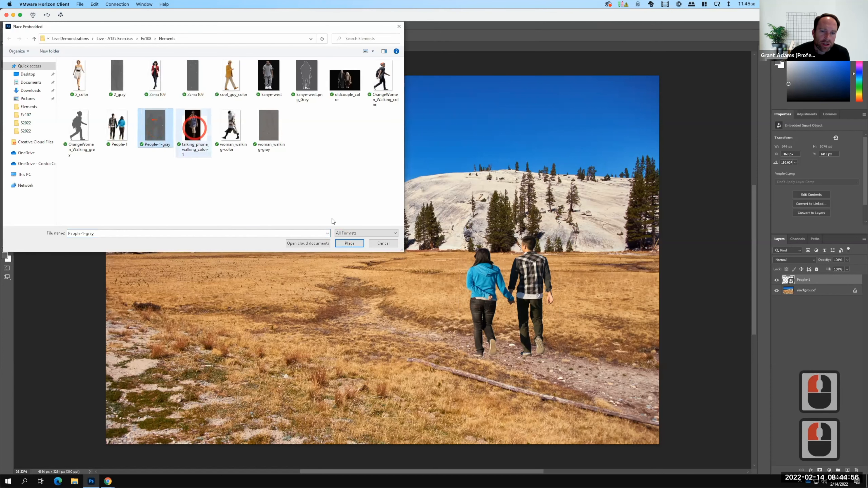
left_click(347, 243)
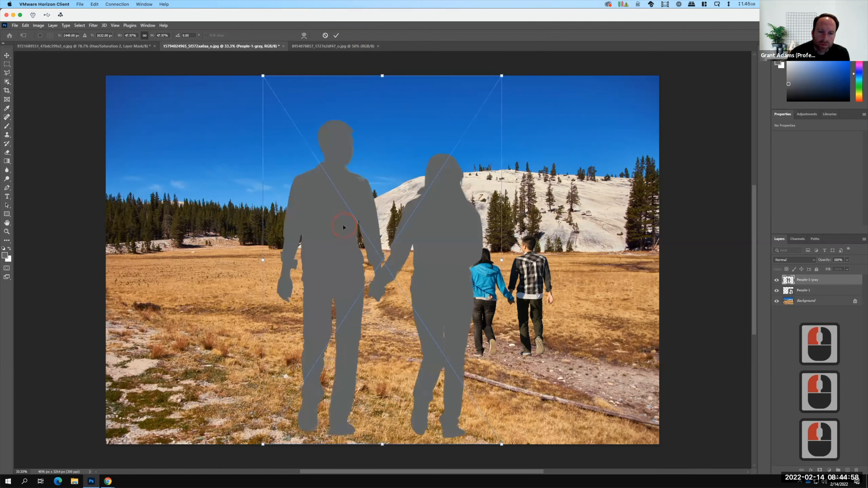
- Flip the placed gray couple silhouette horizontally
left_click(41, 26)
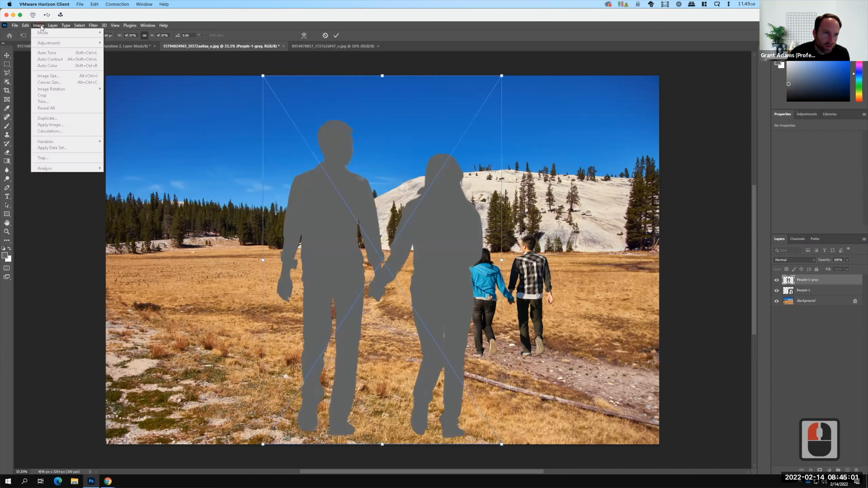
left_click(25, 26)
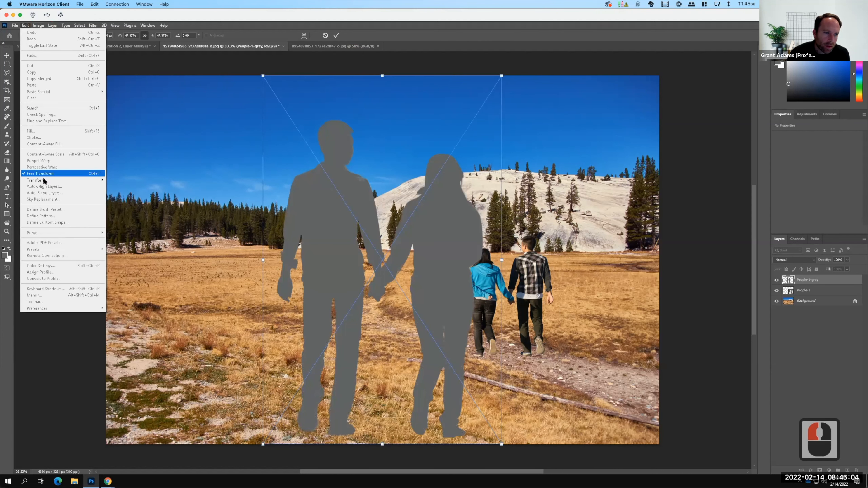
mouse_move(44, 180)
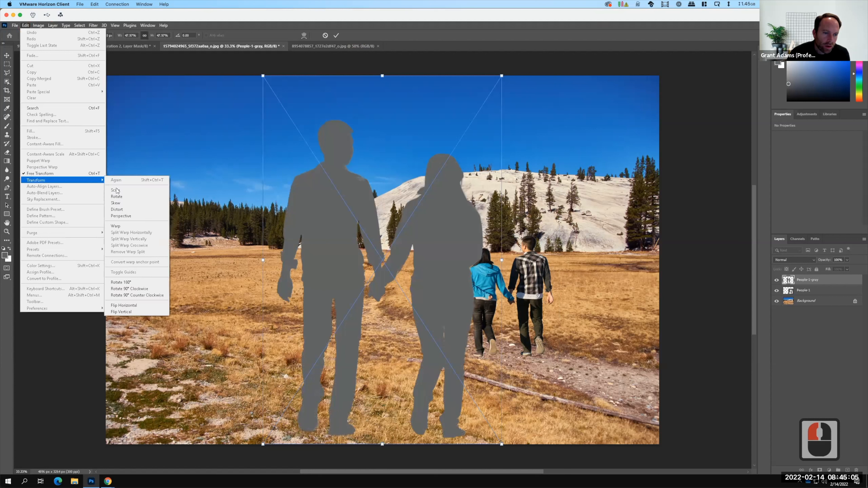
left_click(142, 305)
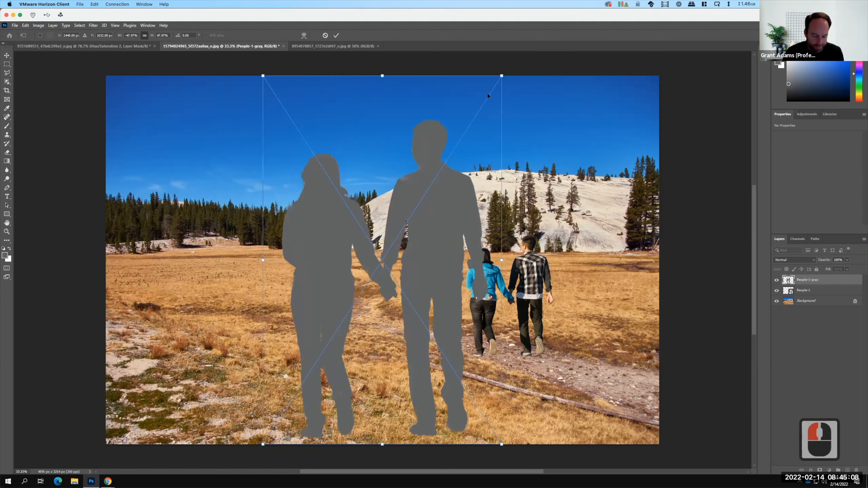
left_click_drag(496, 81, 370, 300)
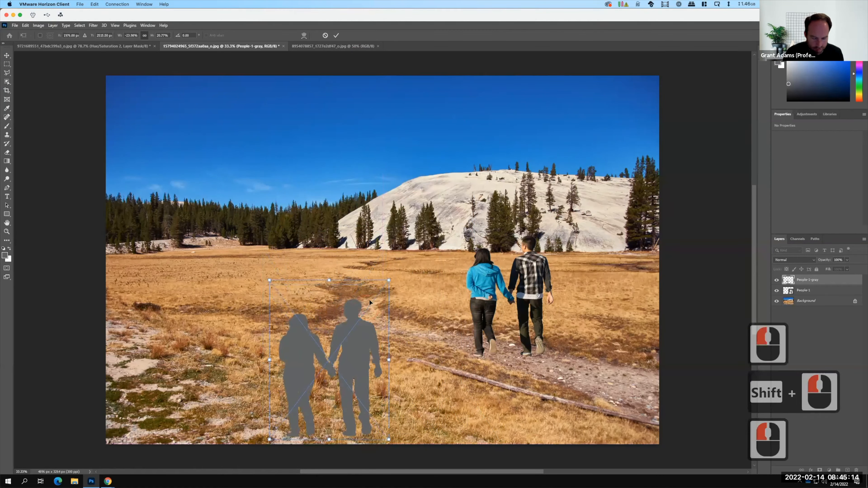
key("ctrl+z")
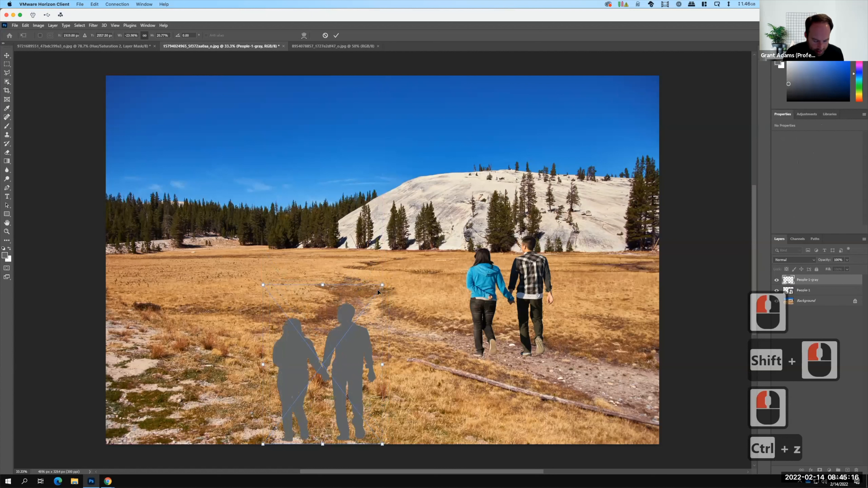
key("ctrl+z")
key("ctrl+shift+z")
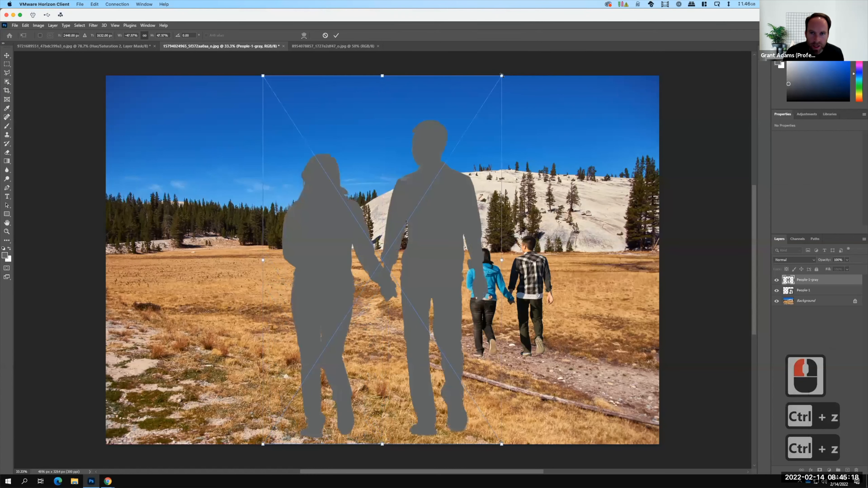
- Scale the gray silhouette down to about 830 × 1279 px and move it over the couple on the dirt path
left_click_drag(486, 91, 364, 282)
left_click_drag(341, 341, 536, 254)
left_click_drag(569, 184, 547, 216)
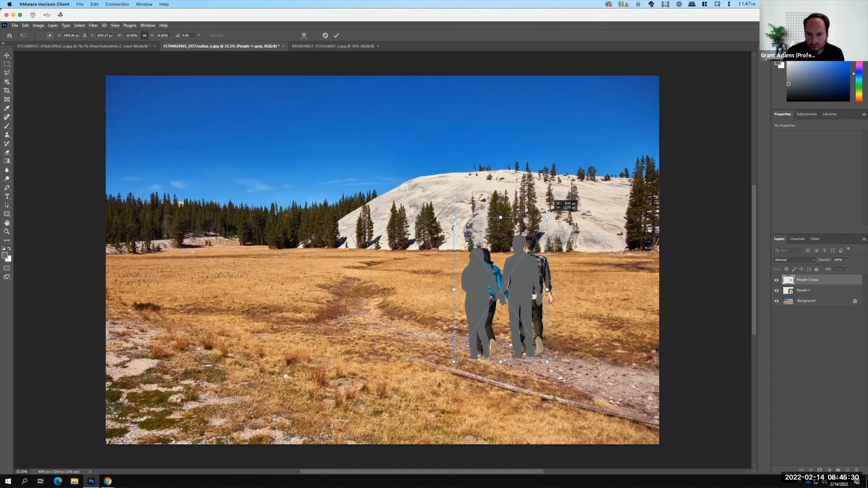
left_click_drag(534, 270, 532, 269)
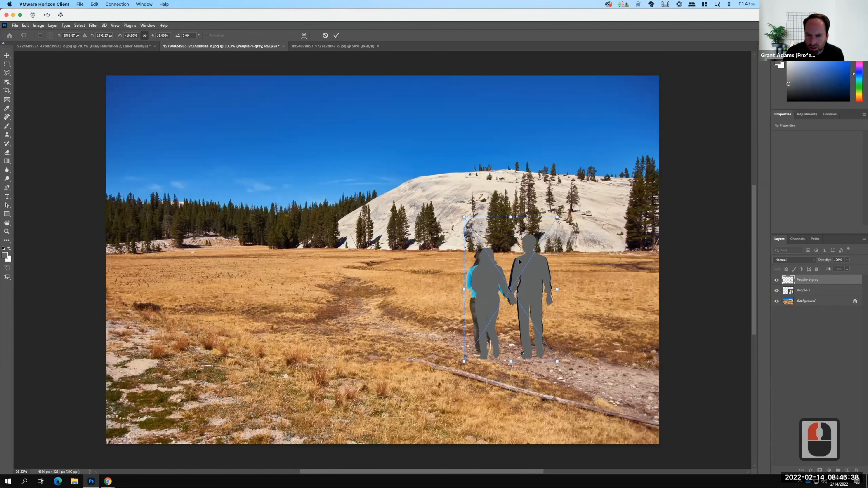
- Apply the transform, hide the original People-1 layer, and place a fresh People-1 cutout from the Elements folder above it as an embedded object
left_click(803, 291)
left_click(776, 290)
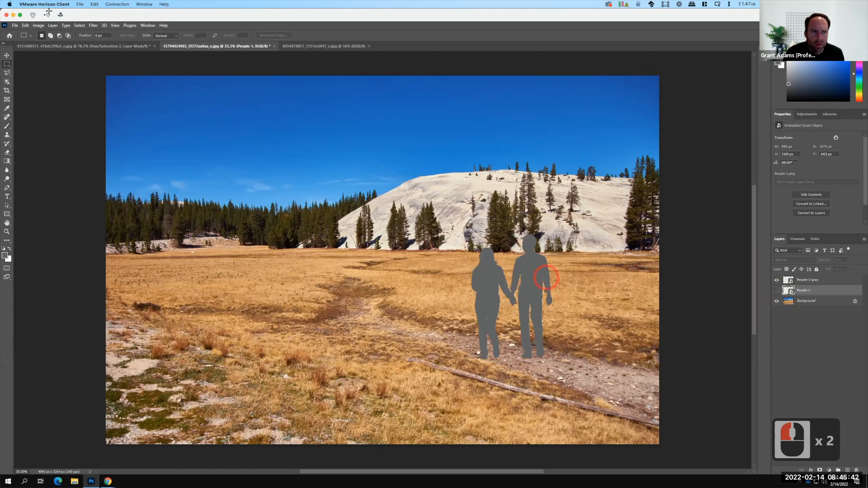
left_click(14, 26)
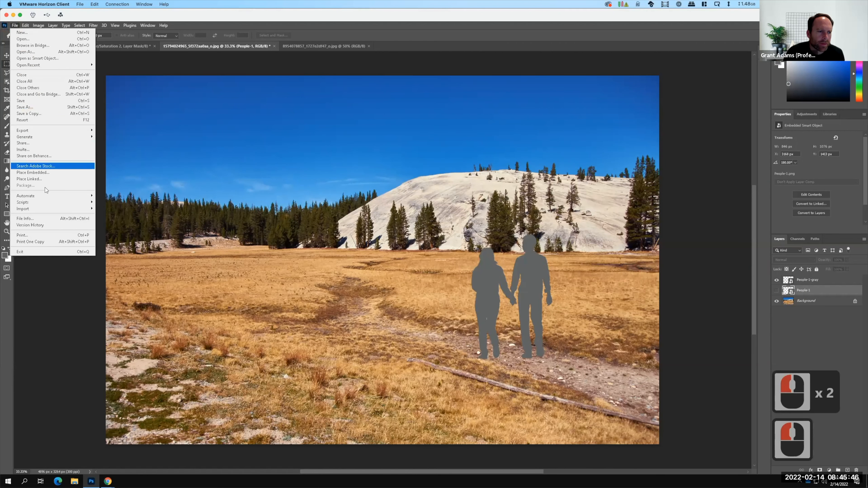
left_click(38, 172)
left_click(259, 164)
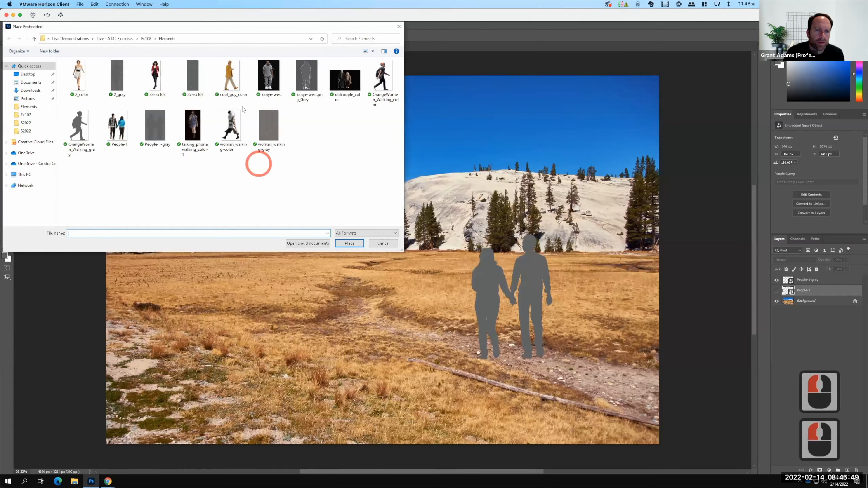
left_click(339, 244)
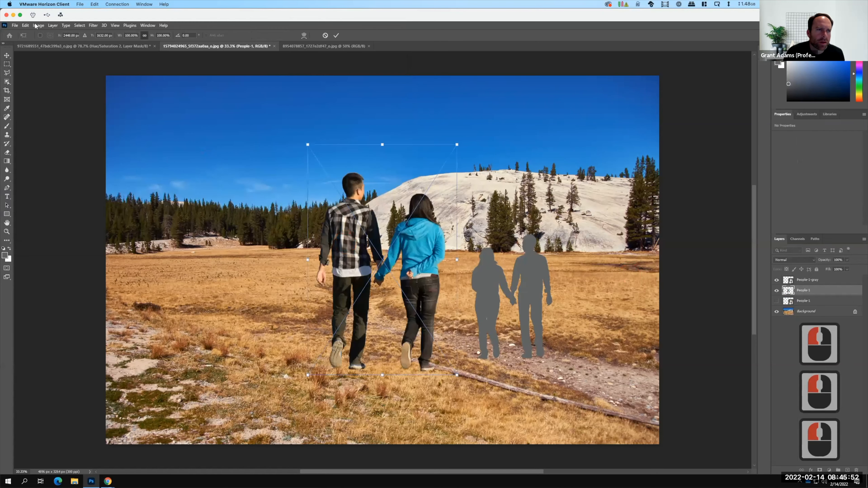
- Flip the newly placed couple cutout horizontally
left_click(28, 25)
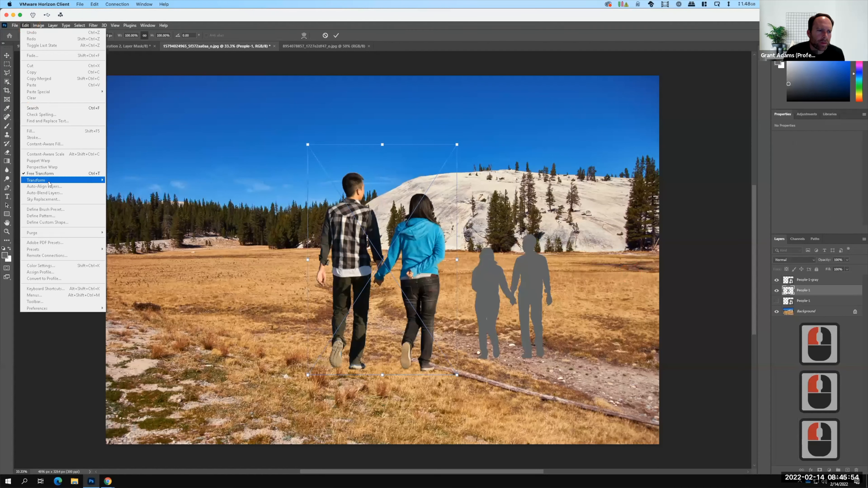
mouse_move(69, 180)
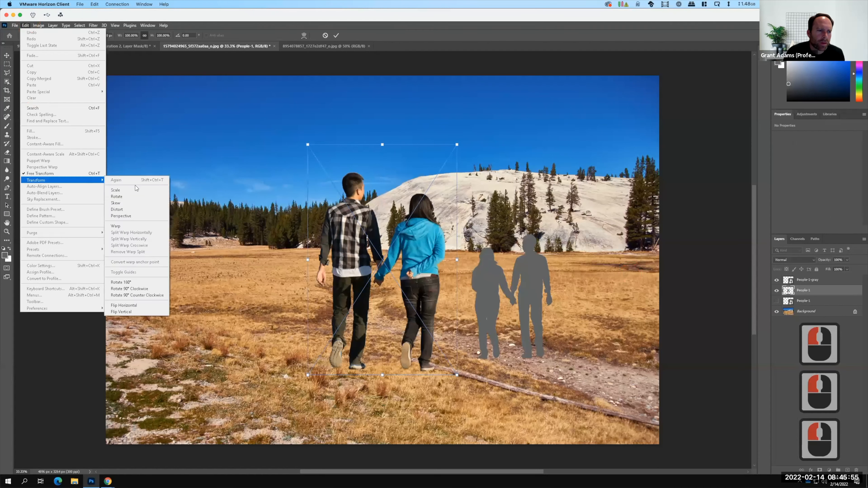
left_click(146, 306)
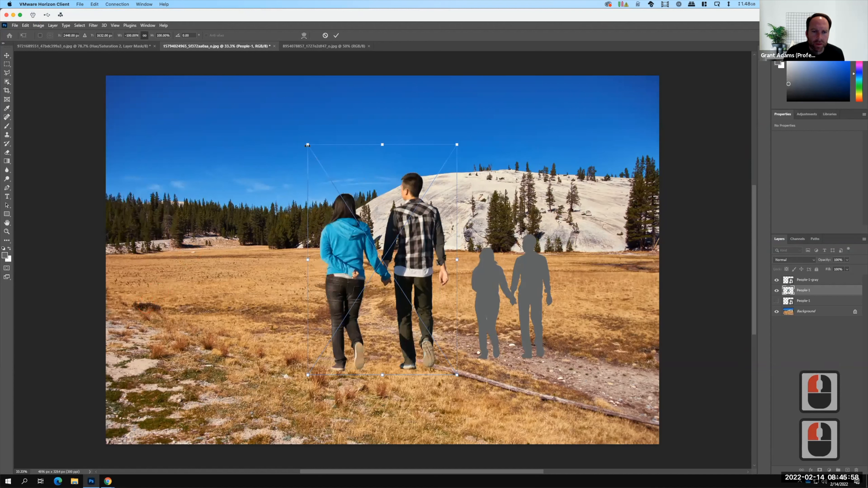
- Scale the new couple down to about 808 × 1245 px and align it behind the gray silhouette on the path
left_click_drag(308, 145, 398, 227)
left_click_drag(441, 304, 537, 279)
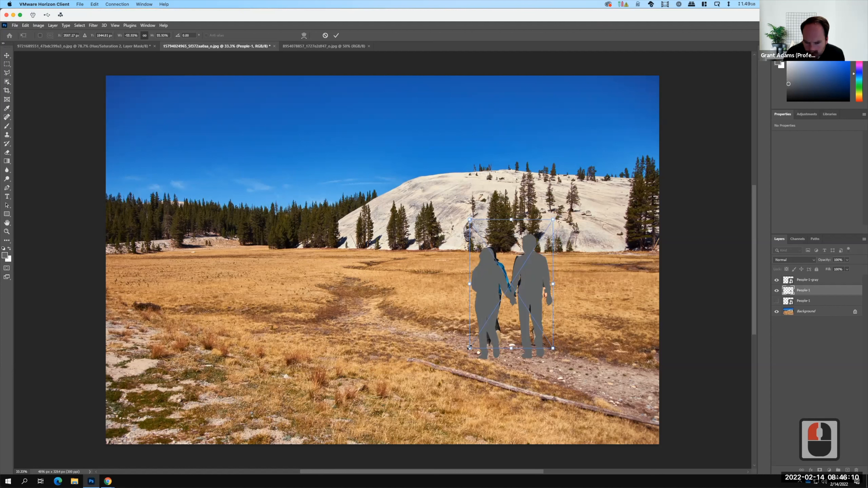
left_click_drag(464, 350, 460, 358)
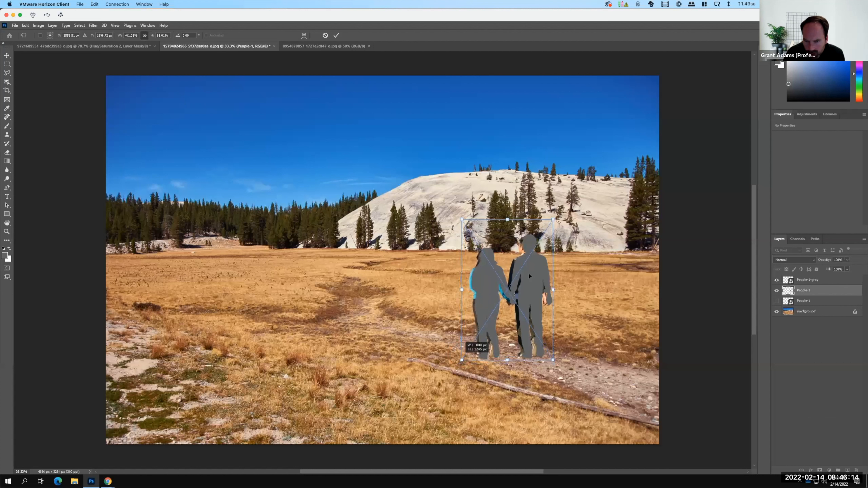
key("Right")
key("Right")
key("Right")
key("Right")
key("Right")
key("Right")
key("Right")
key("Right")
key("Right")
key("Right")
key("Right")
key("Right")
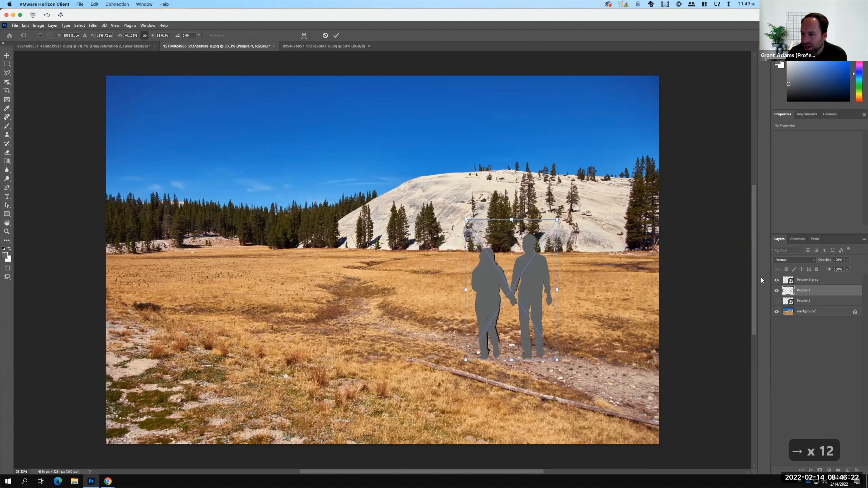
- Apply the transform and rename the new couple's layer as P1
double_click(803, 291)
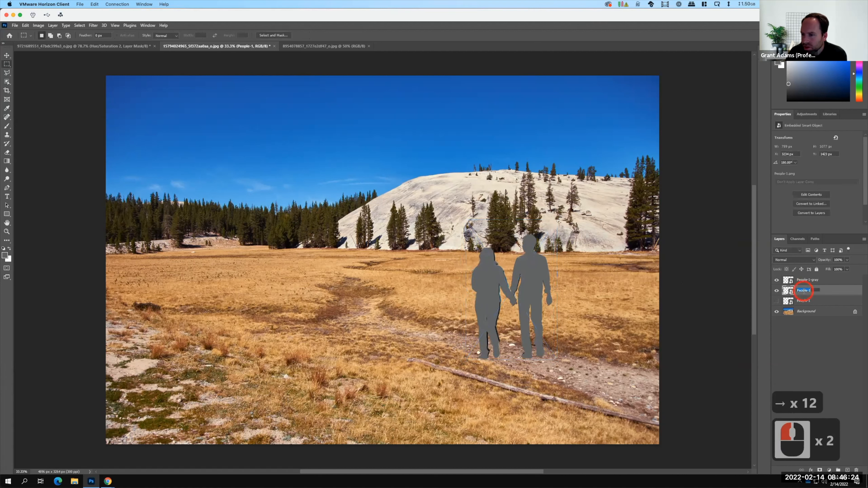
type("P1")
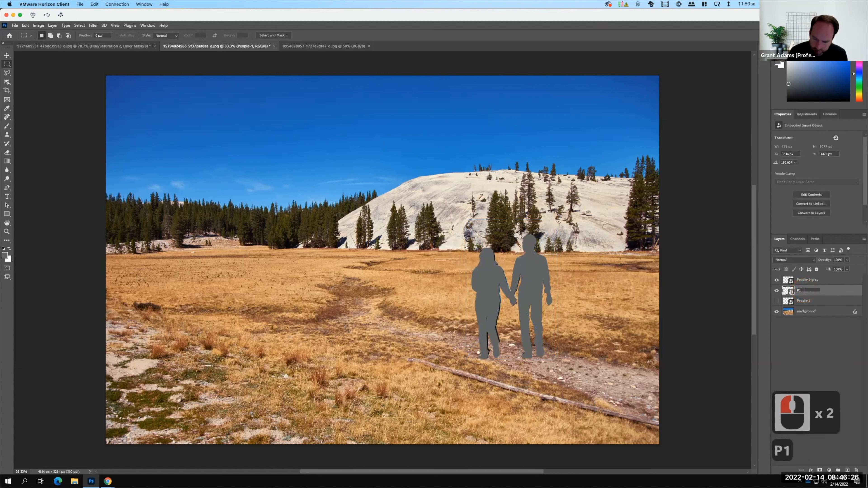
key("Return")
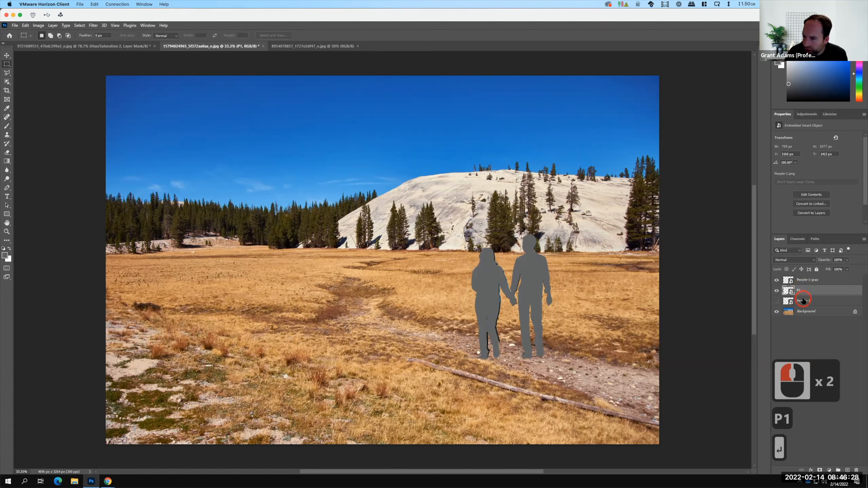
- Delete the hidden original People-1 layer
left_click(804, 301)
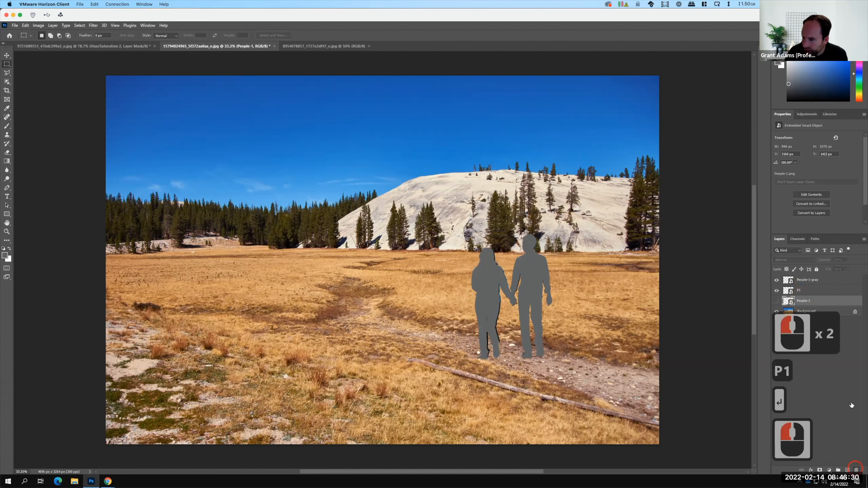
left_click(856, 470)
key("F15")
left_click(425, 188)
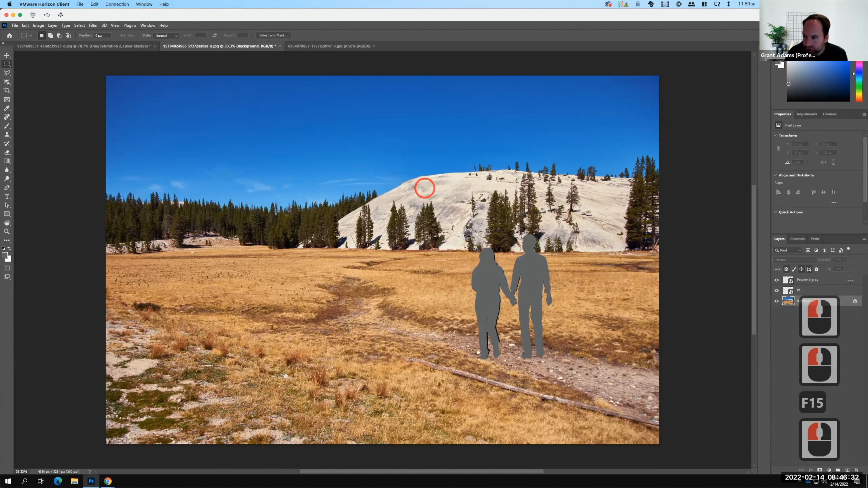
- Rename the gray silhouette's layer as P1-Shadow
left_click(813, 279)
left_click(813, 280)
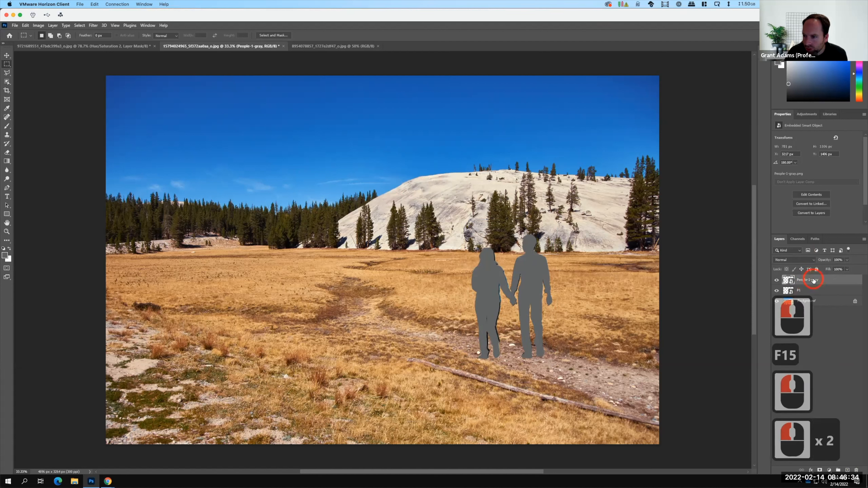
double_click(813, 279)
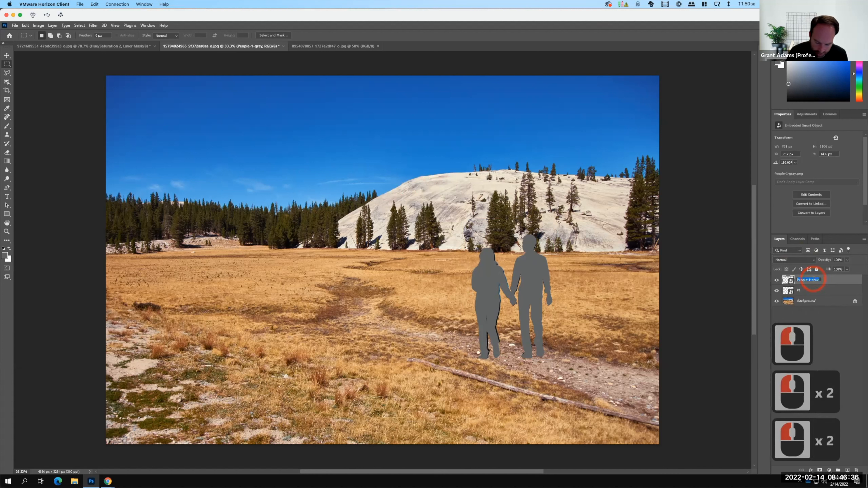
type("P1-Shad")
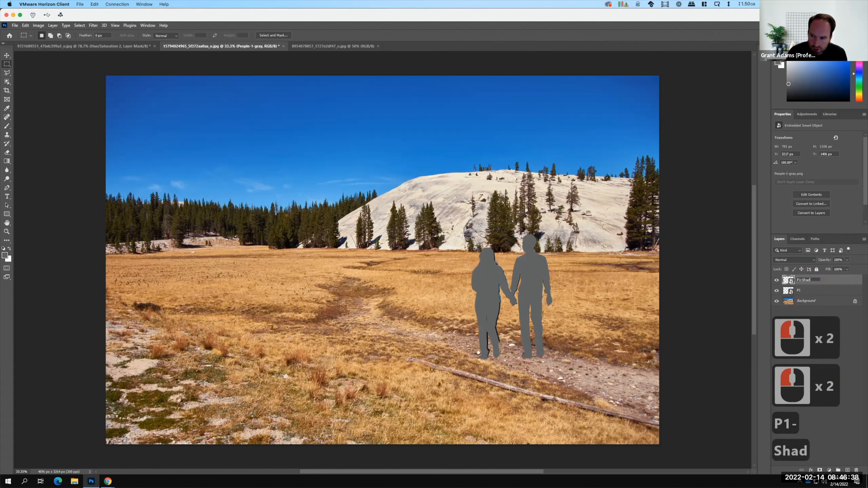
type("ow")
key("Return")
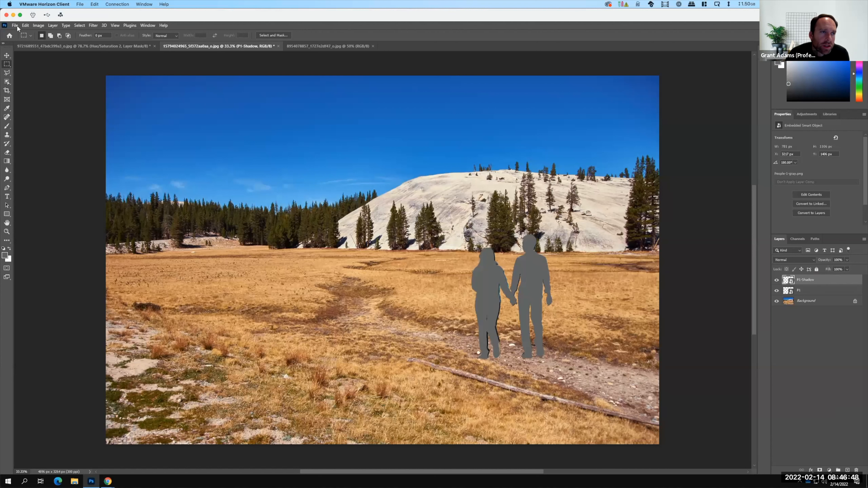
- Distort the P1-Shadow silhouette into a flattened cast shadow slanting across the ground to the right of the couple
left_click(26, 25)
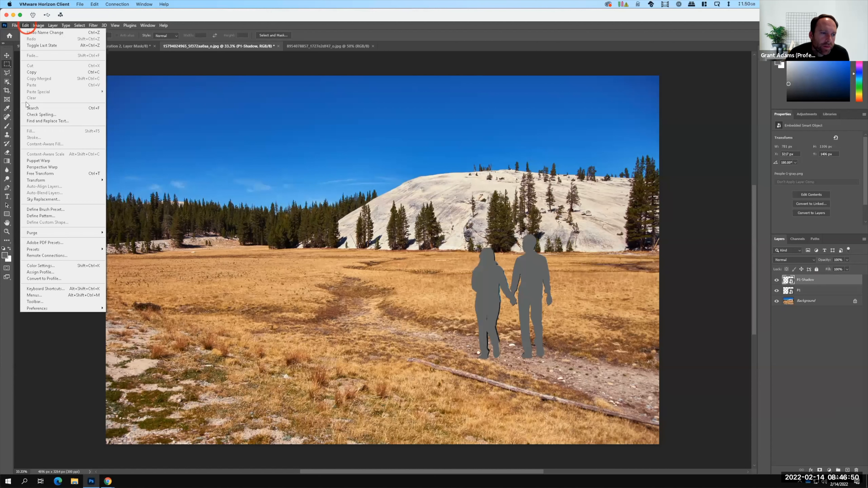
mouse_move(38, 181)
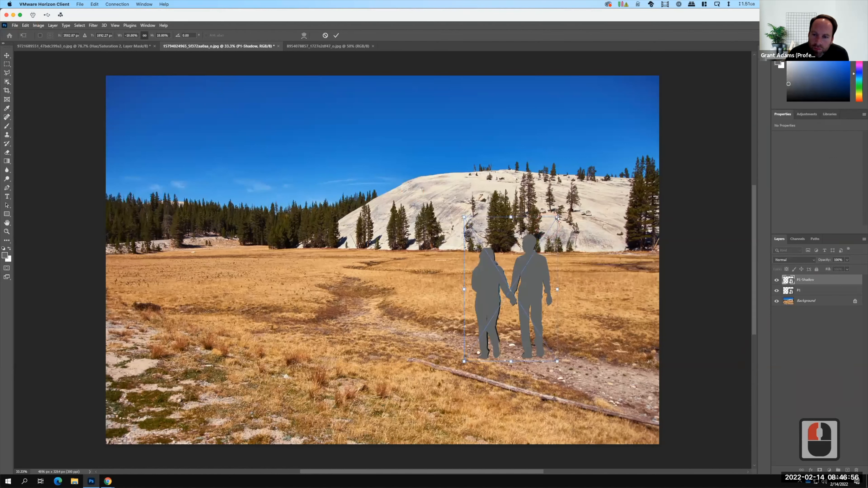
left_click_drag(463, 219, 528, 311)
left_click_drag(601, 279, 617, 317)
left_click_drag(514, 306, 615, 322)
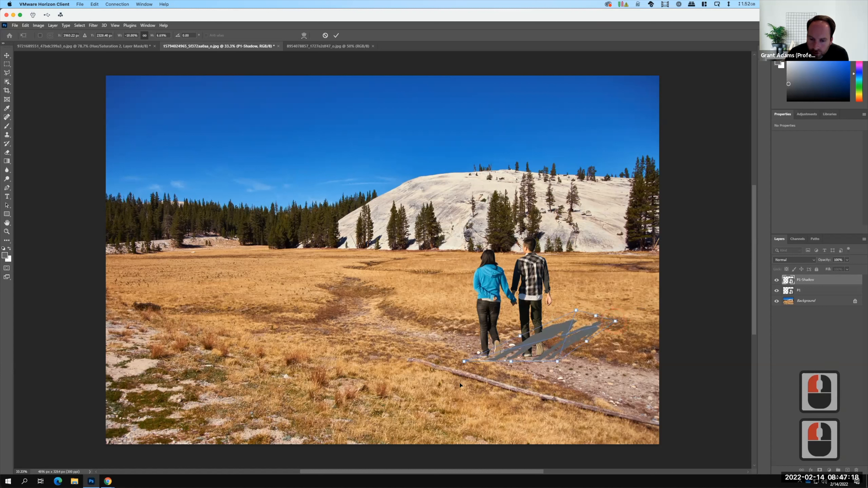
- Adjust the near corners of the P1-Shadow distortion and nudge it so the silhouette's feet meet the couple's shoes
left_click_drag(464, 361, 451, 356)
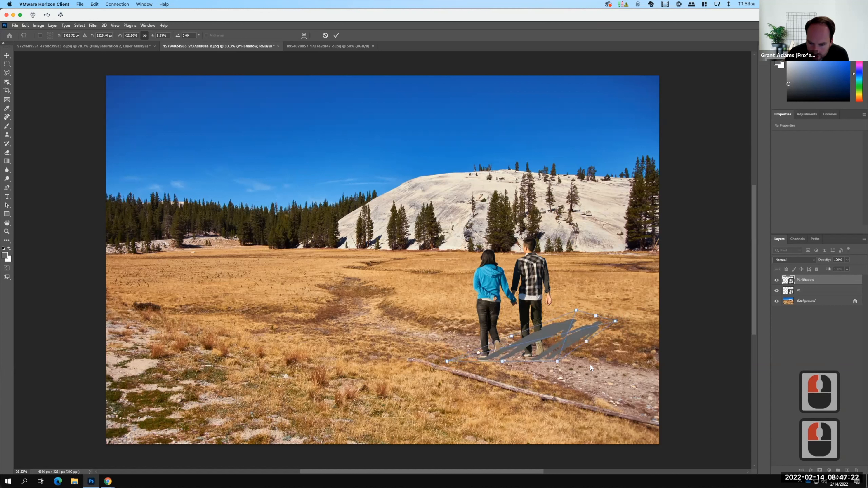
left_click_drag(557, 362, 529, 335)
key("F15")
left_click(557, 364)
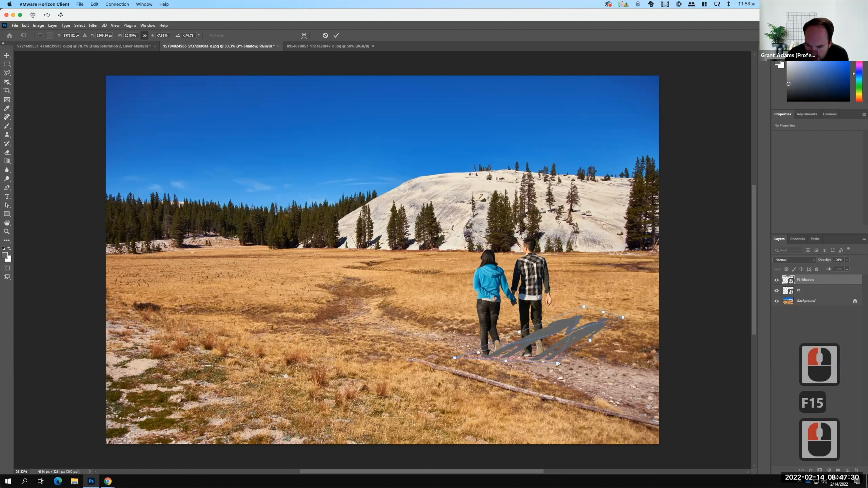
mouse_move(557, 364)
left_mouse_down()
mouse_move(563, 356)
mouse_move(547, 361)
left_mouse_up()
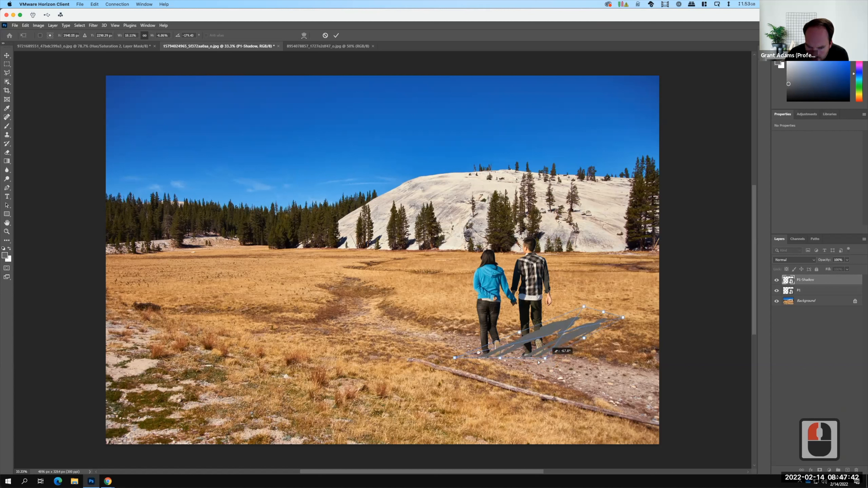
left_click(485, 357)
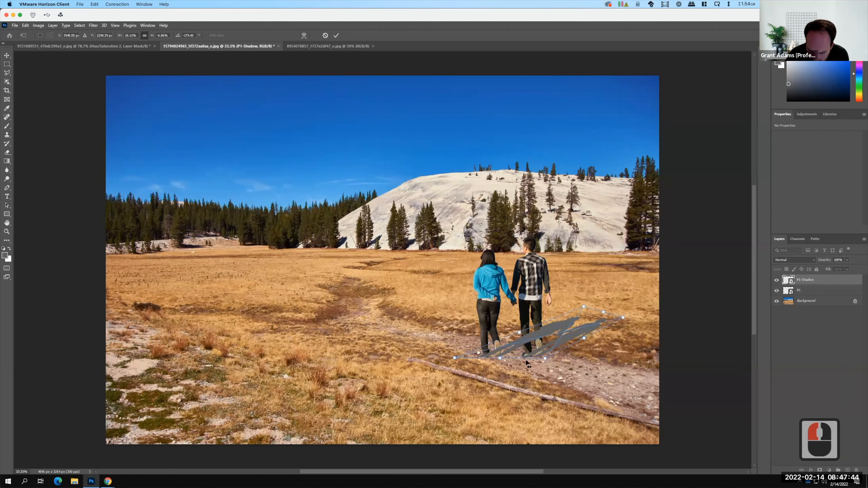
key("Down")
key("Down")
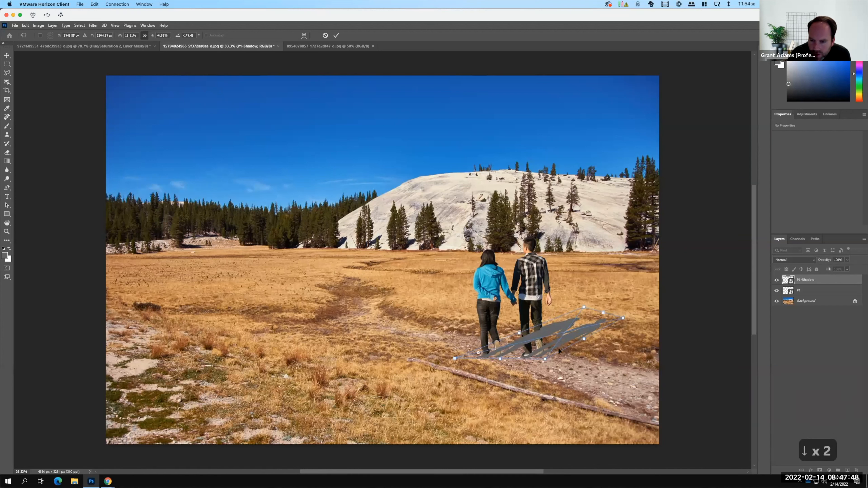
- Finish distorting and nudging the P1-Shadow silhouette, apply the transform, and move its layer below P1
left_click_drag(579, 310, 570, 314)
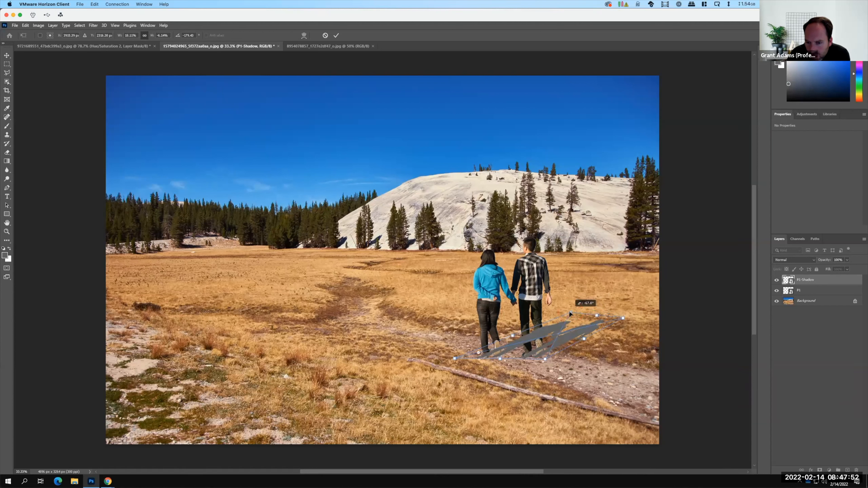
left_click(627, 319)
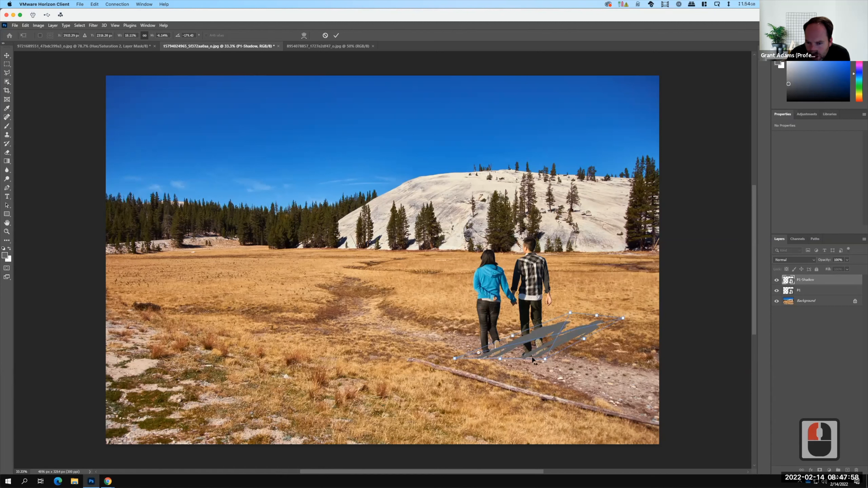
key("Right")
key("Right")
key("Right")
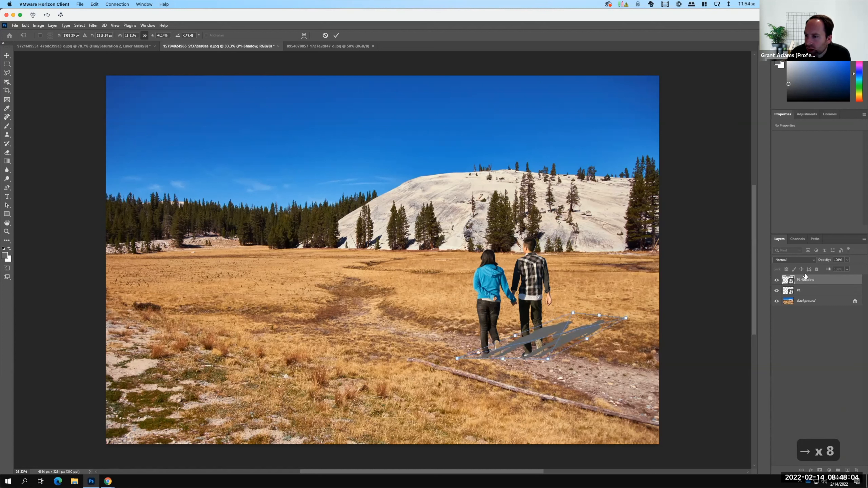
left_click_drag(807, 279, 807, 297)
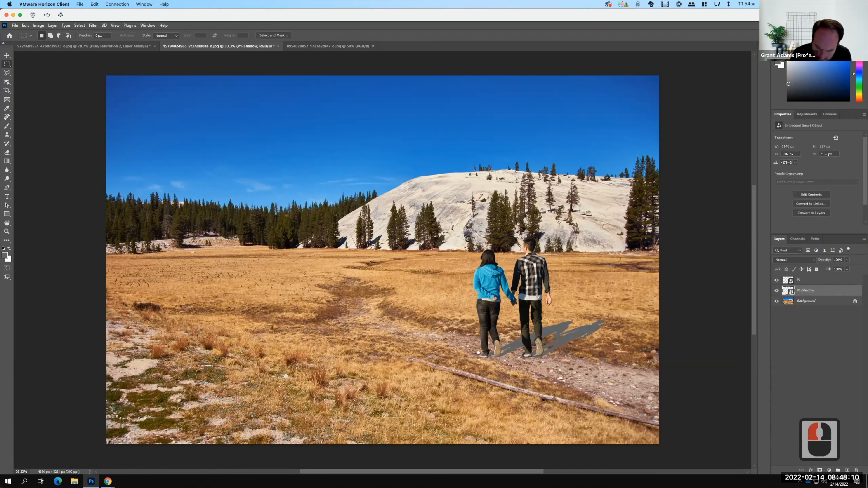
key("super+equal")
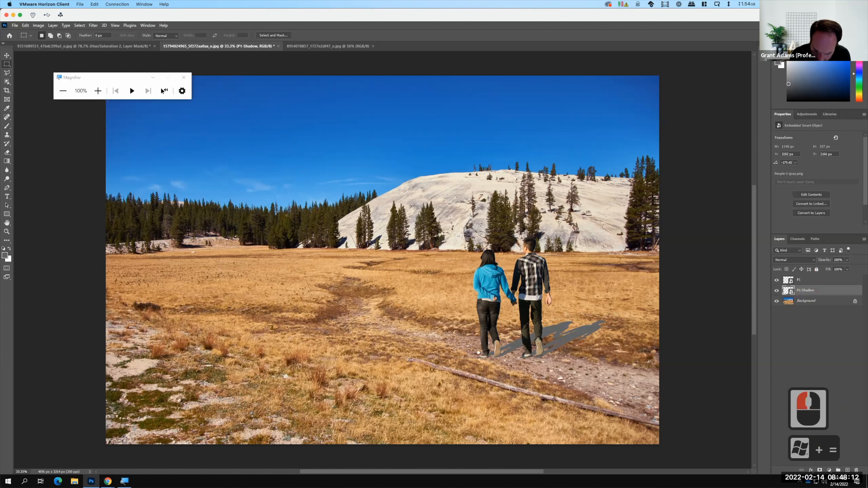
key("super+minus")
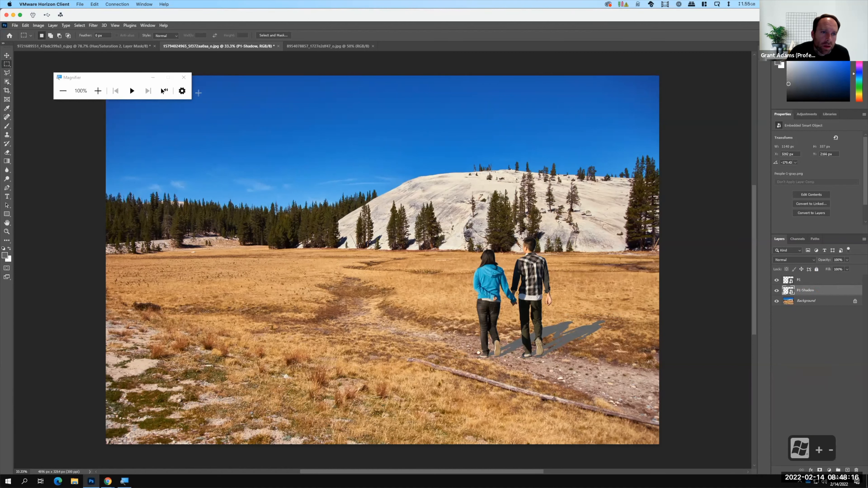
left_click(183, 73)
left_click(416, 188)
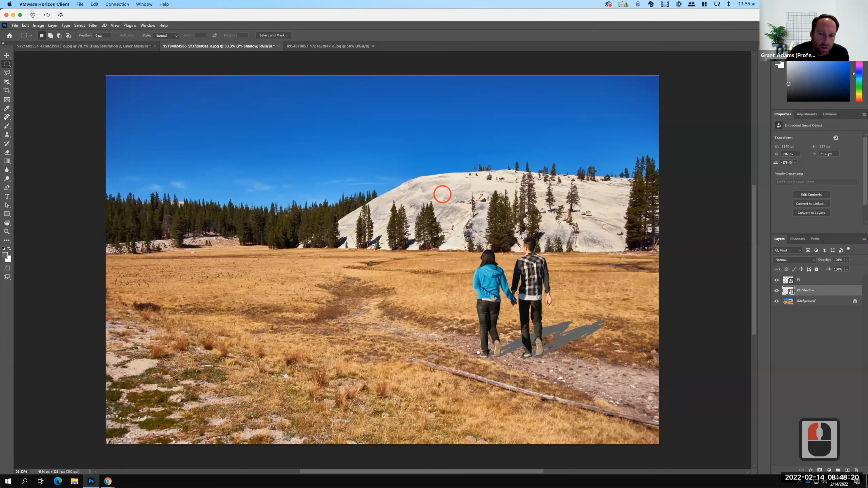
- Nudge the P1-Shadow layer slightly up and to the right with the Move tool so its feet line up with the couple's shoes
key("ctrl+equal")
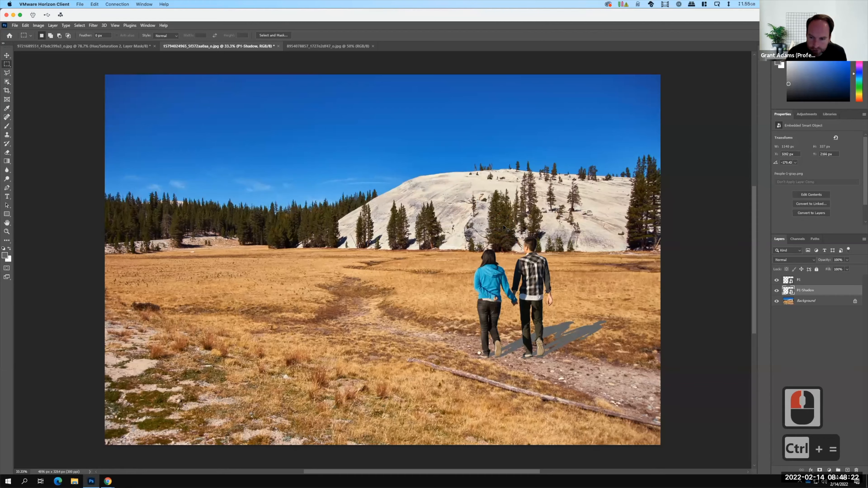
key("ctrl+equal")
scroll(452, 219, "up", 20)
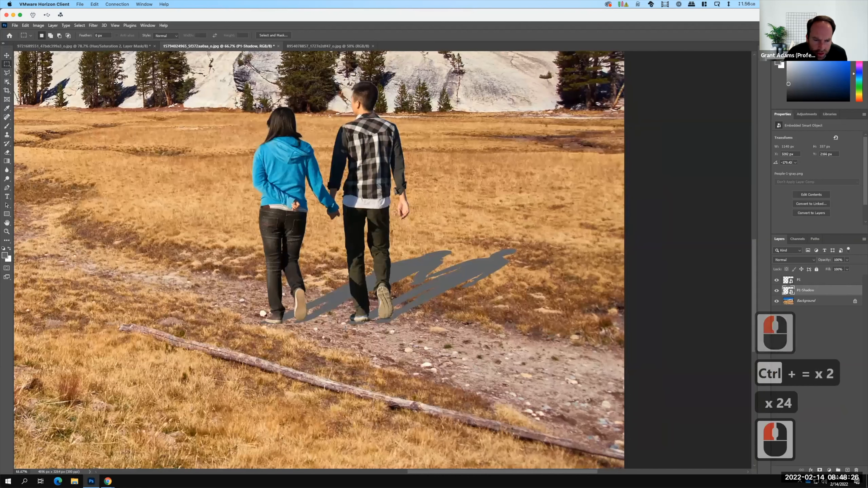
left_click(812, 289)
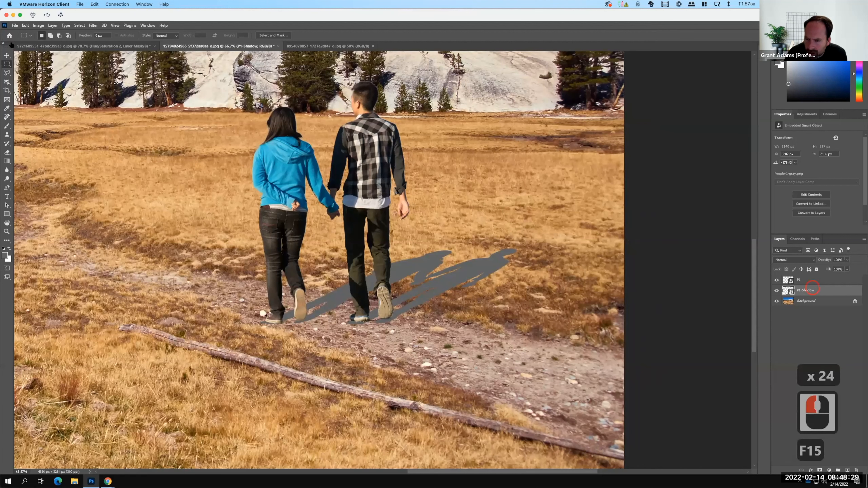
left_click(11, 54)
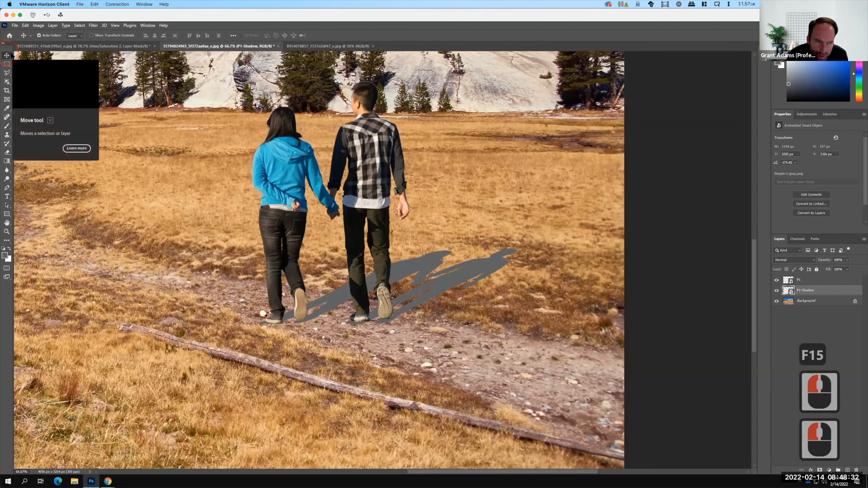
key("Up")
key("Up")
key("Up")
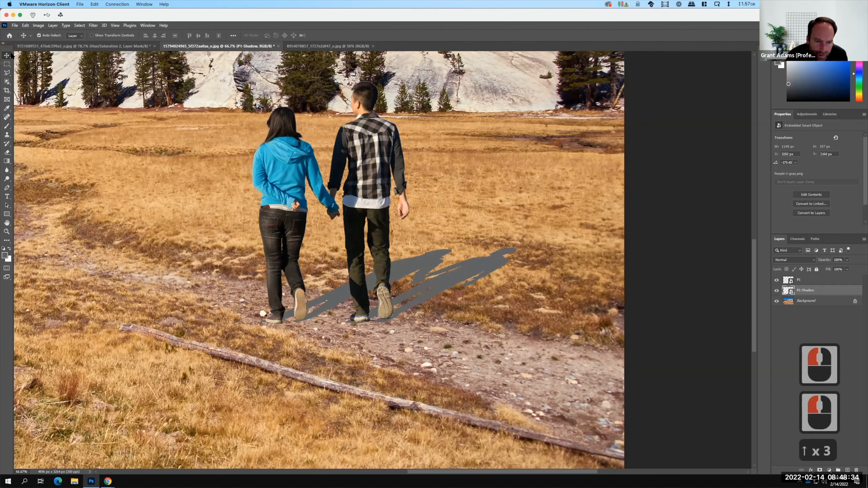
key("Up")
key("Right")
key("Right")
key("Right")
key("Right")
key("Right")
key("Right")
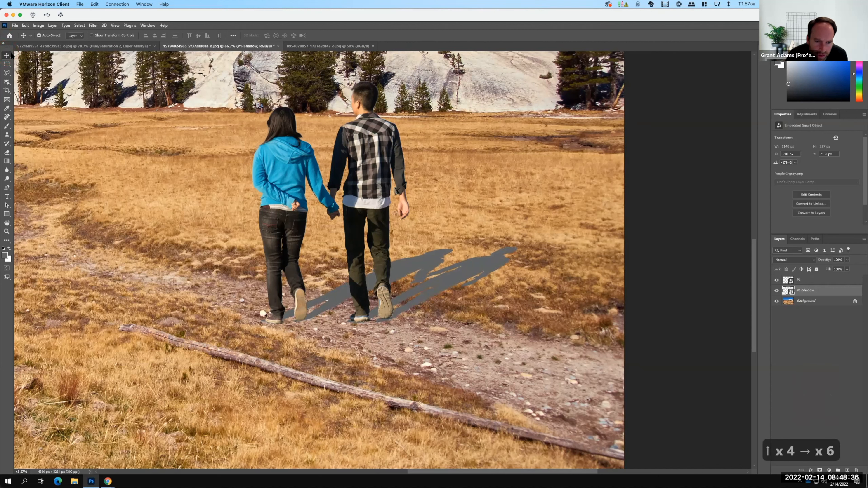
key("Right")
key("Right")
key("Right")
key("Right")
key("Right")
key("Right")
key("Right")
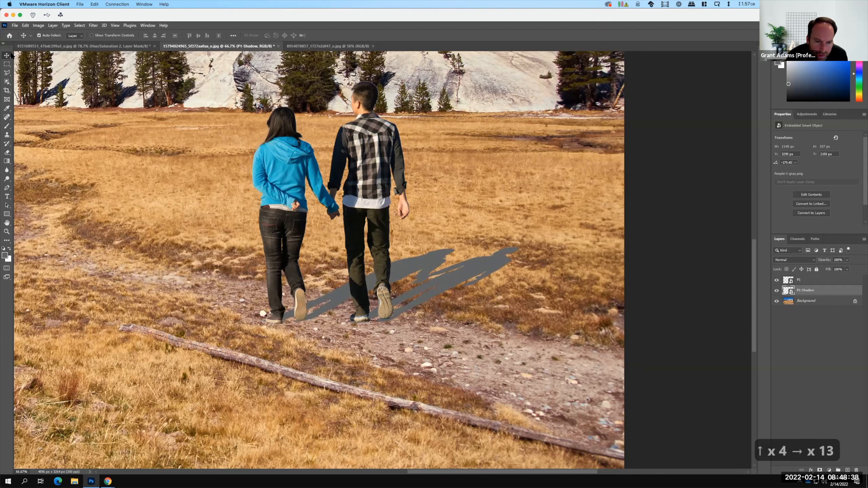
key("Down")
key("Down")
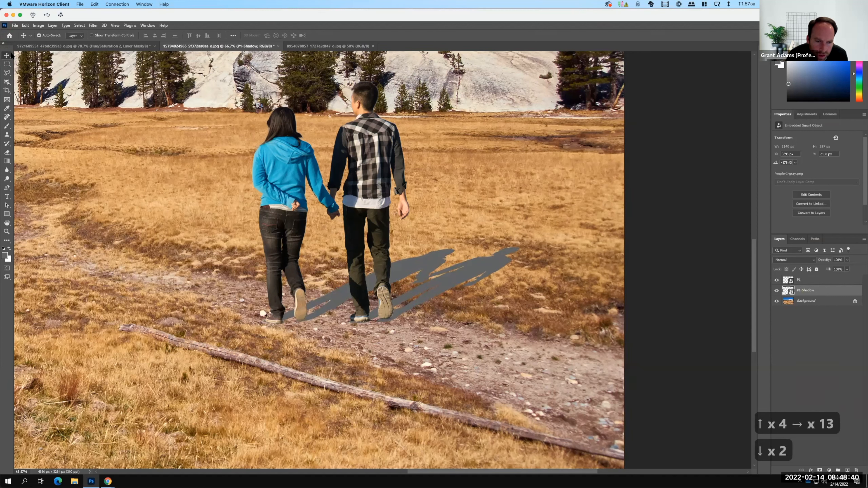
key("Up")
key("Right")
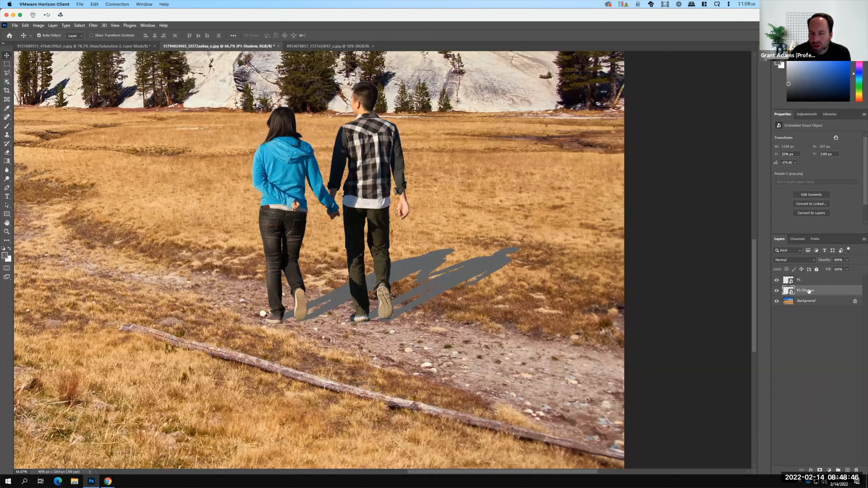
- Set the P1-Shadow layer's blend mode to Multiply and reduce its opacity to 59%
left_click(800, 257)
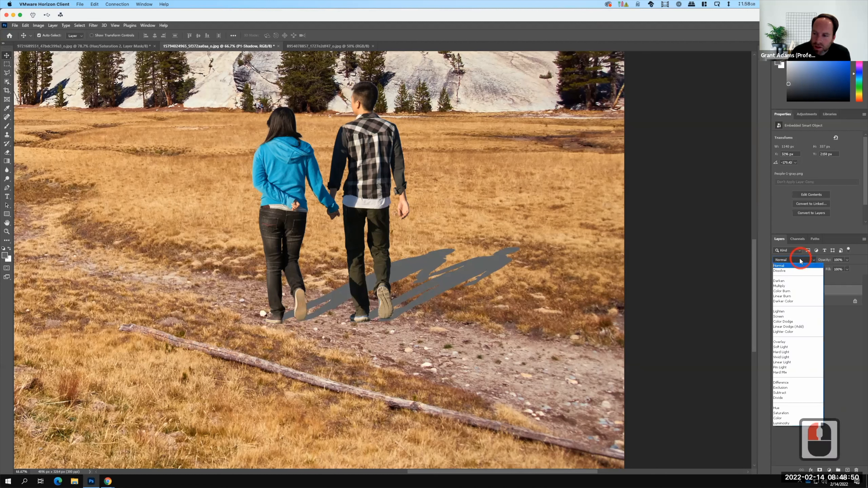
left_click(783, 286)
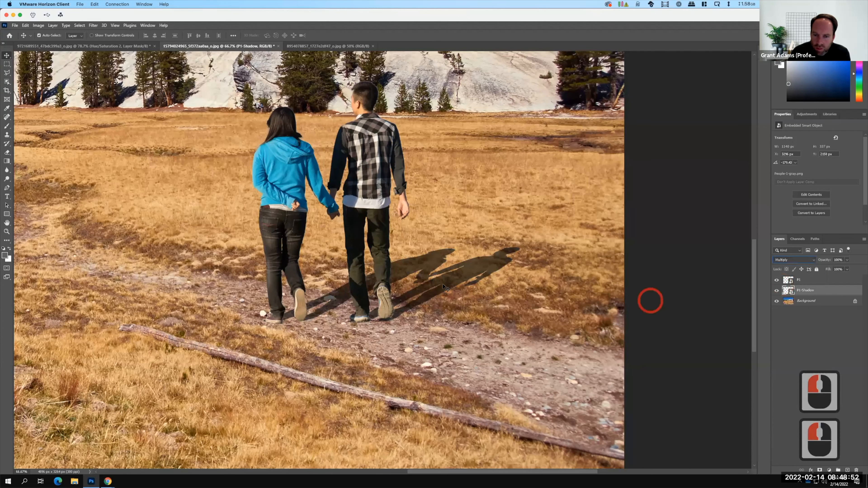
left_click(848, 261)
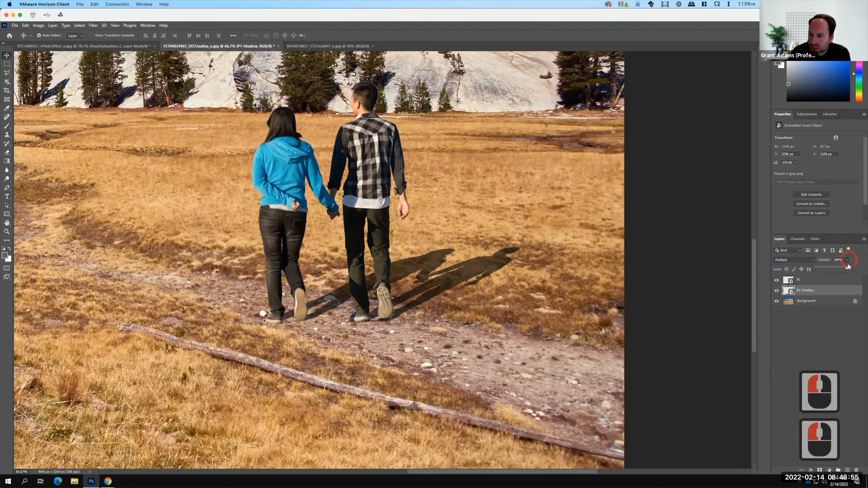
left_click(833, 269)
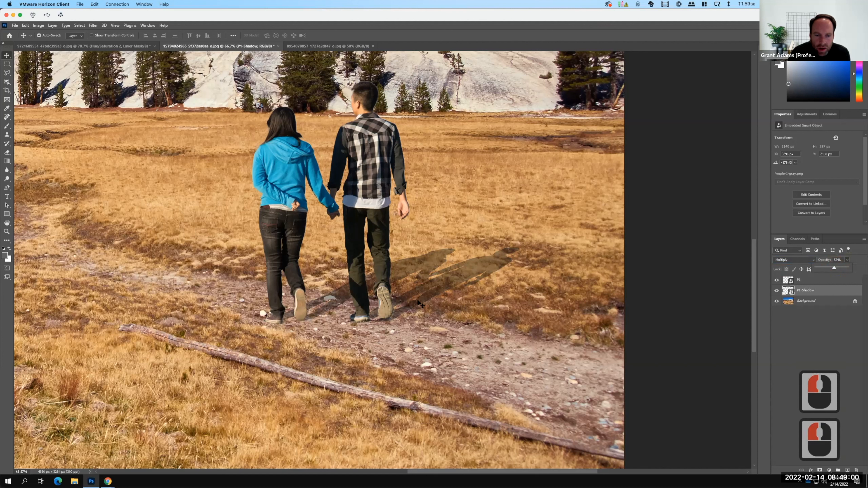
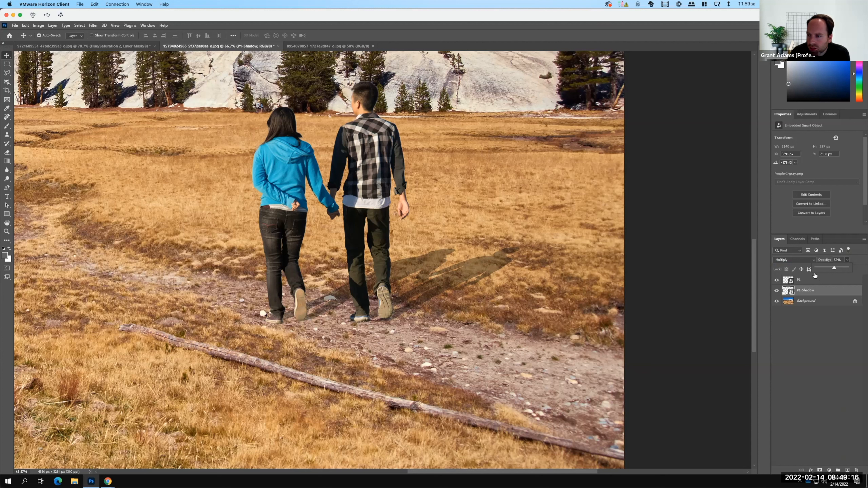
- Return the P1-Shadow layer's blend mode to Normal and its opacity to 100%
left_click(812, 262)
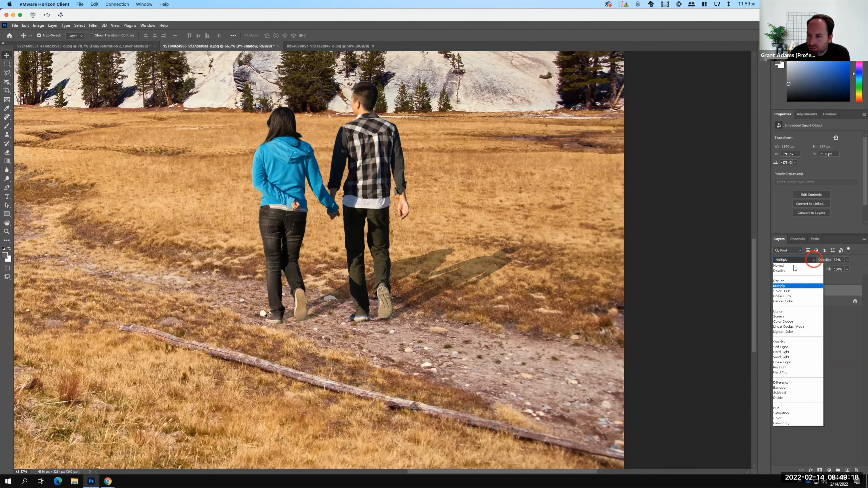
left_click(786, 266)
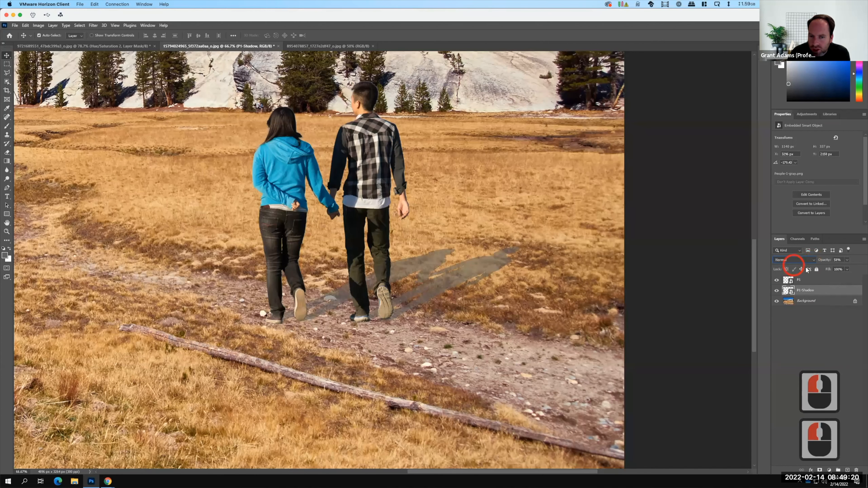
left_click(847, 260)
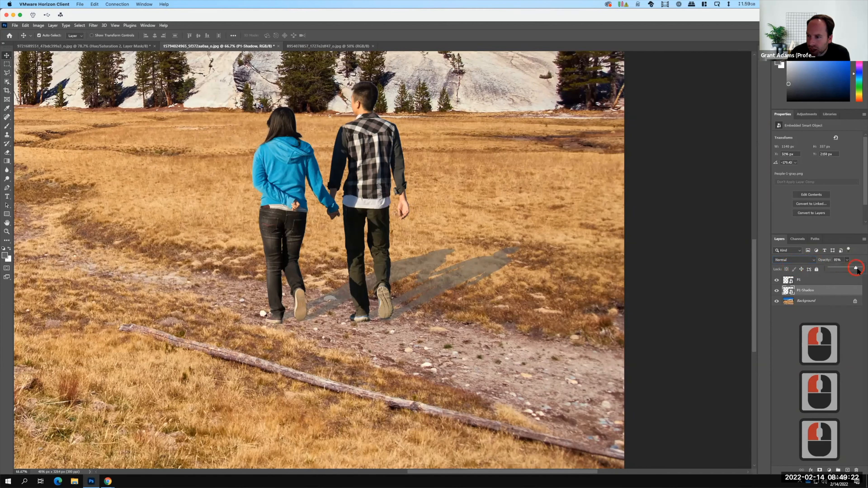
left_click_drag(854, 268, 860, 268)
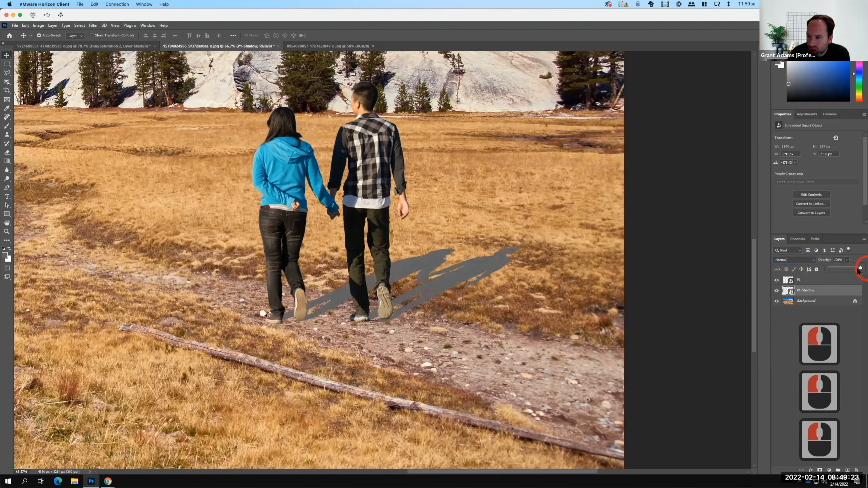
- Hide the P1 and Background layers to isolate the shadow silhouette, and show the Background again
left_click(776, 301)
key("F15")
left_click(777, 280)
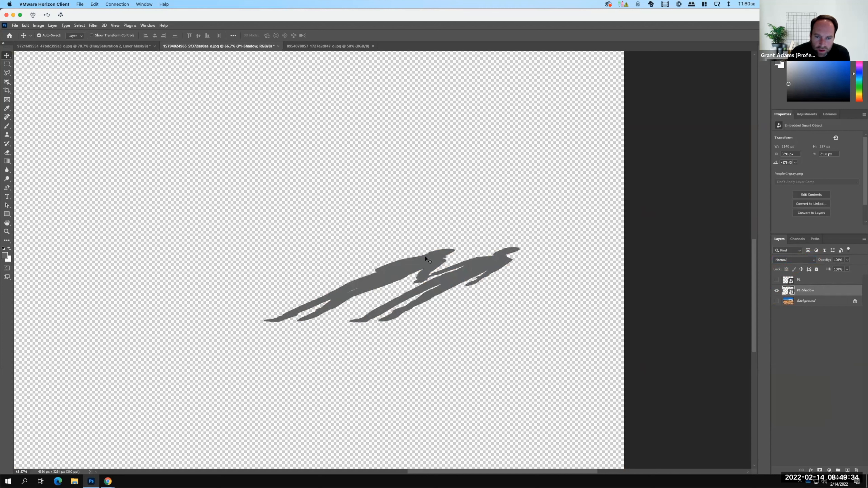
left_click(776, 302)
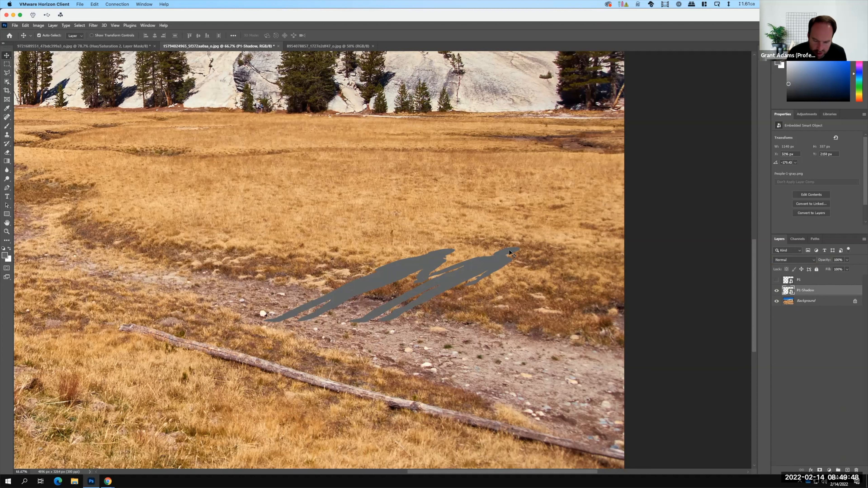
- Choose the Clone Stamp tool and restore the Legacy Brushes set to the list of brush presets
key("ctrl+equal")
left_click_drag(509, 252, 510, 253)
key("ctrl+equal")
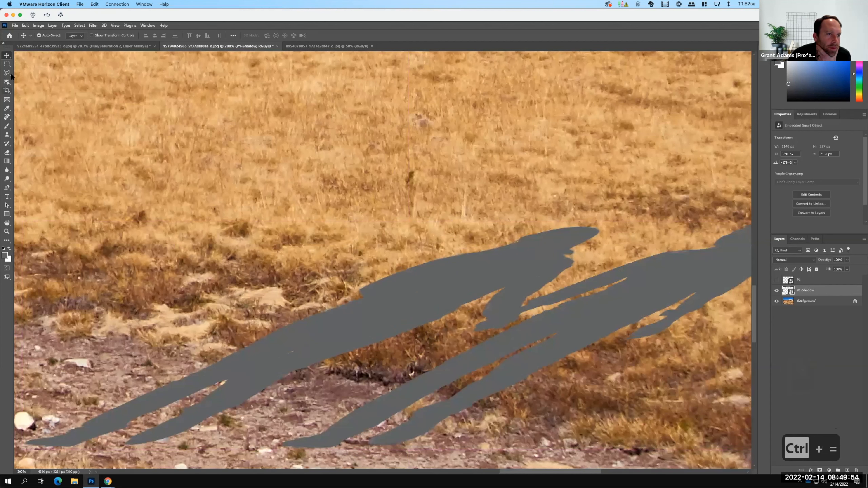
left_click(7, 134)
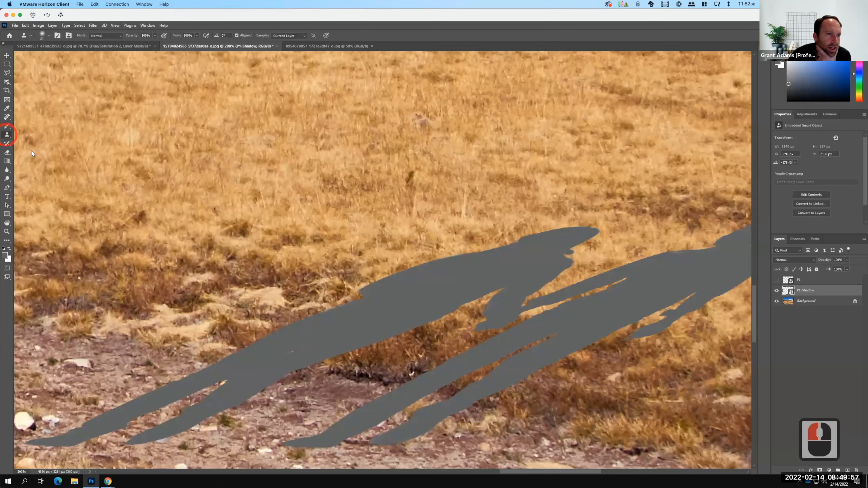
left_click(48, 36)
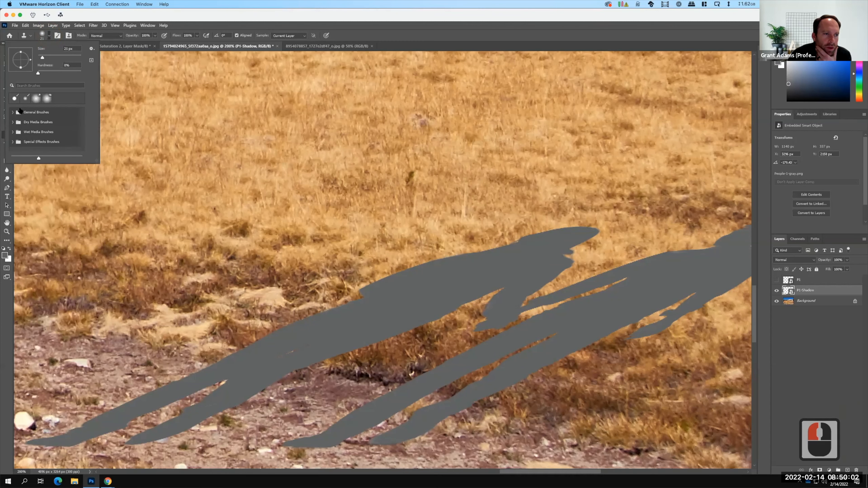
left_click(92, 50)
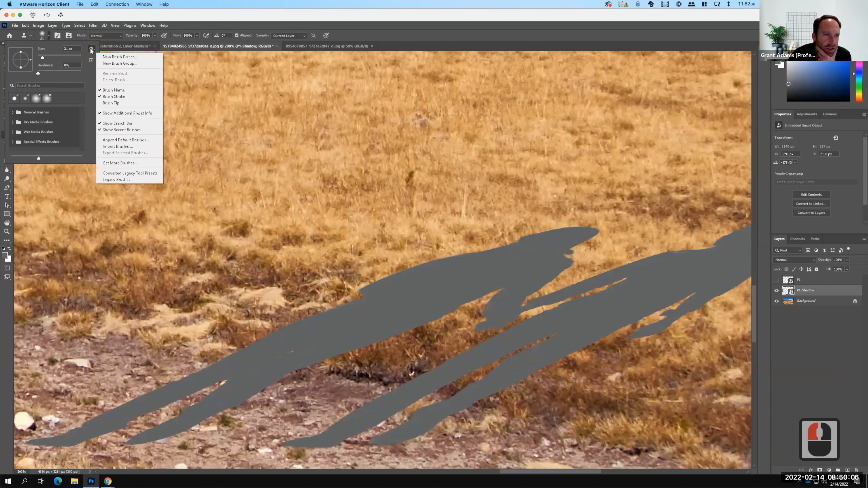
double_click(91, 48)
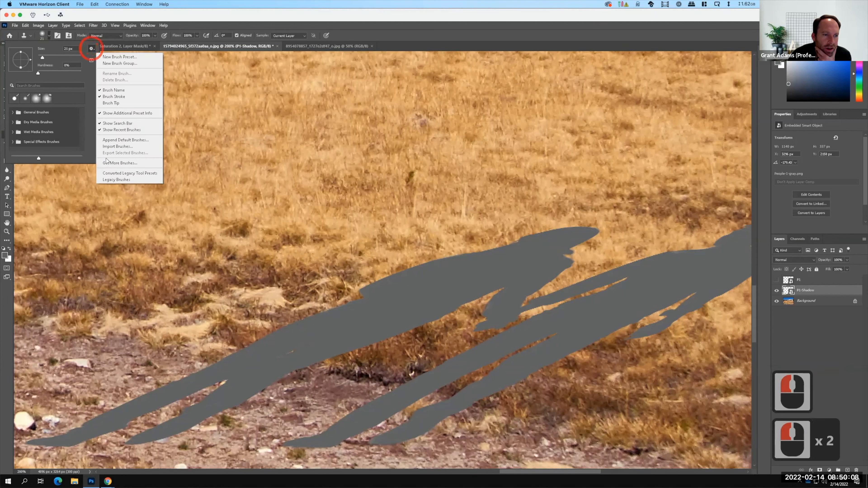
left_click(112, 179)
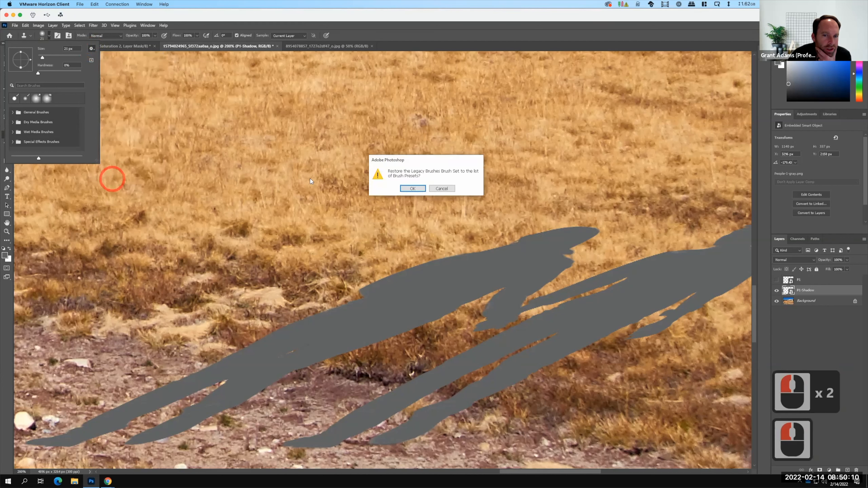
left_click(412, 188)
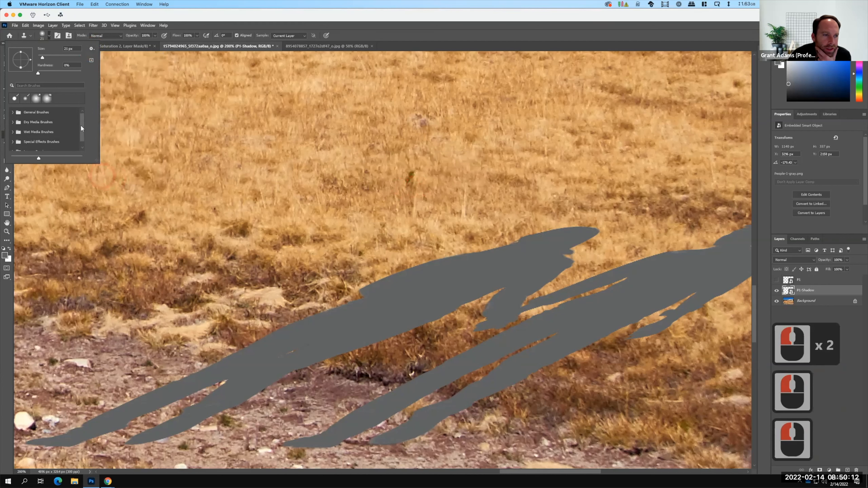
- Pick the Grass brush from the Default Brushes group in Legacy Brushes for the Clone Stamp
left_click_drag(81, 128, 82, 133)
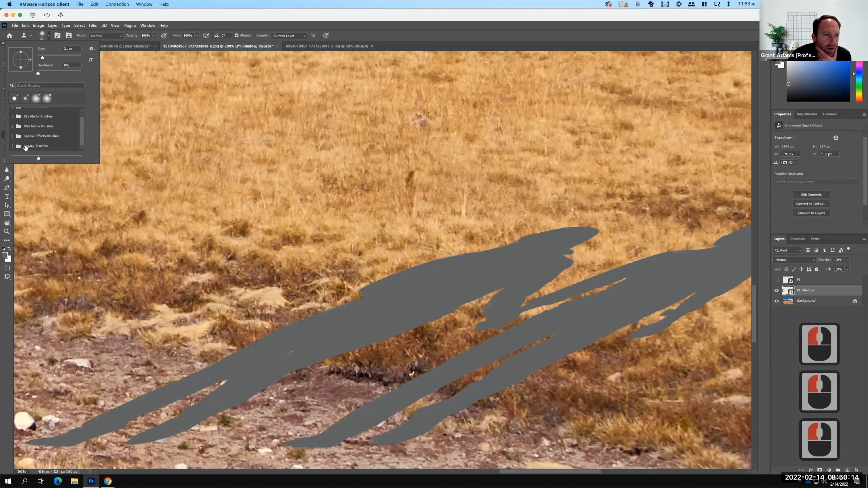
double_click(12, 147)
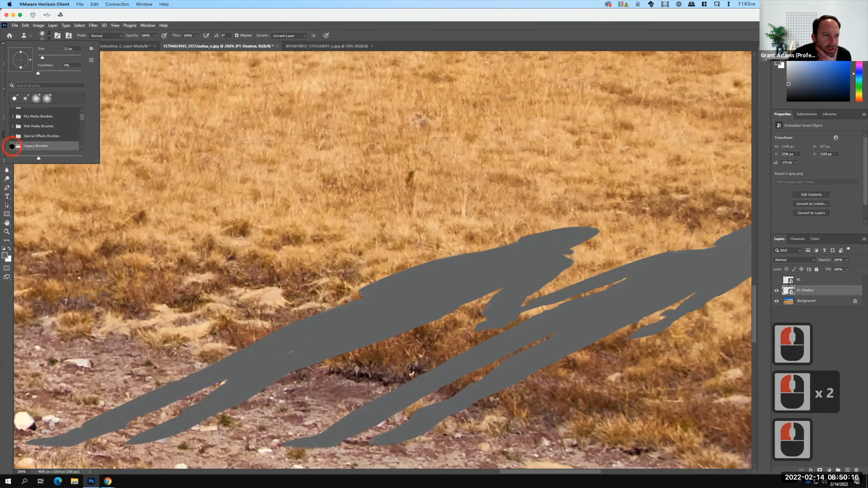
left_click(81, 124)
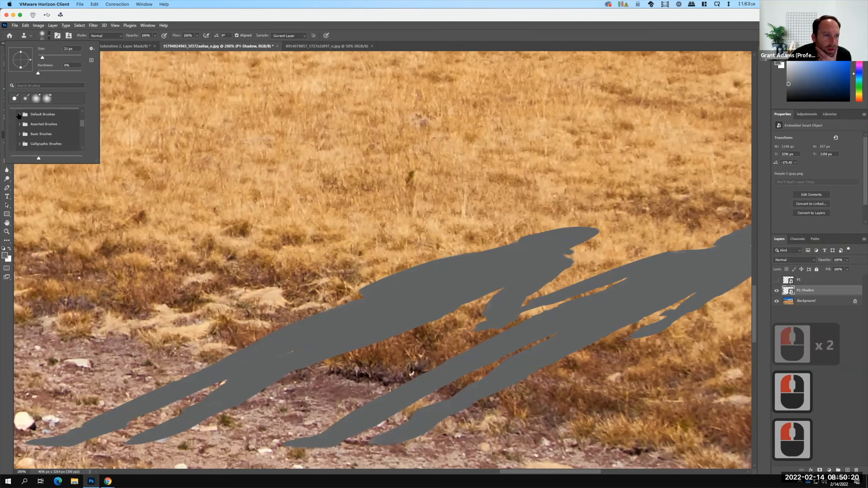
left_click(19, 116)
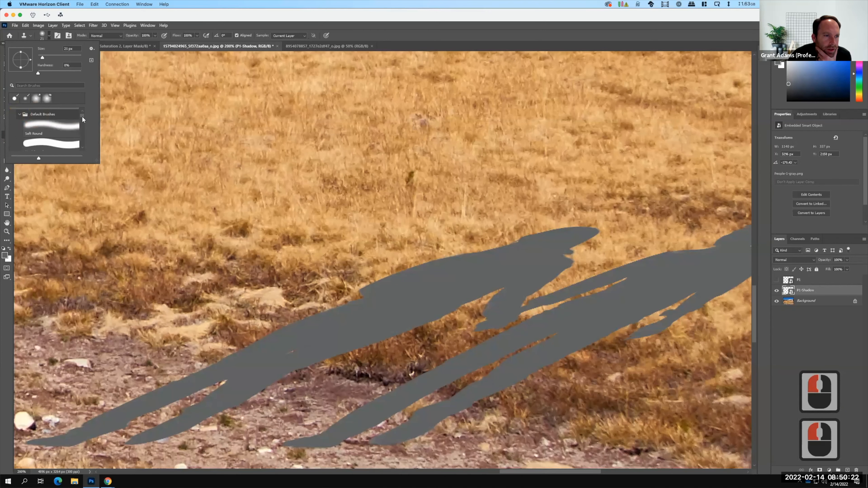
mouse_move(82, 122)
left_mouse_down()
mouse_move(100, 171)
mouse_move(113, 283)
left_mouse_up()
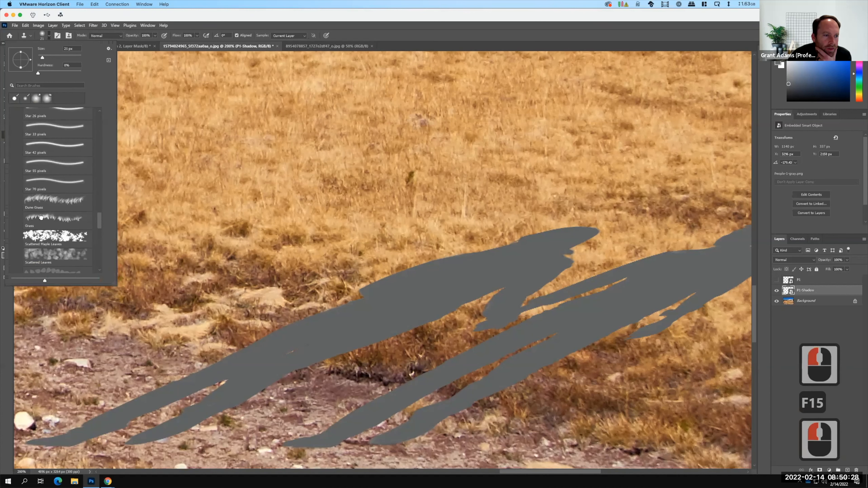
left_click(41, 220)
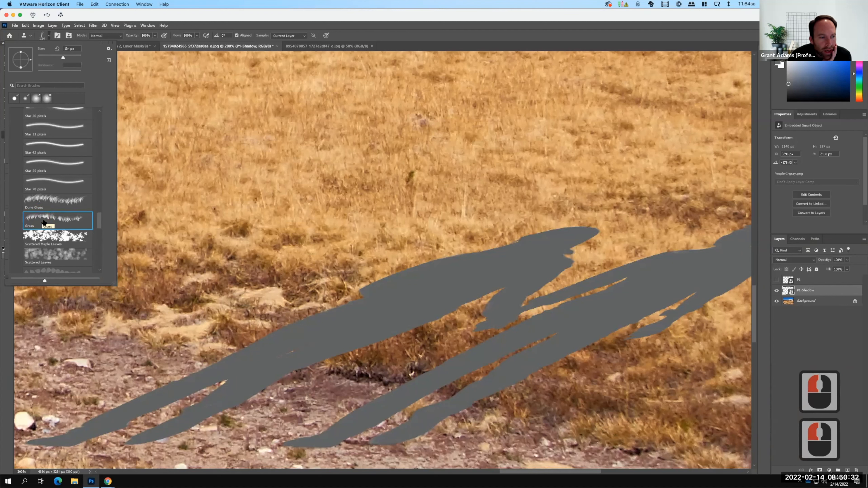
left_click(48, 36)
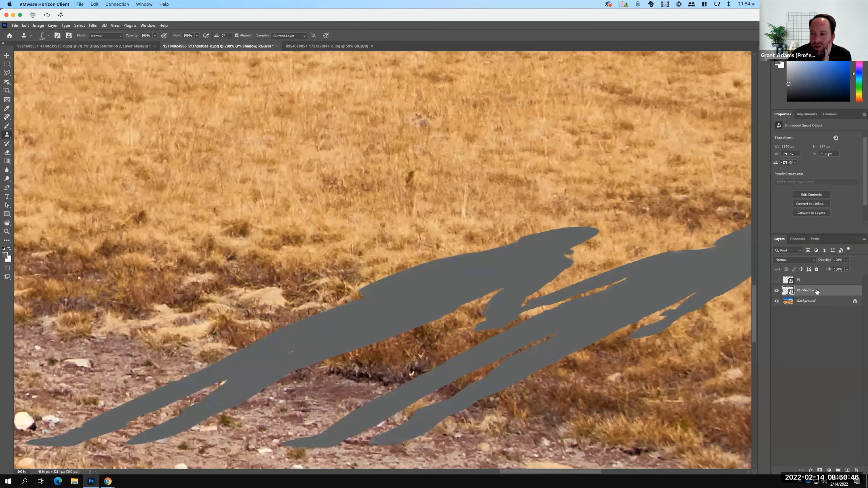
- Rasterize the P1-Shadow layer so its pixels can be edited with the Clone Stamp tool
right_click(822, 292)
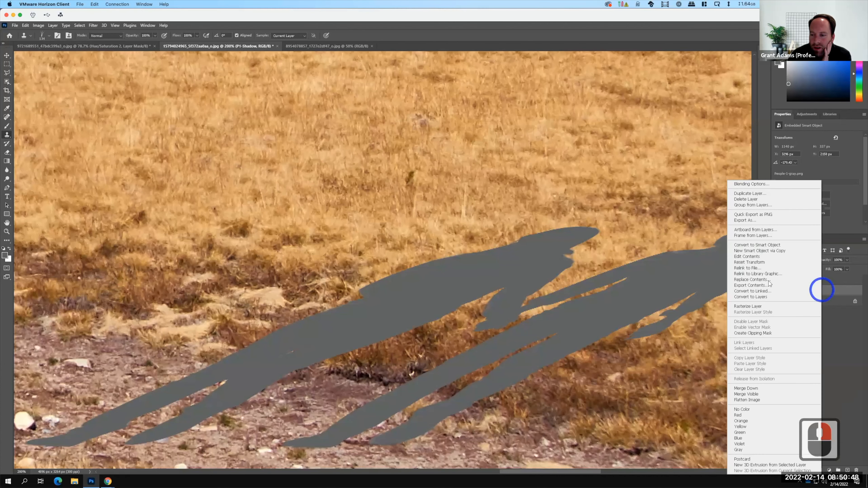
left_click(748, 306)
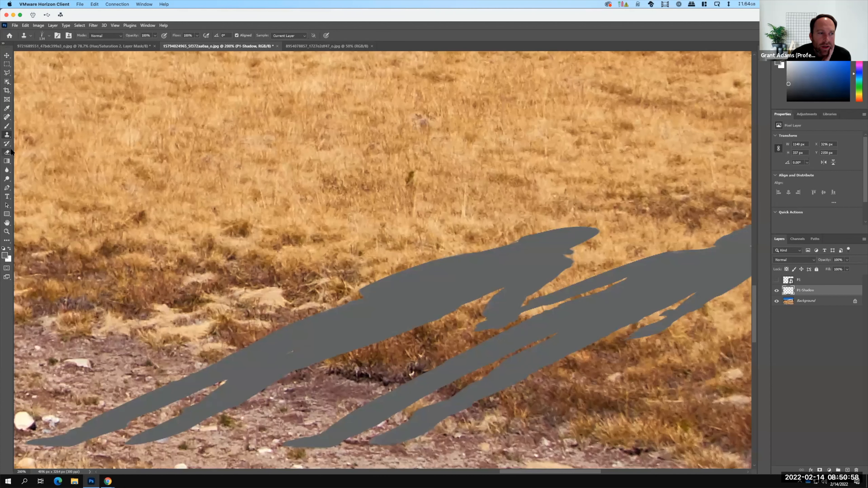
left_click(11, 136)
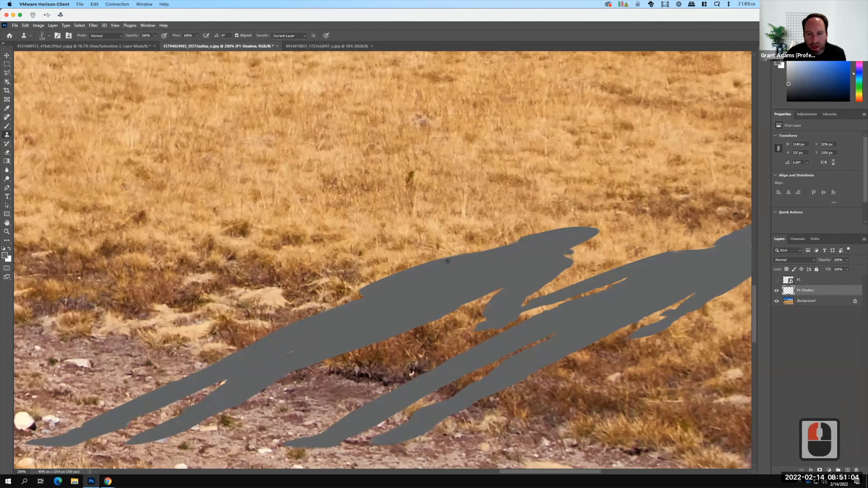
- Try to clone shadow gray onto the left figure's upper edge with the full-size Grass brush, and undo the stamp
left_click(446, 261, "alt")
left_click(446, 261)
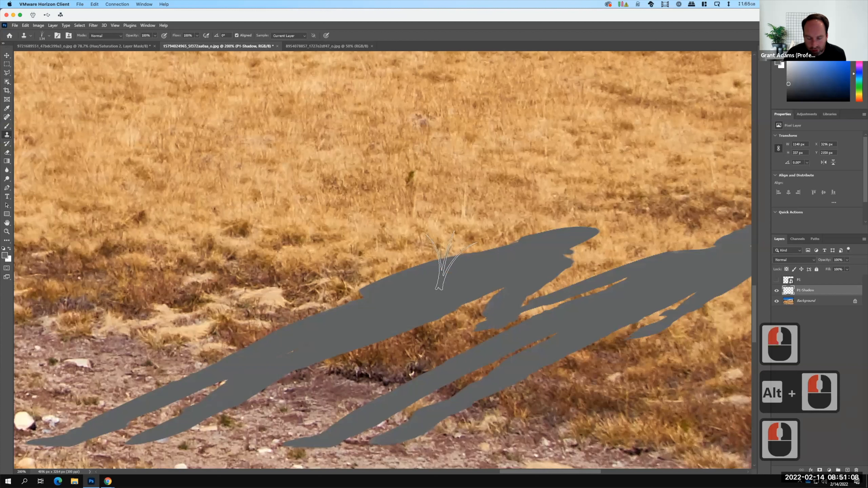
left_click(451, 264)
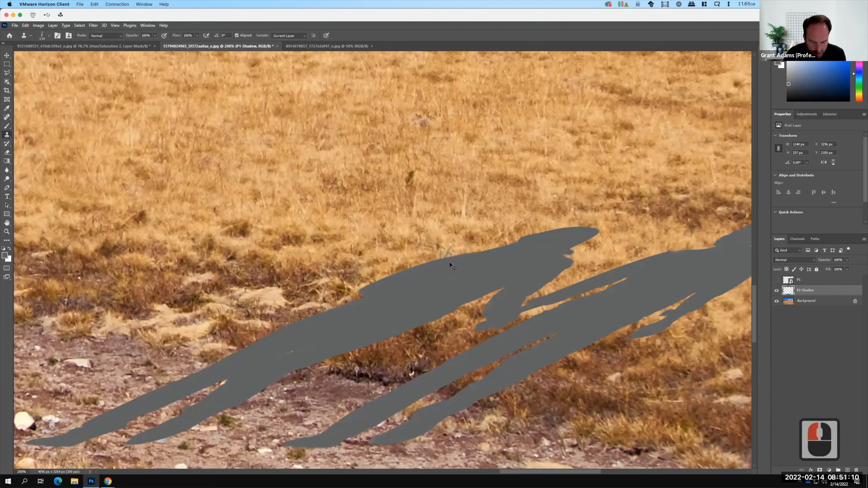
key("ctrl+z")
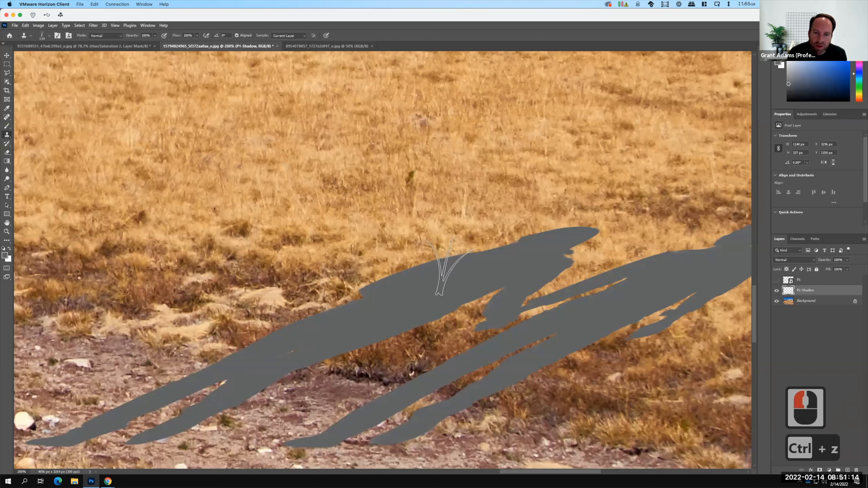
- Shrink the Grass brush considerably, sample gray inside the left figure's shadow, and stamp small grass tufts on its upper edge
key("bracketleft")
key("bracketleft")
key("bracketleft")
key("bracketleft")
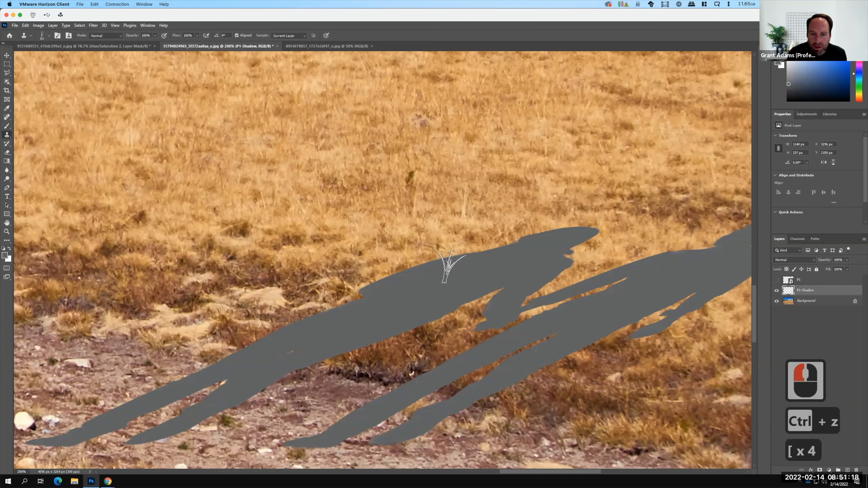
key("bracketleft")
key("bracketleft")
key("bracketleft")
key("bracketleft")
key("bracketleft")
key("bracketleft")
key("bracketleft")
key("bracketleft")
key("bracketleft")
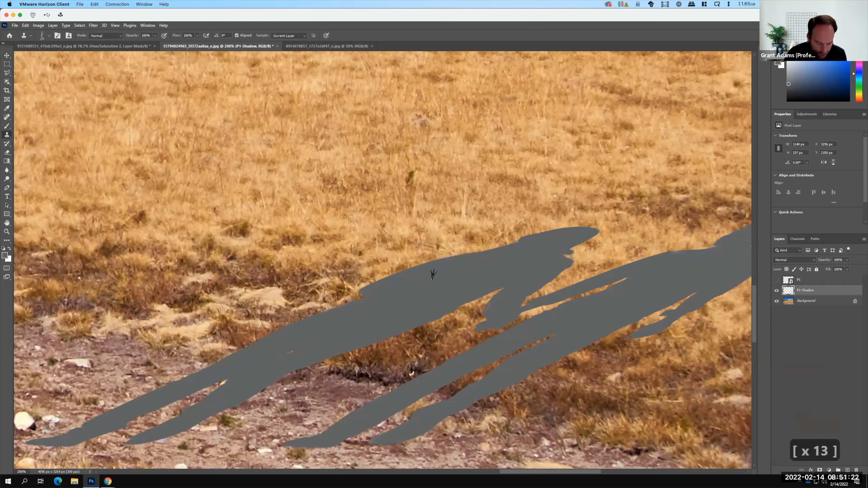
key("alt")
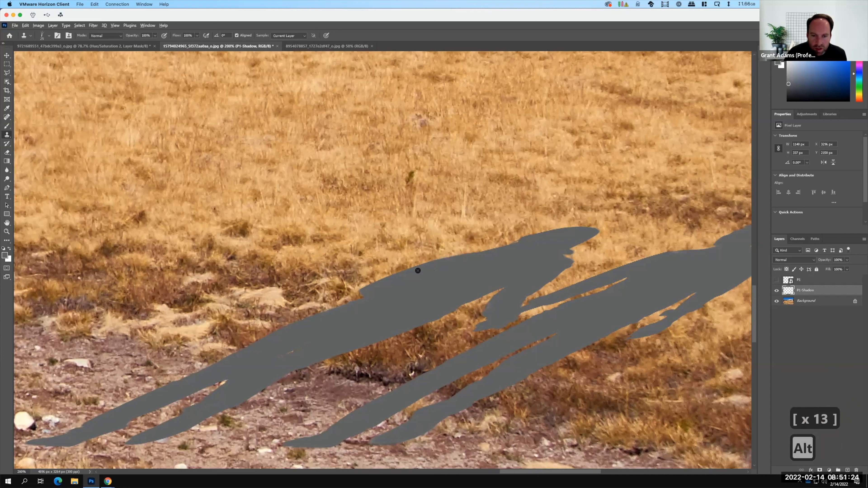
left_click(422, 263, "alt")
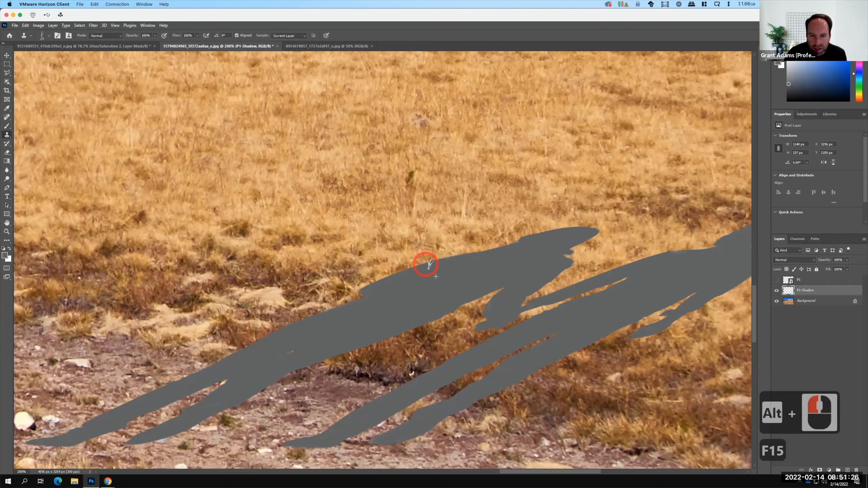
left_click(421, 265)
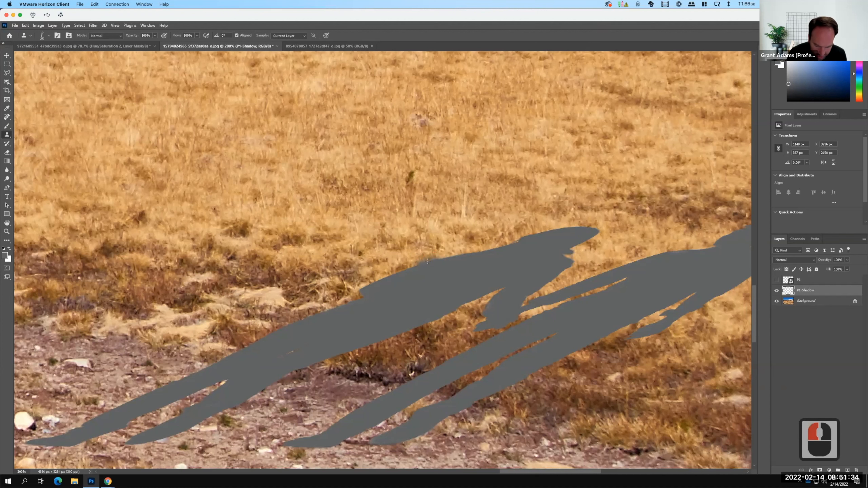
- Clone grass-shaped gray strokes along the middle of the left figure's upper shadow edge to roughen its smooth outline
key("ctrl+equal")
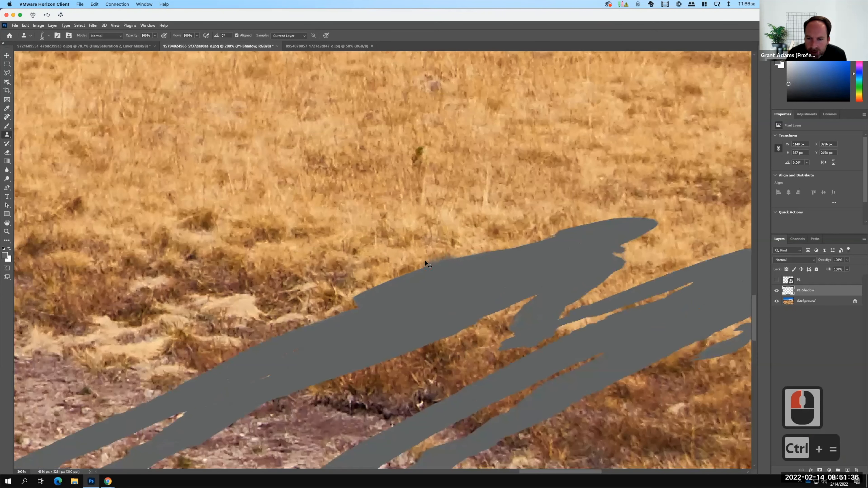
key("ctrl+equal")
key("ctrl+equal")
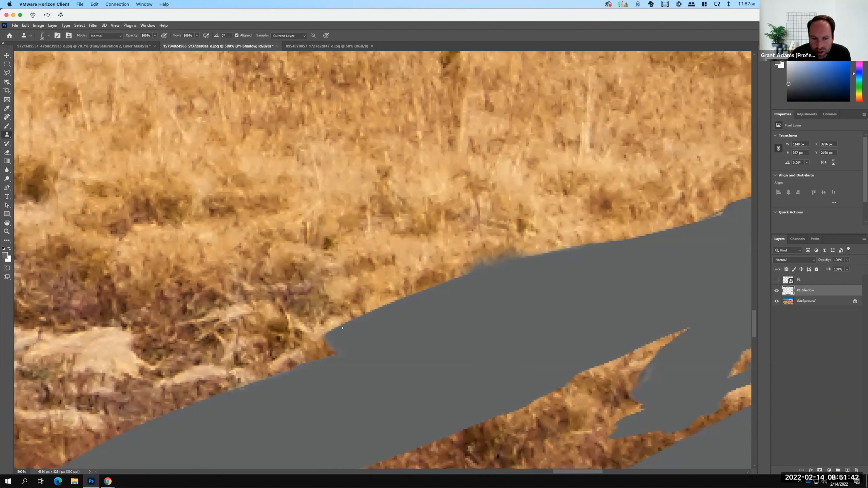
mouse_move(359, 317)
left_mouse_down()
mouse_move(386, 304)
mouse_move(358, 318)
left_mouse_up()
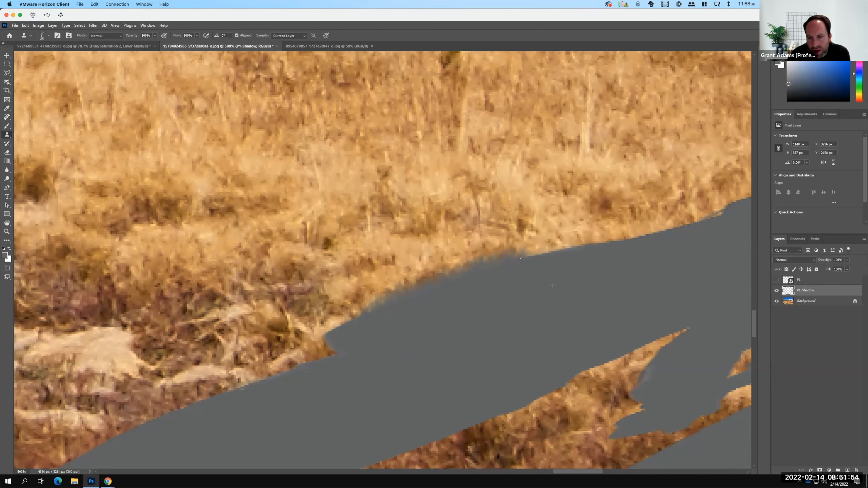
left_click(536, 261)
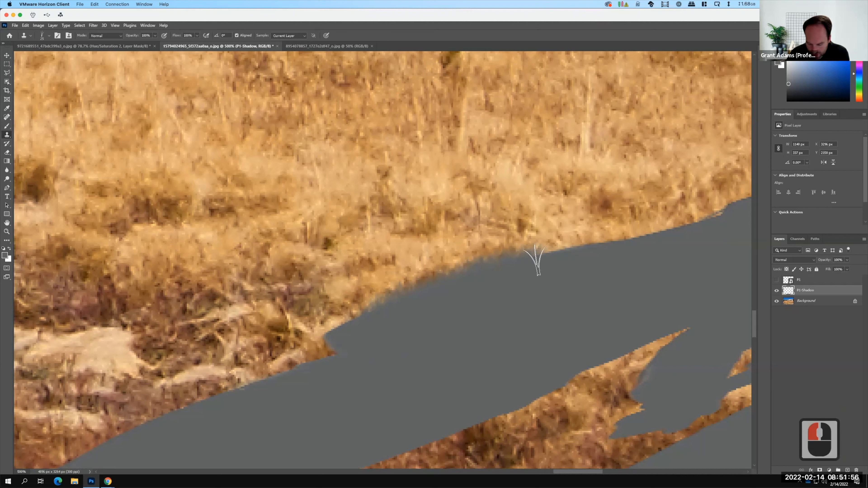
- Vary the Grass brush size and continue cloning tufts along the left figure's upper shadow edge toward the shoulder
key("bracketright")
key("bracketright")
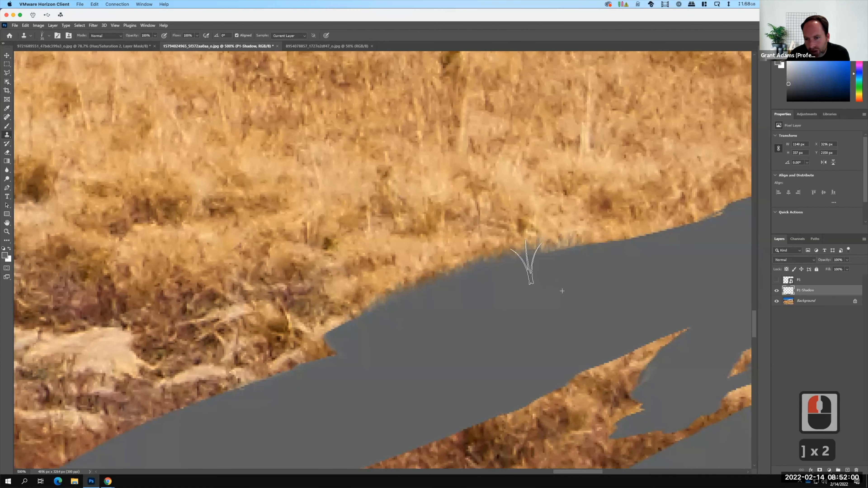
left_click(534, 245)
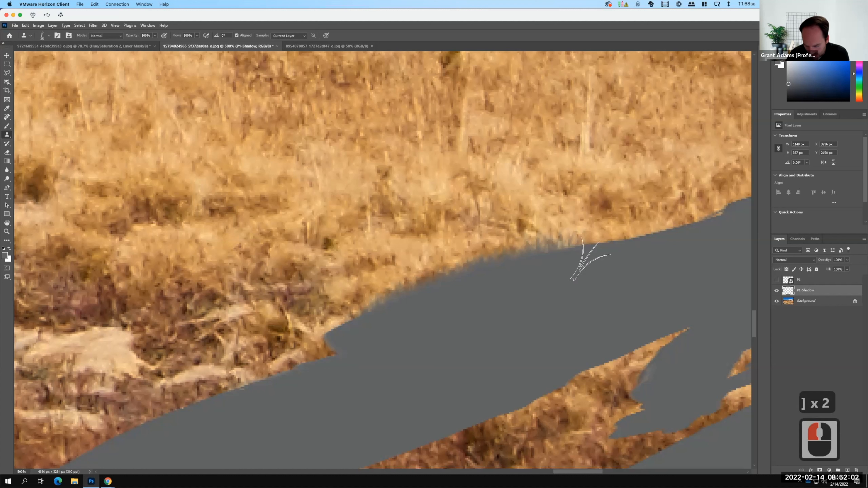
key("bracketleft")
key("bracketleft")
mouse_move(610, 247)
left_mouse_down()
mouse_move(550, 257)
mouse_move(603, 242)
left_mouse_up()
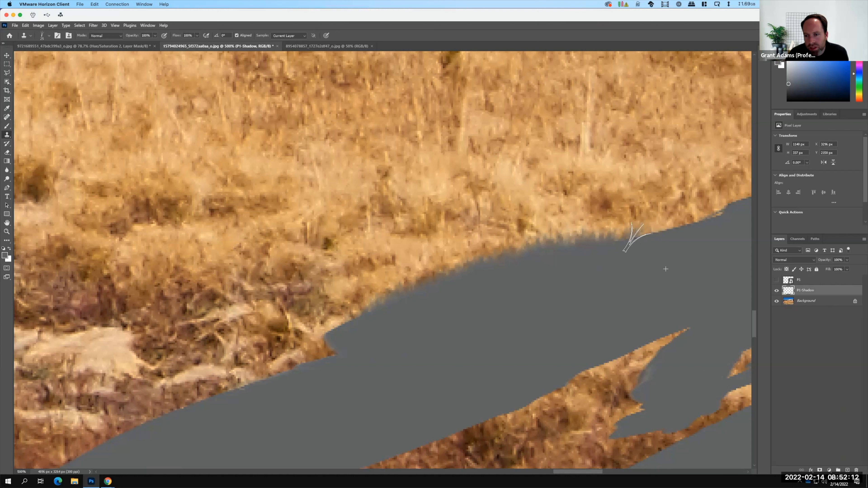
left_click(625, 241)
- Clone small gray grass tufts along the left figure's upper shadow edge from the shoulder toward the neck
key("space")
left_click_drag(646, 255, 255, 327)
mouse_move(321, 302)
left_mouse_down()
mouse_move(362, 295)
mouse_move(342, 300)
left_mouse_up()
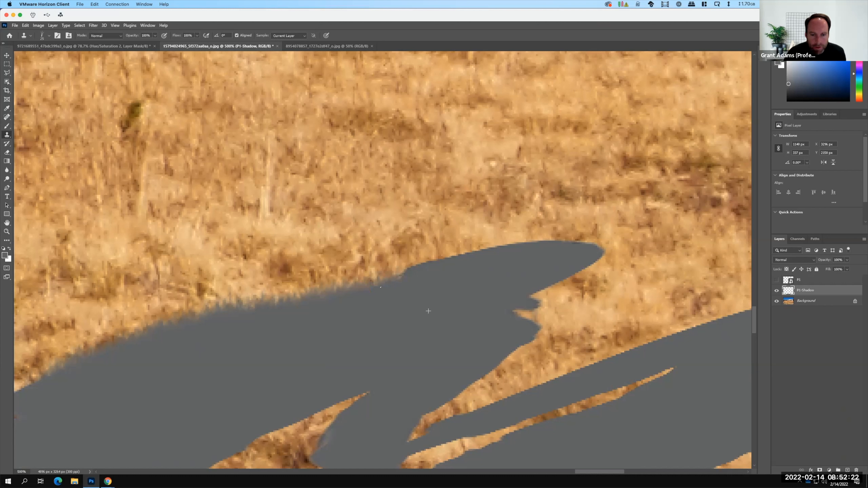
mouse_move(414, 314)
left_mouse_down()
mouse_move(466, 296)
mouse_move(444, 303)
left_mouse_up()
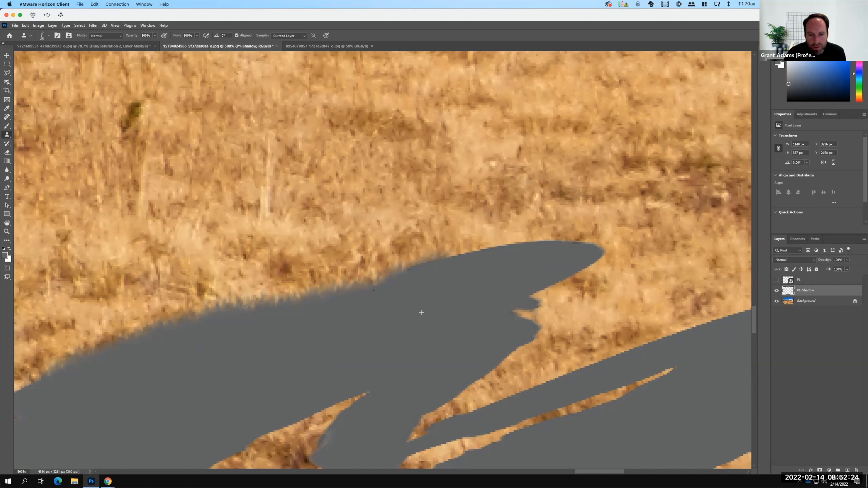
key("F15")
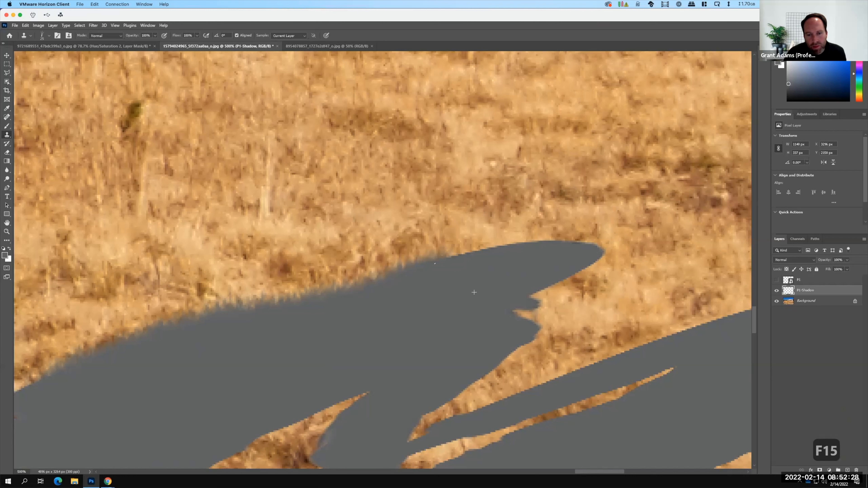
left_click(416, 279)
key("space")
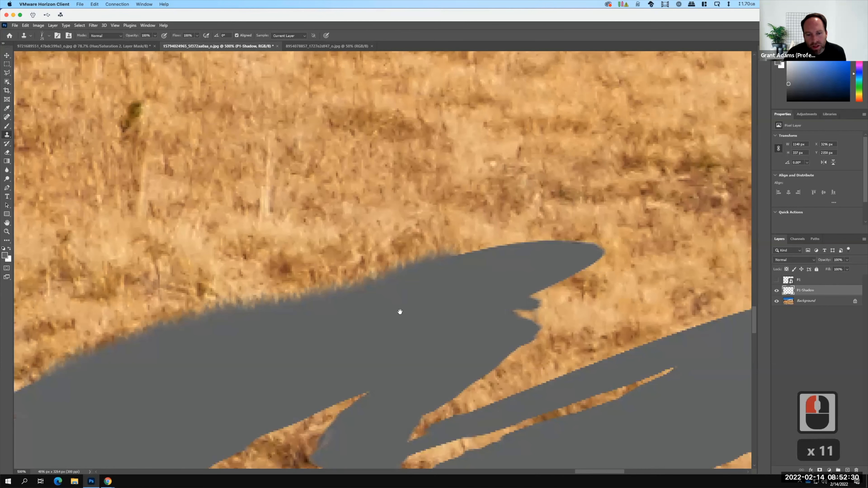
- Resample gray inside the left figure's shadow and clone grass tufts over the top and rounded tip of its head
left_click(408, 307, "alt")
mouse_move(472, 256)
left_mouse_down()
mouse_move(454, 256)
mouse_move(524, 246)
mouse_move(493, 251)
left_mouse_up()
mouse_move(547, 243)
left_mouse_down()
mouse_move(532, 242)
mouse_move(558, 244)
left_mouse_up()
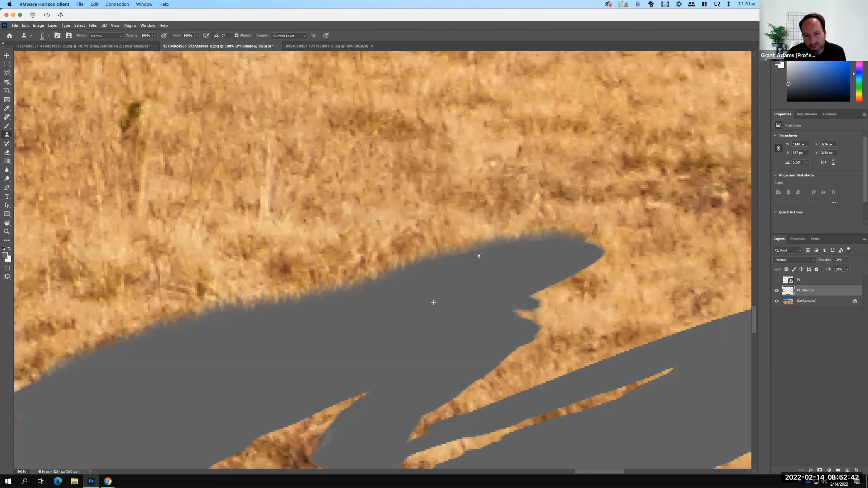
left_click_drag(499, 264, 443, 292)
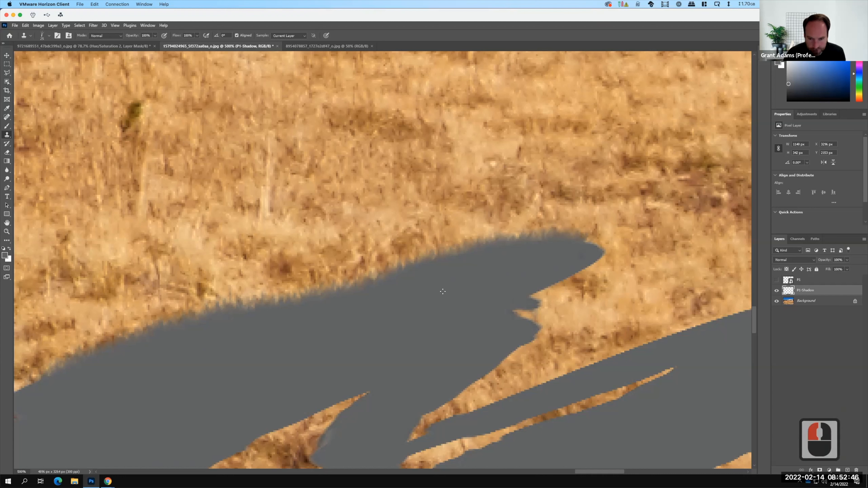
left_click(435, 287, "alt")
left_click_drag(600, 247, 589, 246)
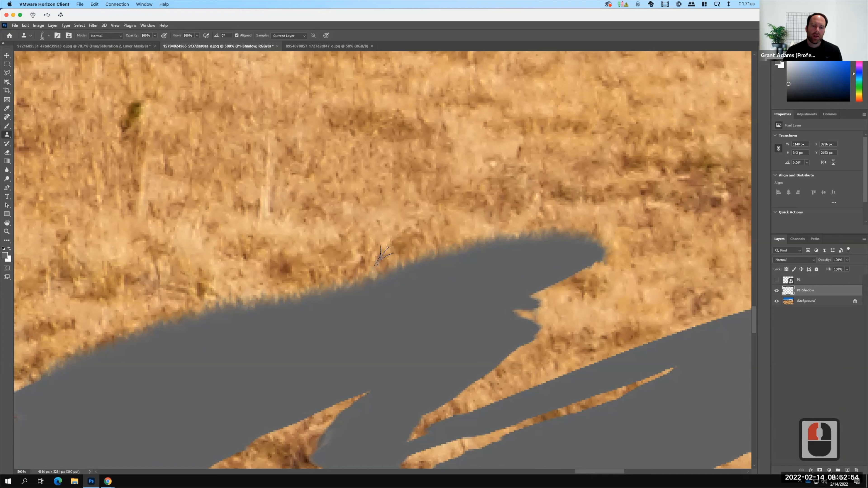
- Sample gray within the left figure's lower body shadow and clone grass strokes along its upper edge below the notch
key("space")
scroll(460, 258, "down", 20)
scroll(408, 296, "left", 3)
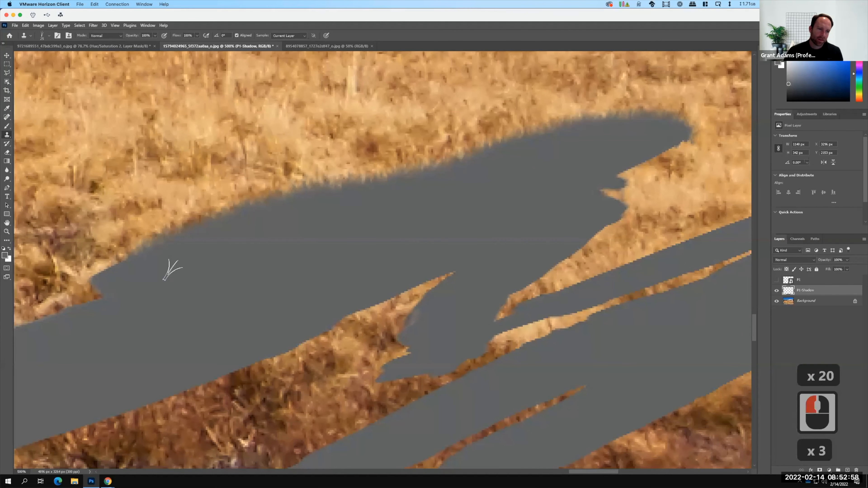
key("space")
scroll(377, 254, "left", 20)
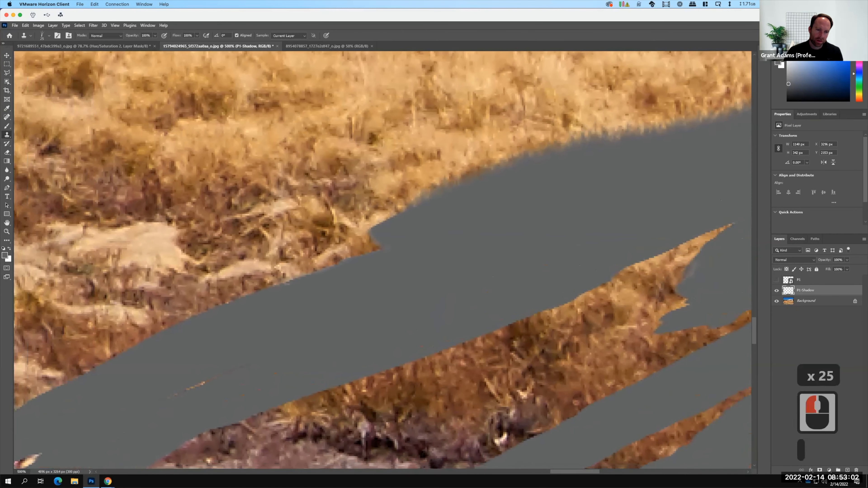
left_click_drag(262, 294, 345, 261)
left_click(351, 265)
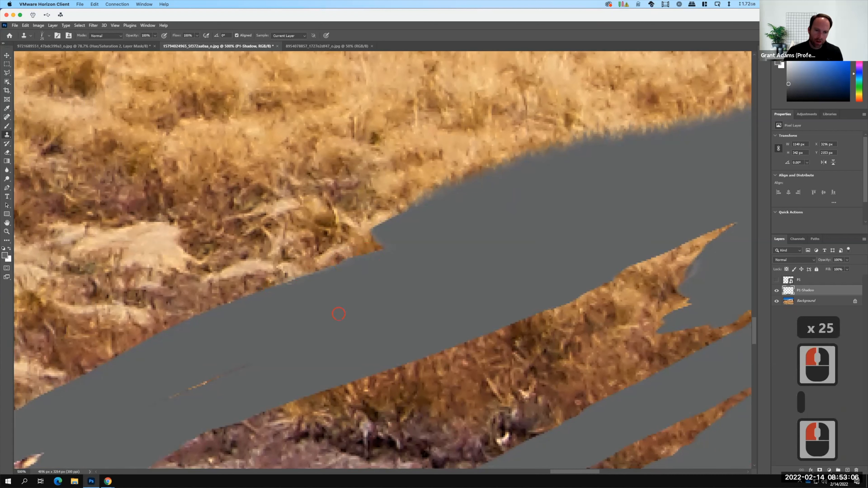
left_click(338, 314, "alt")
mouse_move(287, 276)
left_mouse_down()
mouse_move(255, 295)
mouse_move(339, 257)
mouse_move(333, 266)
left_mouse_up()
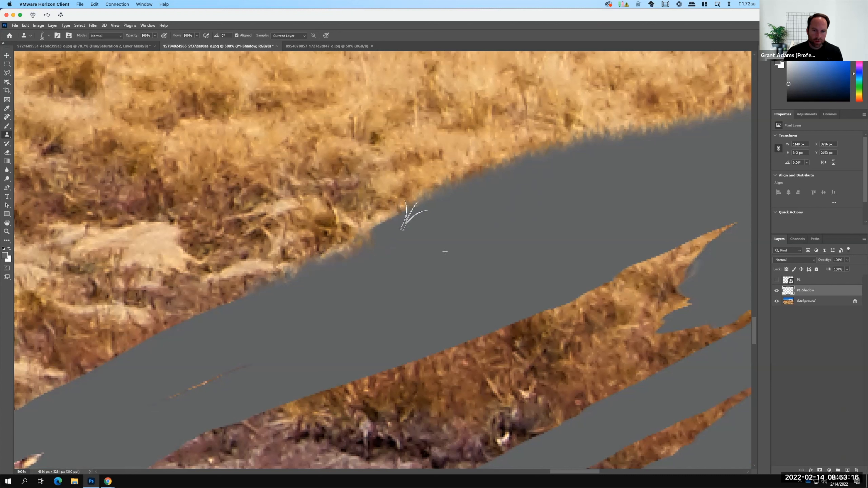
- Cover the notch in the left figure's upper shadow edge with cloned gray tufts and roughen the adjoining outline
left_click(366, 237)
mouse_move(381, 222)
left_mouse_down()
mouse_move(363, 237)
mouse_move(402, 218)
mouse_move(321, 272)
mouse_move(407, 231)
mouse_move(372, 242)
left_mouse_up()
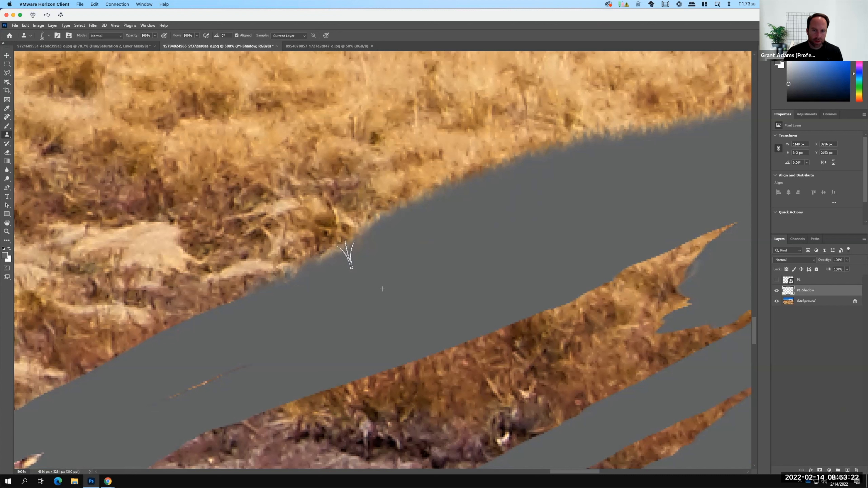
key("F15")
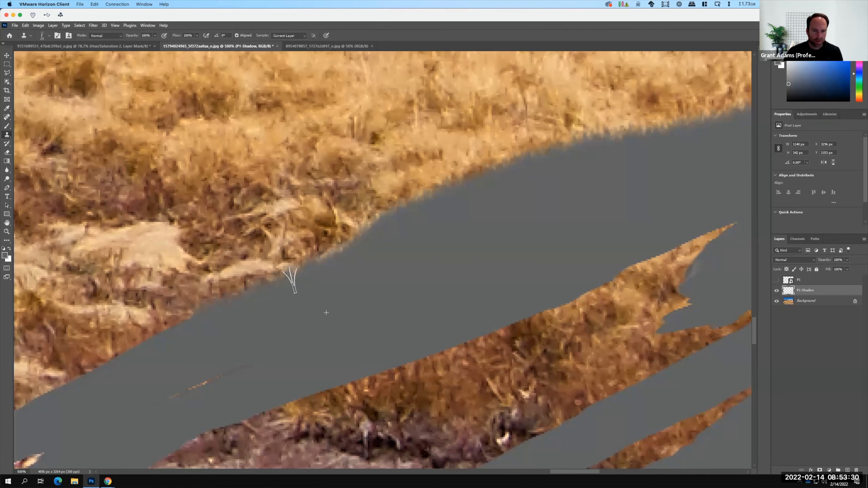
left_click(388, 243)
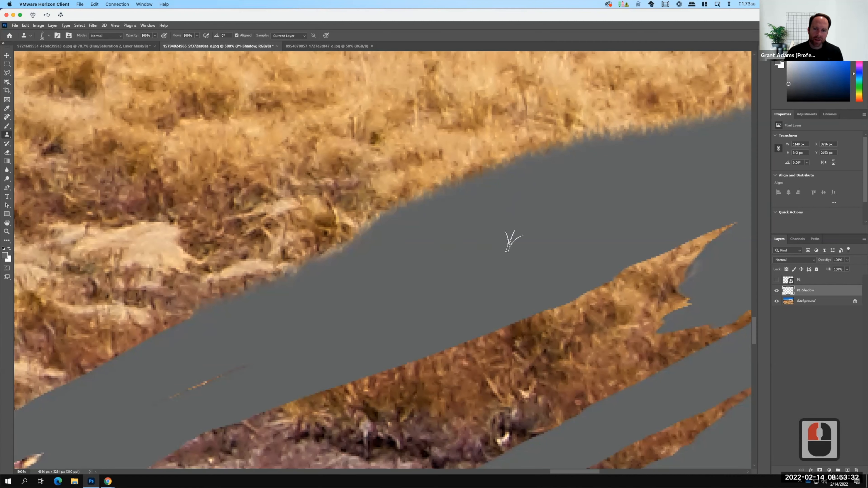
left_click_drag(566, 244, 237, 318)
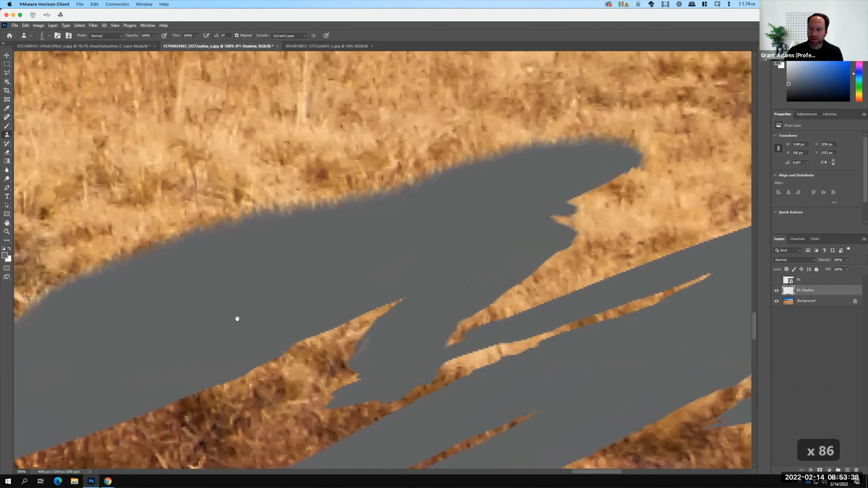
left_click(280, 296)
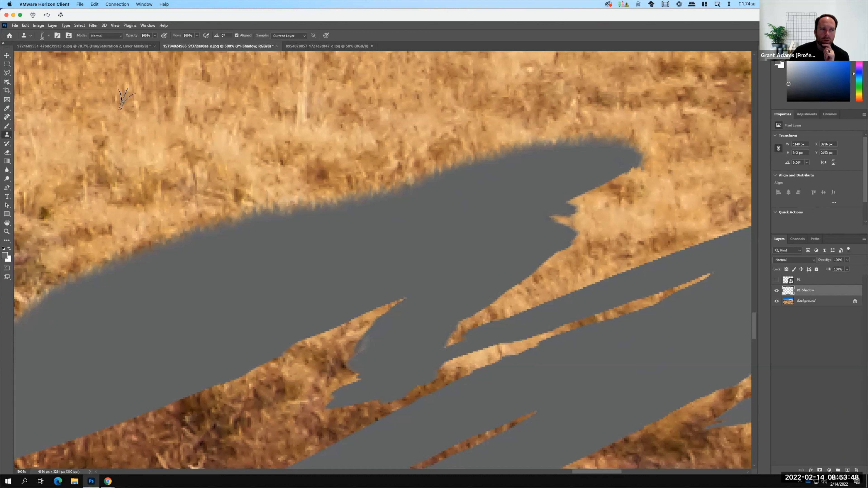
- Select a rectangular area of about 341 by 157 px on the open grass above the left figure's shadow
key("m")
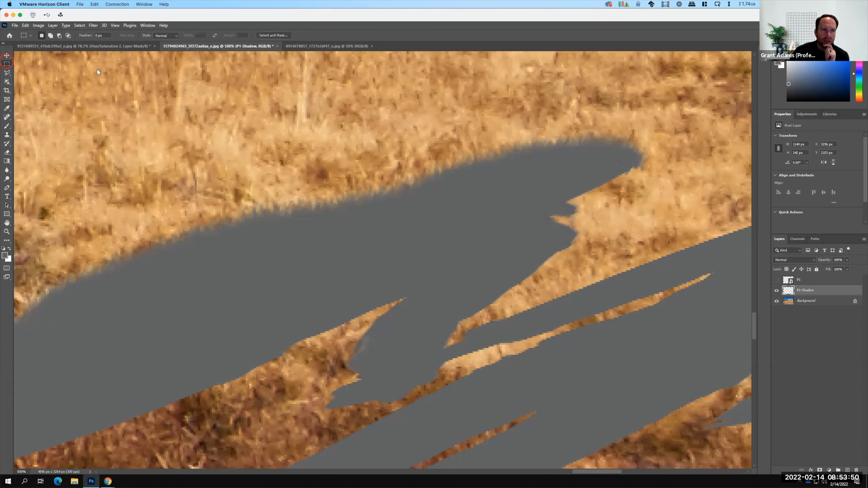
left_click(96, 65)
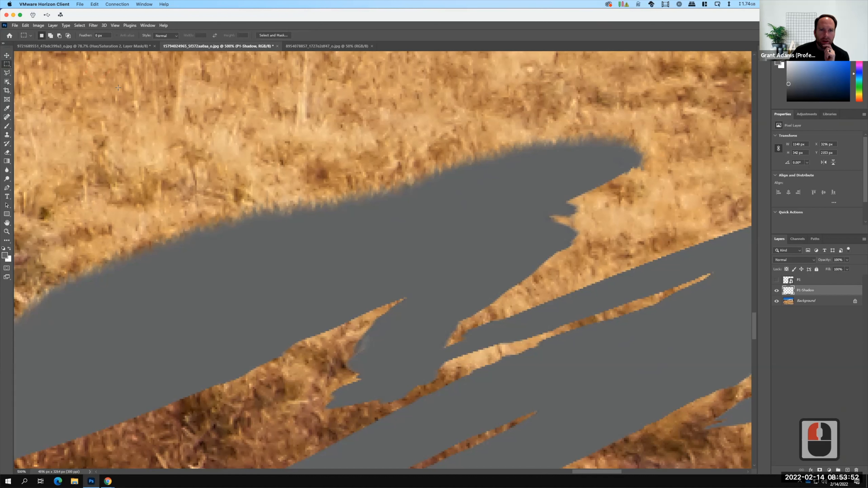
scroll(118, 87, "up", 3)
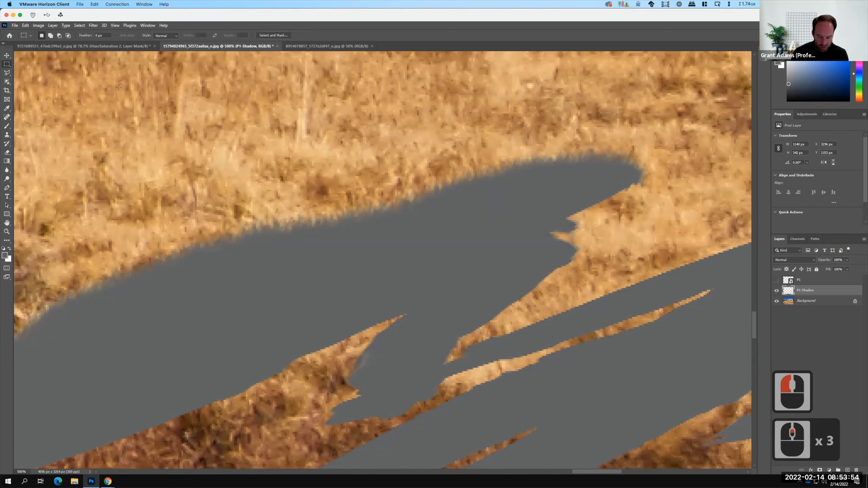
key("ctrl+equal")
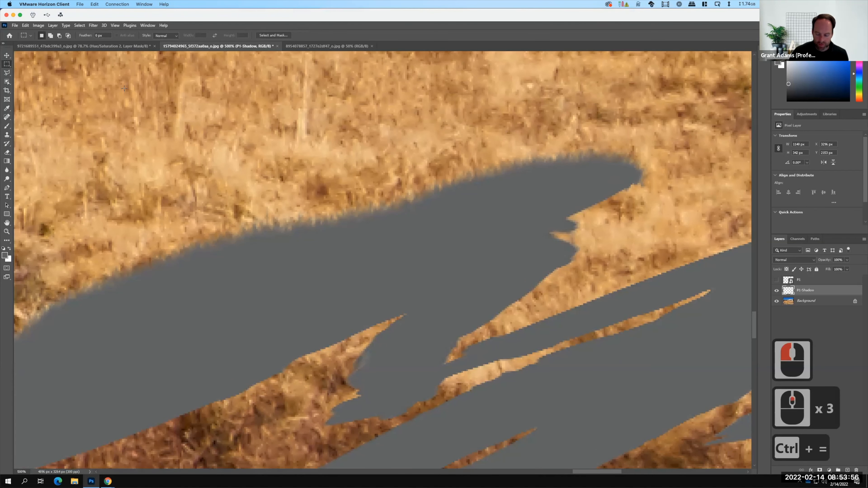
key("ctrl+equal")
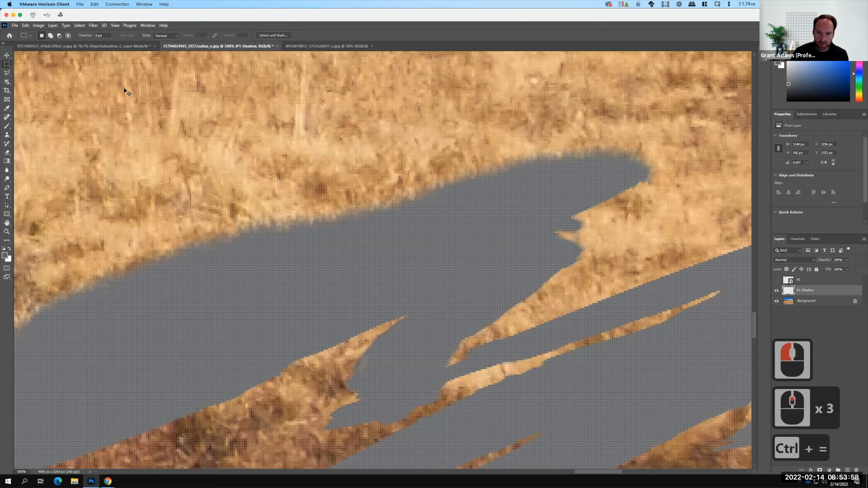
key("ctrl+equal")
key("ctrl+minus")
key("ctrl+minus")
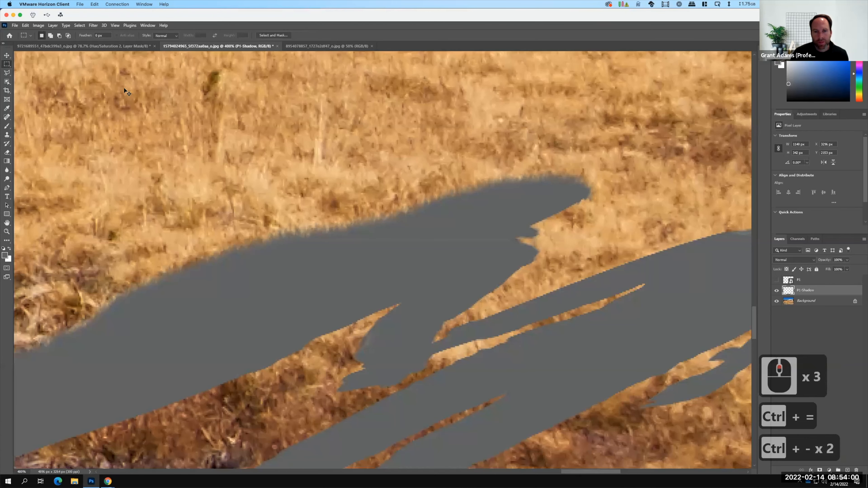
key("ctrl+minus")
key("ctrl+minus")
key("ctrl+minus")
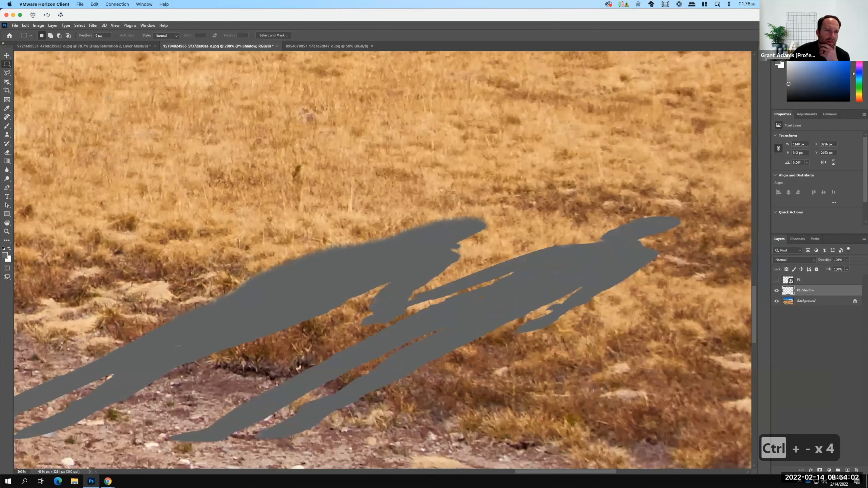
left_click_drag(223, 151, 339, 204)
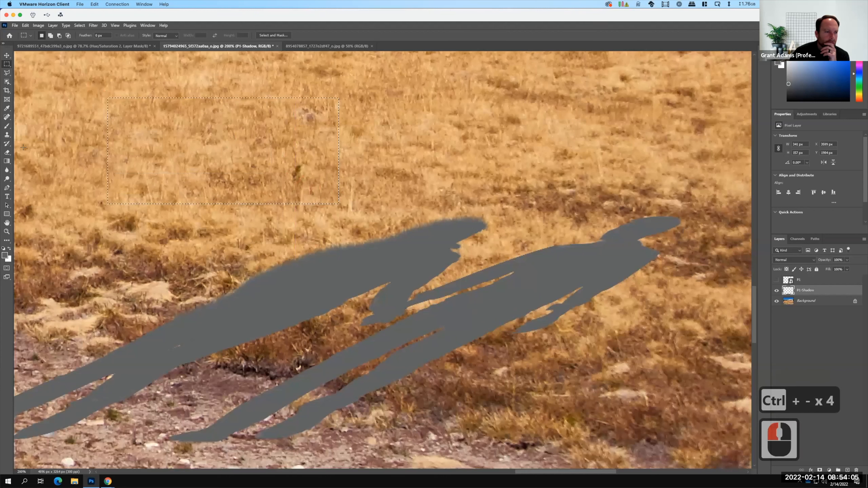
- Switch the foreground color to white, enlarge the brush, paint the whole rectangular selection white, and deselect it
left_click(10, 249)
key("b")
left_click(107, 126)
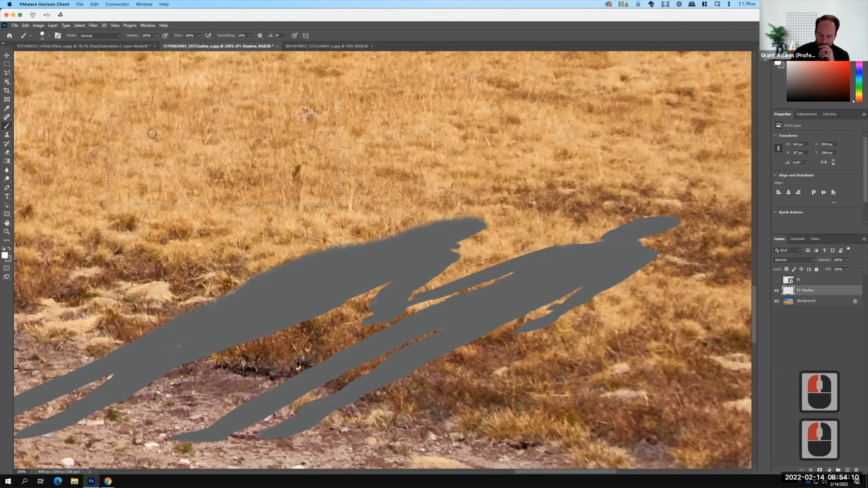
key("bracketright")
key("bracketright")
key("bracketright")
key("bracketright")
key("bracketright")
key("bracketright")
key("bracketright")
key("bracketright")
key("bracketright")
key("bracketright")
key("bracketright")
key("bracketright")
key("bracketright")
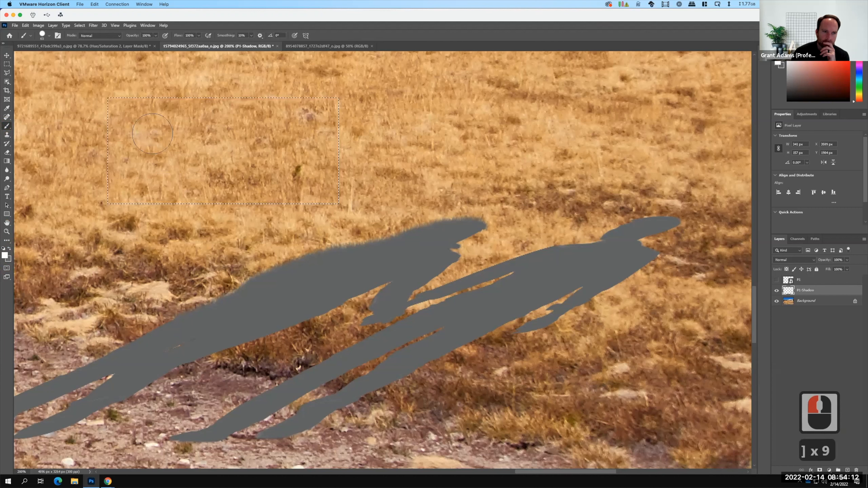
key("bracketright")
mouse_move(136, 131)
left_mouse_down()
mouse_move(225, 124)
mouse_move(342, 136)
left_mouse_up()
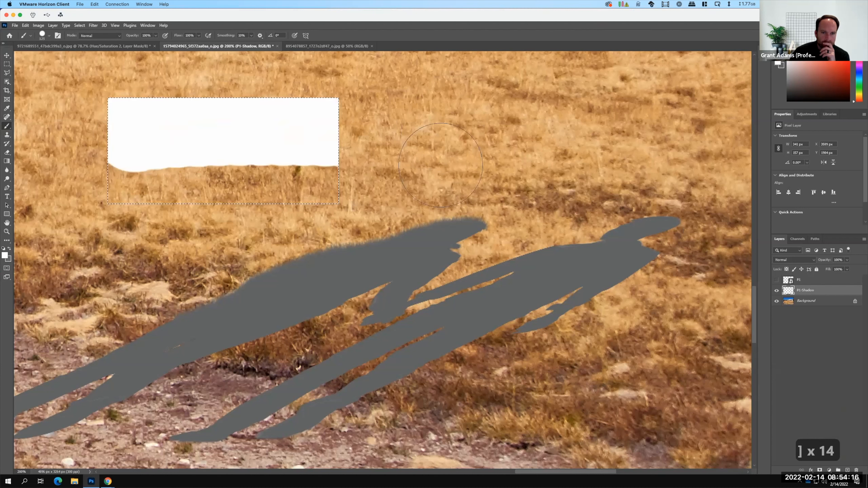
mouse_move(365, 197)
left_mouse_down()
mouse_move(323, 176)
mouse_move(183, 190)
mouse_move(126, 176)
mouse_move(48, 189)
left_mouse_up()
left_click(7, 64)
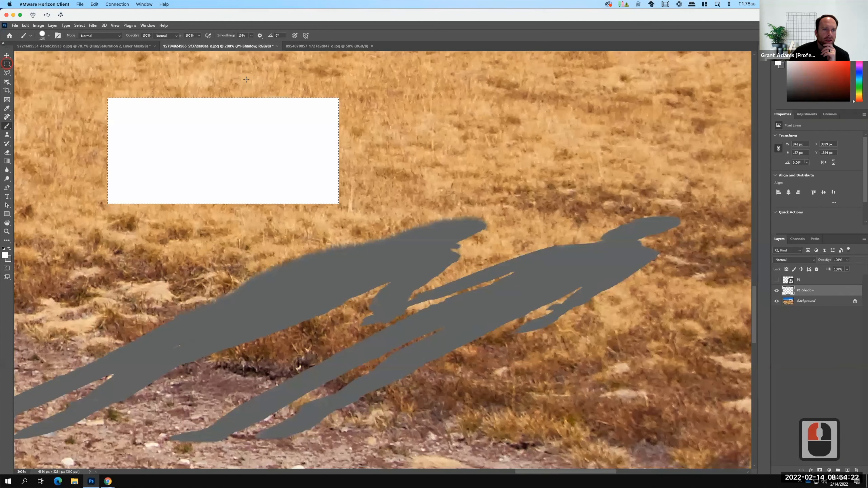
key("F15")
left_click(356, 88)
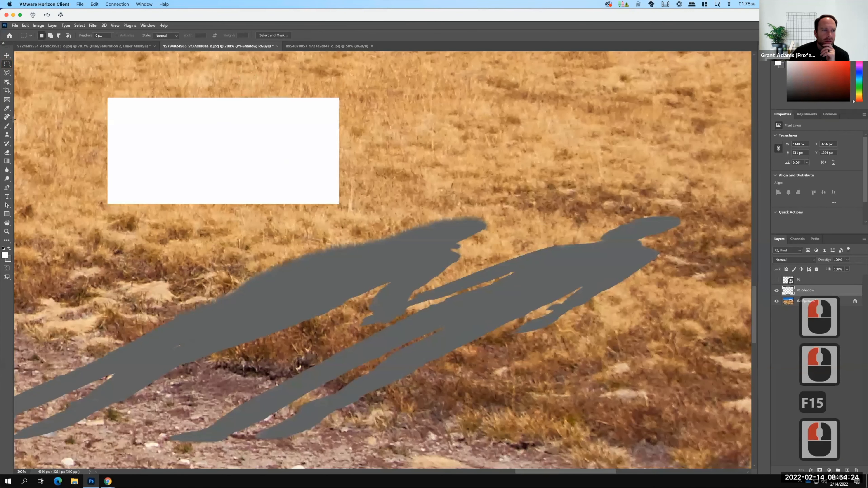
- Clone grass-shaped strokes from the white patch onto the left figure's lower shadow edge, and set the P1 Shadow layer to Multiply
left_click(6, 134)
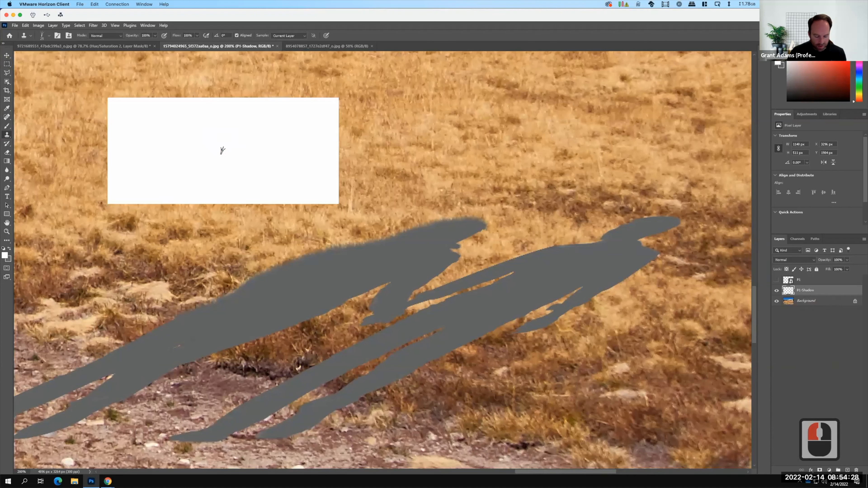
left_click(223, 150, "alt")
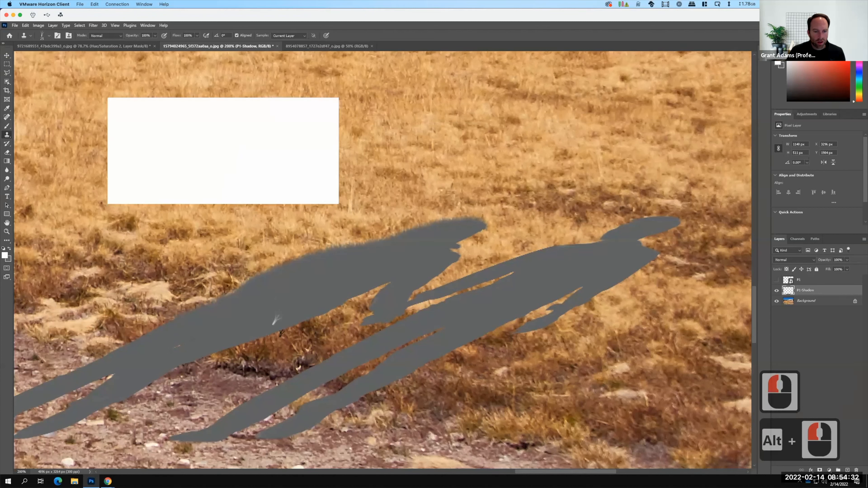
mouse_move(287, 327)
left_mouse_down()
mouse_move(302, 323)
mouse_move(263, 337)
left_mouse_up()
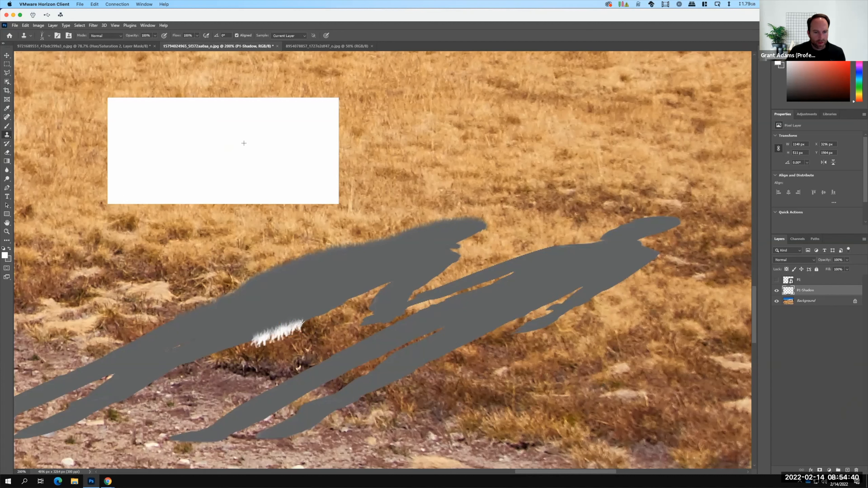
left_click(302, 323)
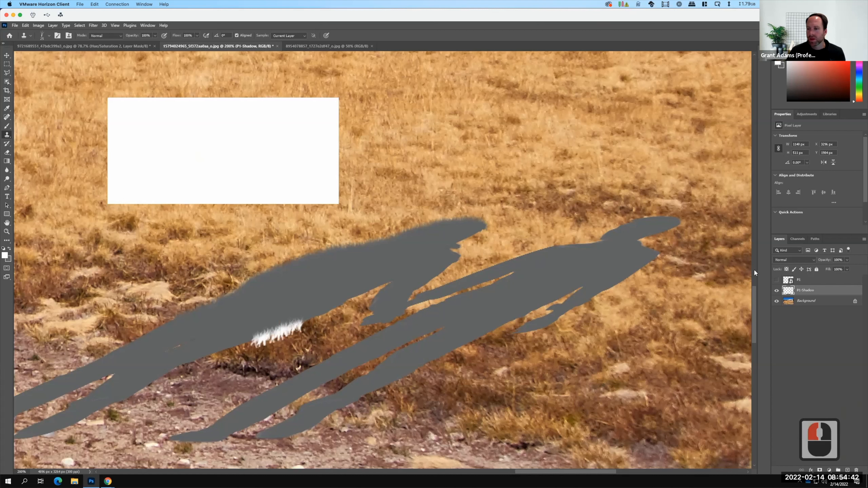
left_click(800, 260)
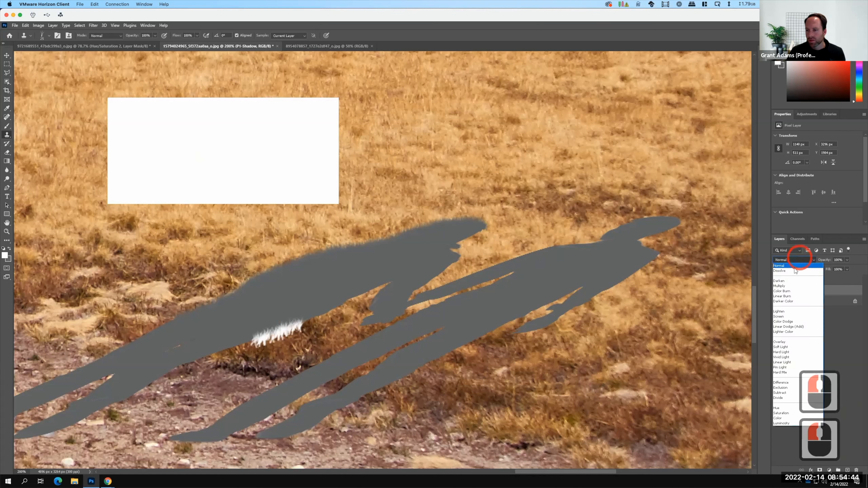
left_click(786, 286)
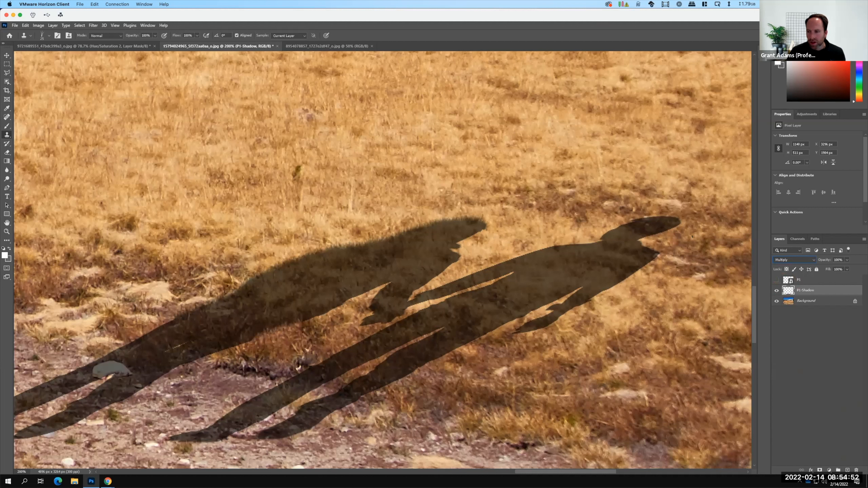
- Return the P1 Shadow layer to Normal and clone white grass strokes along the left figure's lower shadow edge up to the arm
left_click(802, 259)
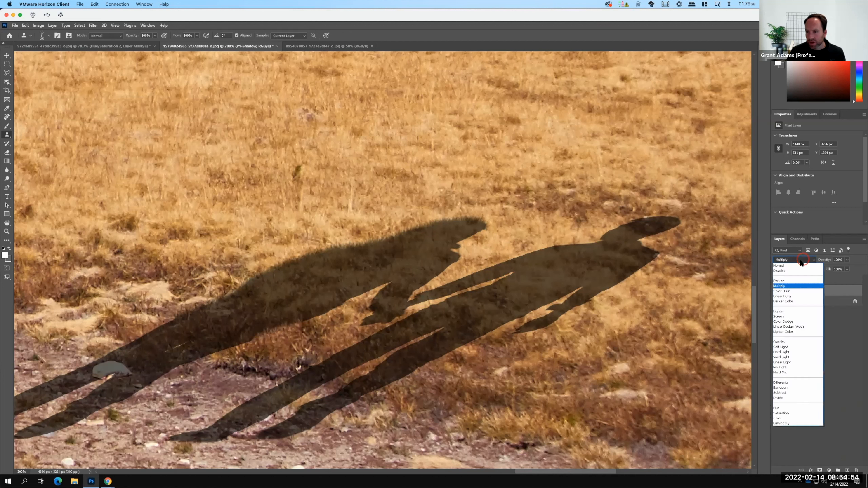
left_click(786, 266)
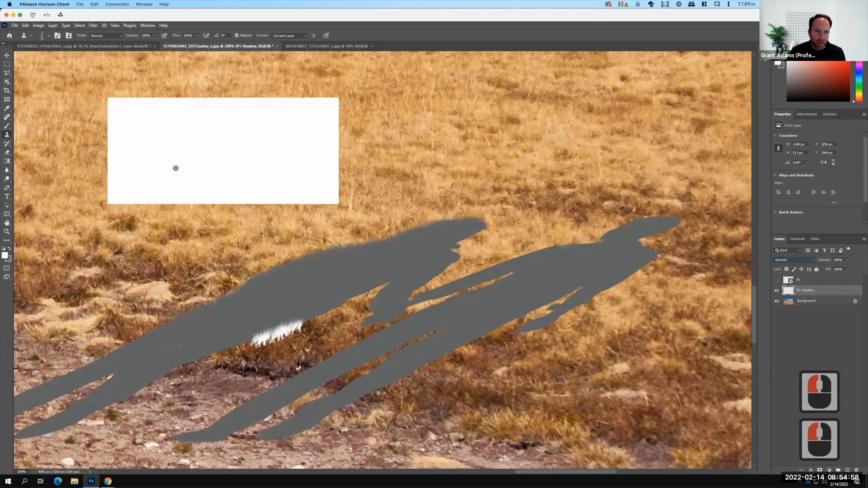
left_click(170, 178, "alt")
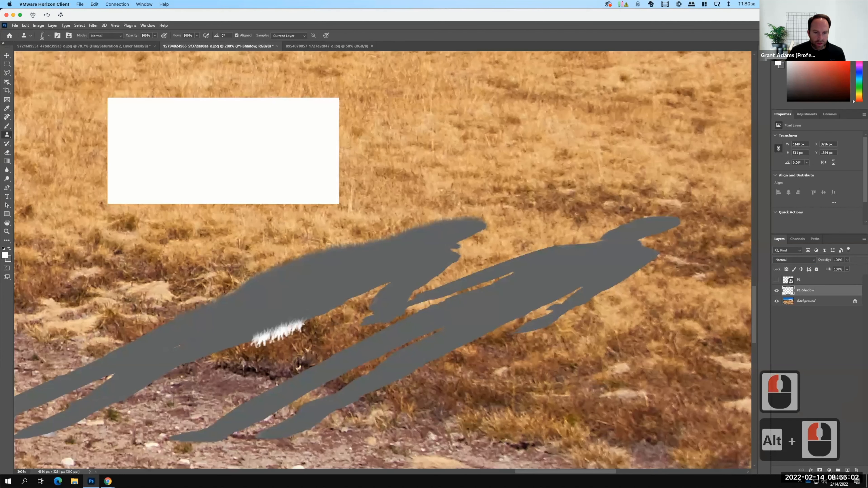
mouse_move(314, 320)
left_mouse_down()
mouse_move(300, 326)
mouse_move(323, 312)
mouse_move(299, 325)
mouse_move(391, 284)
mouse_move(382, 289)
left_mouse_up()
left_click(385, 315)
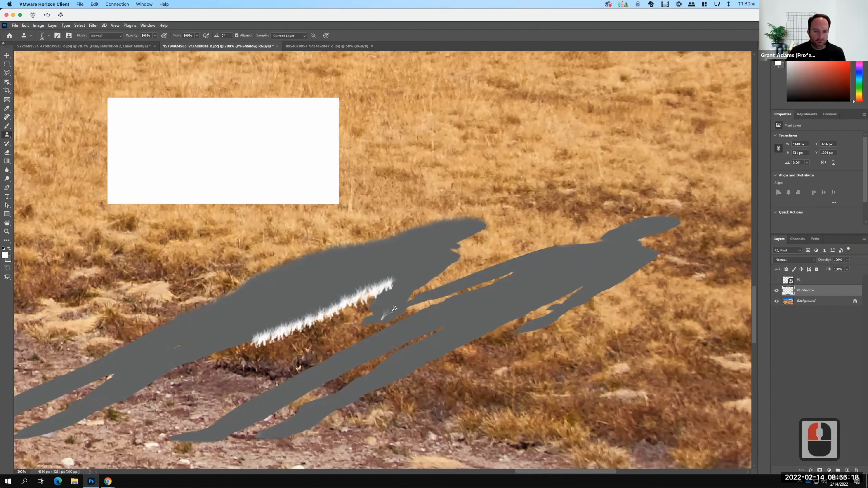
- Sample gray from the shadow and clone it over the white grass marks on the left figure's arm
left_click(384, 294, "alt")
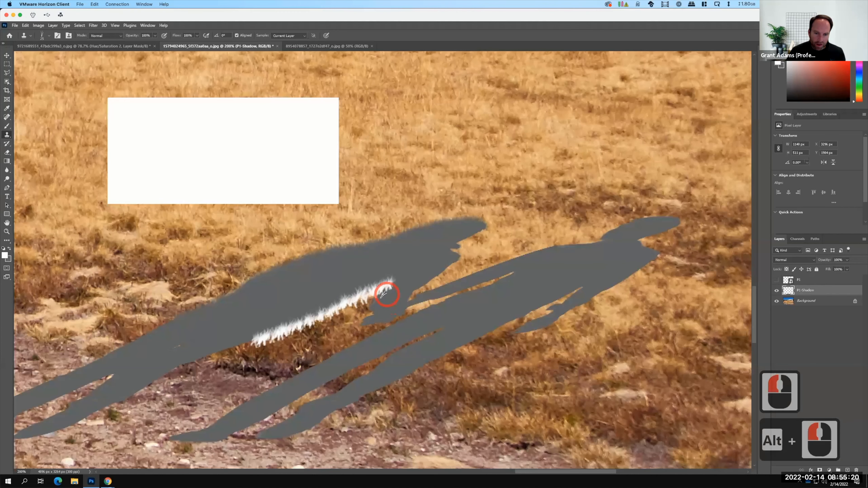
key("F15")
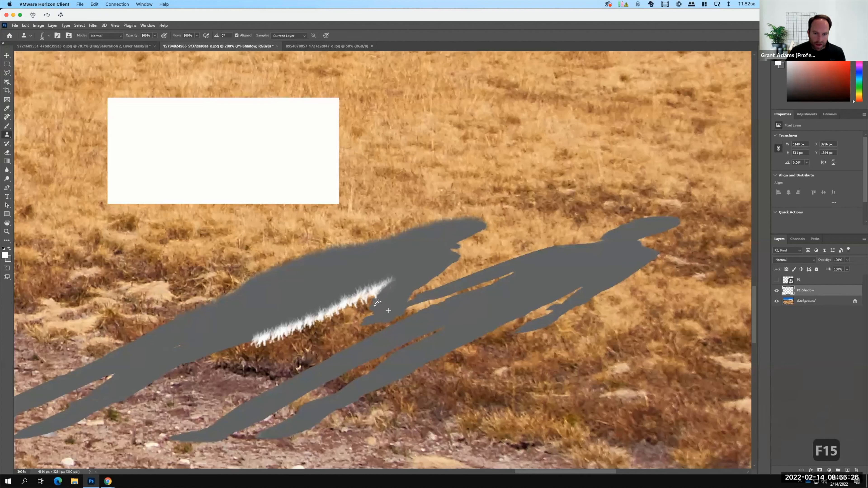
left_click(373, 301)
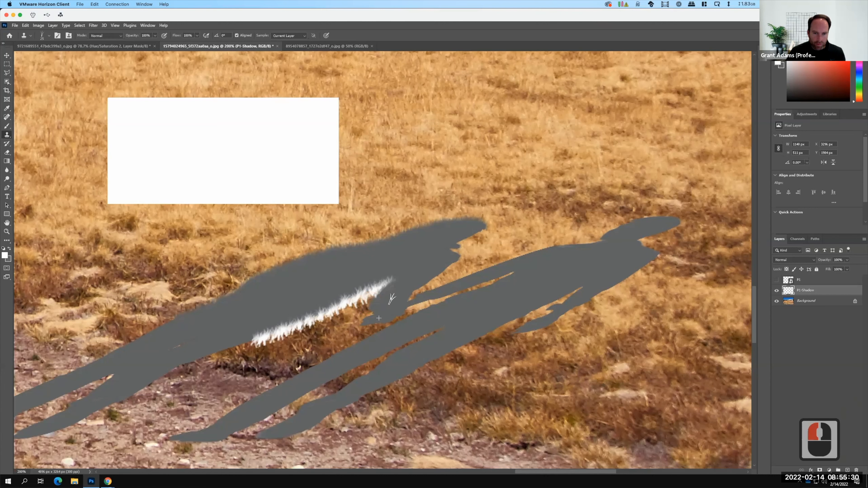
- Resample the white patch and clone grass strokes along the underside of the left figure's upper shadow and head
left_click(144, 165)
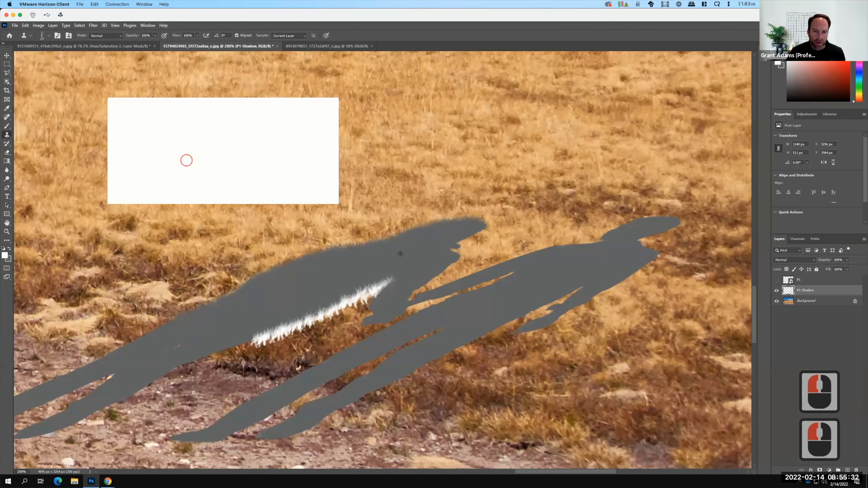
left_click(186, 160, "alt")
mouse_move(411, 295)
left_mouse_down()
mouse_move(430, 282)
mouse_move(410, 298)
mouse_move(462, 259)
mouse_move(452, 247)
mouse_move(483, 230)
left_mouse_up()
left_click(475, 234)
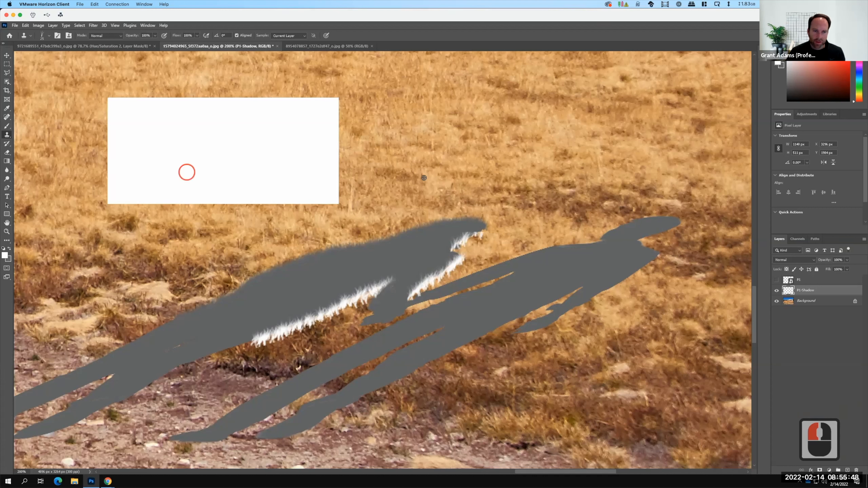
left_click(188, 172, "alt")
mouse_move(474, 236)
left_mouse_down()
mouse_move(481, 232)
mouse_move(458, 243)
mouse_move(484, 229)
mouse_move(454, 252)
left_mouse_up()
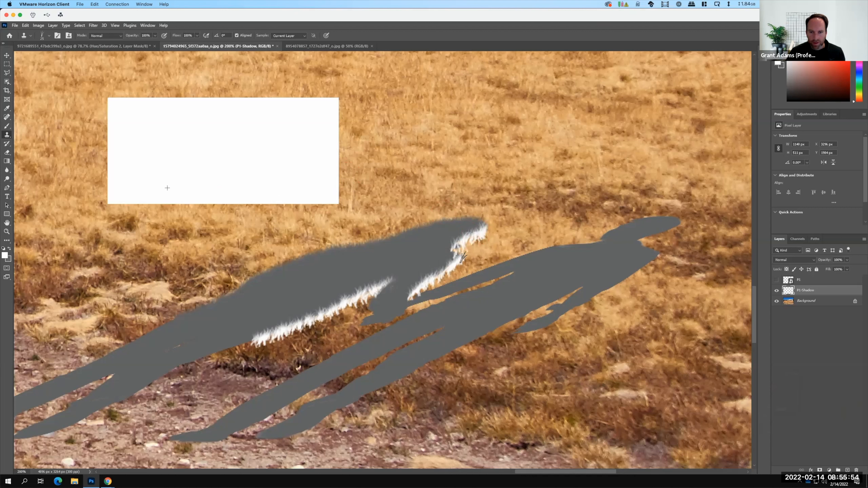
- Clone gray tufts from the shadow into the white strokes around the notch below the left figure's head
left_click(415, 266, "alt")
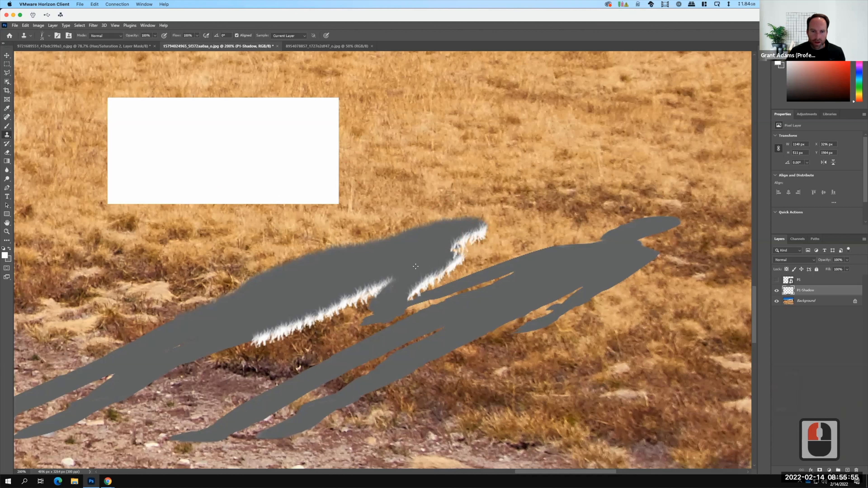
left_click(452, 250, "alt")
left_click_drag(455, 253, 450, 246)
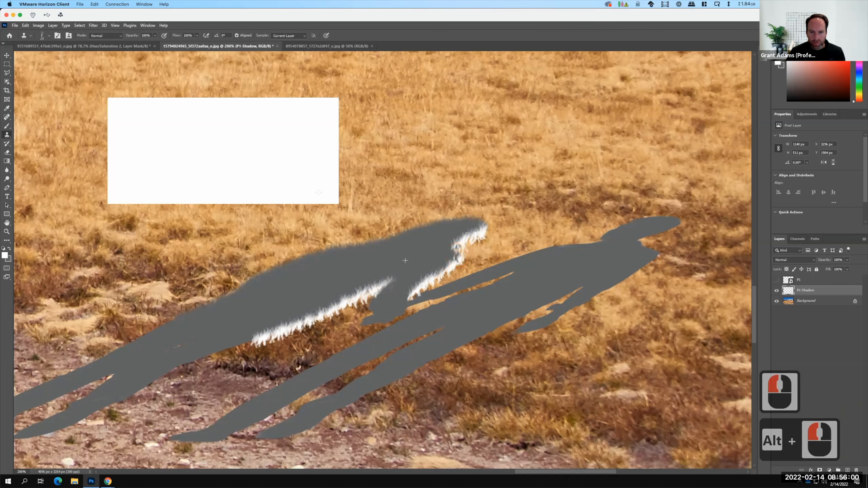
left_click(457, 257)
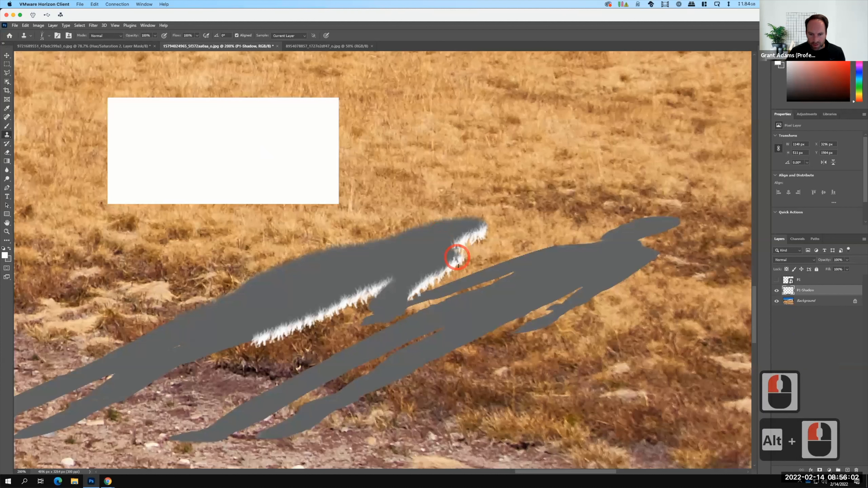
left_click_drag(462, 266, 452, 266)
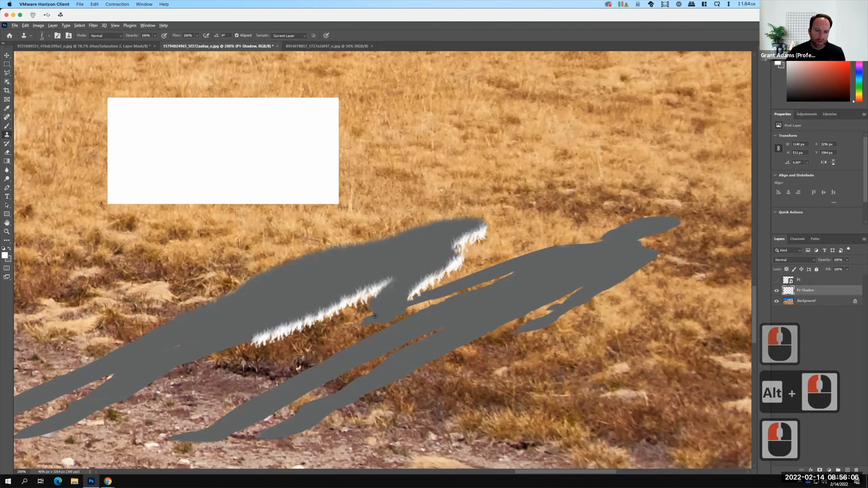
- Clone white grass strokes along the lower edge of the joined hands and up the right figure's arm gap
left_click(193, 173, "alt")
left_click(333, 290)
mouse_move(363, 325)
left_mouse_down()
mouse_move(435, 298)
mouse_move(387, 320)
mouse_move(407, 319)
mouse_move(449, 296)
mouse_move(417, 306)
left_mouse_up()
left_click(519, 213, "alt")
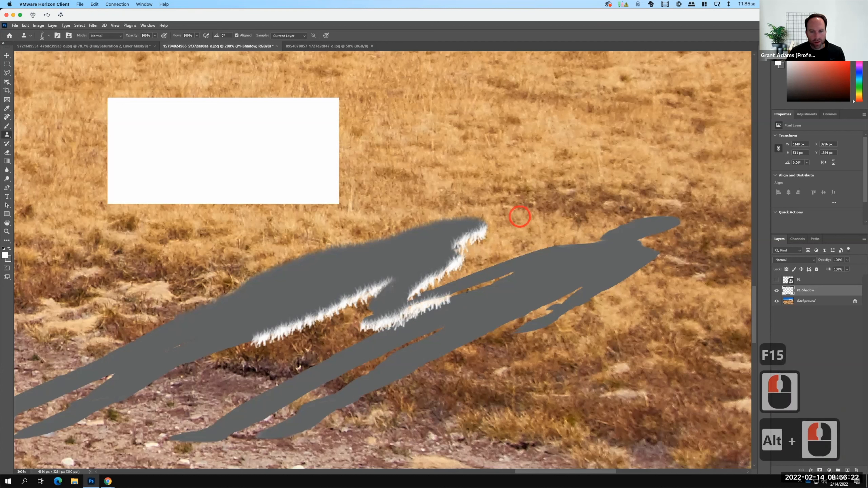
mouse_move(442, 295)
left_mouse_down()
mouse_move(472, 289)
mouse_move(446, 300)
mouse_move(515, 274)
mouse_move(435, 302)
left_mouse_up()
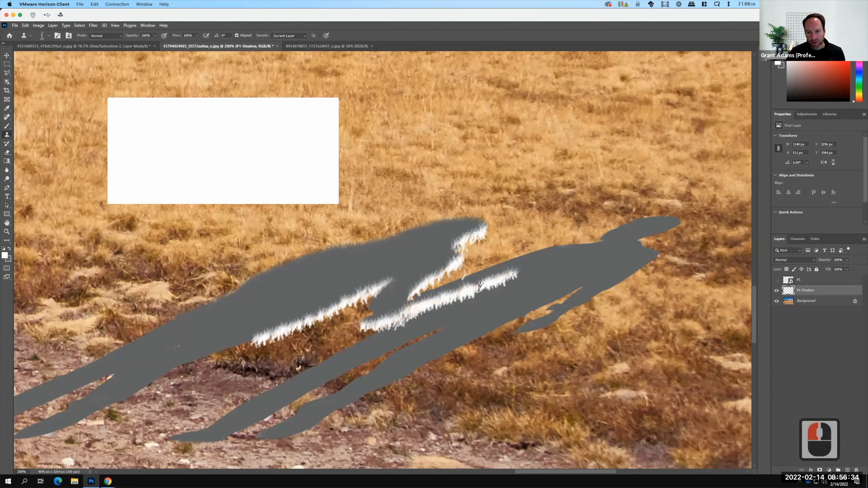
- Sample the gray shadow below the right figure's arm gap and clone it over the lower fringe of the white strokes
left_click(475, 294, "alt")
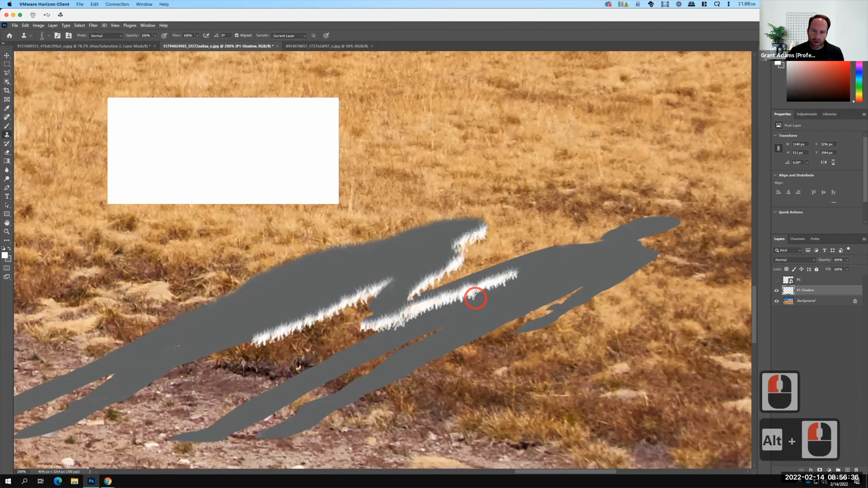
mouse_move(462, 301)
left_mouse_down()
mouse_move(421, 333)
mouse_move(433, 311)
mouse_move(394, 329)
mouse_move(518, 281)
mouse_move(483, 293)
mouse_move(515, 280)
left_mouse_up()
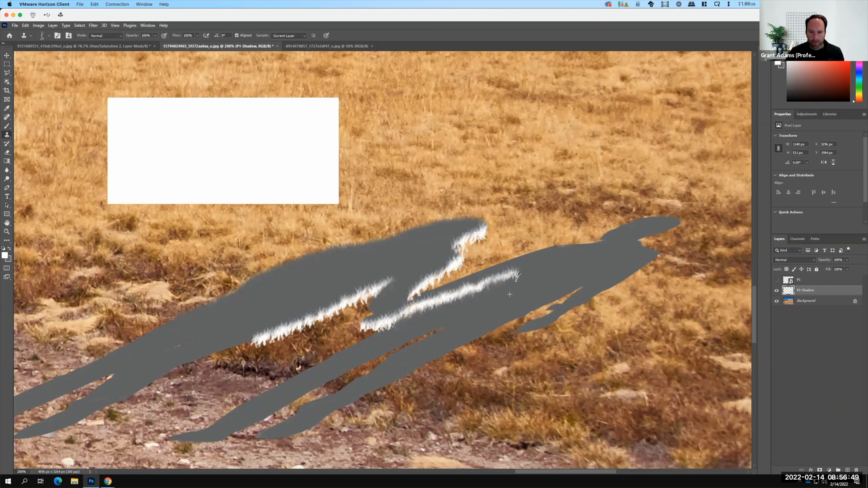
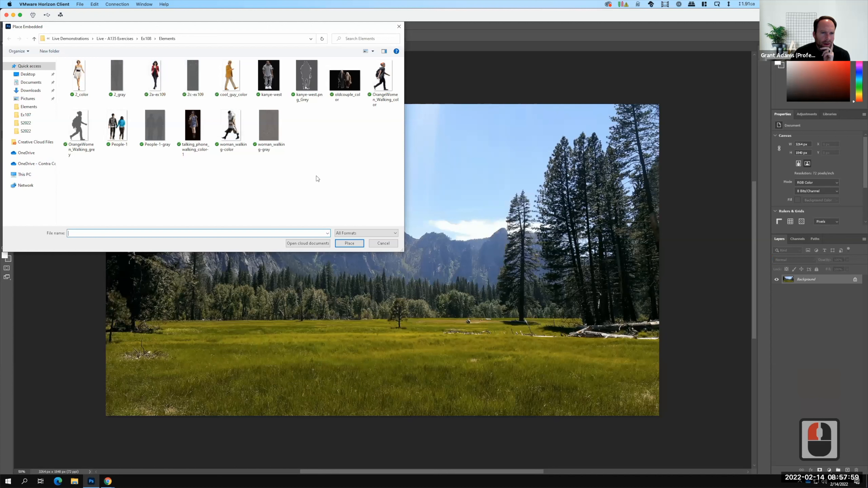
- Place woman_walking-color in the meadow photo, enlarge it slightly, and stand the figure on the grass just left of the small tree
left_click(231, 128)
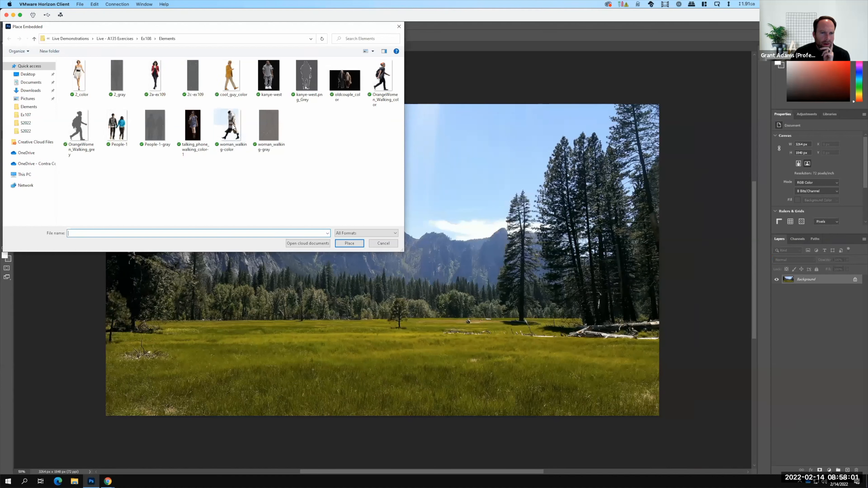
left_click(349, 243)
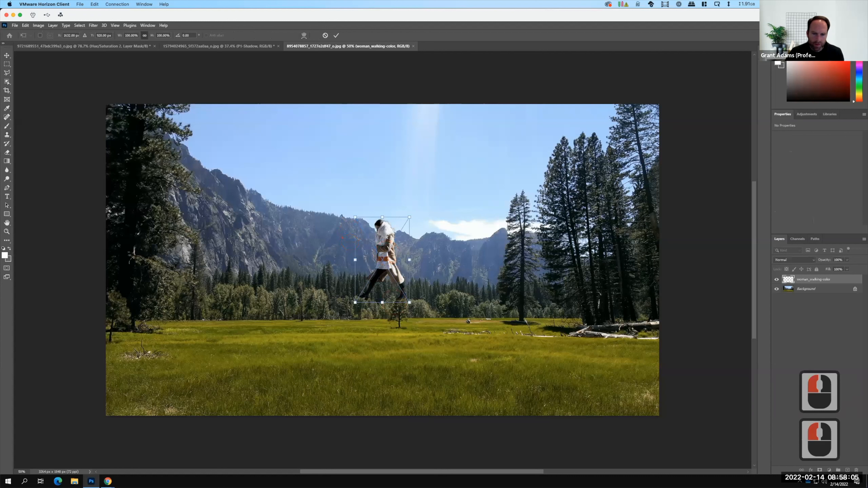
left_click_drag(409, 302, 421, 319)
left_click_drag(388, 274, 382, 343)
left_click_drag(345, 398, 363, 365)
left_click_drag(370, 325, 347, 331)
key("F15")
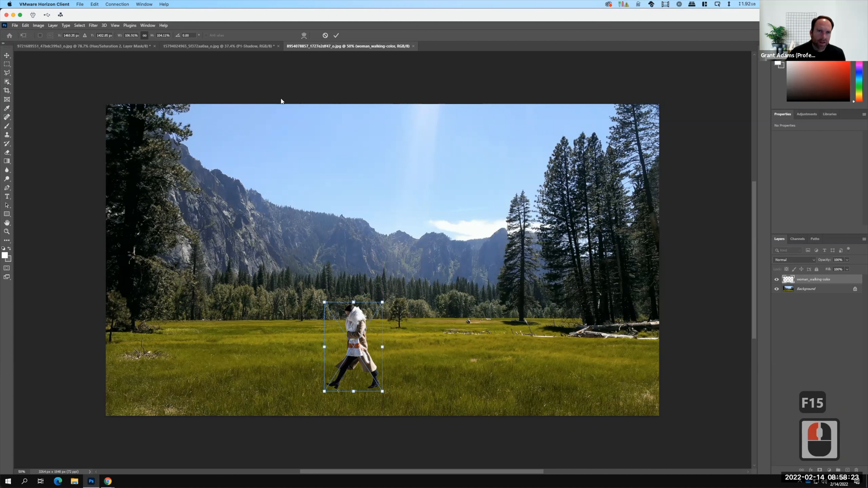
left_click(336, 35)
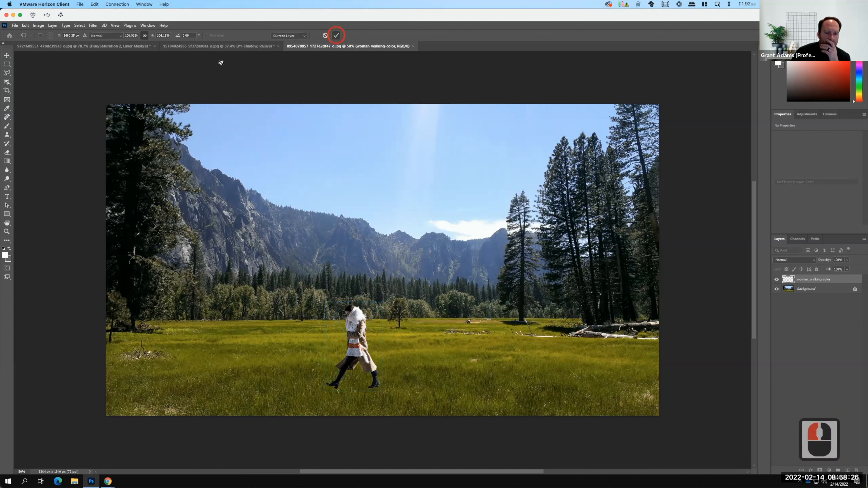
- Place woman_walking-gray in the meadow photo and scale and move it to match the colored walking woman
left_click(15, 25)
left_click(35, 173)
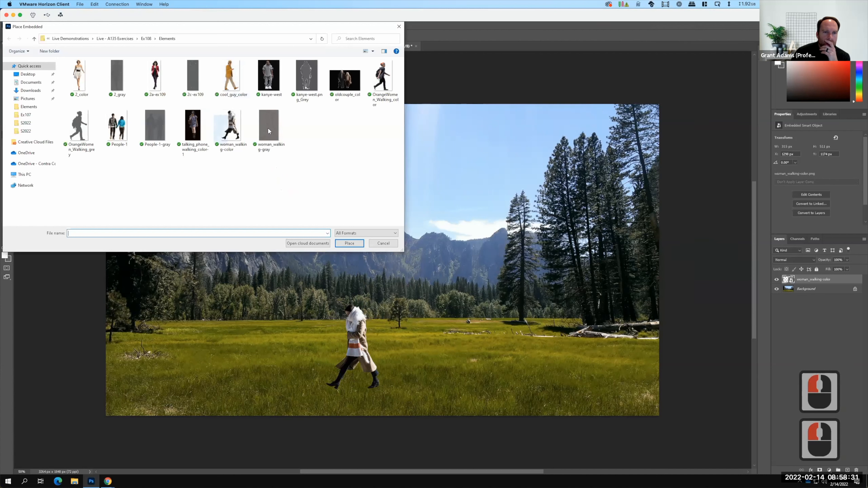
left_click(267, 127)
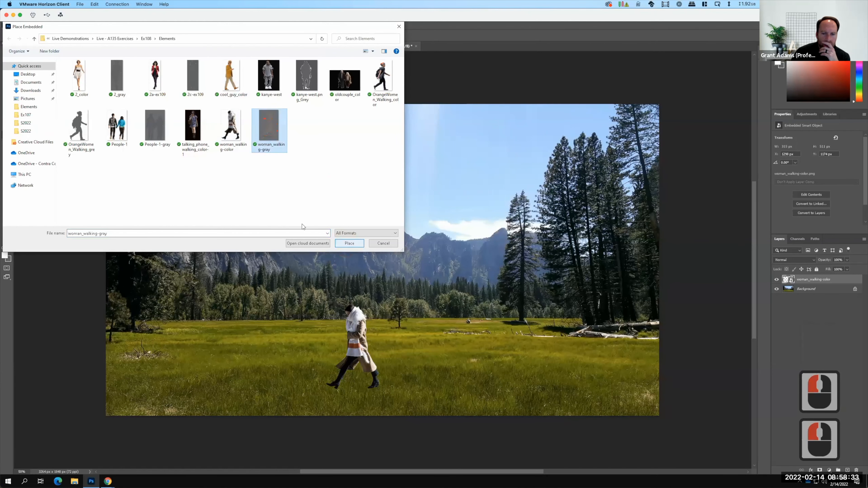
left_click(349, 243)
left_click_drag(439, 170, 391, 246)
left_click_drag(365, 274, 366, 318)
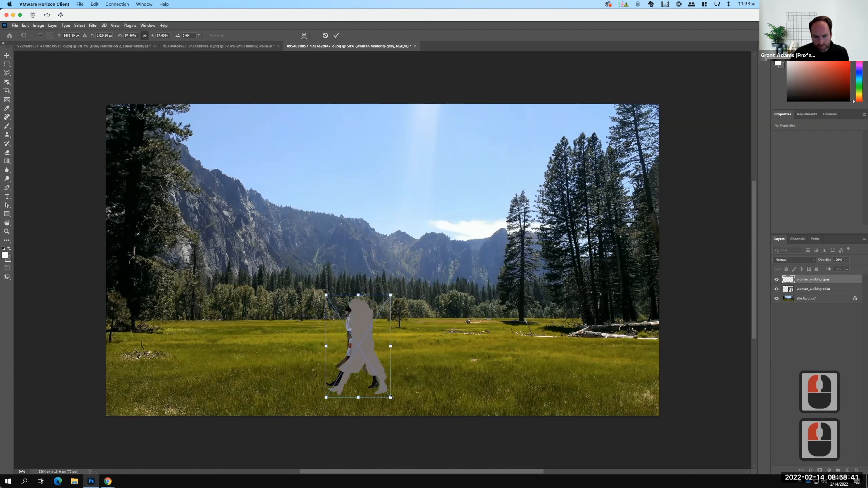
left_click_drag(387, 394, 385, 392)
left_click_drag(382, 348, 382, 349)
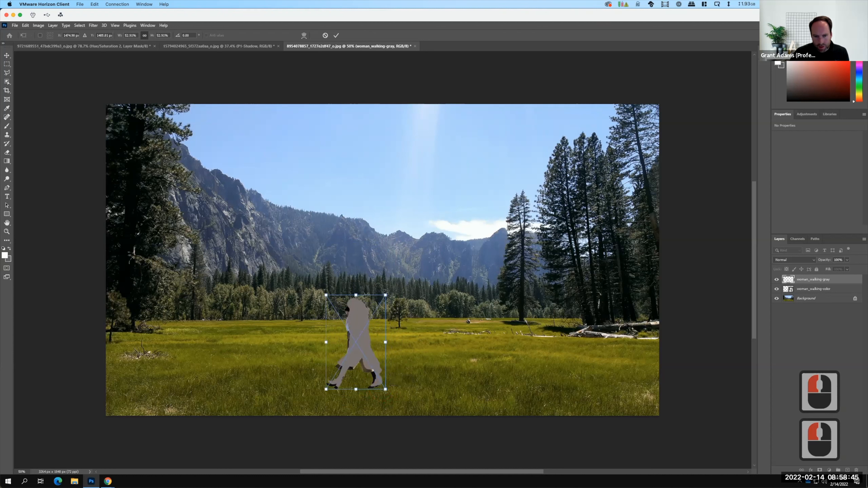
left_click_drag(384, 295, 380, 303)
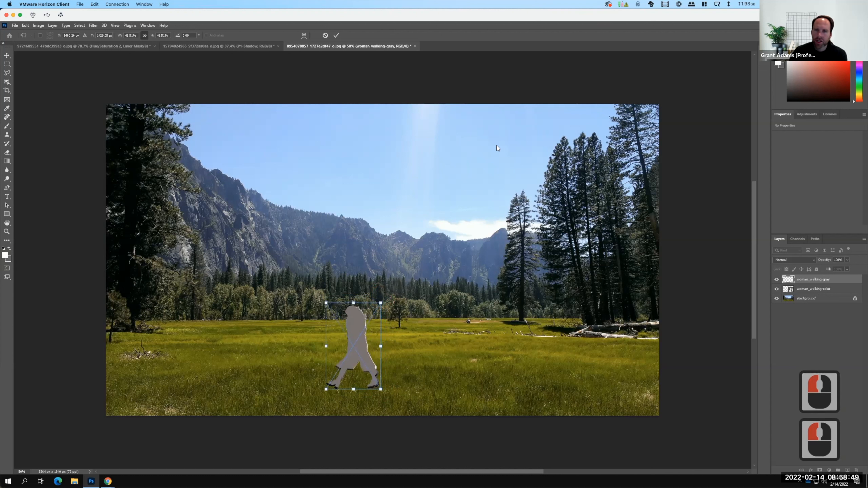
left_click(336, 35)
- Switch to the Clone Stamp and hide the woman_walking-gray layer
key("s")
left_click(360, 363, "alt")
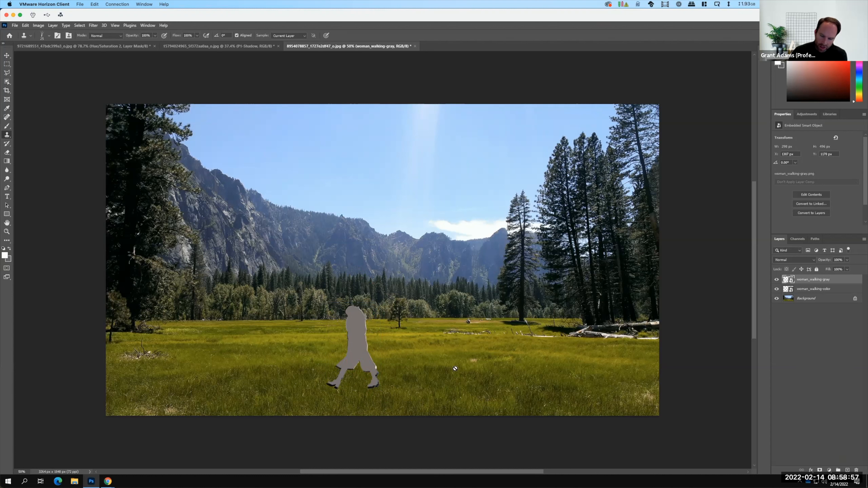
left_click(776, 280)
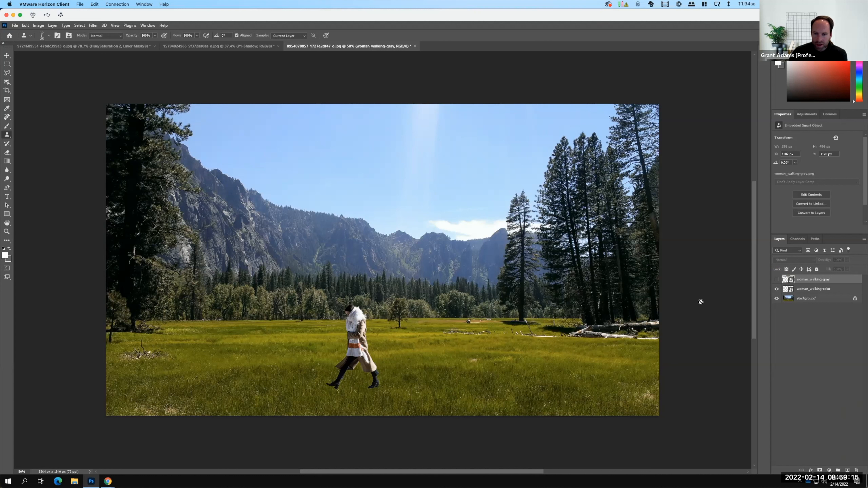
- Select a rectangle of grass around the woman's lower legs and feet, and copy that area from the Background layer
left_click(7, 64)
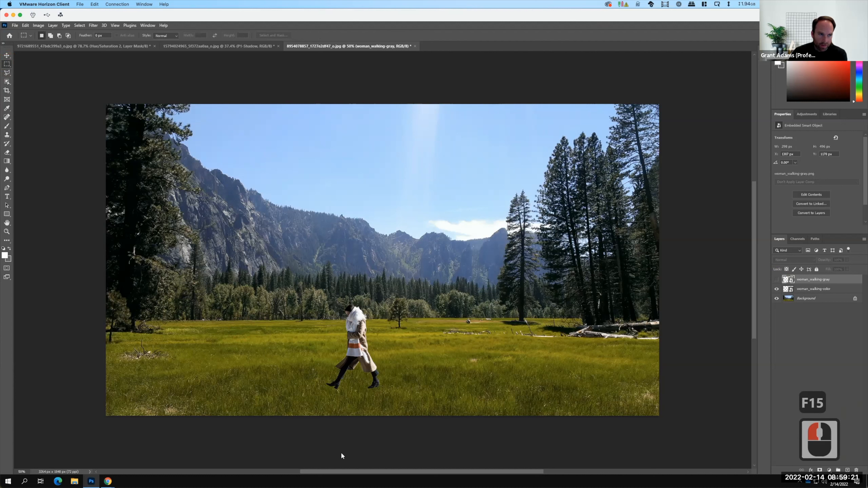
left_click_drag(303, 363, 407, 409)
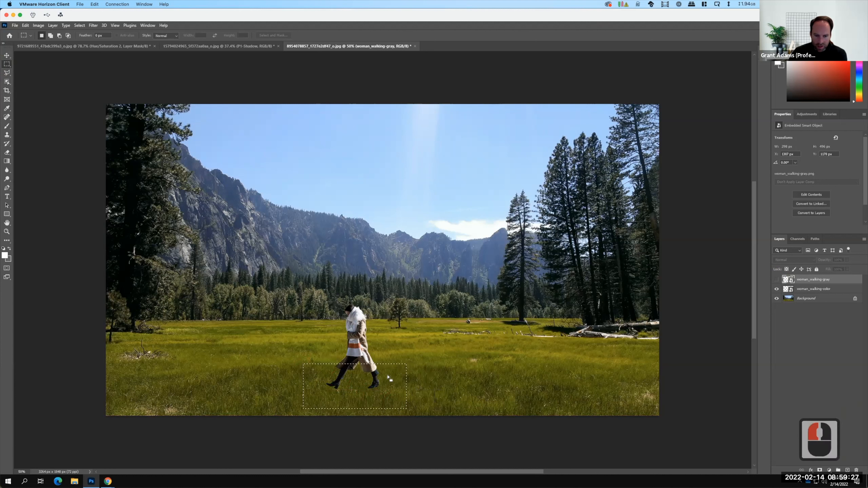
left_click(827, 299)
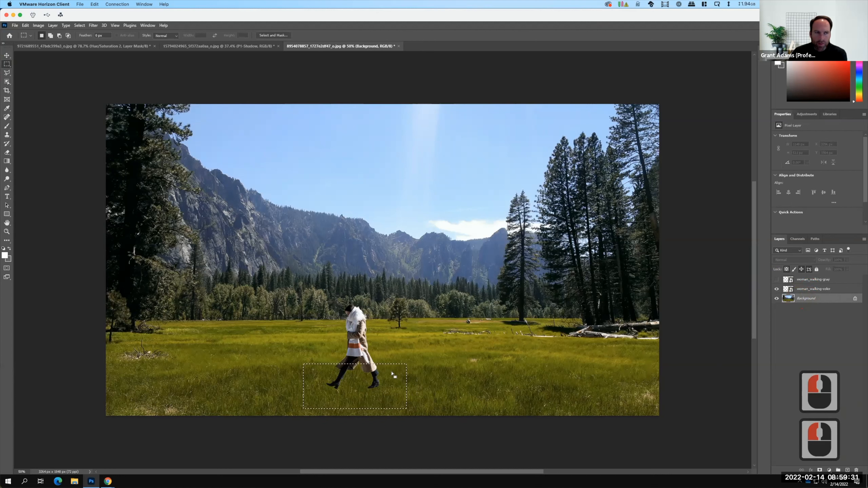
left_click(26, 25)
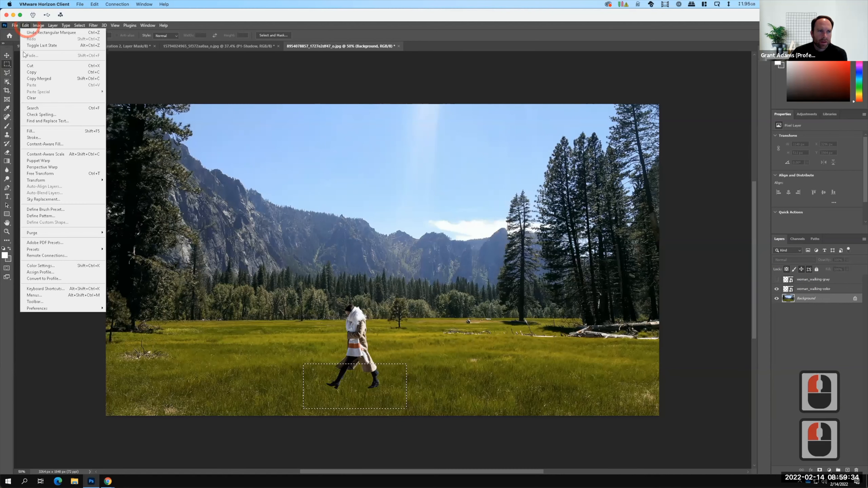
left_click(30, 73)
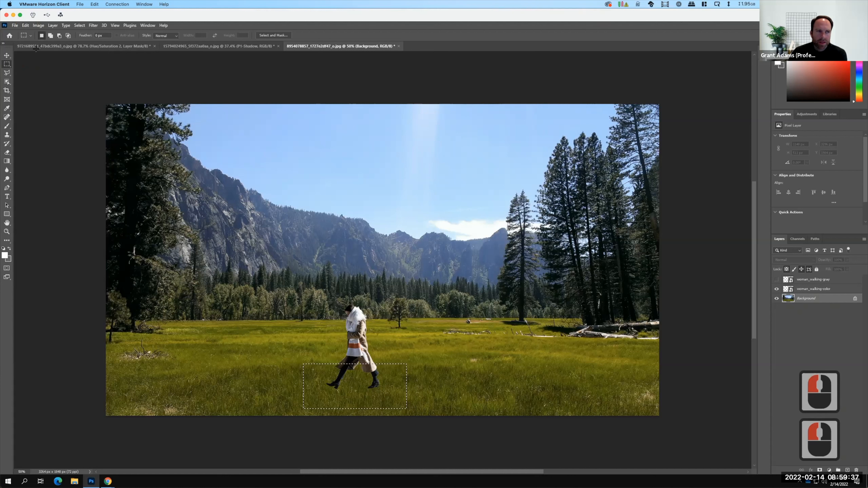
- Paste the copied grass patch as a new layer beneath the woman and hide the Background layer
left_click(26, 25)
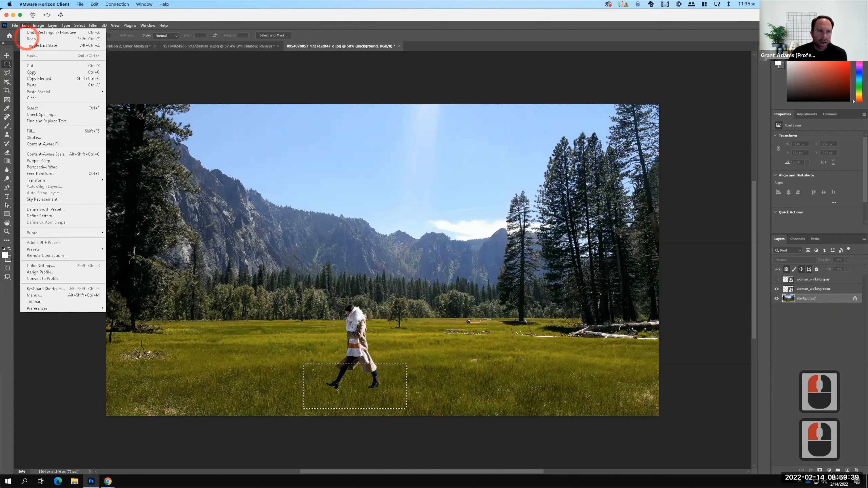
left_click(31, 85)
left_click(776, 308)
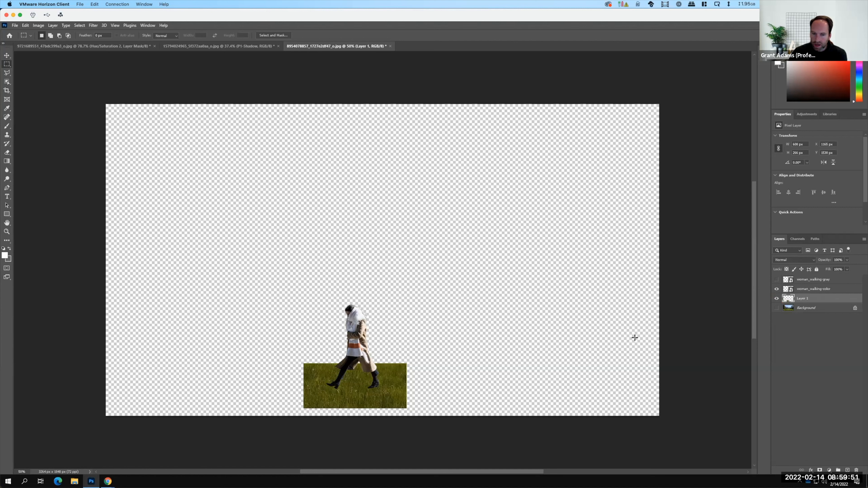
- With the Magic Wand, select the empty area around the figure on woman_walking-color and invert the selection to the woman's silhouette
left_click(7, 73)
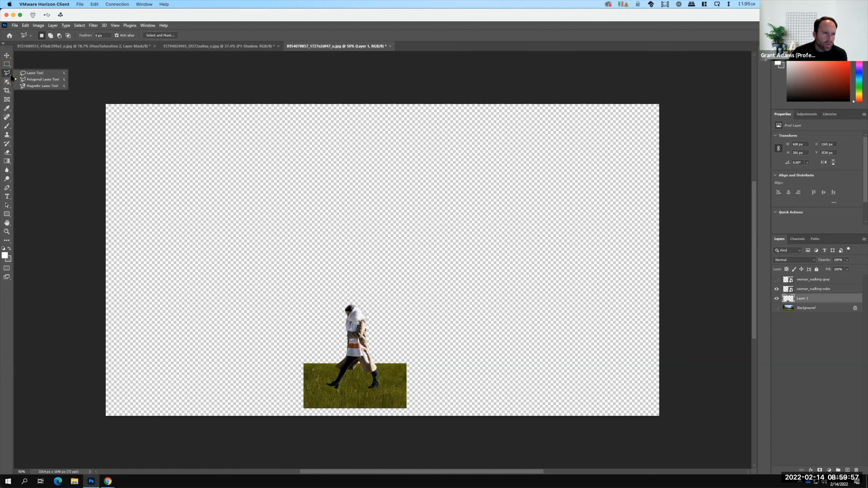
left_click_drag(8, 82, 32, 96)
left_click(32, 94)
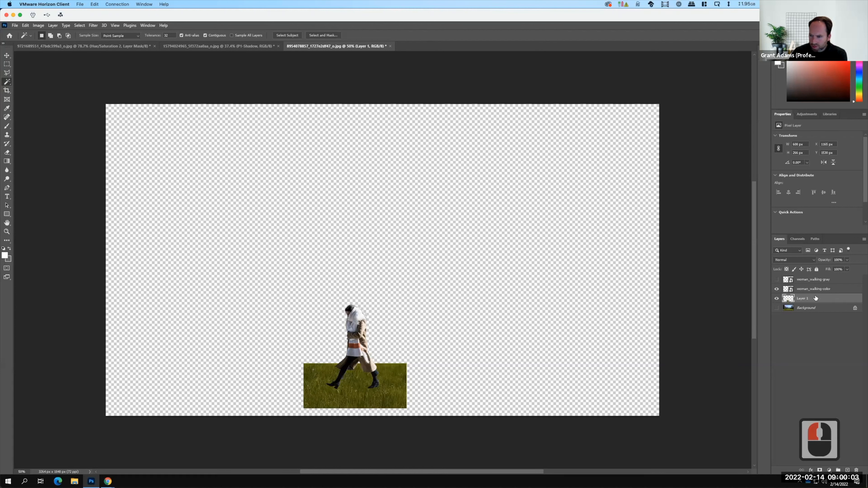
left_click(814, 289)
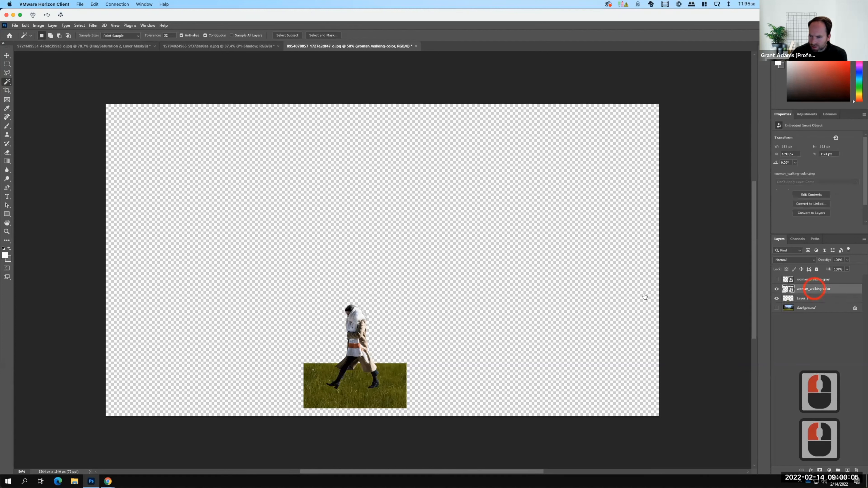
left_click(385, 342)
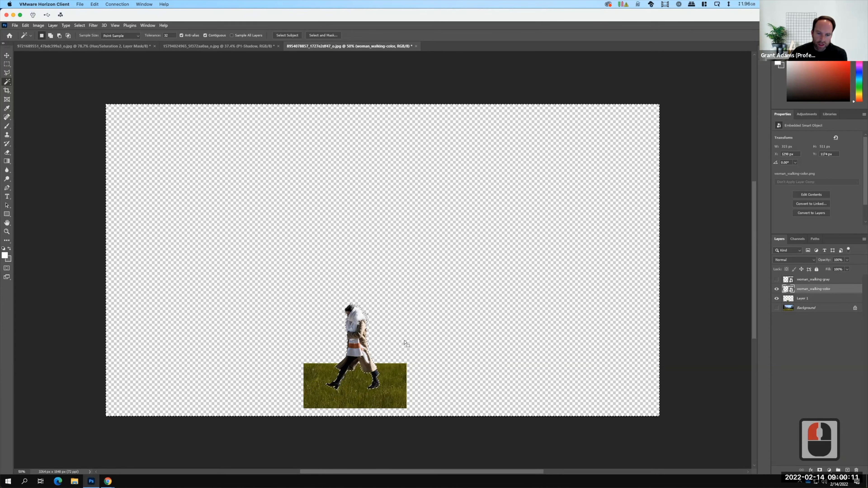
left_click(78, 25)
left_click(84, 55)
- Delete the woman's silhouette from the grass patch on Layer 1, hide woman_walking-color, and deselect
left_click(813, 299)
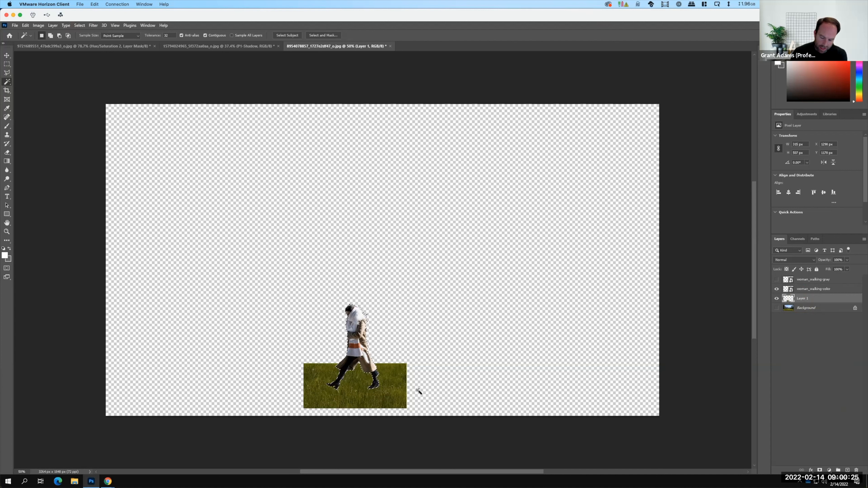
key("BackSpace")
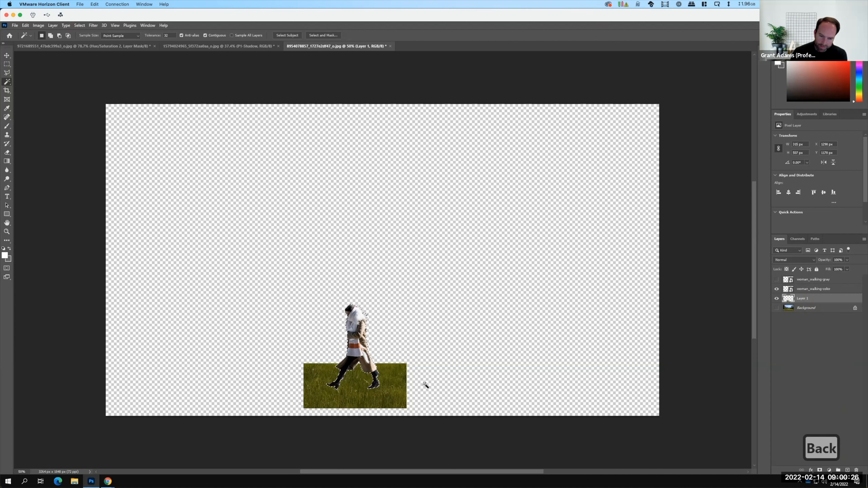
left_click(777, 290)
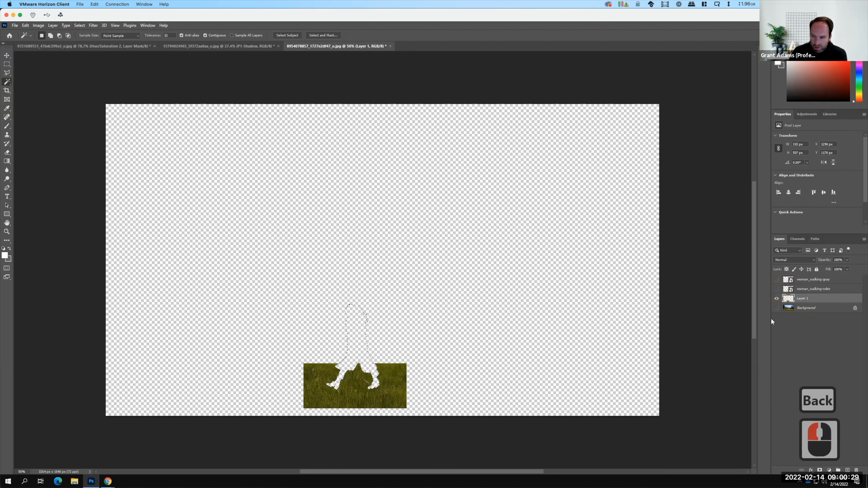
left_click(7, 64)
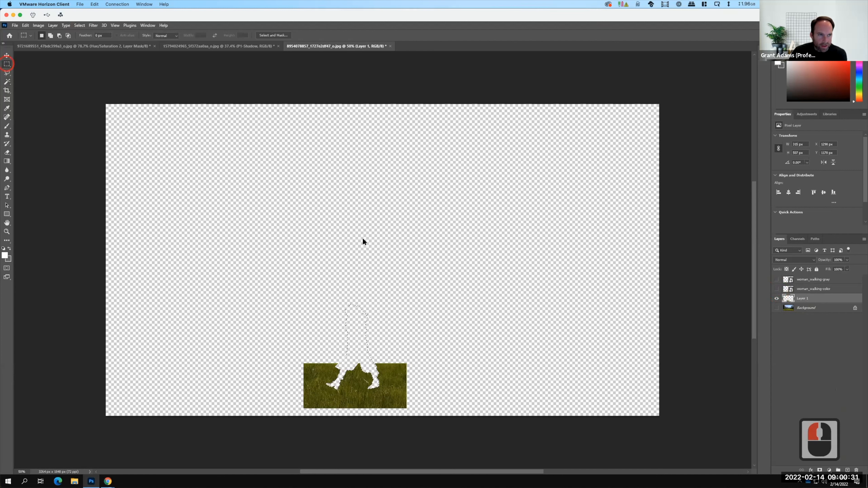
double_click(363, 374)
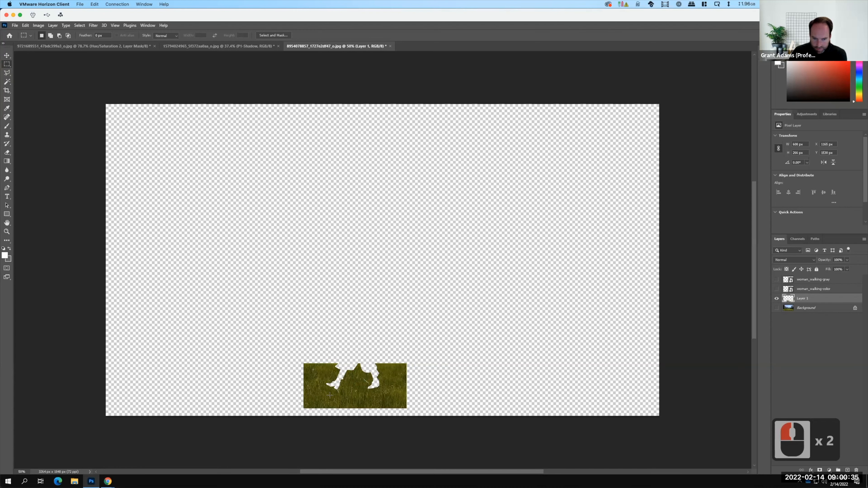
- Toggle the Background layer's visibility to compare the leg-shaped cutout with the full meadow
left_click(775, 309)
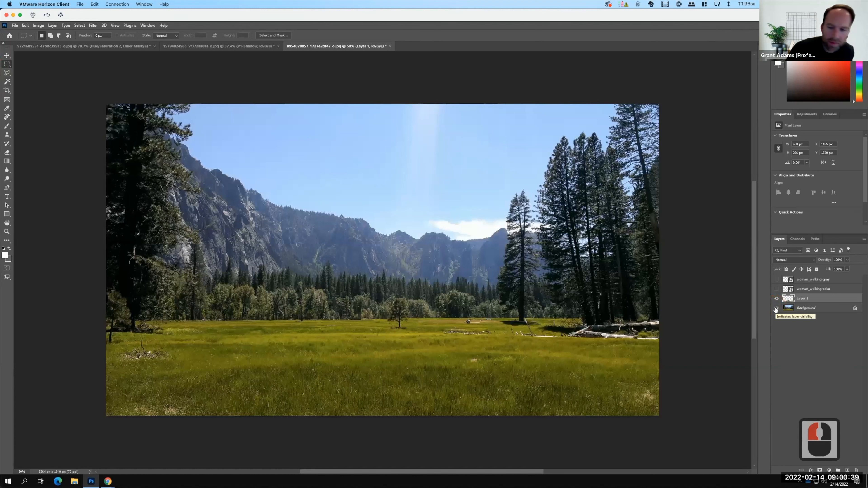
left_click(776, 309)
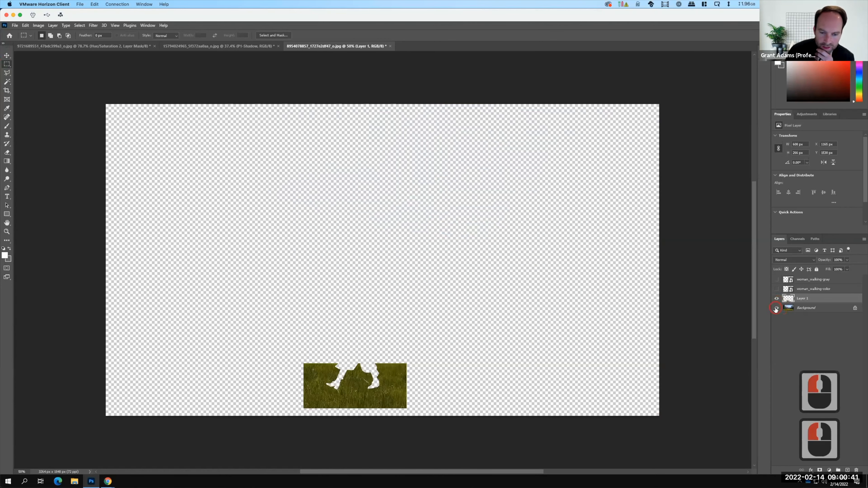
left_click(776, 308)
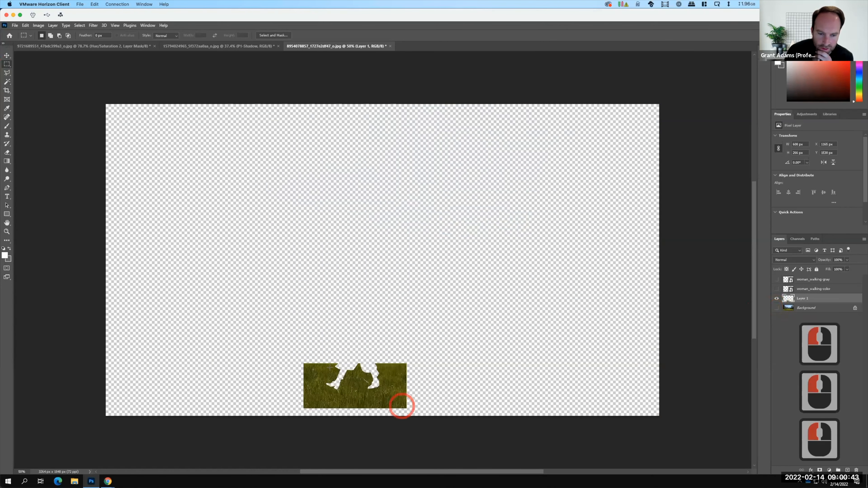
key("super+equal")
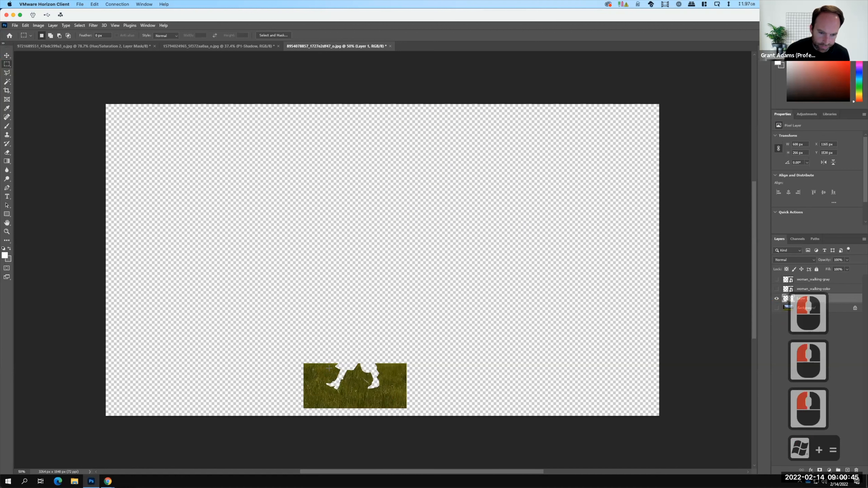
key("super+equal")
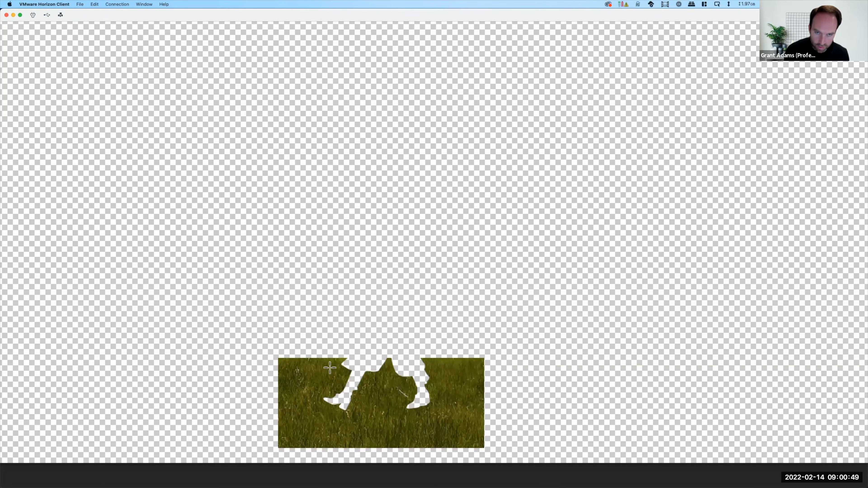
key("super+minus")
key("super+minus")
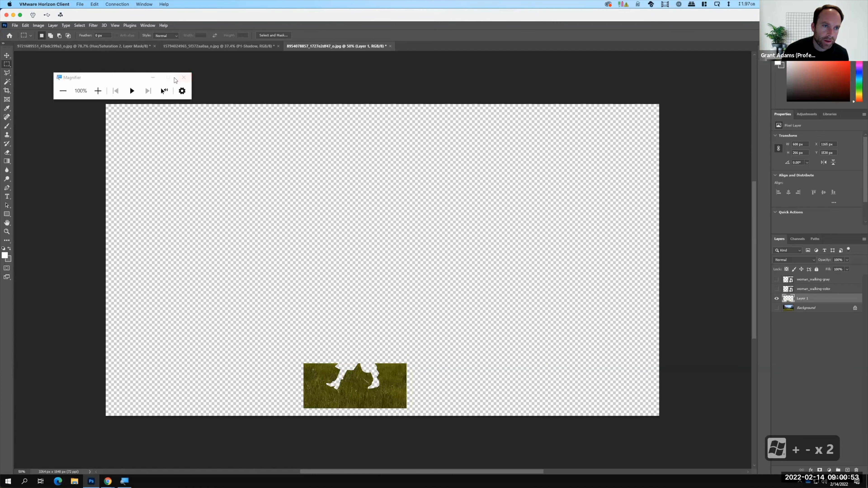
left_click(184, 77)
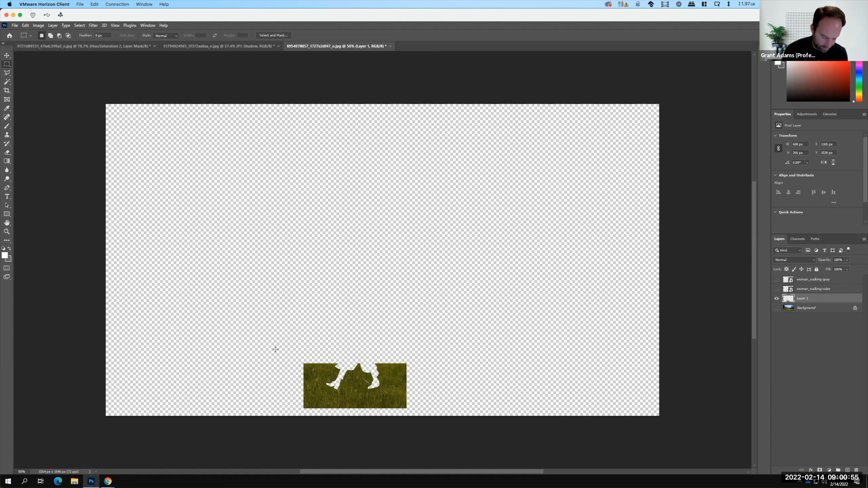
- Switch to the Clone Stamp for the grass patch and keep the Grass brush preset
key("ctrl")
key("ctrl+equal")
key("ctrl+equal")
key("ctrl+equal")
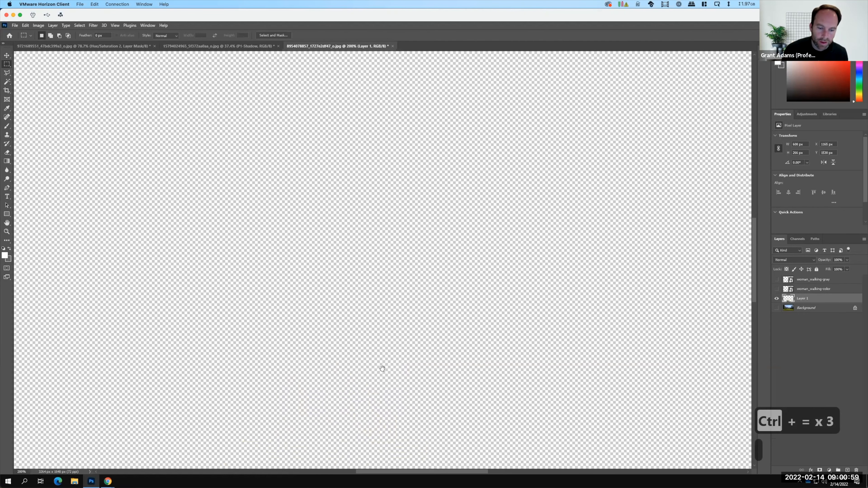
left_click_drag(382, 368, 394, 81)
left_click_drag(280, 262, 331, 225)
left_click_drag(296, 327, 347, 188)
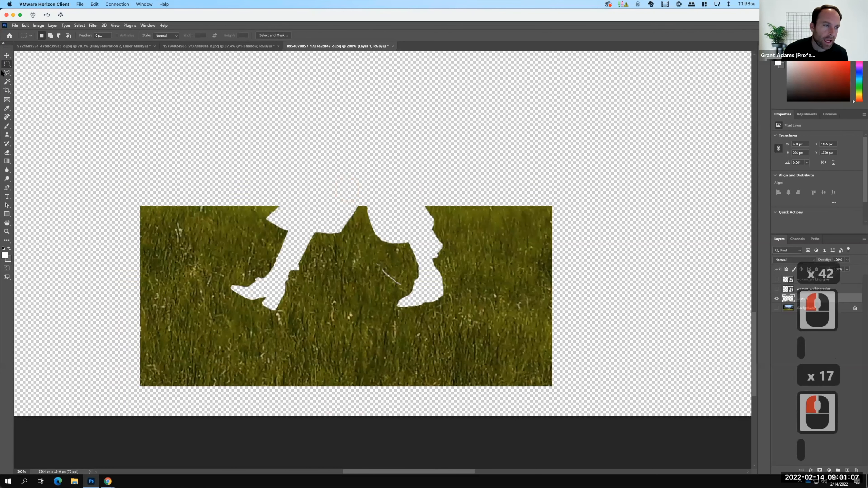
left_click(8, 135)
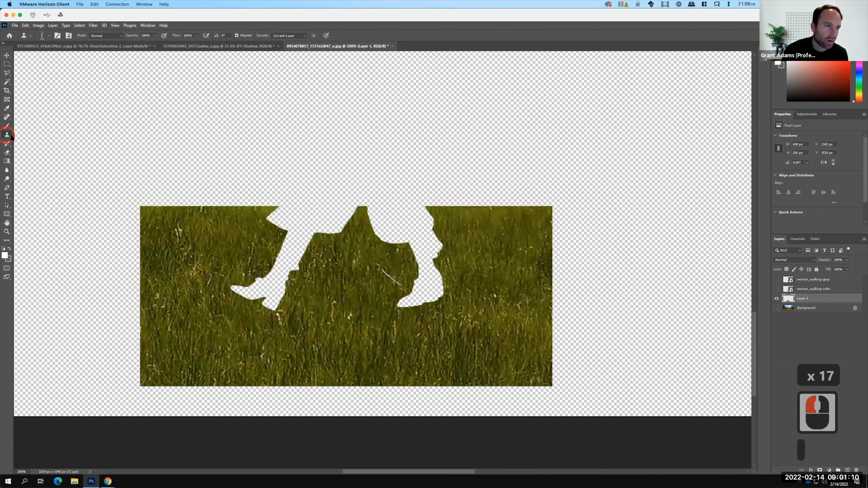
left_click(48, 35)
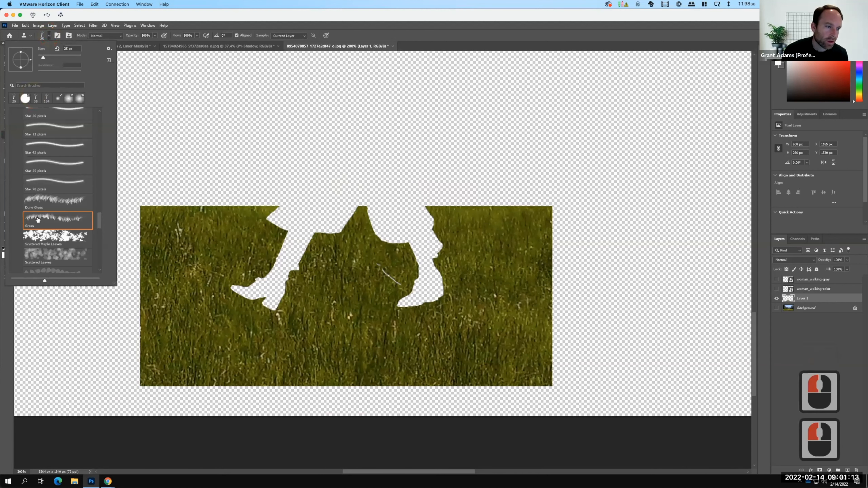
left_click(50, 37)
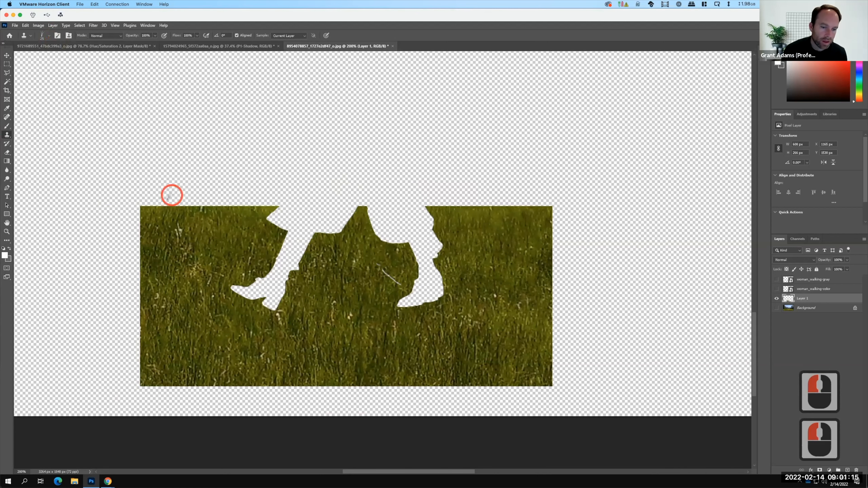
- Enlarge the Clone Stamp's grass brush until its blades are about as tall as the foot cutouts
key("F15")
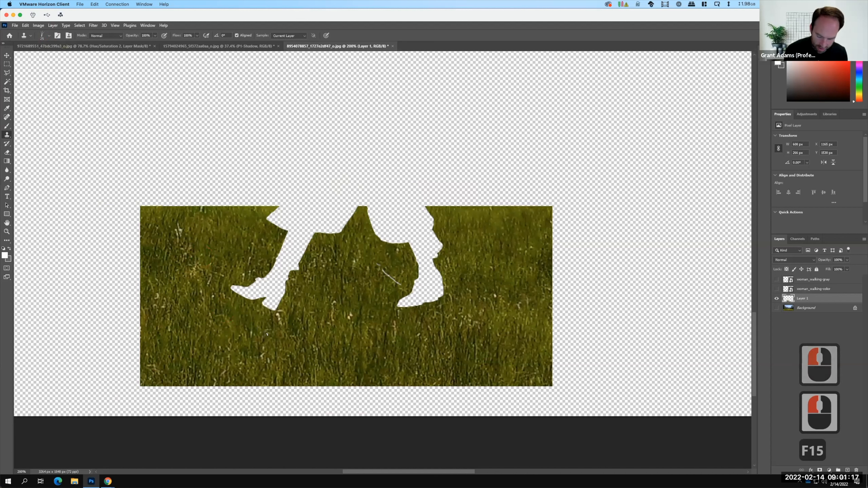
key("bracketright")
key("bracketright")
key("bracketright")
key("bracketright")
key("bracketright")
key("bracketright")
key("bracketright")
key("bracketright")
key("bracketright")
key("bracketright")
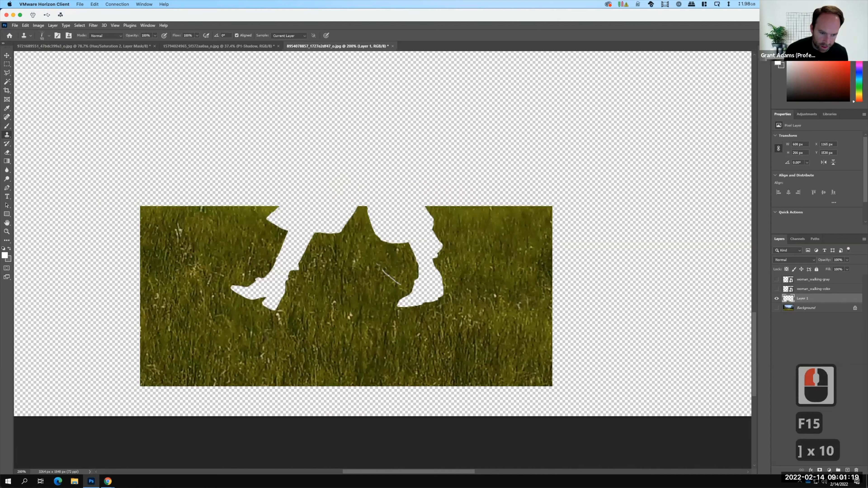
key("bracketright")
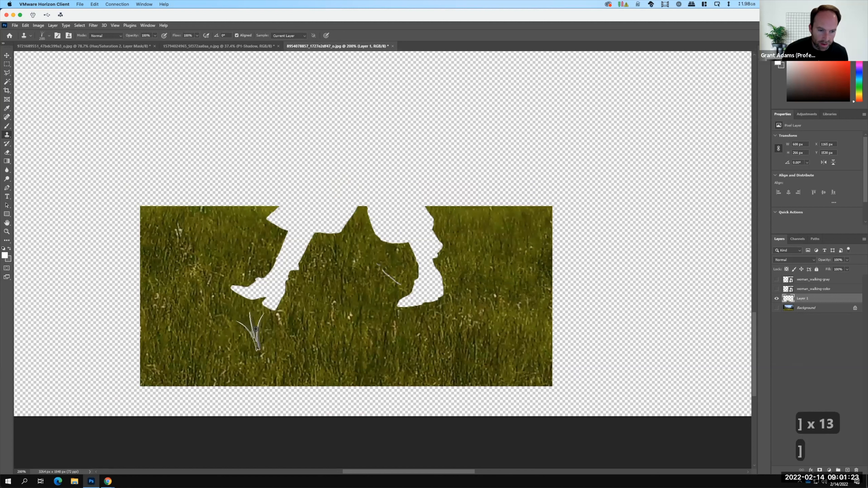
- Sample the grass below the rear foot's cutout and stamp grass blades over that foot and ankle on Layer 1
key("alt")
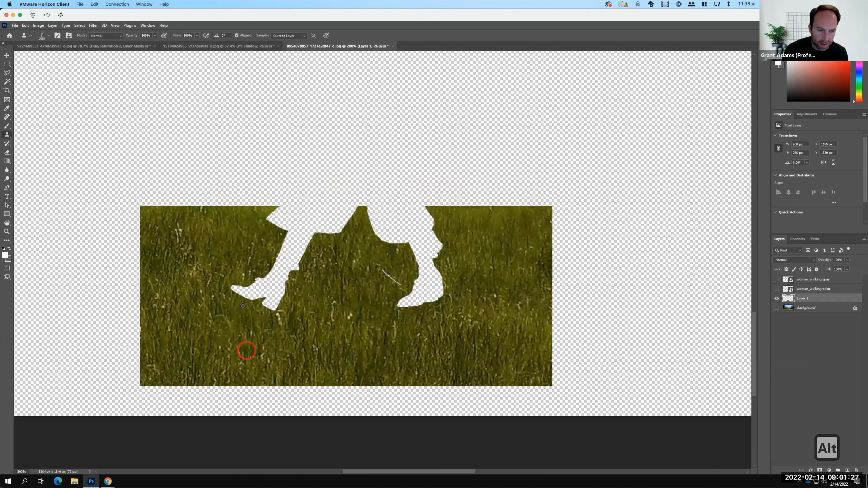
left_click(246, 351, "alt")
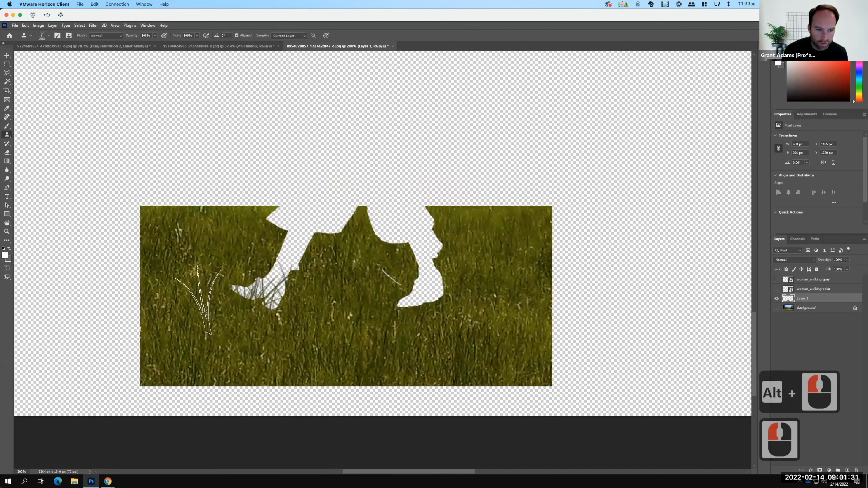
left_click(294, 299)
left_click(246, 295)
left_click(291, 295)
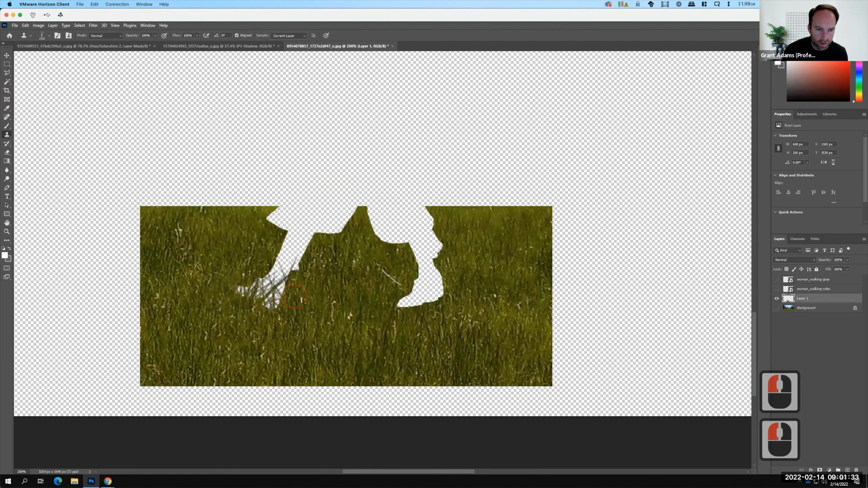
left_click(250, 293)
left_click(243, 291)
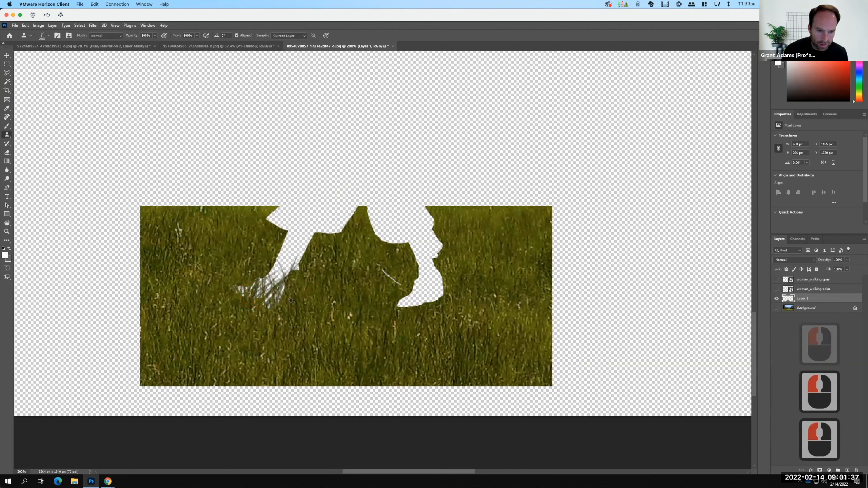
left_click(275, 346, "alt")
left_click(307, 299)
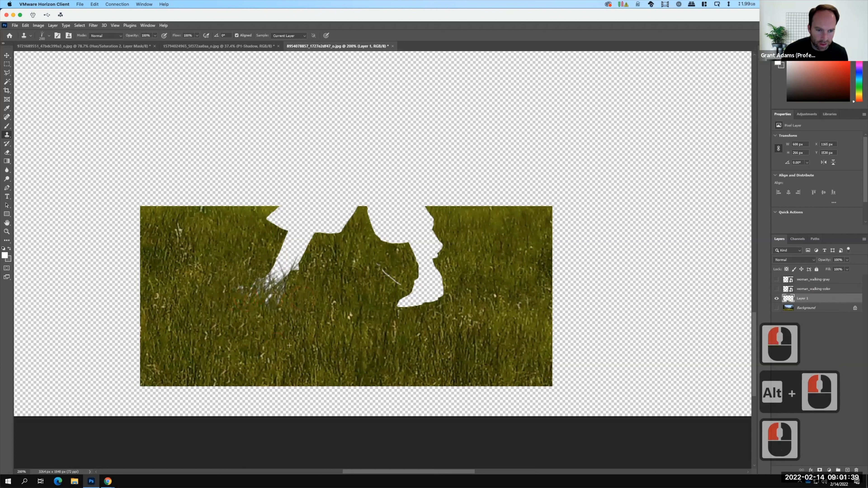
left_click(310, 296, "alt")
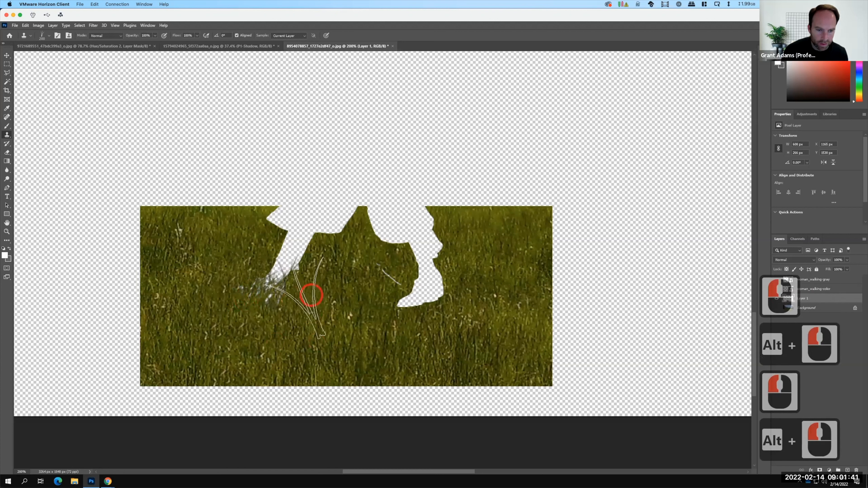
- Stamp sampled grass blades over the right-hand foot and ankle cutout on Layer 1, using a smaller grass brush for the finer blades
left_click_drag(454, 319, 366, 310)
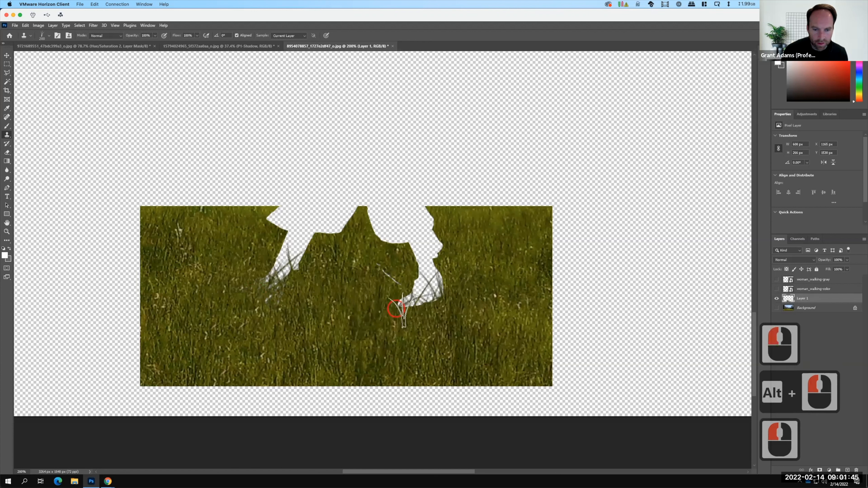
left_click_drag(351, 309, 456, 310)
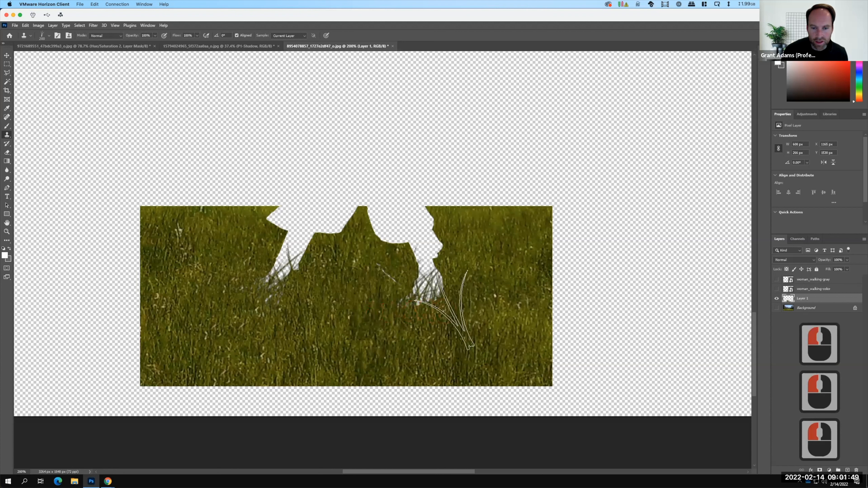
left_click(457, 286)
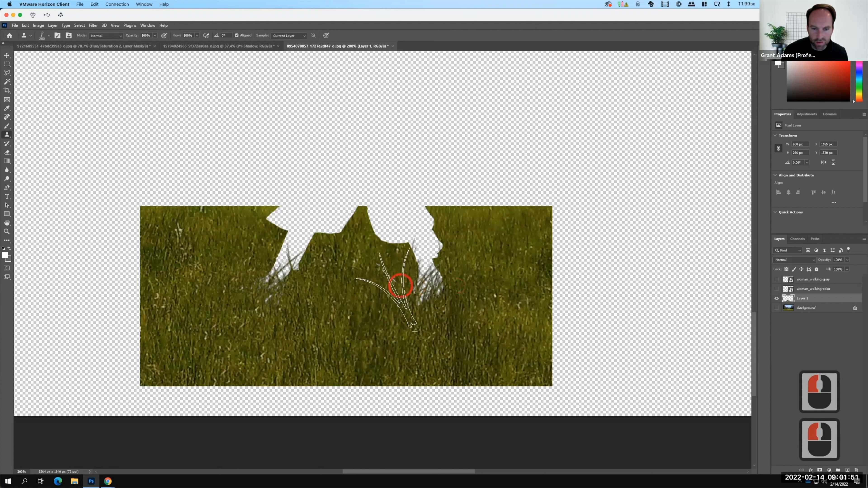
left_click(414, 320, "alt")
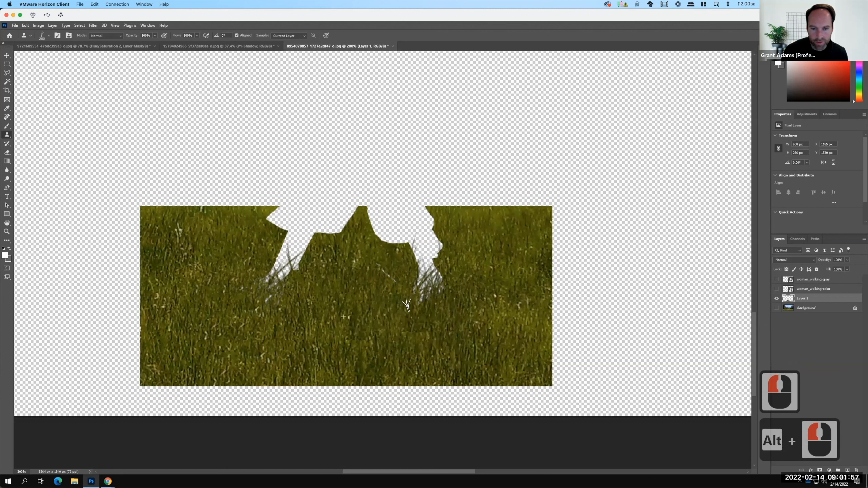
left_click(447, 320)
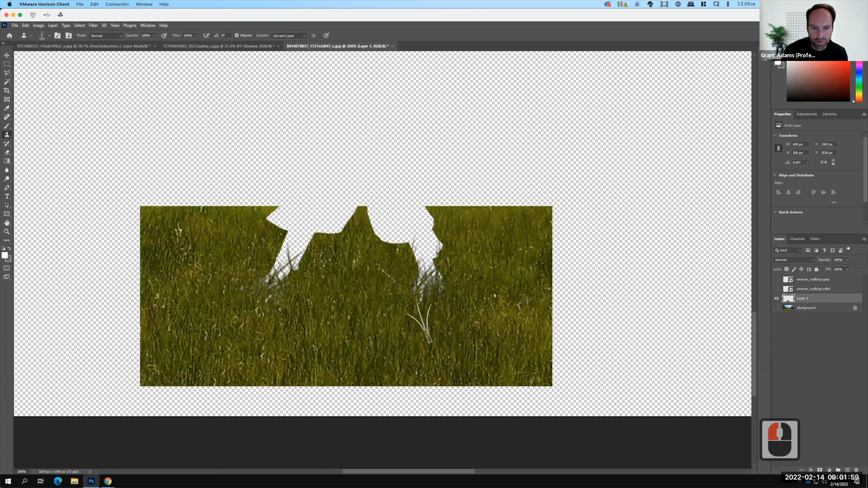
left_click(425, 266)
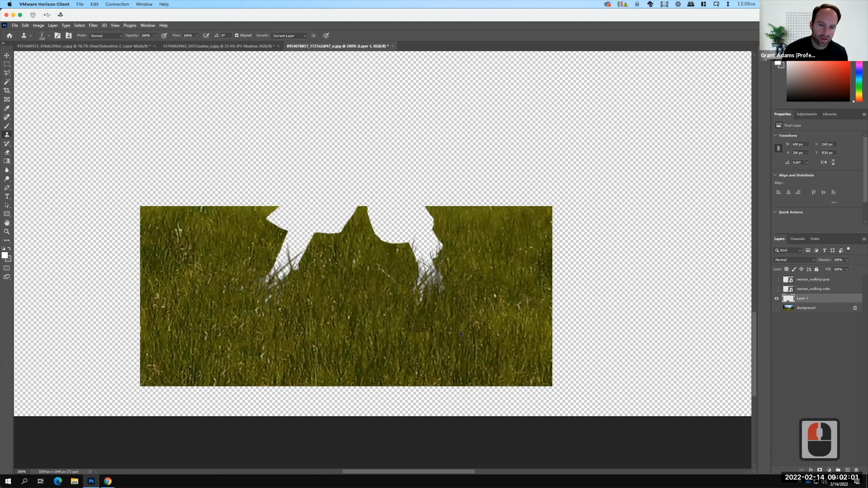
- Resample the grass beside the right-hand ankle and stamp extra blades around both leg cutouts on Layer 1
left_click(449, 286, "alt")
left_click_drag(450, 285, 398, 305)
left_click(279, 278)
left_click_drag(279, 278, 273, 279)
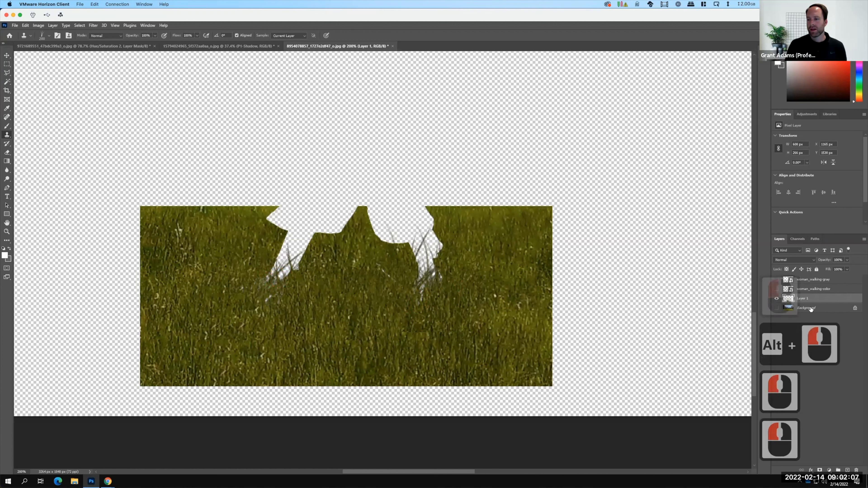
- Move Layer 1 to the top of the layer stack and show the woman_walking-color and Background layers
left_click_drag(809, 299, 802, 278)
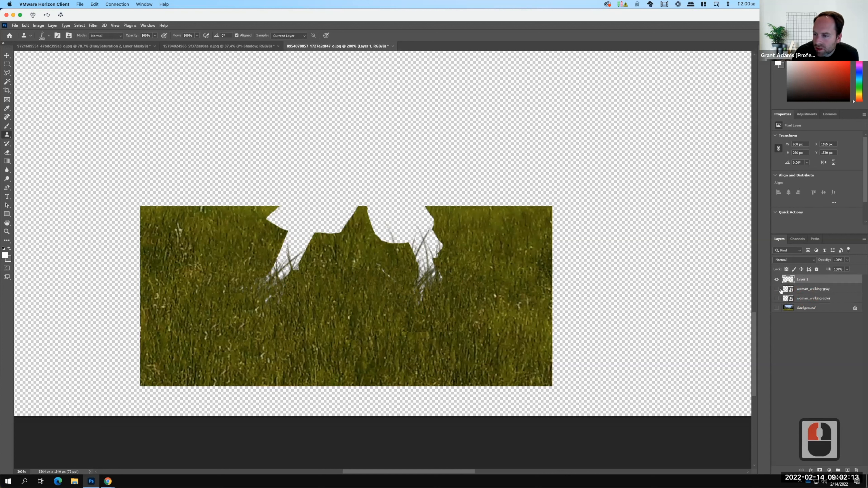
key("F15")
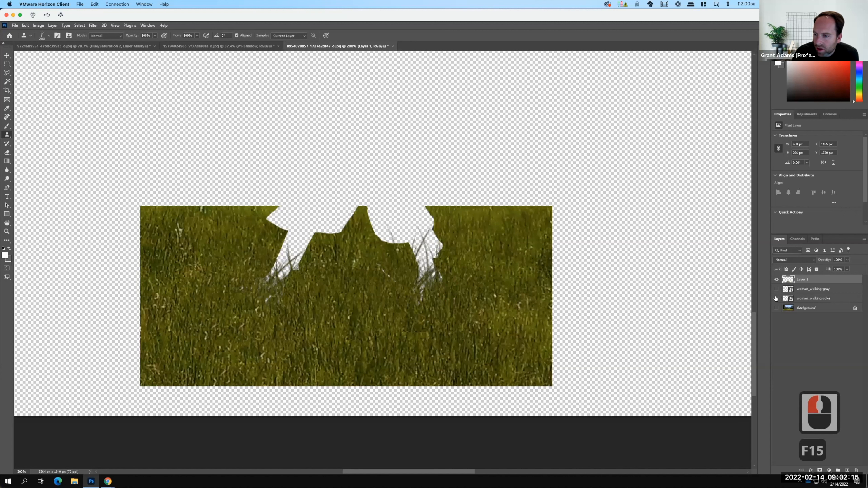
left_click(775, 298)
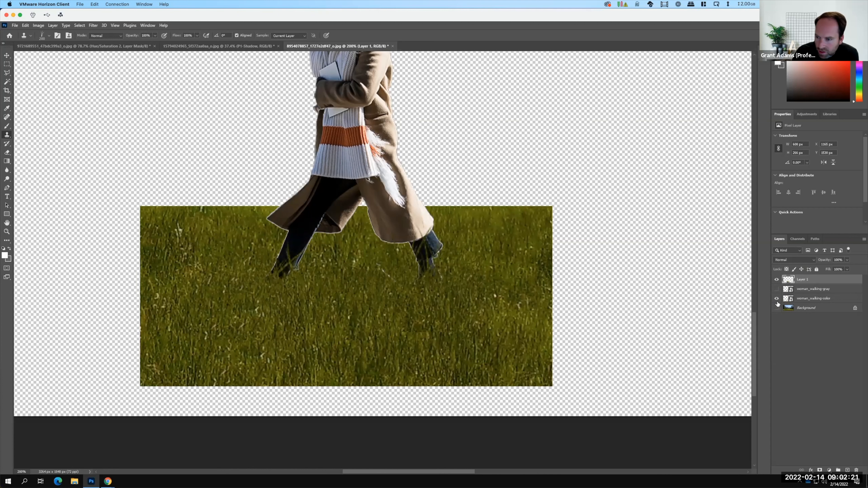
left_click(776, 308)
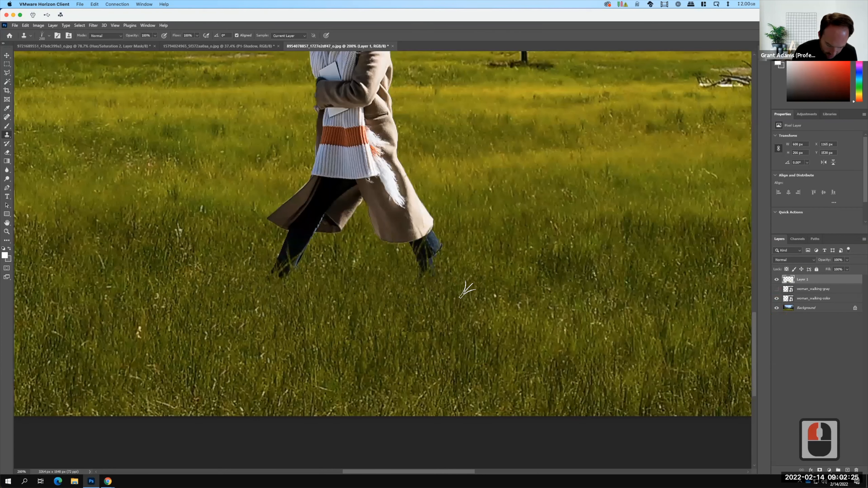
- Review the whole meadow composite and compare it with the walking couple's composite in the other open document
key("ctrl+0")
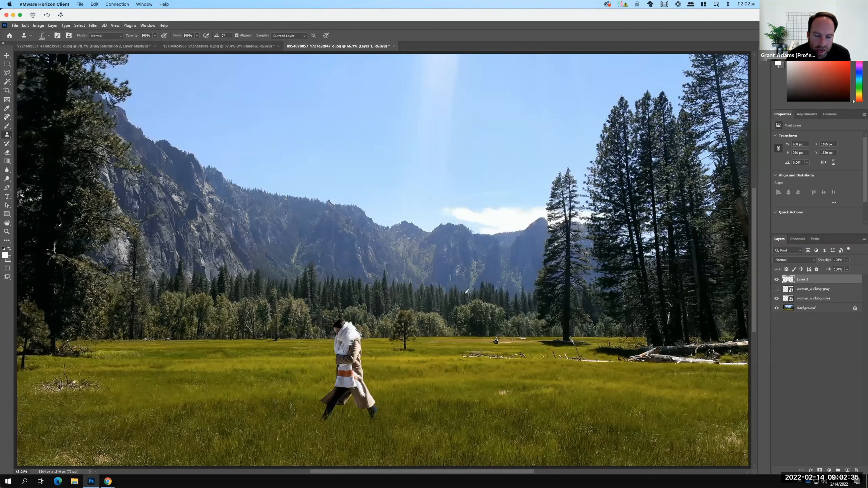
left_click(218, 46)
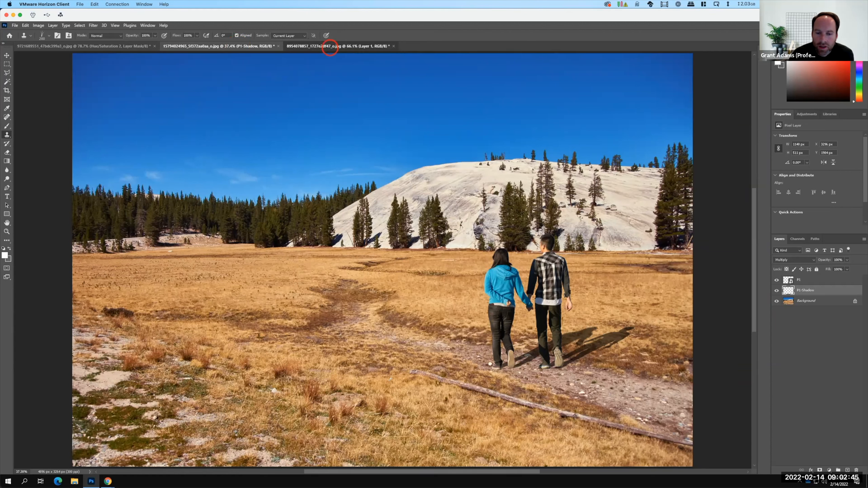
left_click(330, 48)
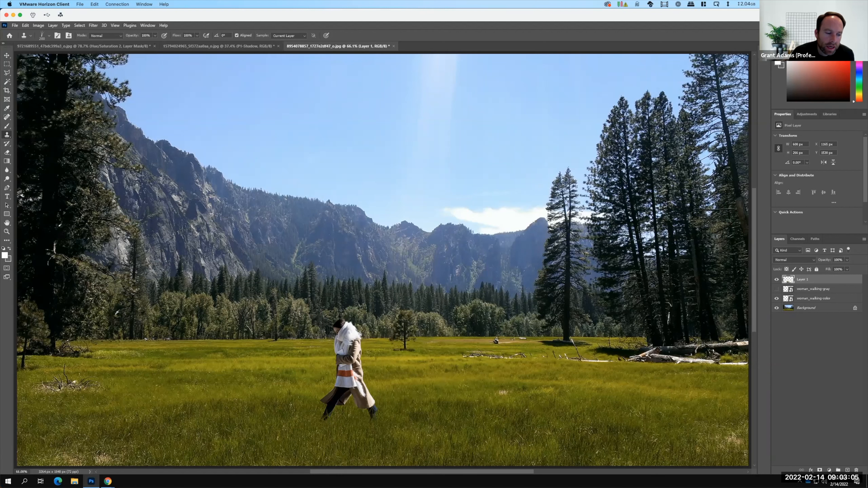
- Switch to Chrome and review the Exercise 108 assignment's turn-in instructions and its city street and landscape scene links
left_click(108, 481)
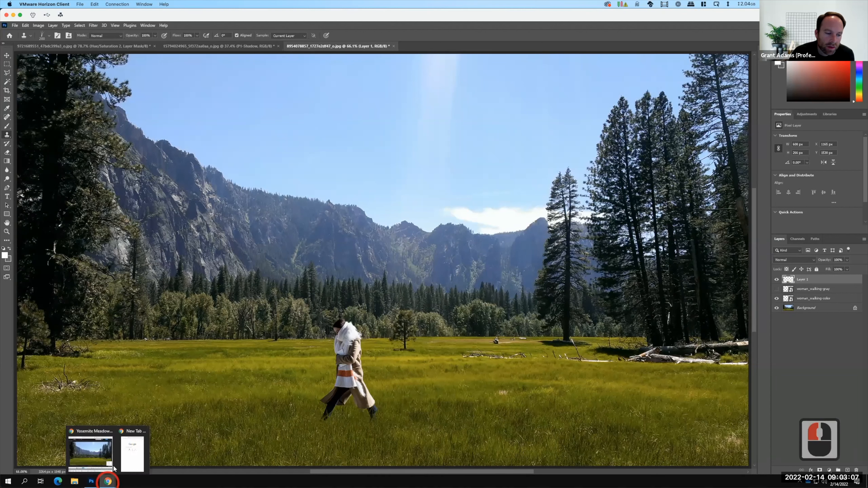
left_click(95, 453)
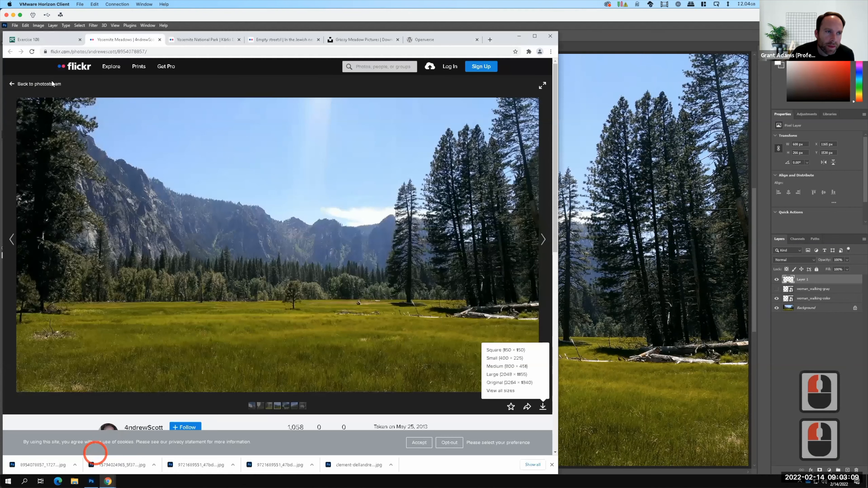
left_click(50, 40)
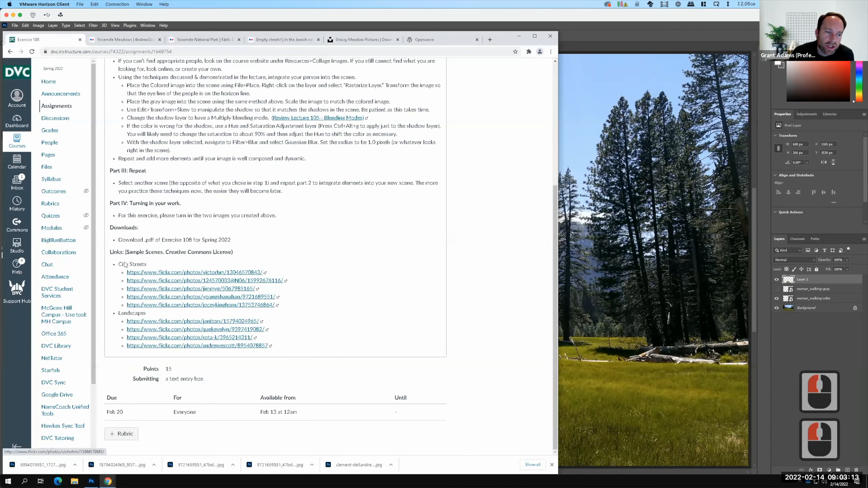
key("F15")
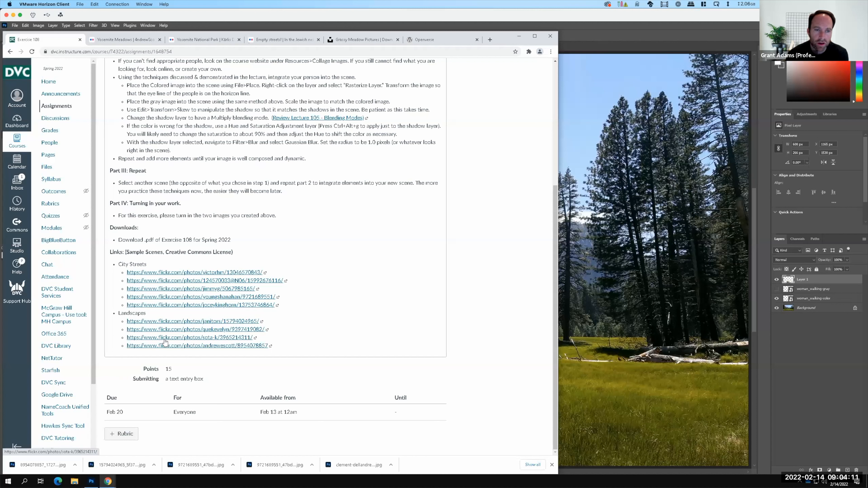
key("F15")
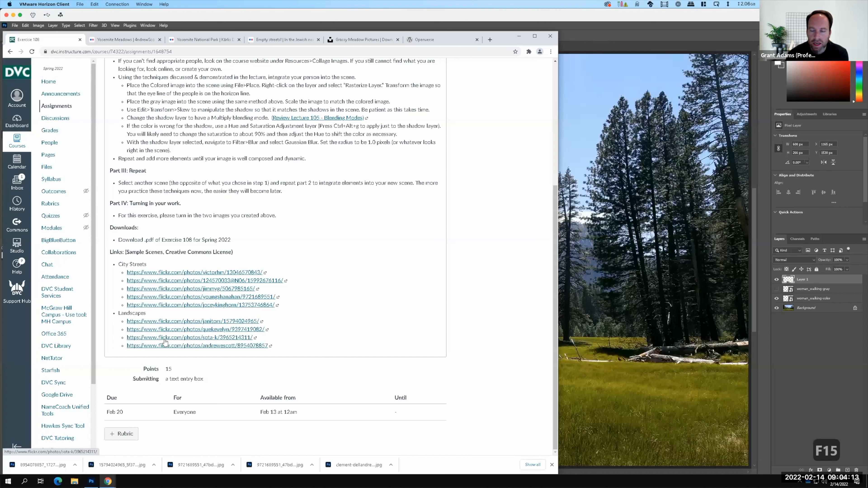